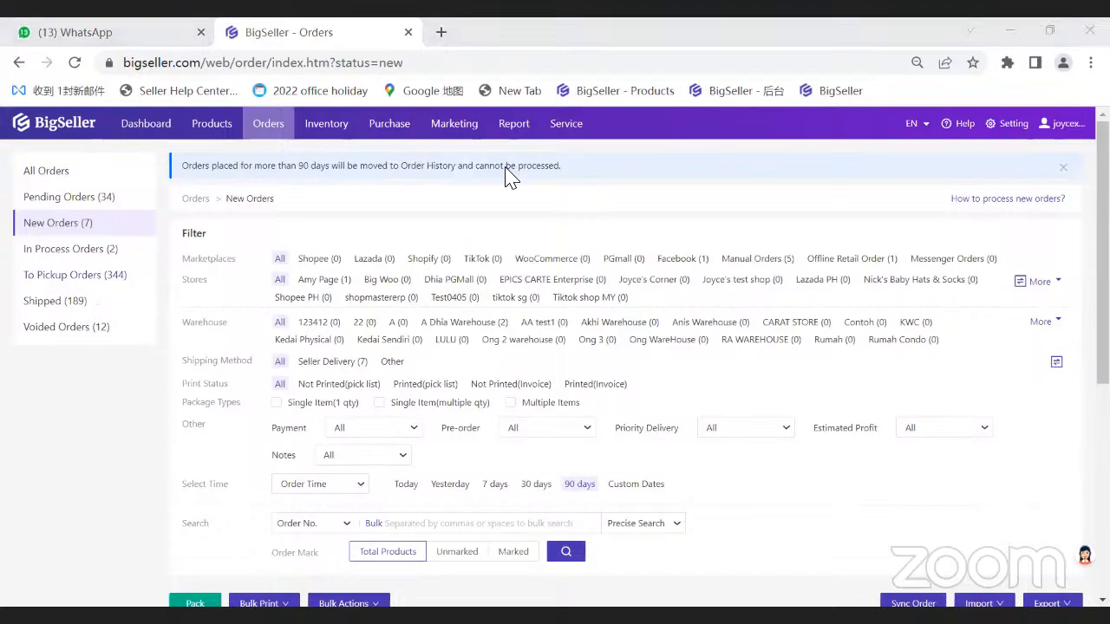
# Step: Switch to the BigSeller mobile app and look through the New Orders, In Process and To Pickup order lists
pyautogui.hotkey('alt', 'Tab')
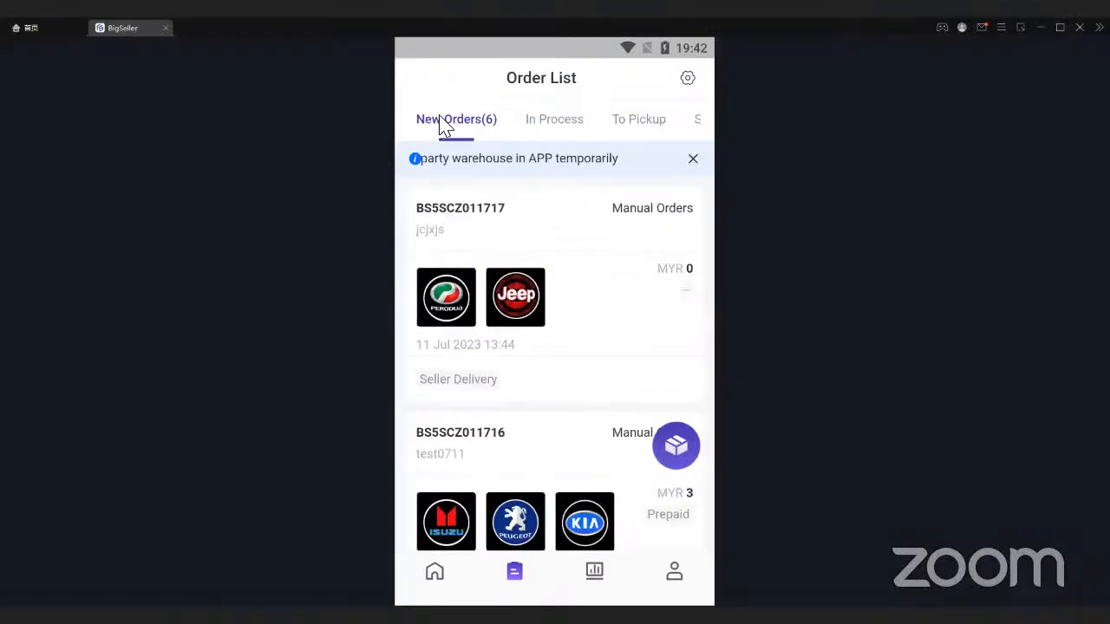
pyautogui.click(567, 125)
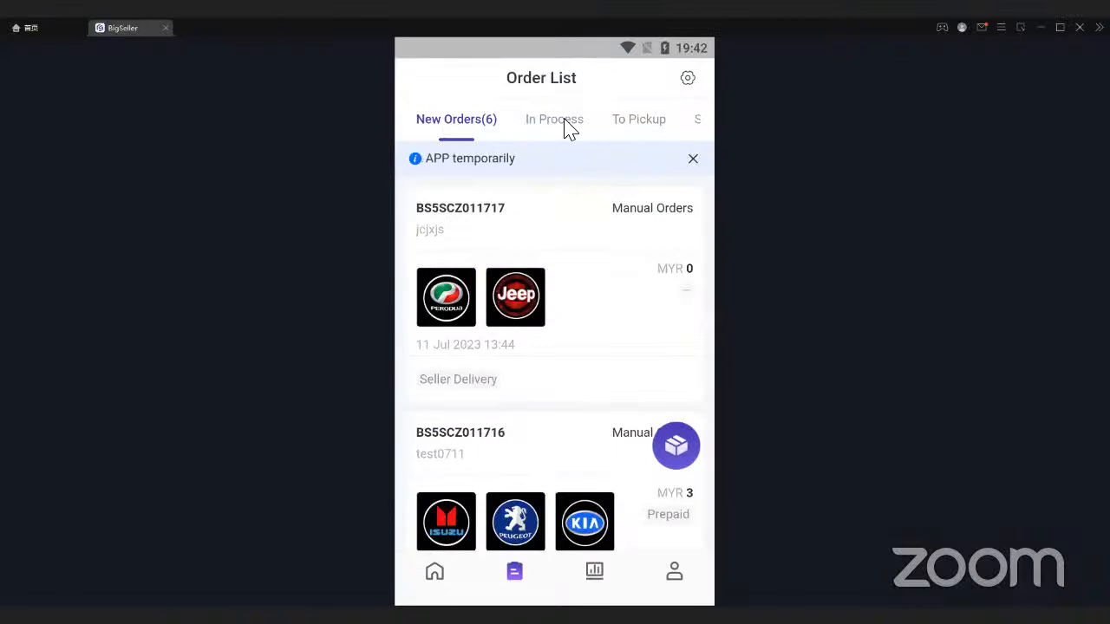
pyautogui.click(657, 125)
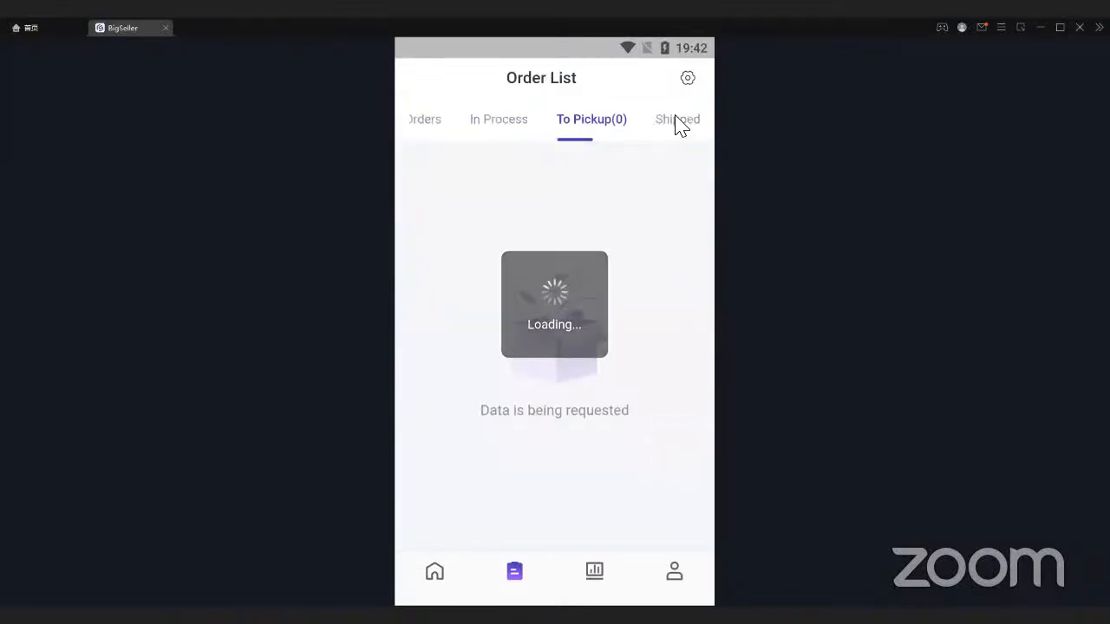
pyautogui.click(422, 130)
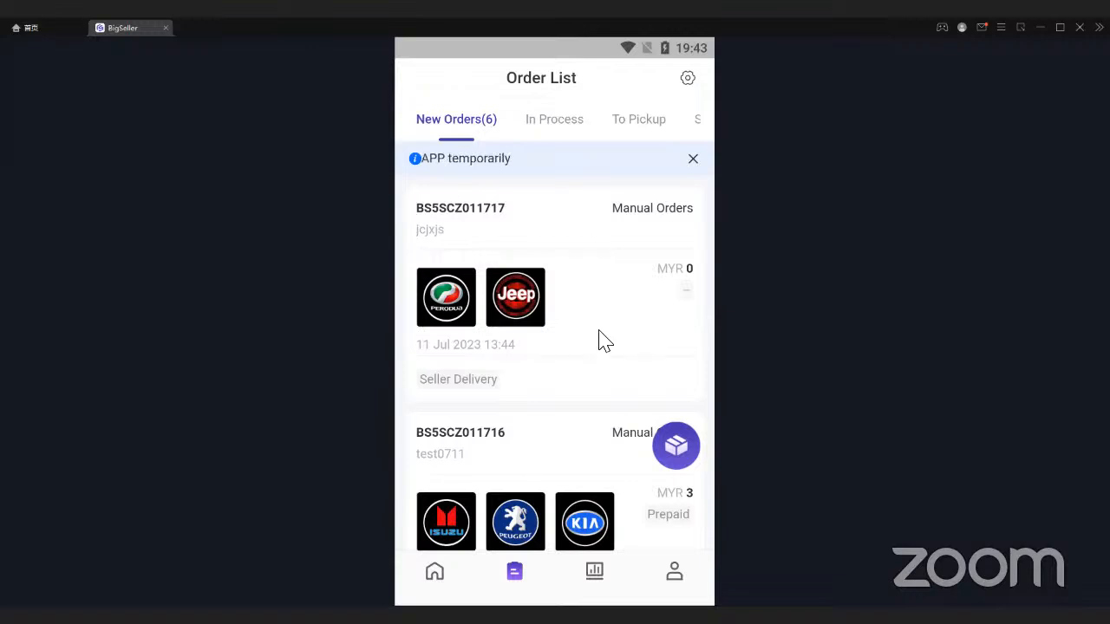
# Step: View the To Pack list for new orders and the Bulk Print Shipping Label page for in-process orders
pyautogui.click(624, 231)
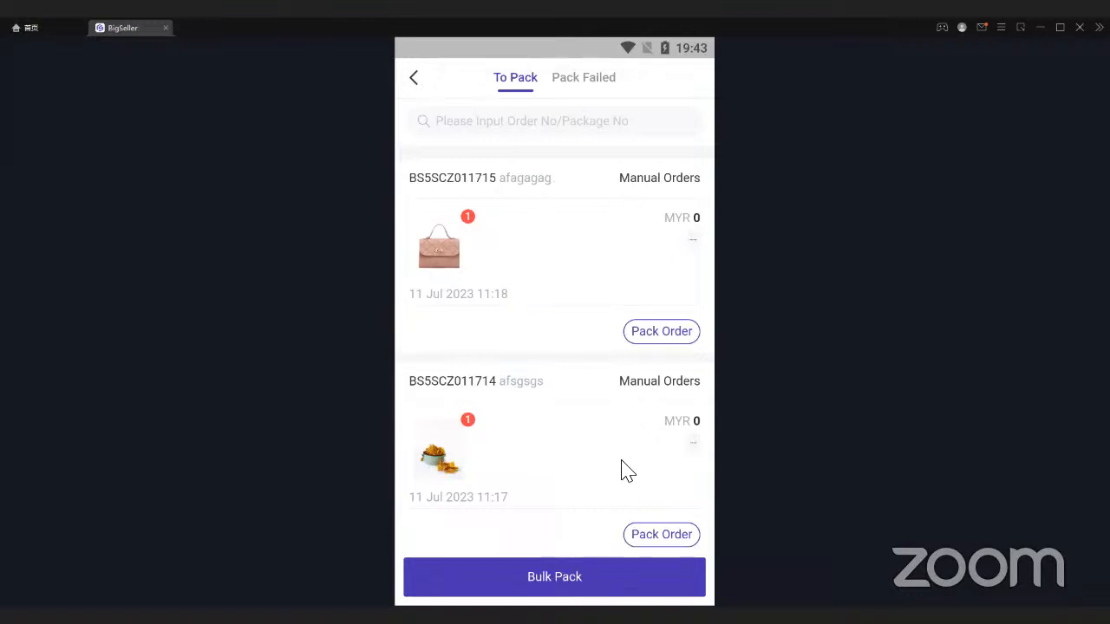
pyautogui.click(407, 86)
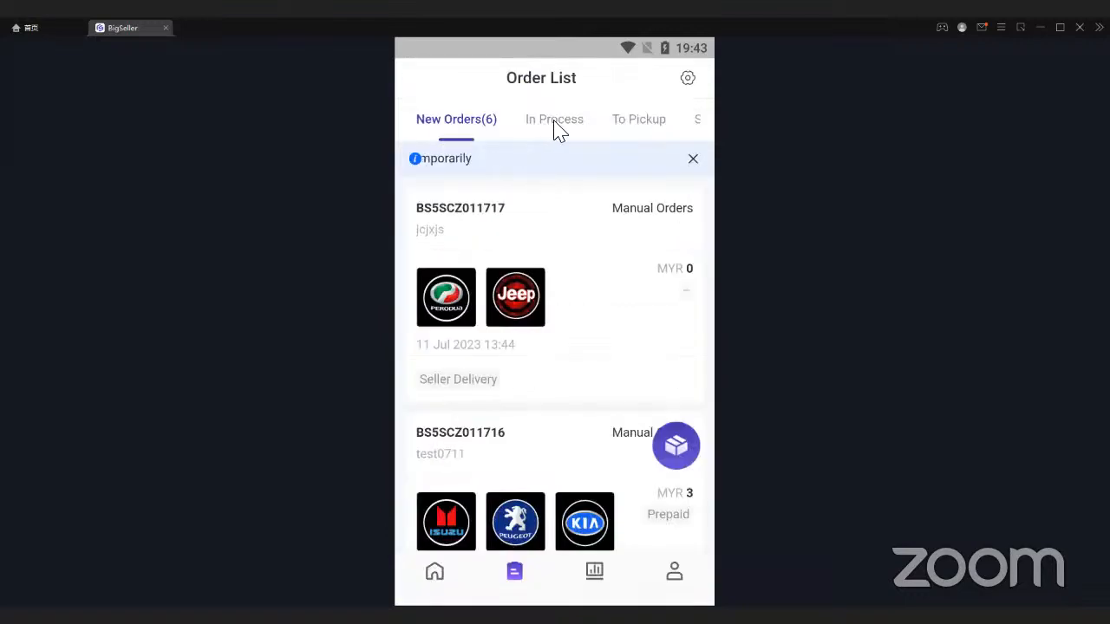
pyautogui.click(556, 126)
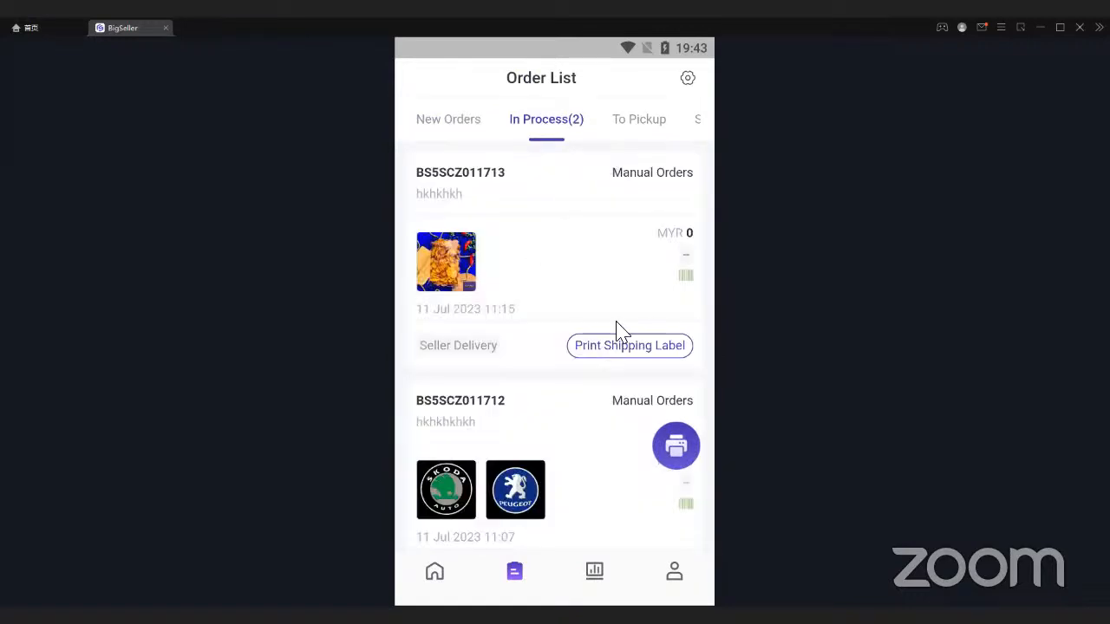
pyautogui.click(527, 315)
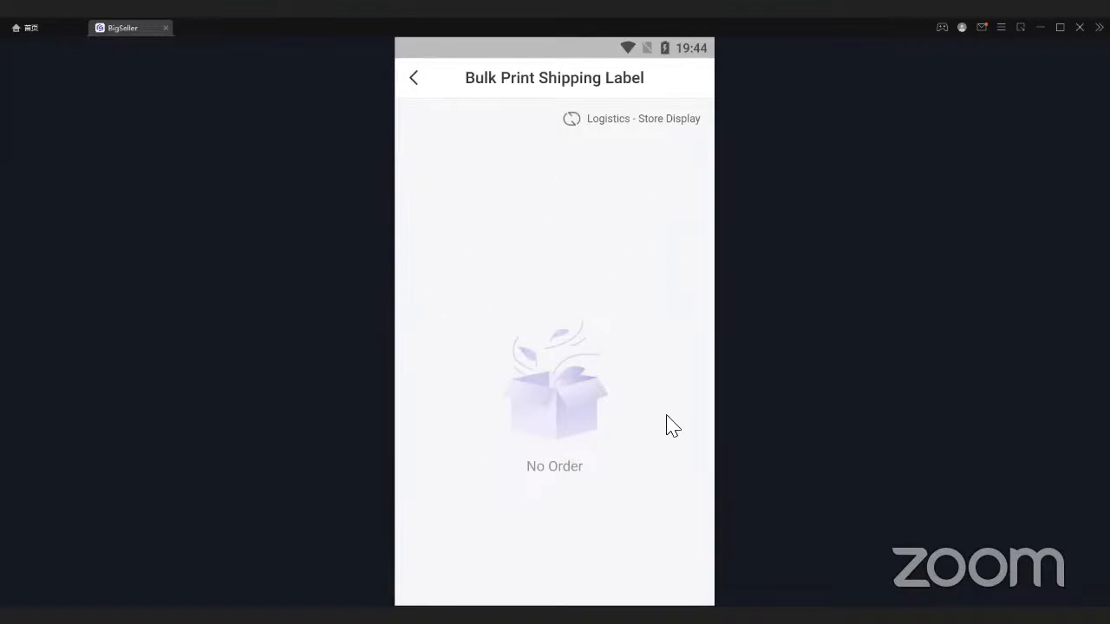
pyautogui.click(416, 82)
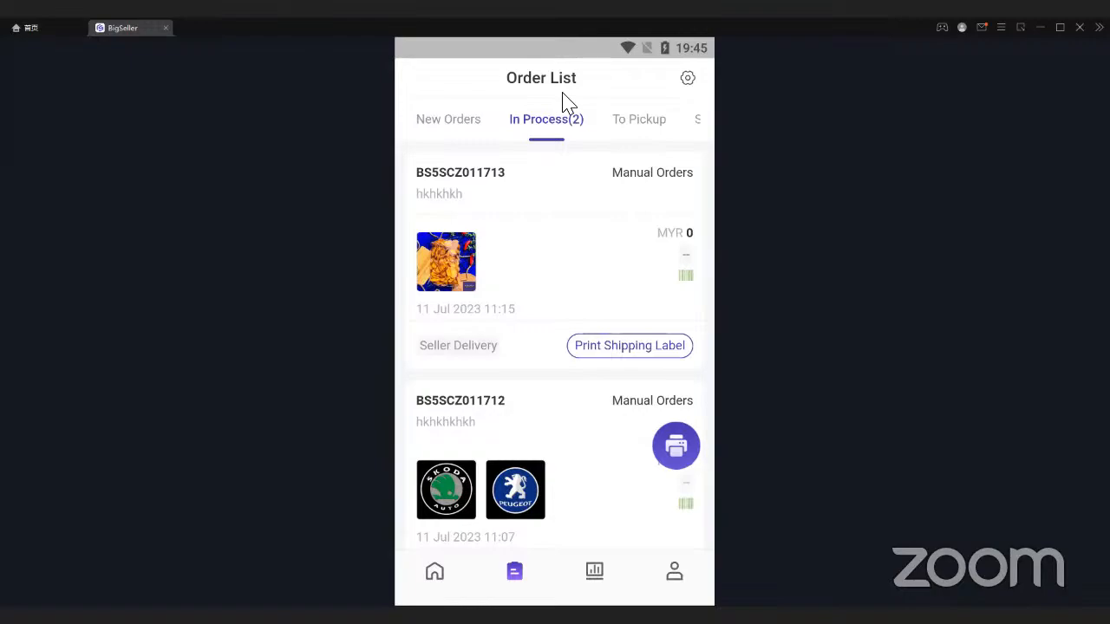
# Step: Switch to the browser and open the J&T Express(PH) configuration among Shopee's Philippines shipping methods
pyautogui.hotkey('alt', 'Tab')
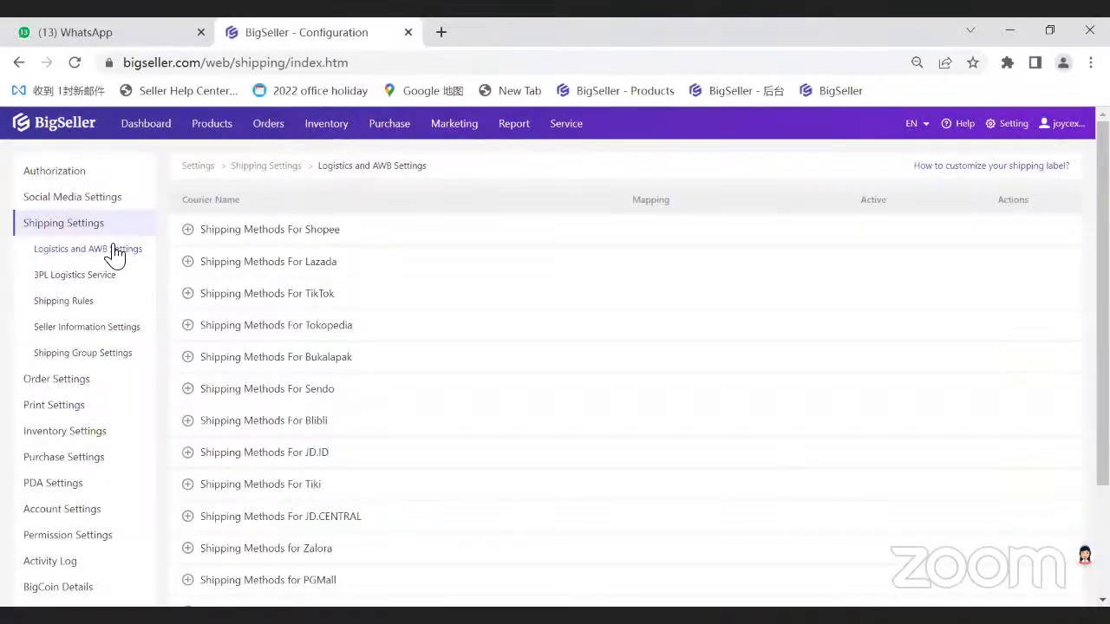
pyautogui.click(246, 232)
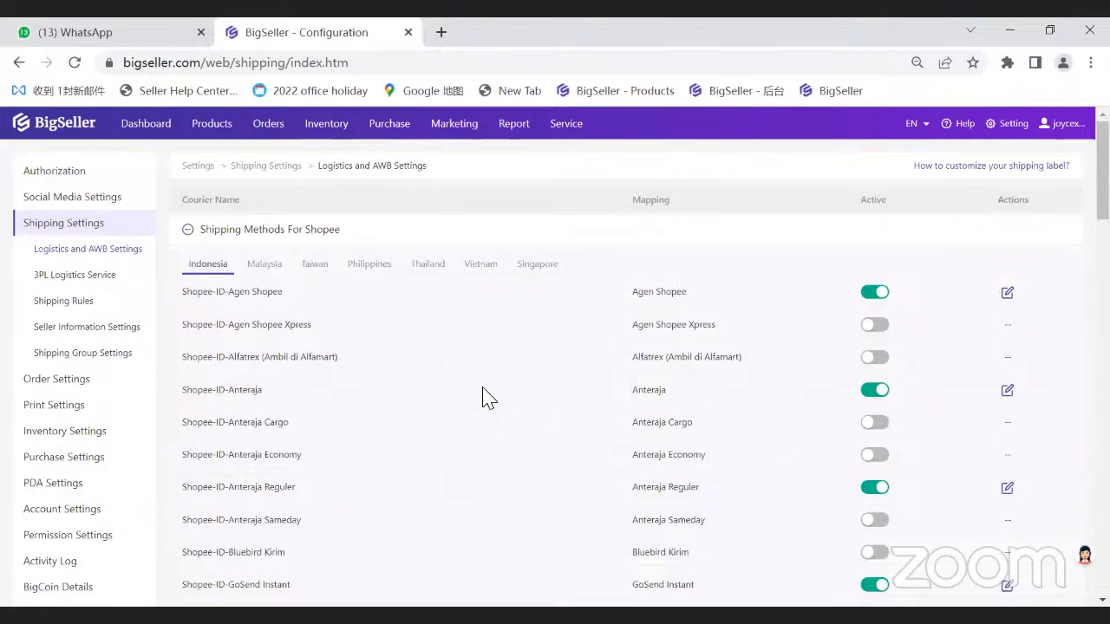
pyautogui.click(356, 267)
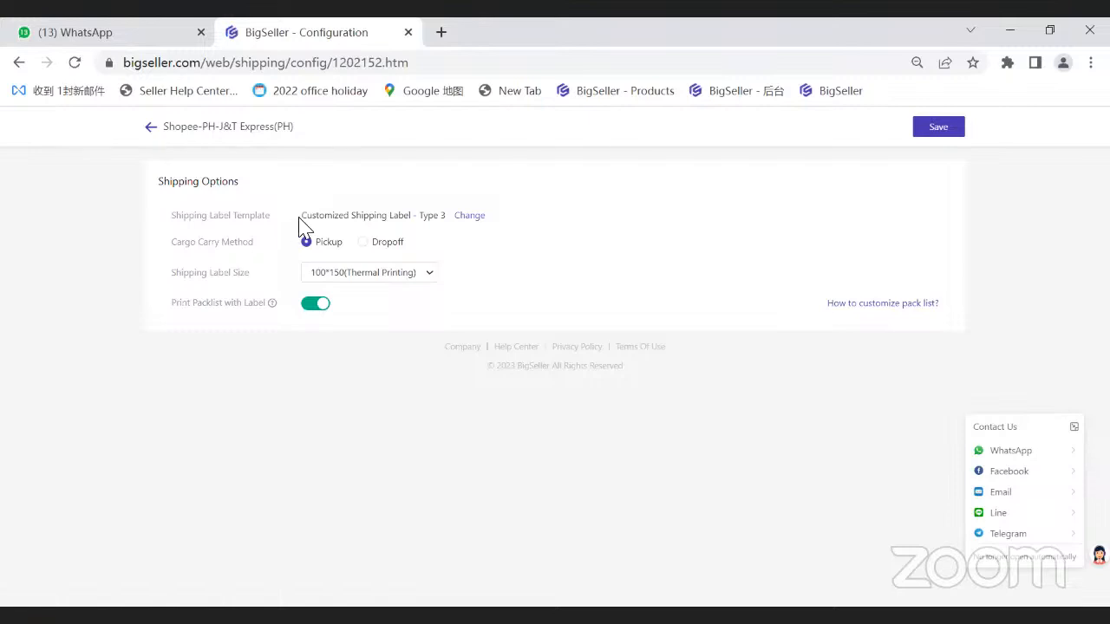
# Step: Open the default label template choices for J&T Express(PH) and display the Customized Shipping Label, Type 3
pyautogui.moveTo(299, 217); pyautogui.dragTo(407, 223)
pyautogui.click(376, 217)
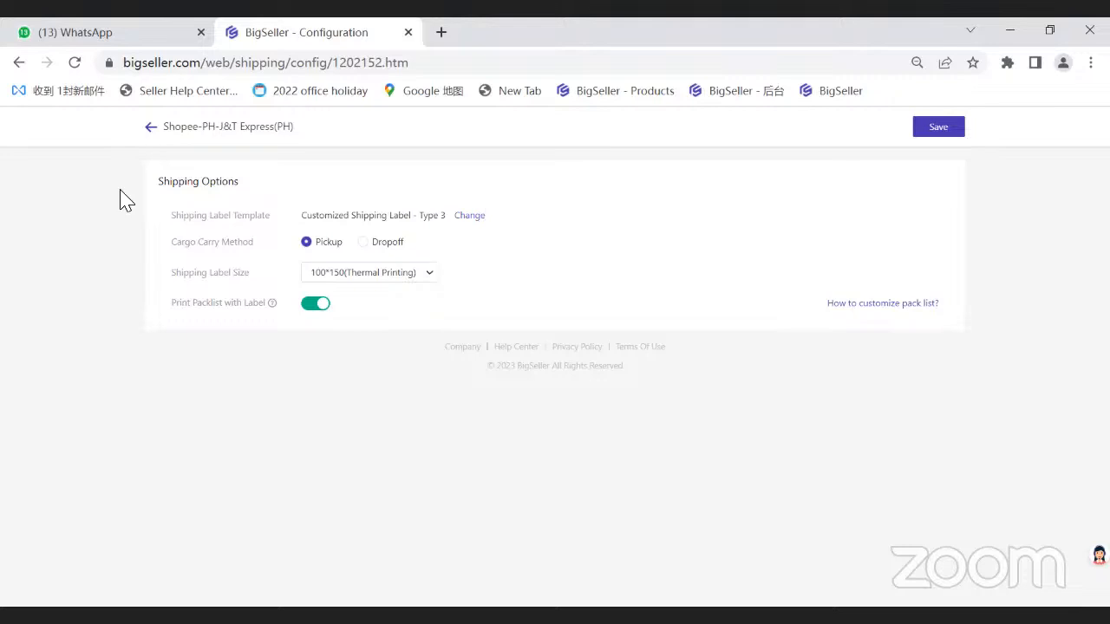
pyautogui.tripleClick(269, 219)
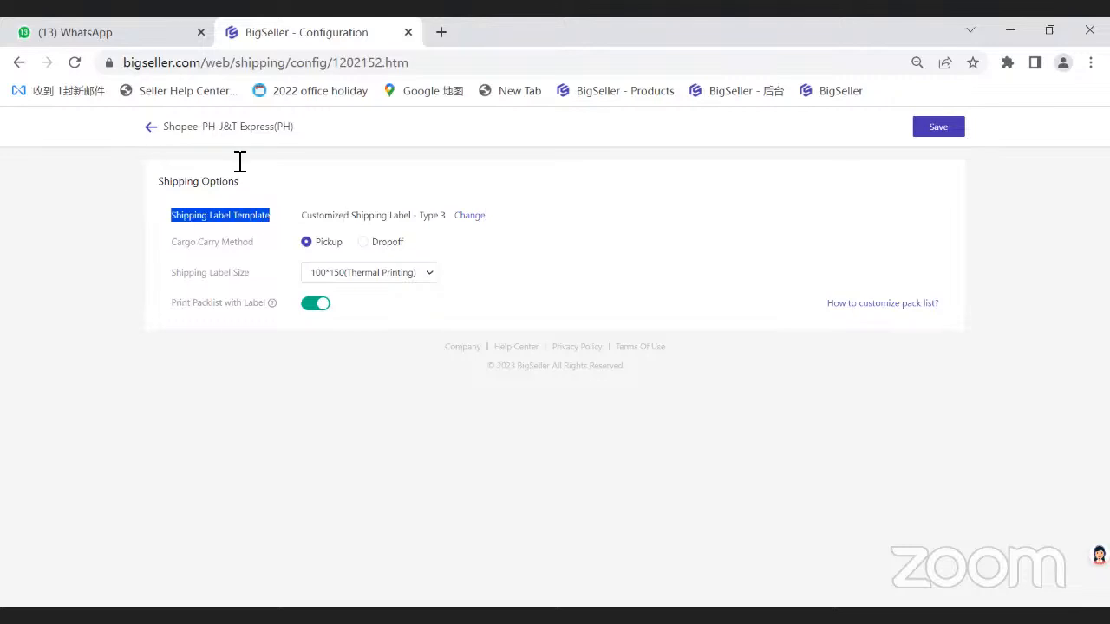
pyautogui.moveTo(184, 216); pyautogui.dragTo(472, 223)
pyautogui.click(471, 221)
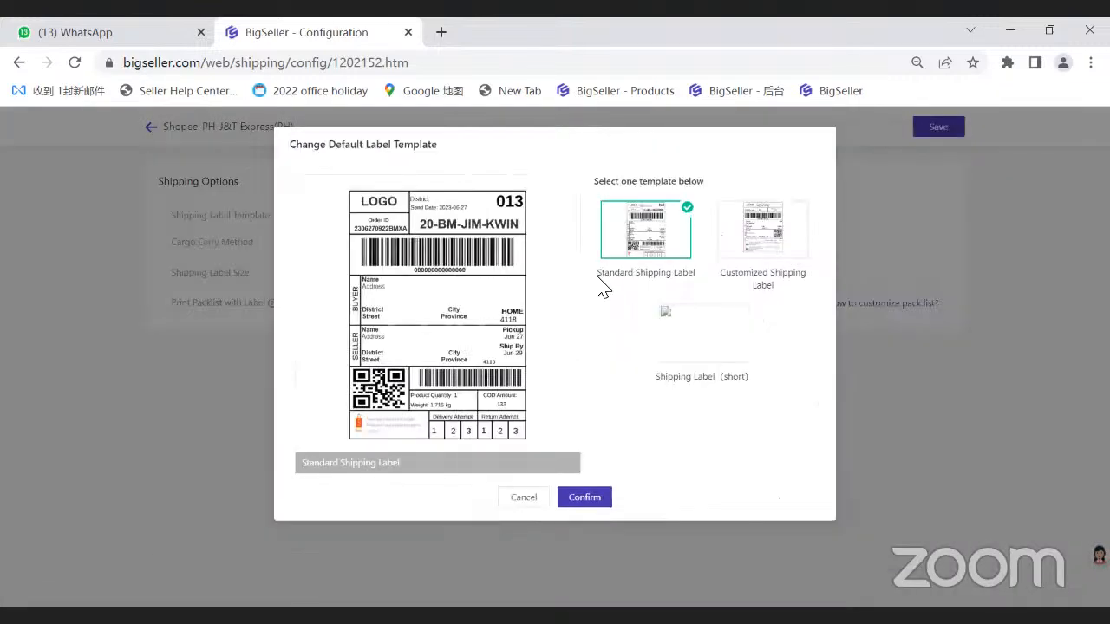
pyautogui.moveTo(597, 277); pyautogui.dragTo(667, 285)
pyautogui.click(456, 432)
pyautogui.hotkey('alt', 'Tab')
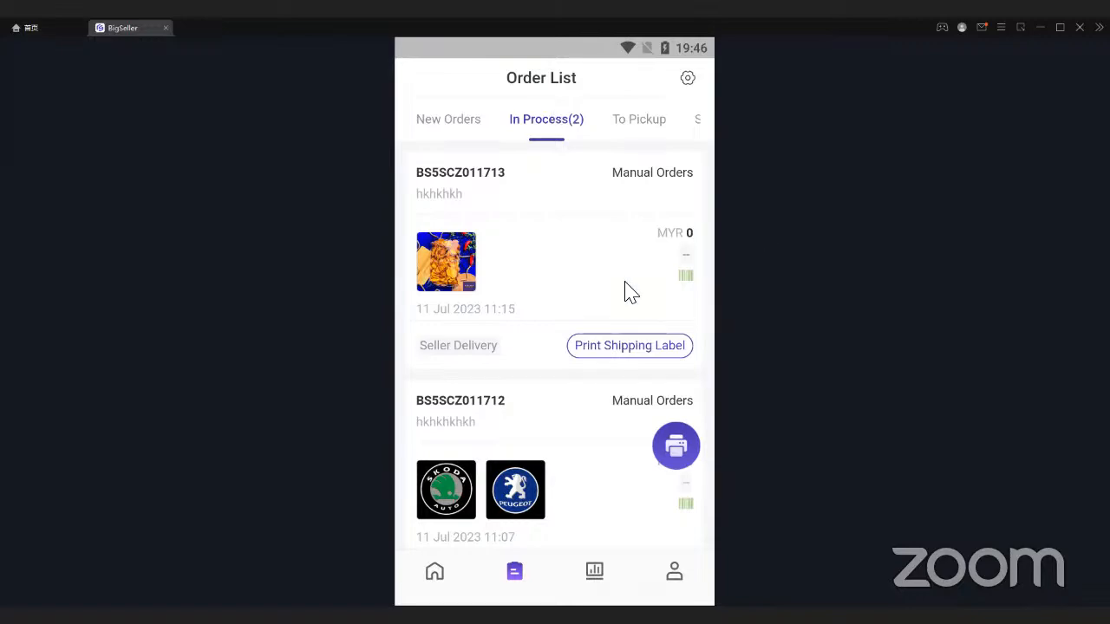
pyautogui.hotkey('alt', 'Tab')
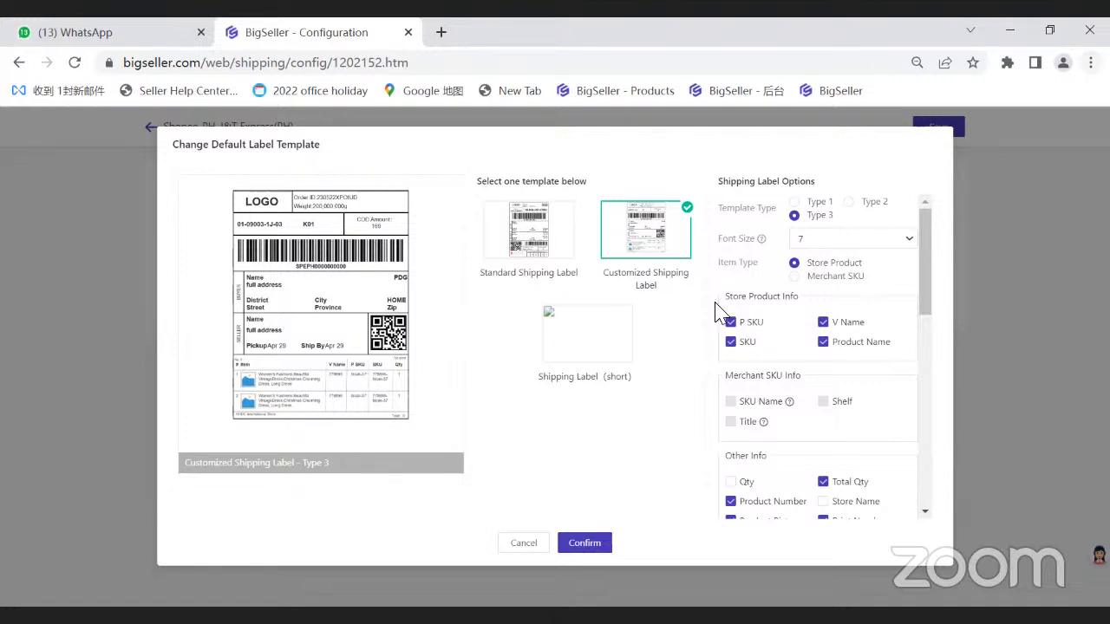
# Step: Enlarge the page to 110% and examine the Type 3 label options, from product info to logo, label note and image
pyautogui.hotkey('alt', 'f')
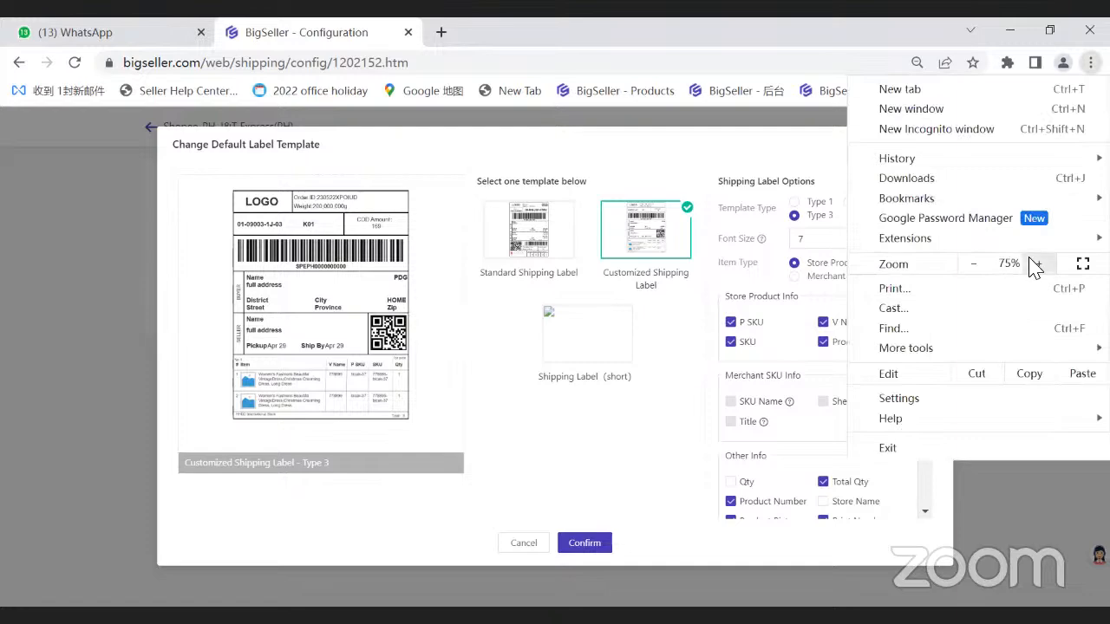
pyautogui.click(1035, 264)
pyautogui.click(1036, 263)
pyautogui.click(1035, 263)
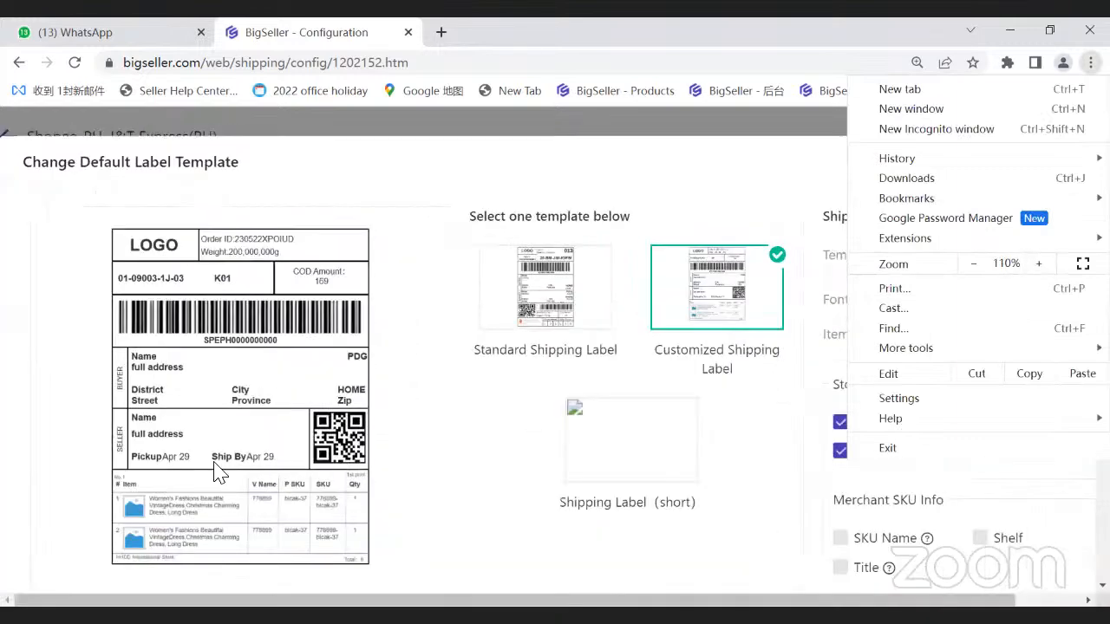
pyautogui.click(221, 473)
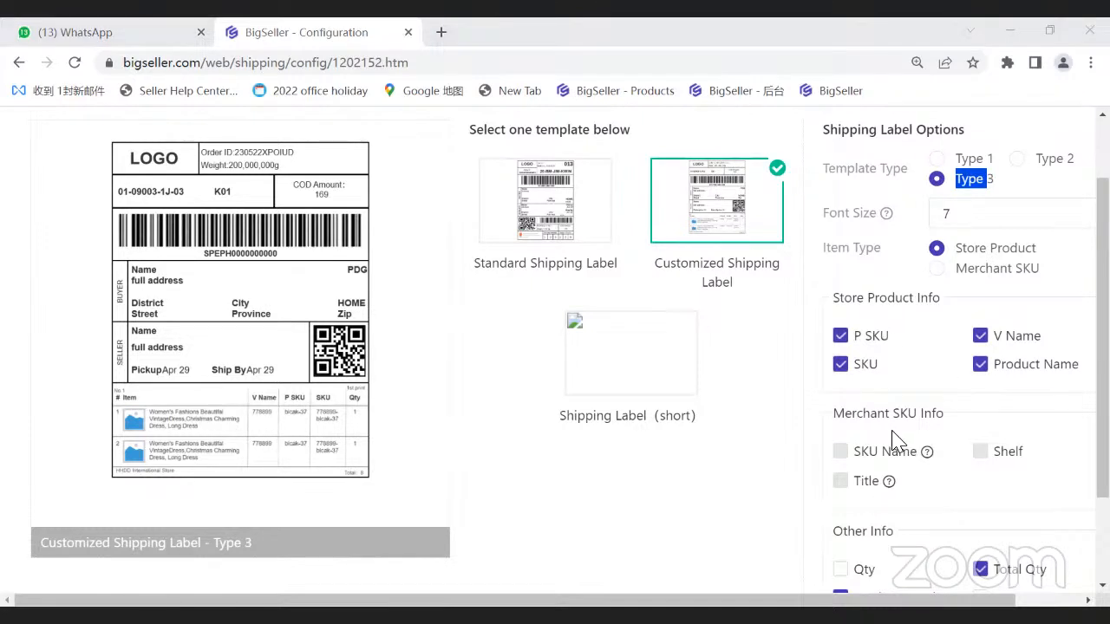
pyautogui.scroll(-1, 897, 441)
pyautogui.scroll(-2, 876, 337)
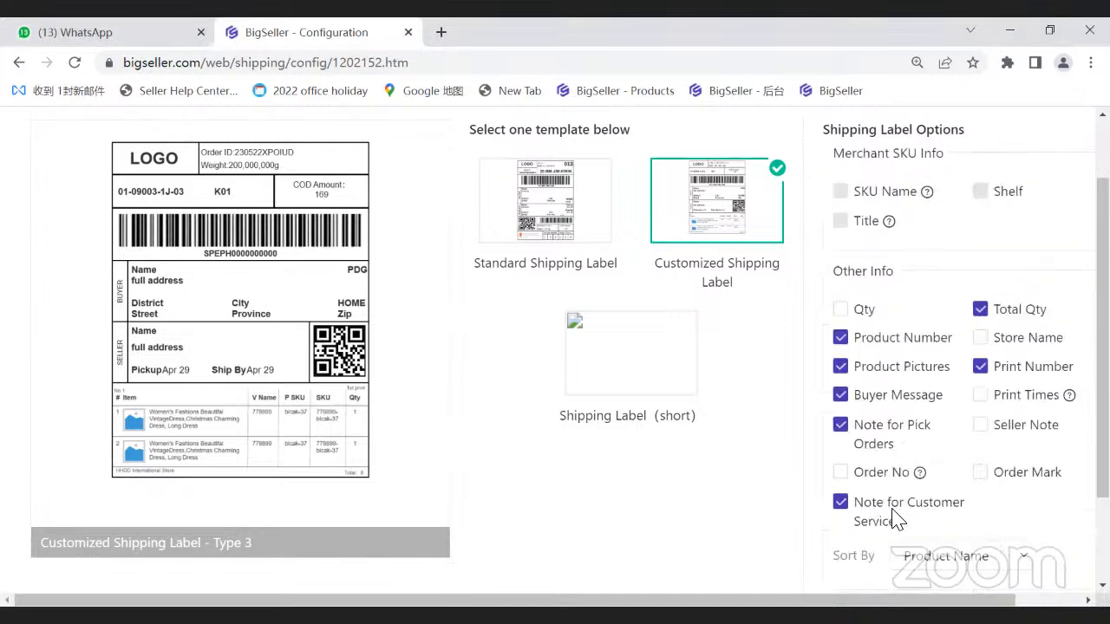
pyautogui.scroll(-4, 1038, 479)
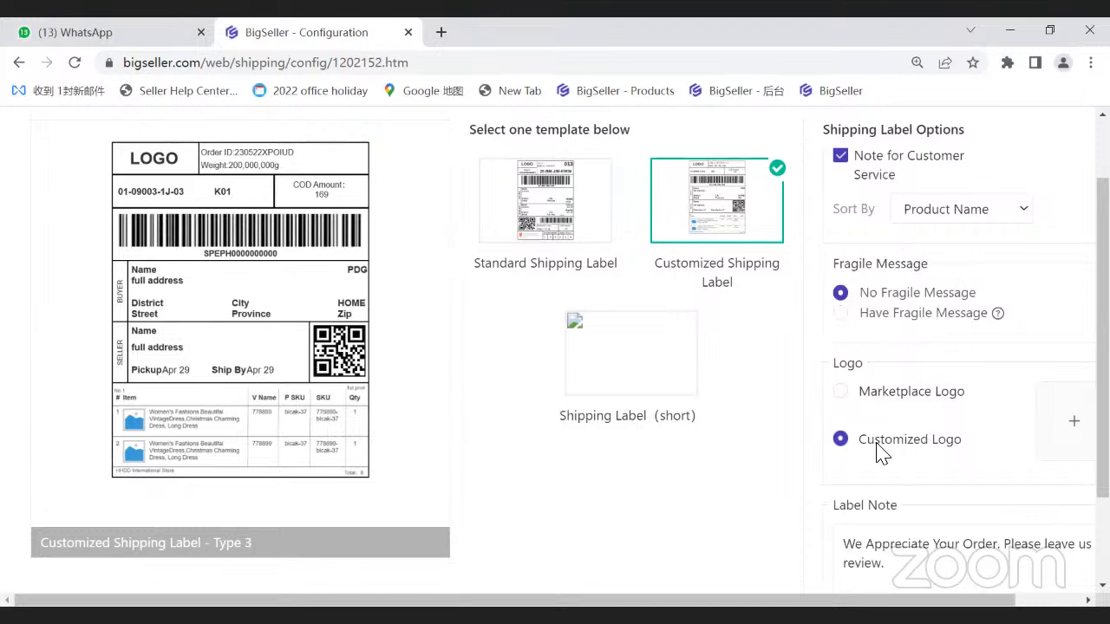
pyautogui.scroll(-1, 945, 434)
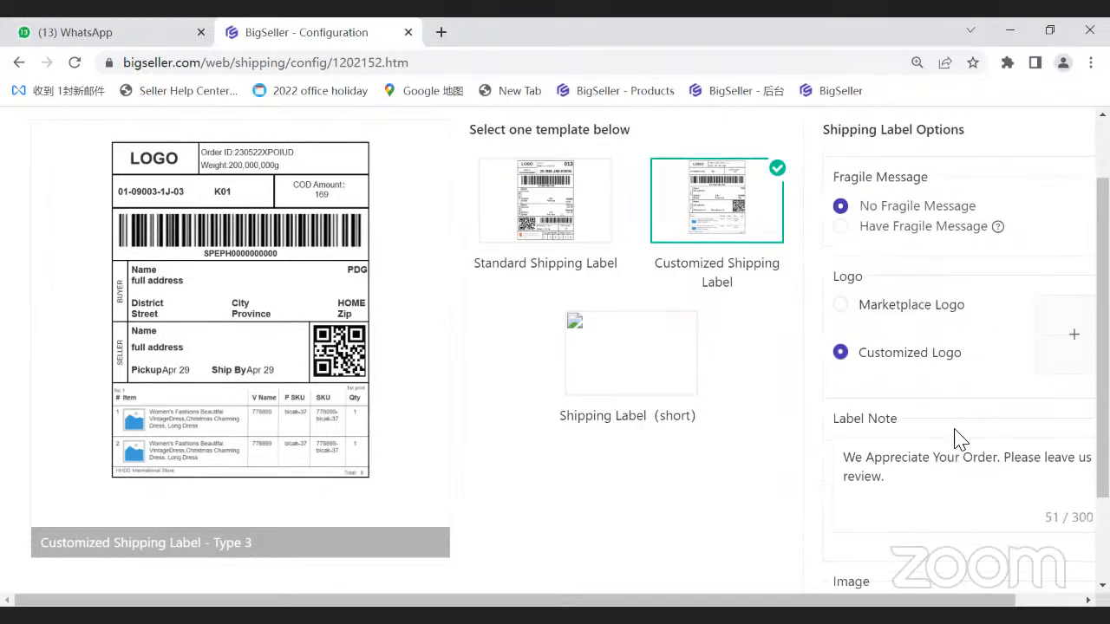
pyautogui.scroll(-2, 910, 459)
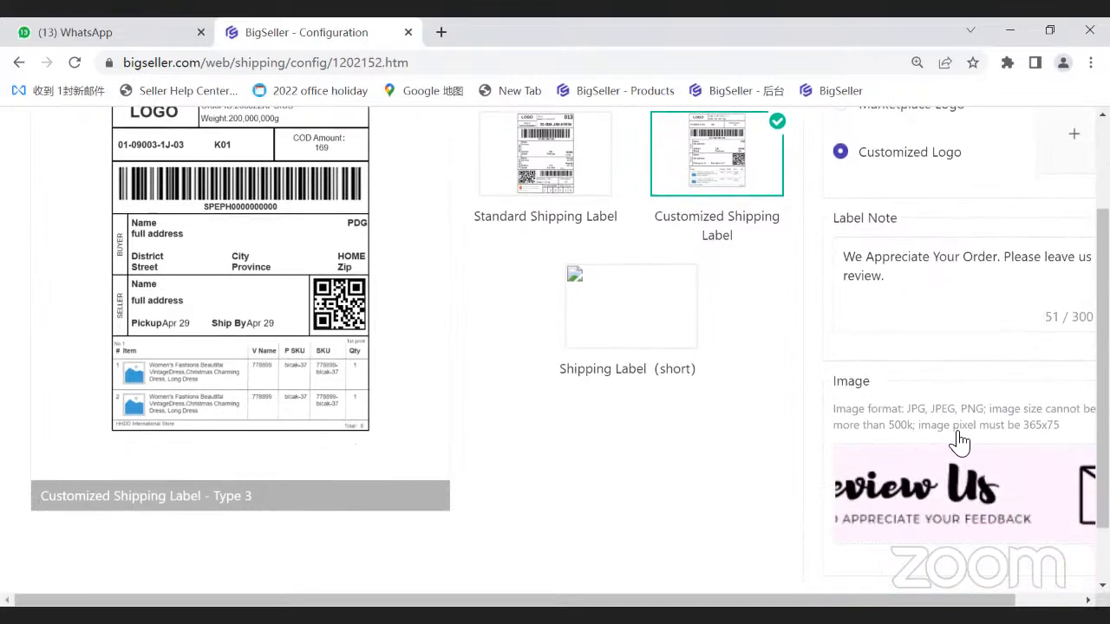
pyautogui.scroll(-1, 889, 441)
pyautogui.scroll(-1, 953, 434)
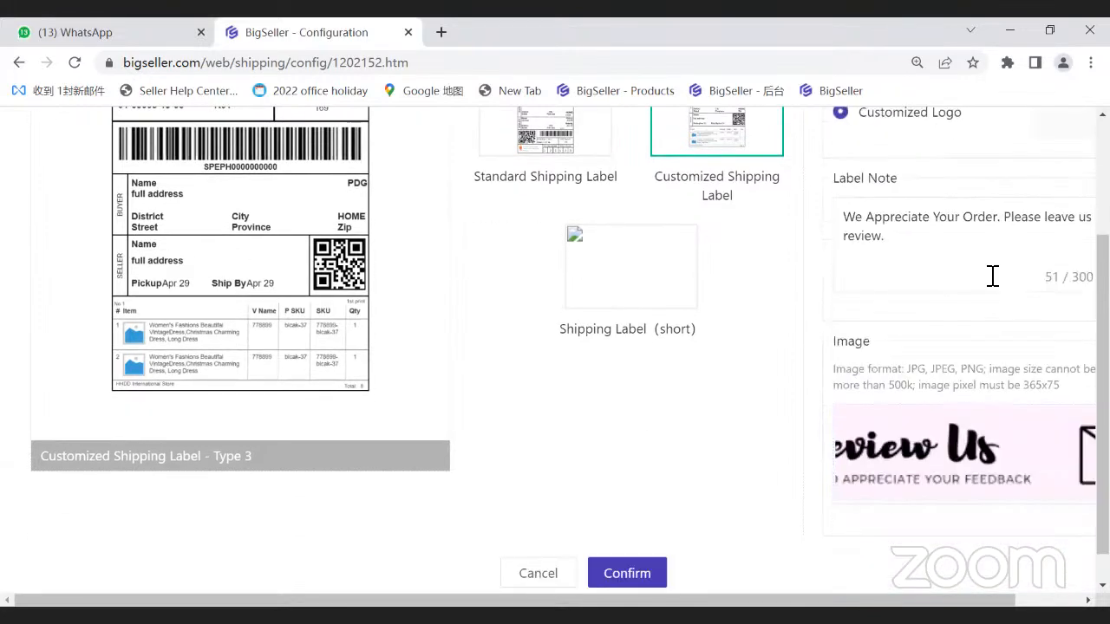
# Step: Reduce the page zoom to 90%, review the label template dialog from the top and close it
pyautogui.click(1090, 62)
pyautogui.click(973, 263)
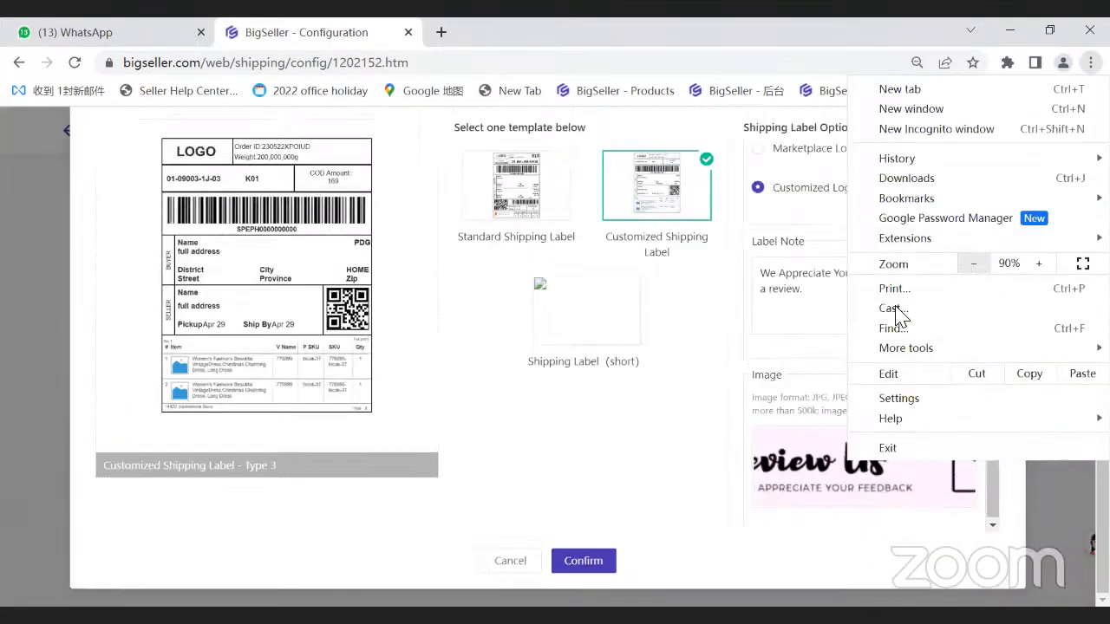
pyautogui.click(830, 557)
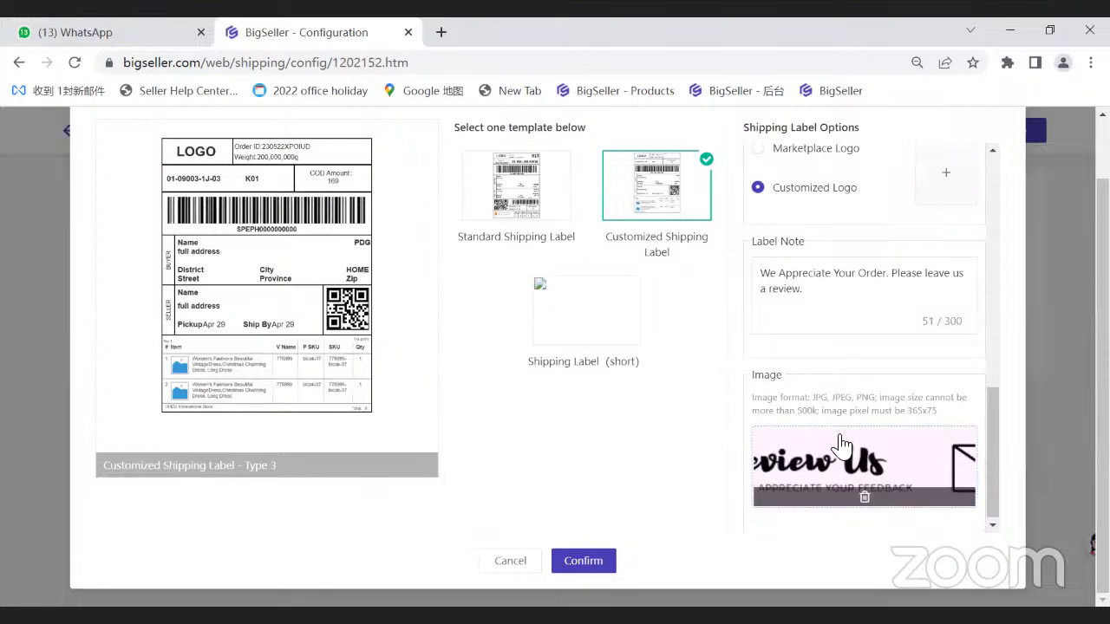
pyautogui.scroll(10, 830, 391)
pyautogui.scroll(2, 143, 185)
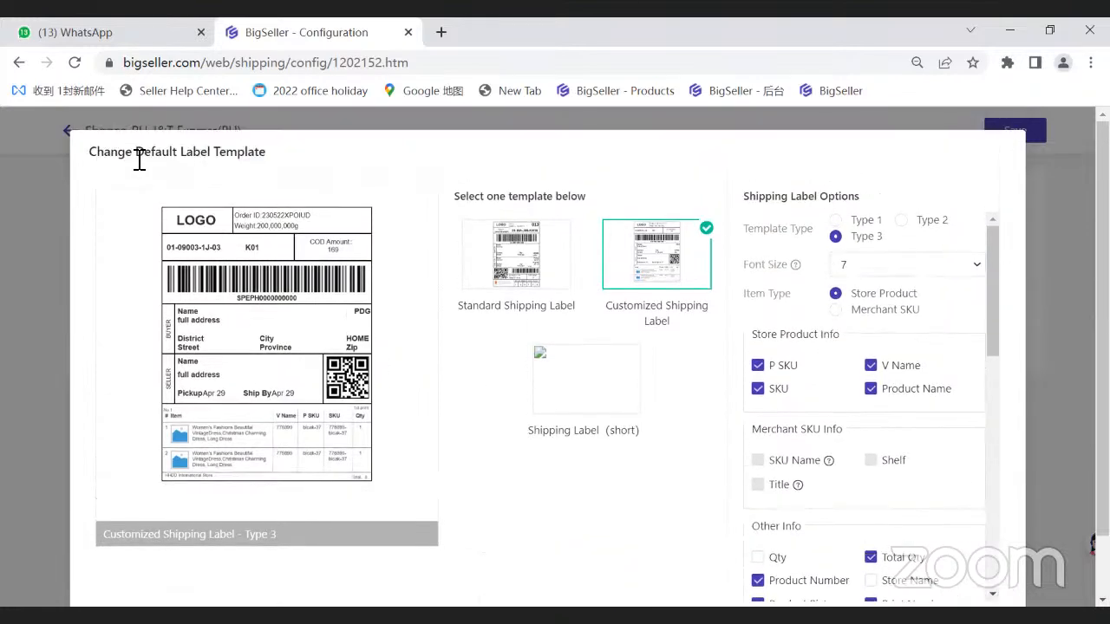
pyautogui.moveTo(124, 161); pyautogui.dragTo(251, 164)
pyautogui.scroll(-2, 477, 549)
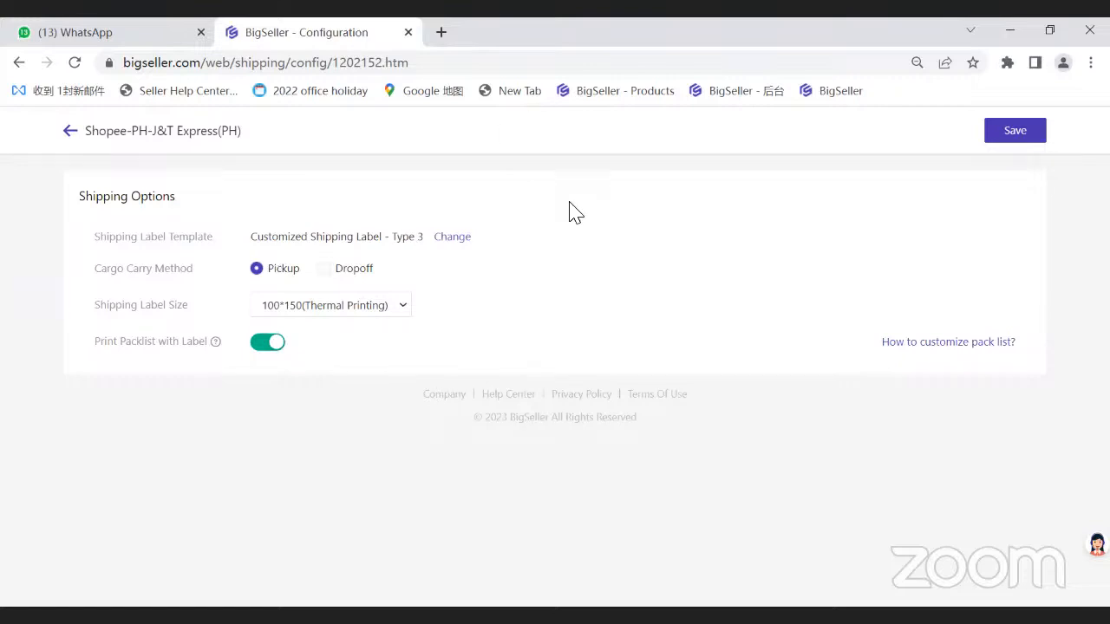
# Step: Switch to the BigSeller mobile app and check the bulk shipping label printing page, returning to the in-process orders
pyautogui.hotkey('alt', 'Tab')
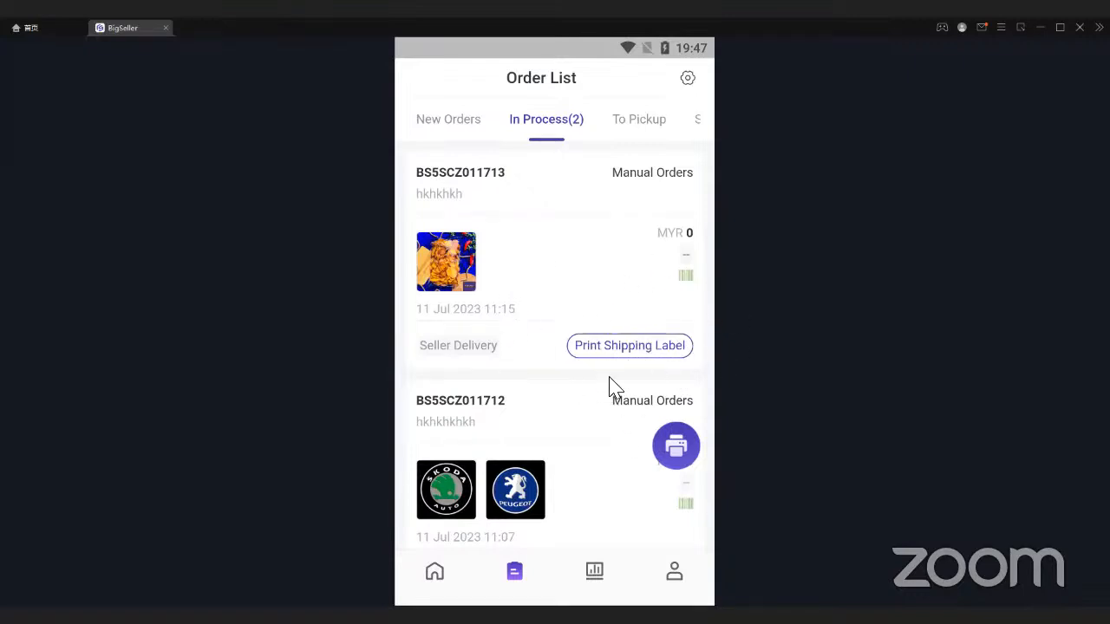
pyautogui.click(676, 448)
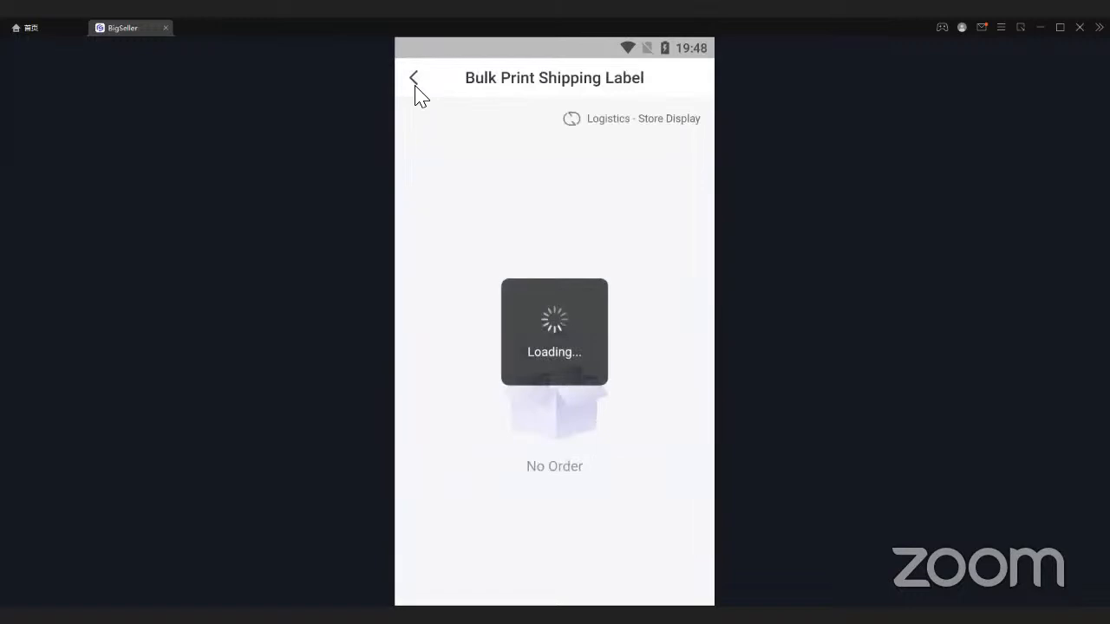
pyautogui.click(414, 83)
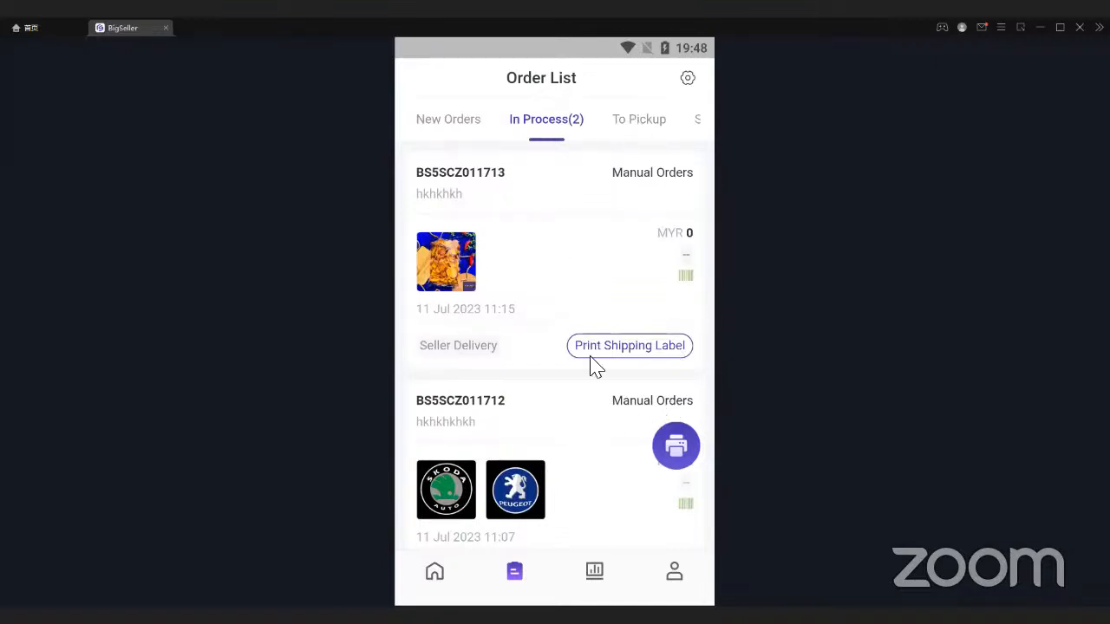
# Step: Look over the in-process orders and the app's home functions, and reopen the Order List on New Orders
pyautogui.scroll(-2, 585, 382)
pyautogui.scroll(2, 600, 325)
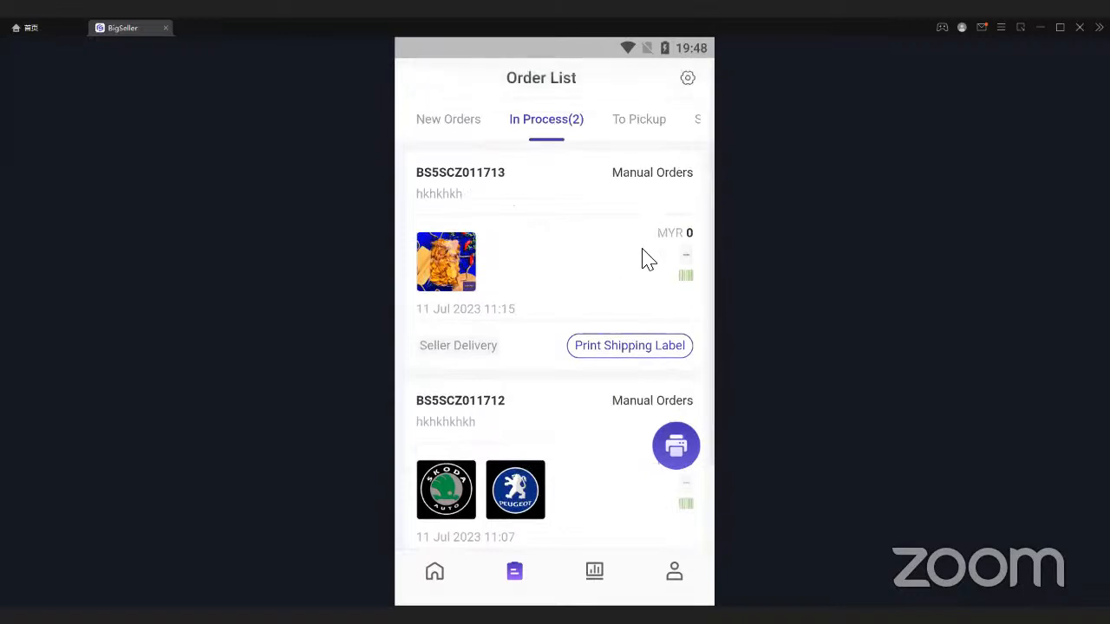
pyautogui.click(439, 572)
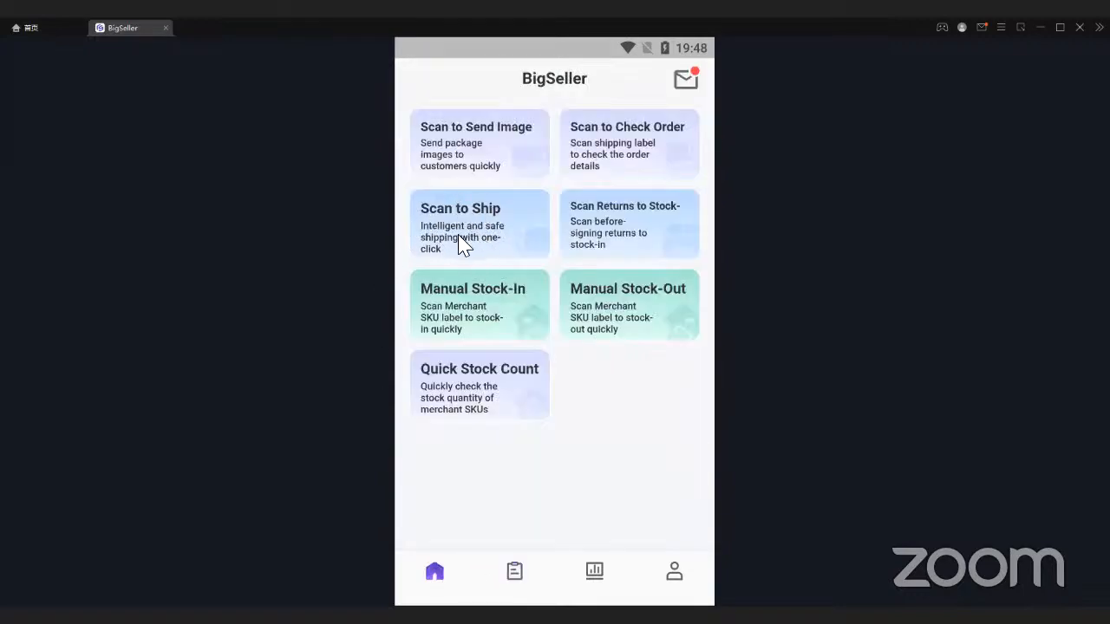
pyautogui.click(515, 573)
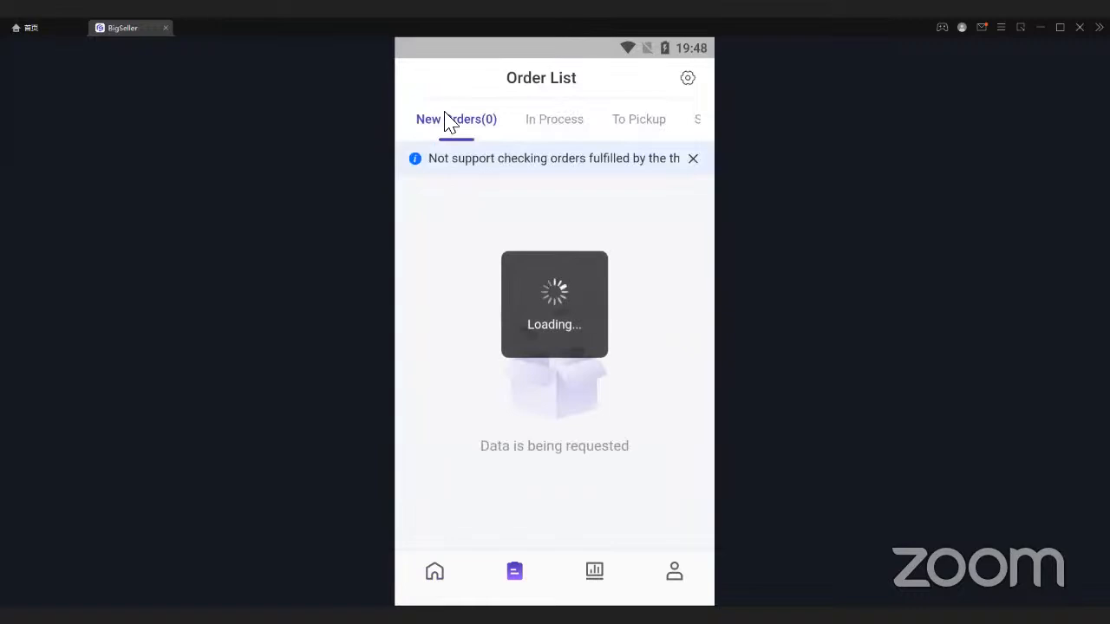
# Step: Review the Order List's In Process, To Pickup and Shipped orders, checking the app's home functions in between
pyautogui.click(561, 126)
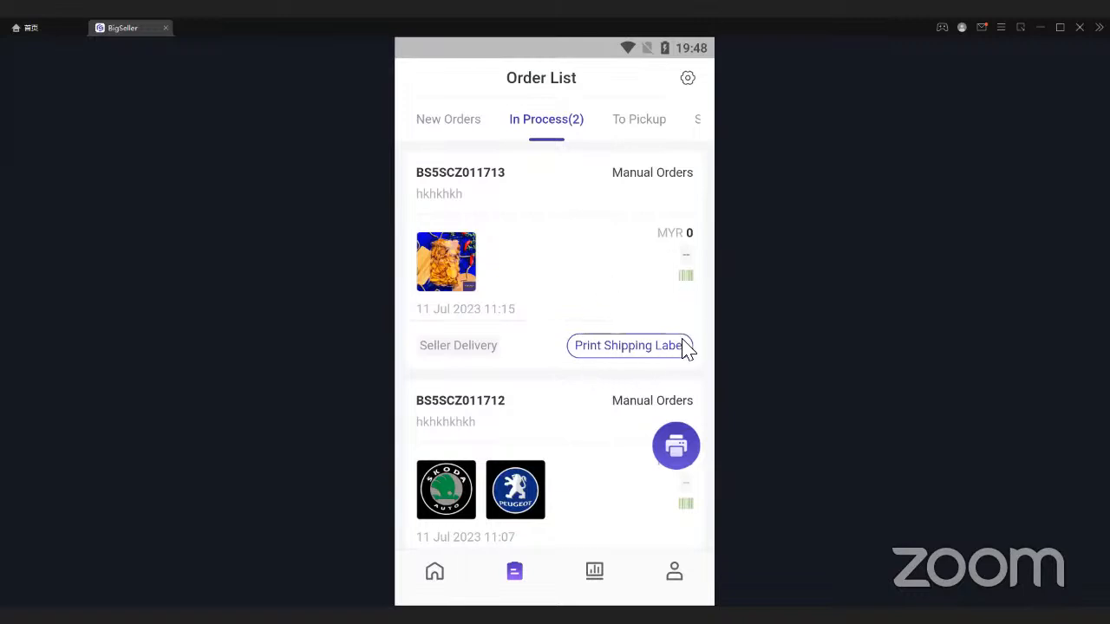
pyautogui.click(435, 572)
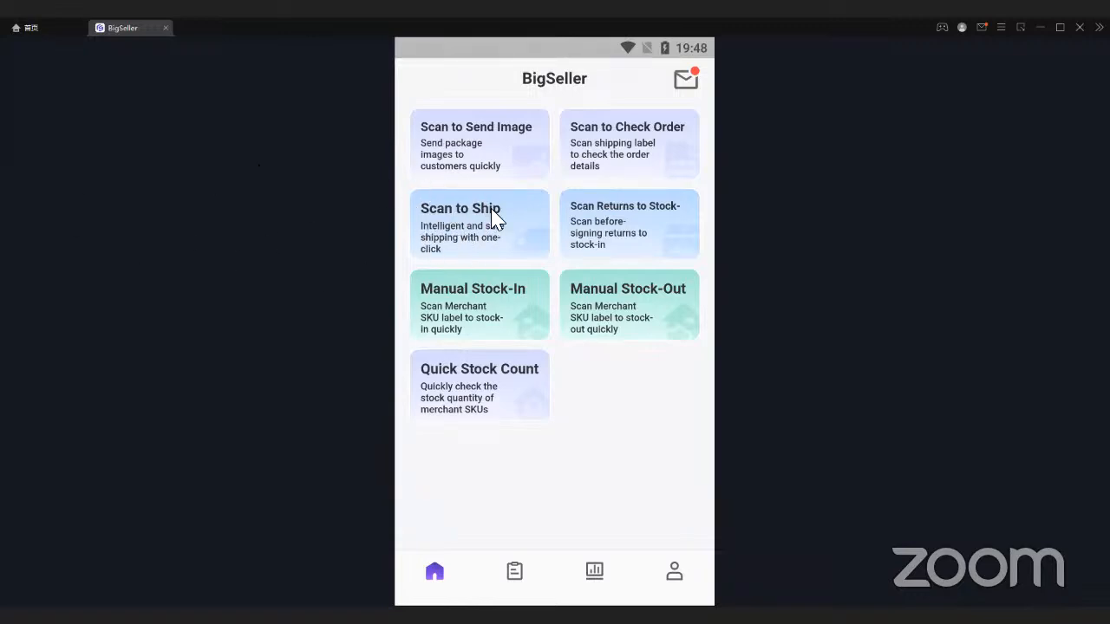
pyautogui.click(514, 572)
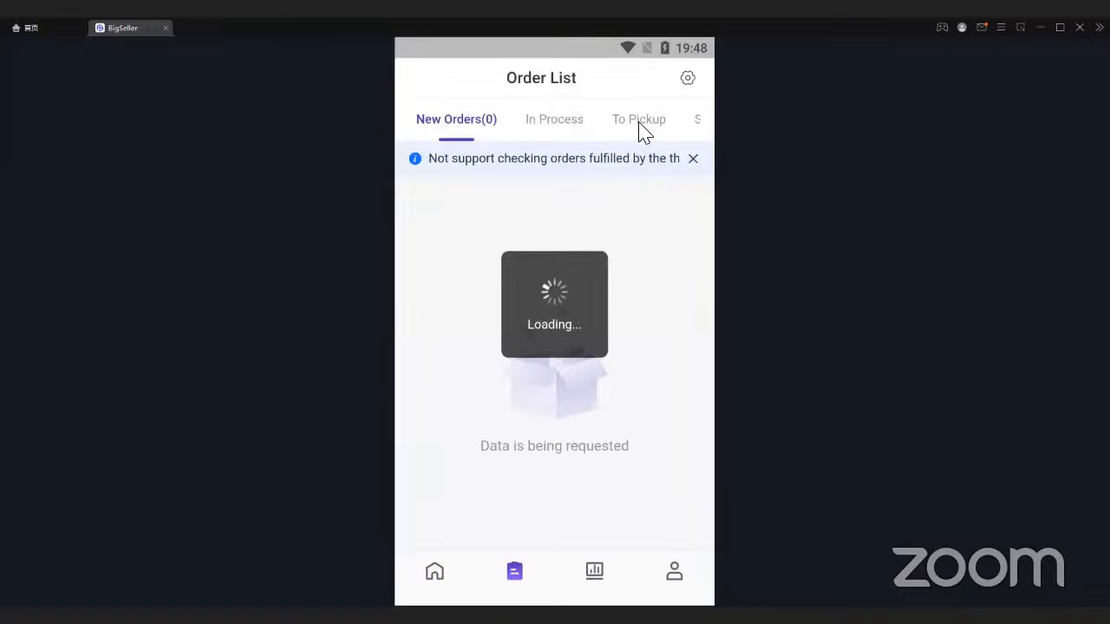
pyautogui.click(646, 128)
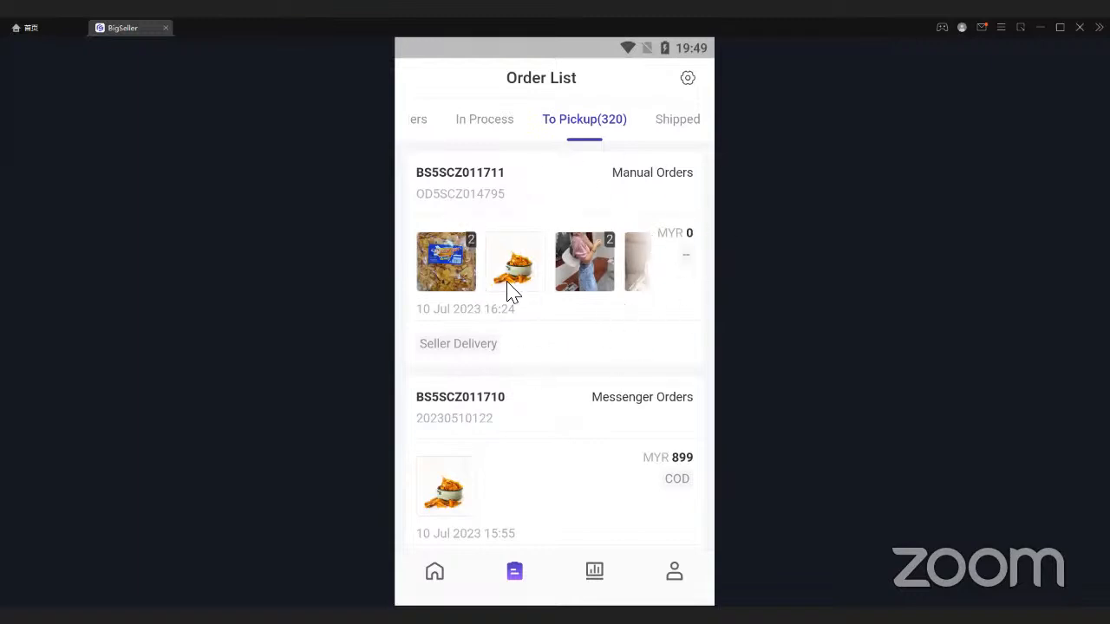
pyautogui.click(676, 122)
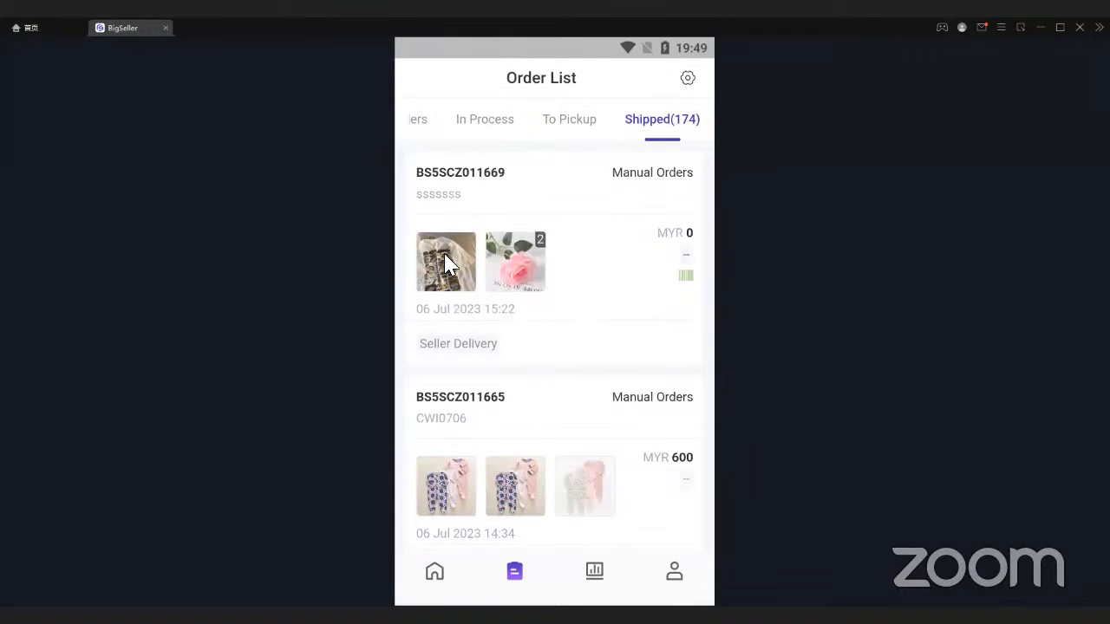
# Step: Check the Scan to Ship function with its Ship Now and Shipping Records options, and return to the home functions
pyautogui.click(439, 576)
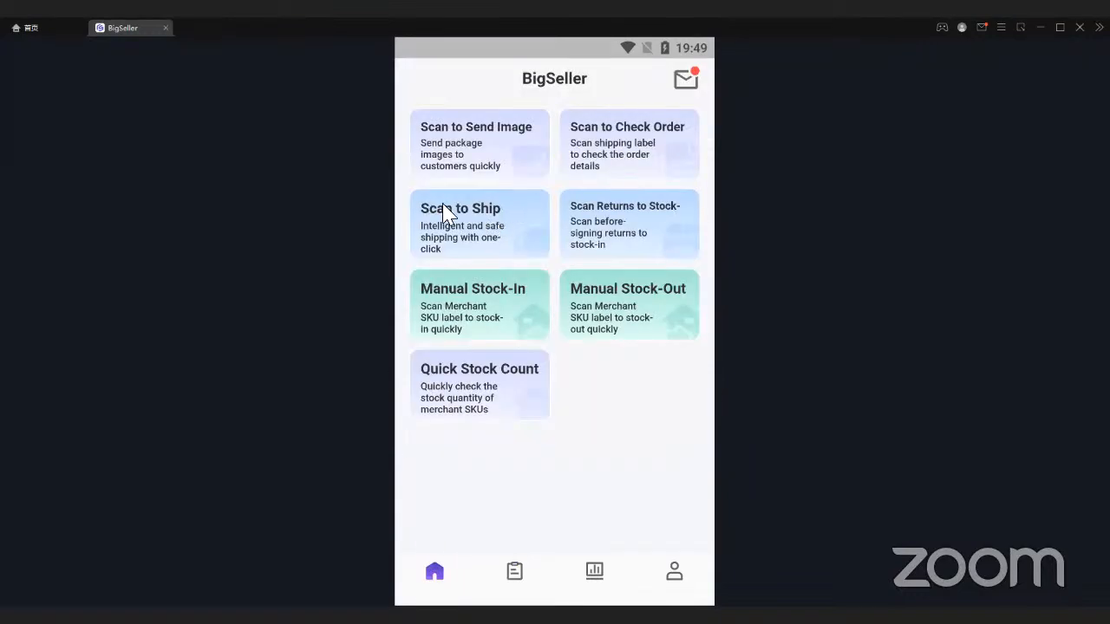
pyautogui.click(433, 235)
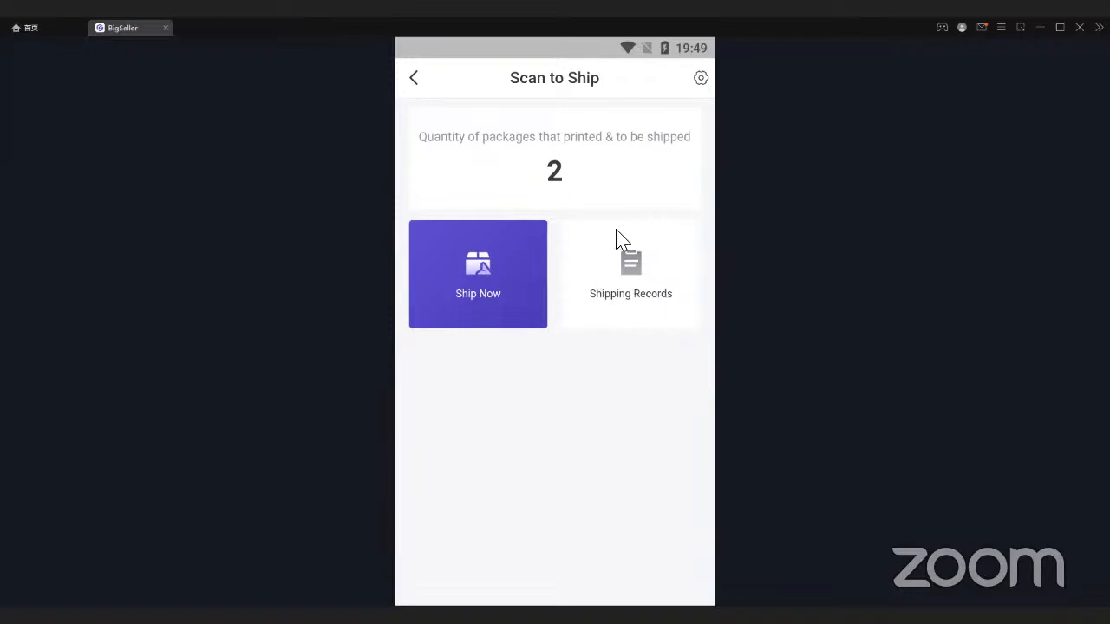
pyautogui.click(415, 80)
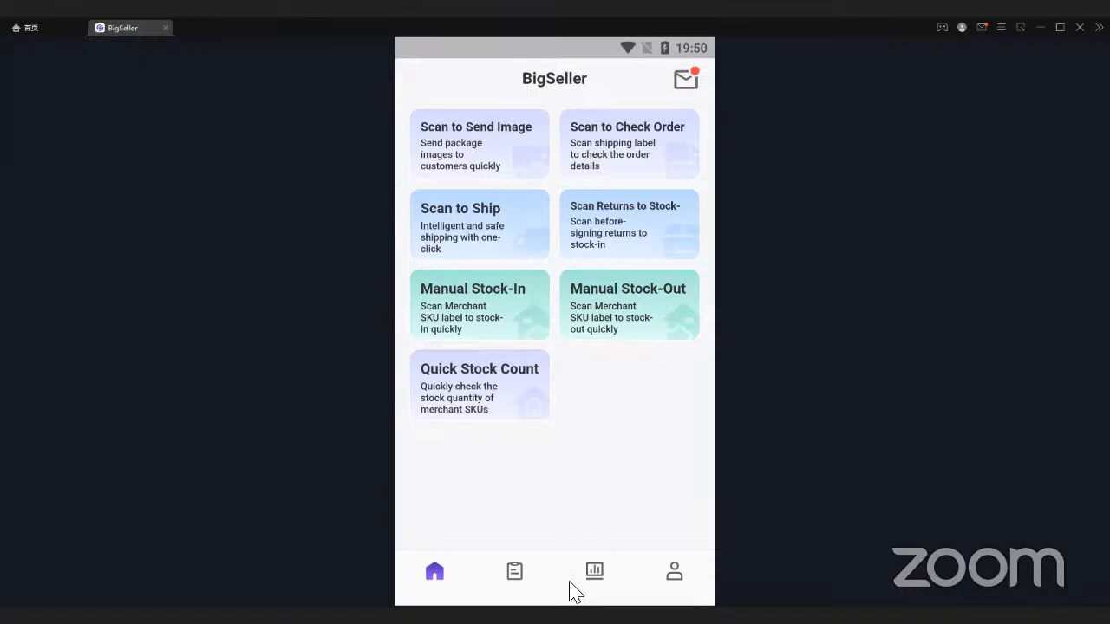
# Step: Look over the new orders in the Order List and open the Scan to Check Order scanner
pyautogui.click(514, 572)
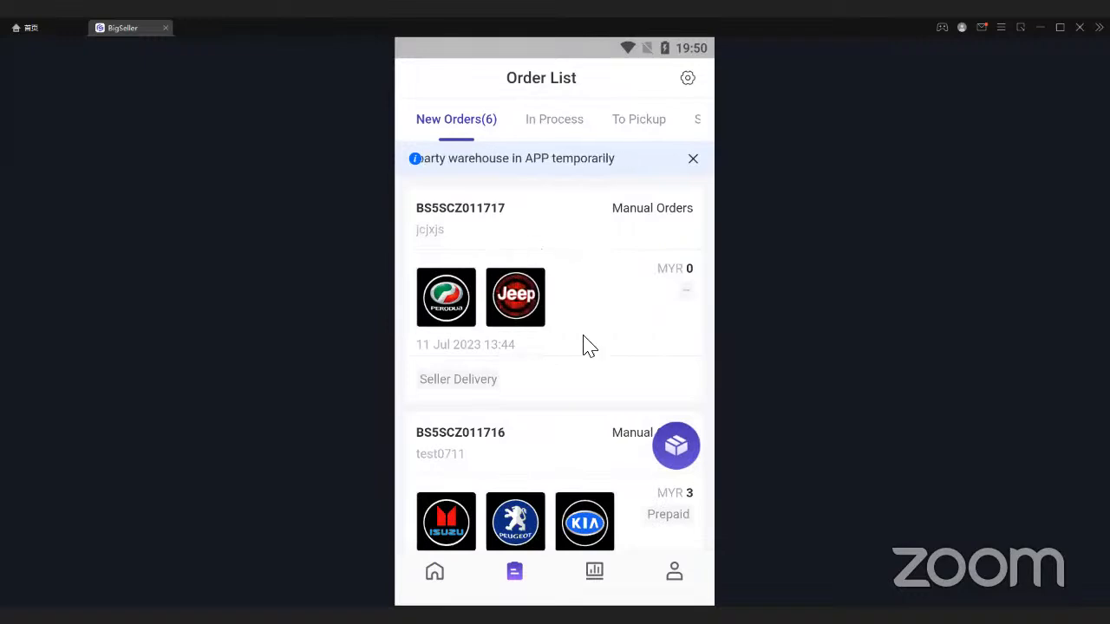
pyautogui.click(434, 574)
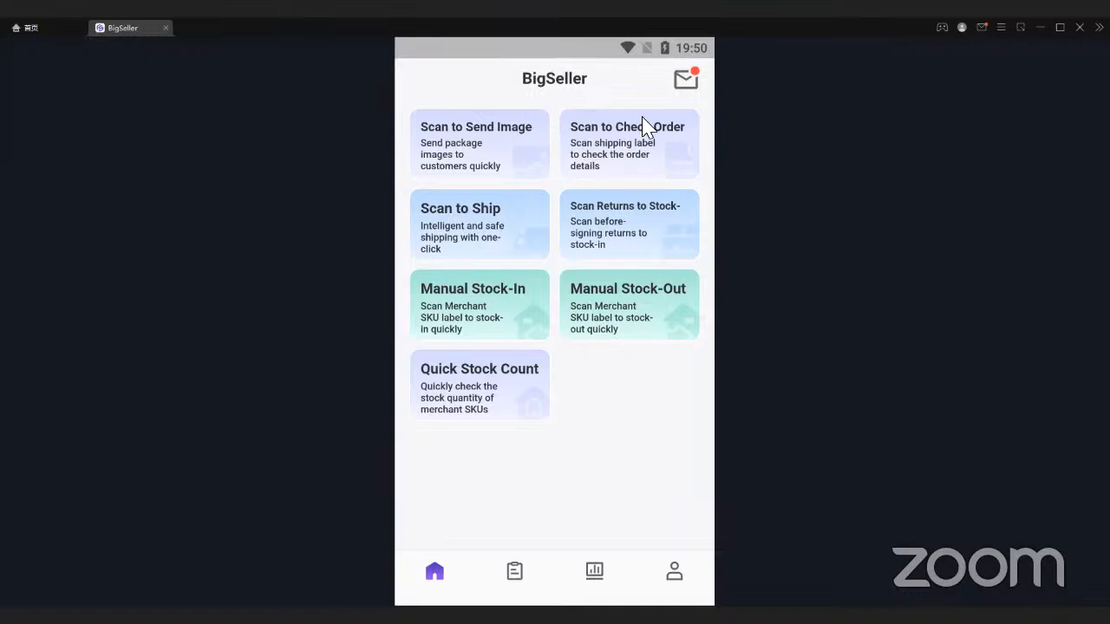
pyautogui.click(639, 161)
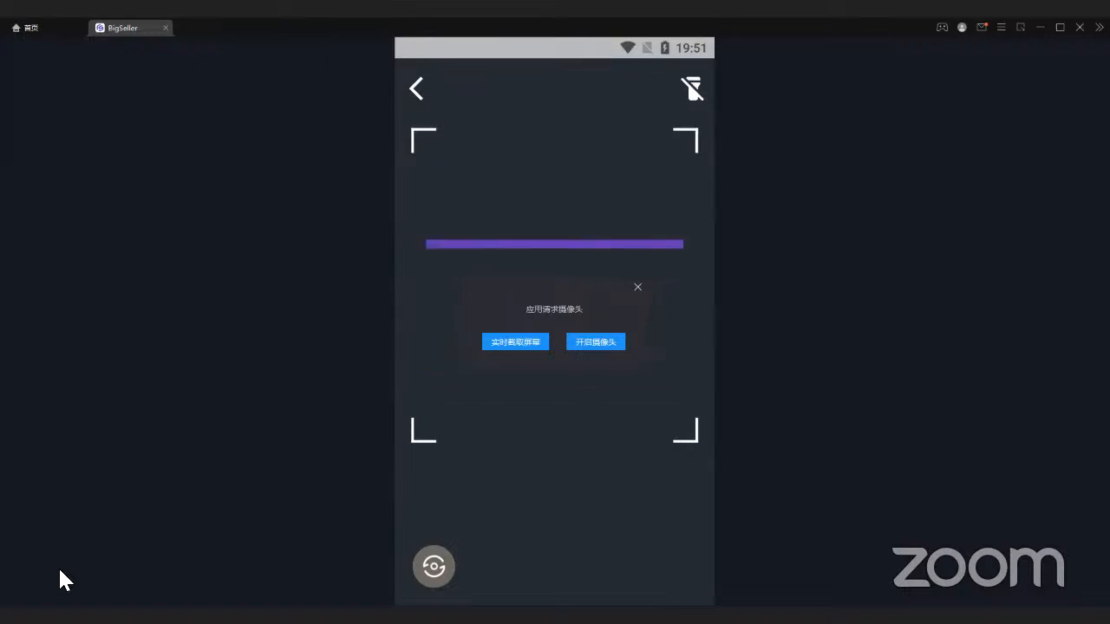
# Step: Switch to BigSeller in the browser, pack the selected pink bag order from New Orders and close the result
pyautogui.hotkey('alt', 'Tab')
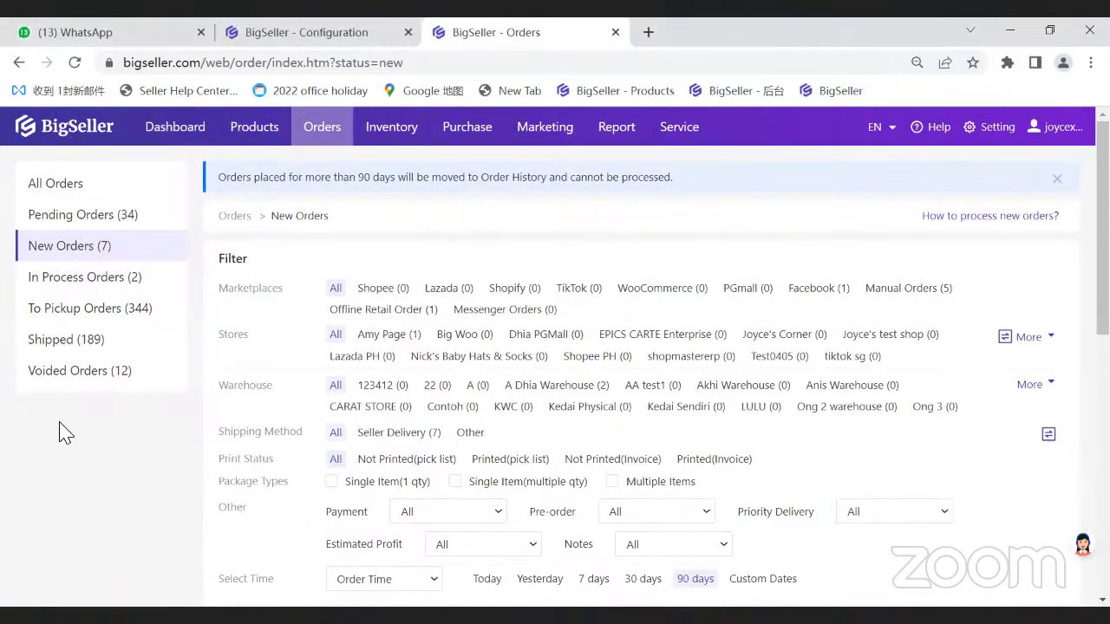
pyautogui.scroll(-8, 148, 404)
pyautogui.click(227, 263)
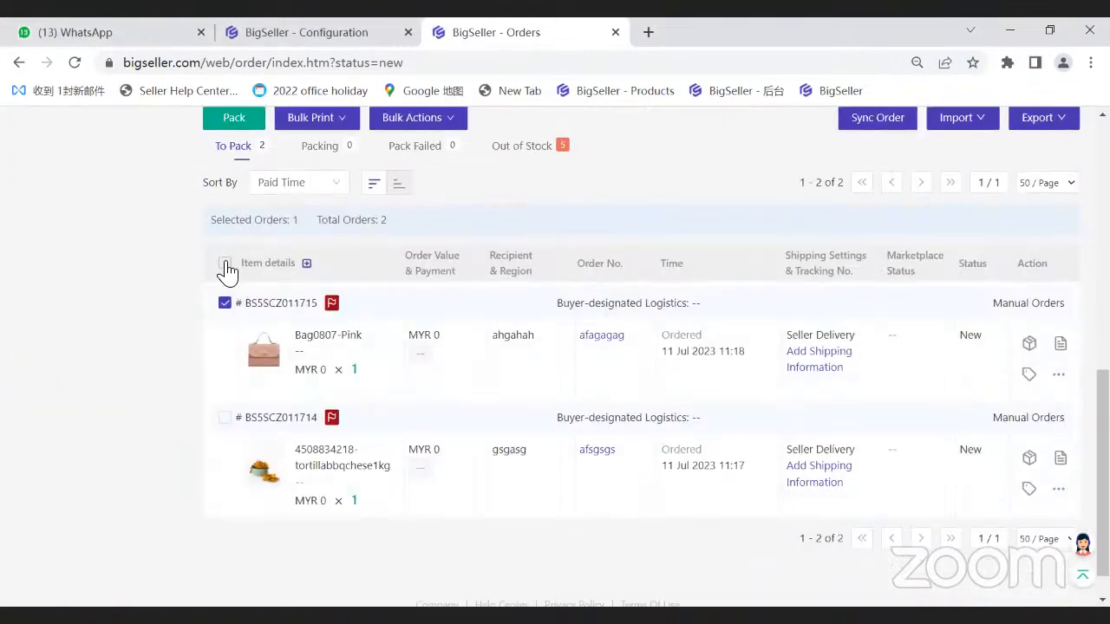
pyautogui.scroll(1, 249, 260)
pyautogui.click(234, 207)
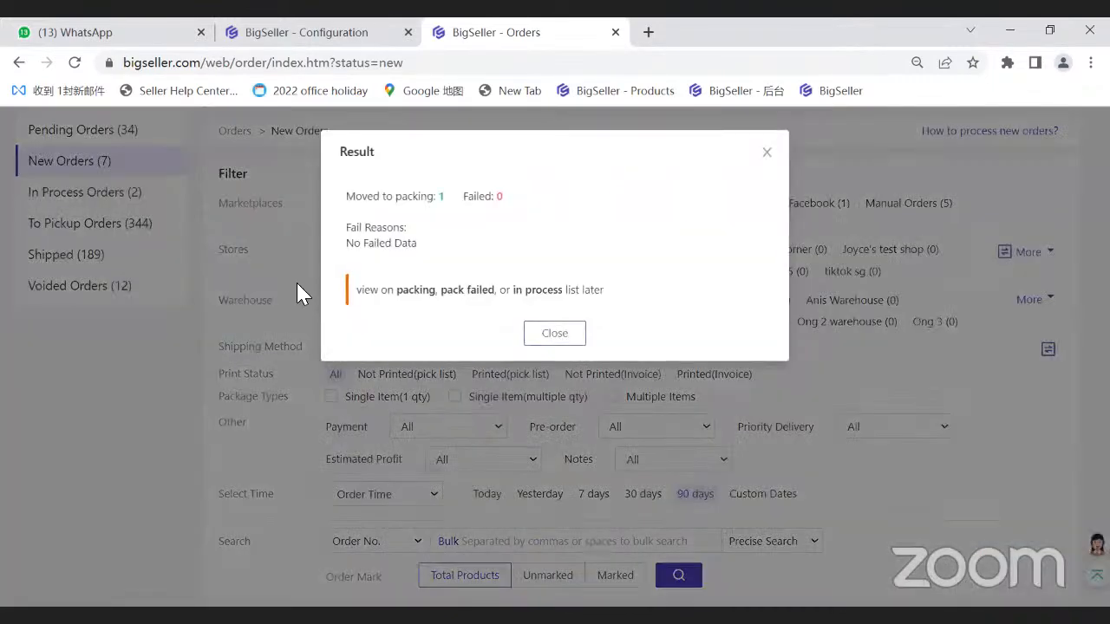
pyautogui.click(297, 293)
# Step: Select the pink bag order under In Process Orders and generate its shipping label with General Printing
pyautogui.scroll(3, 81, 237)
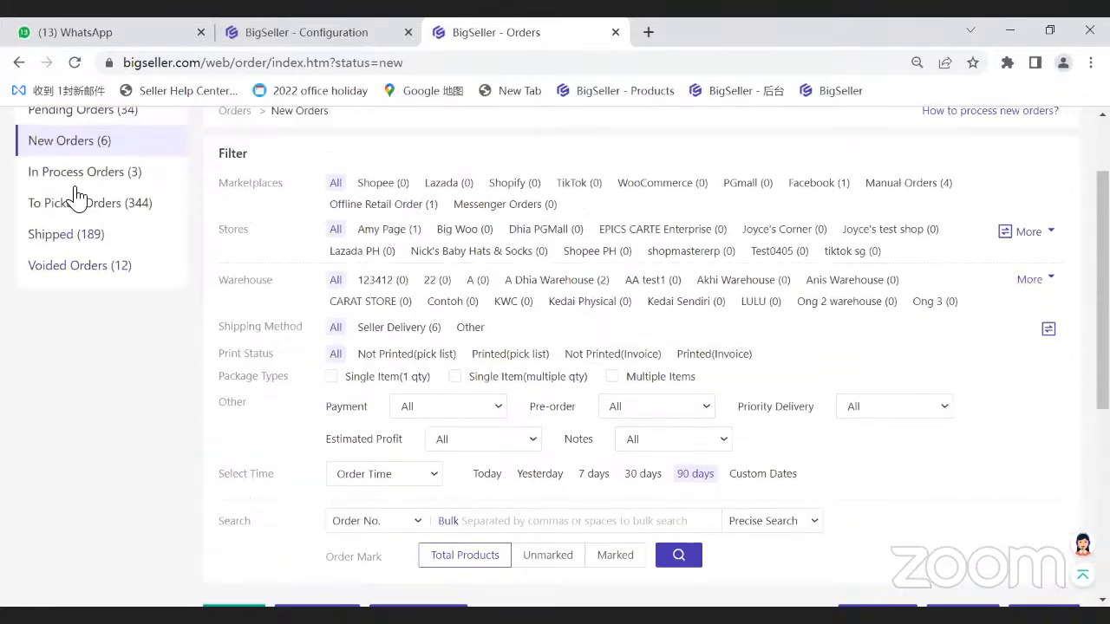
pyautogui.click(75, 186)
pyautogui.scroll(-2, 540, 354)
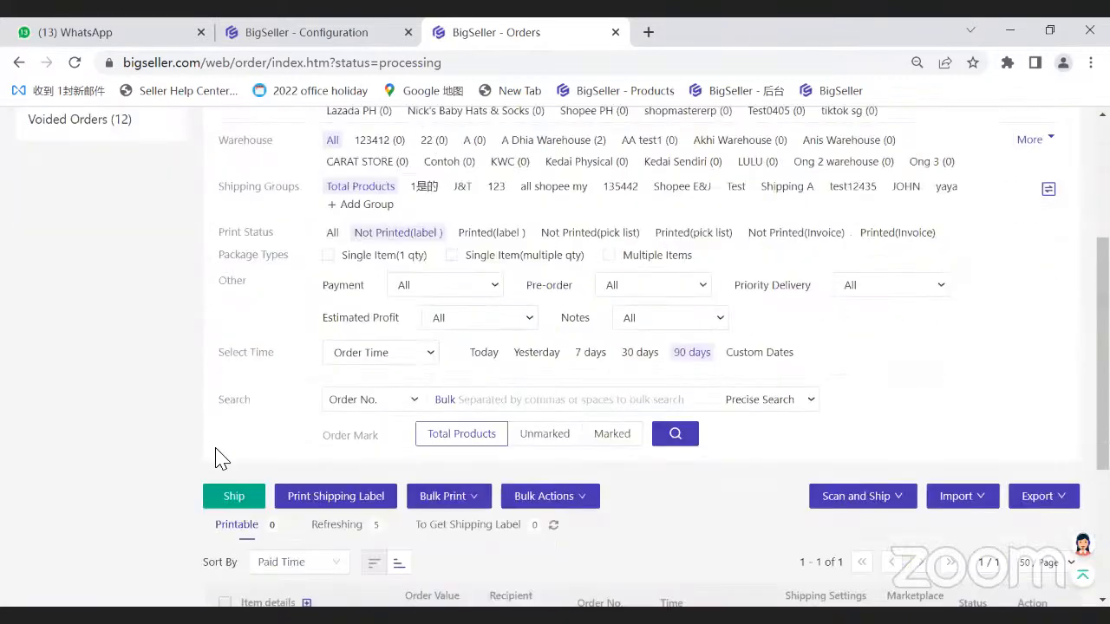
pyautogui.scroll(-3, 221, 457)
pyautogui.click(379, 464)
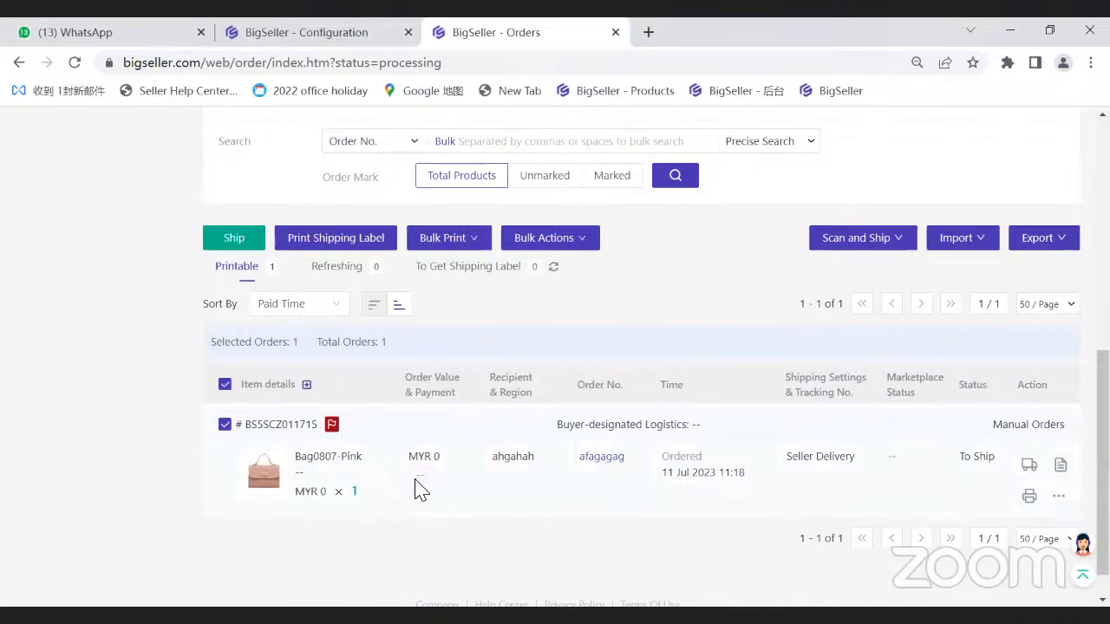
pyautogui.scroll(-1, 446, 507)
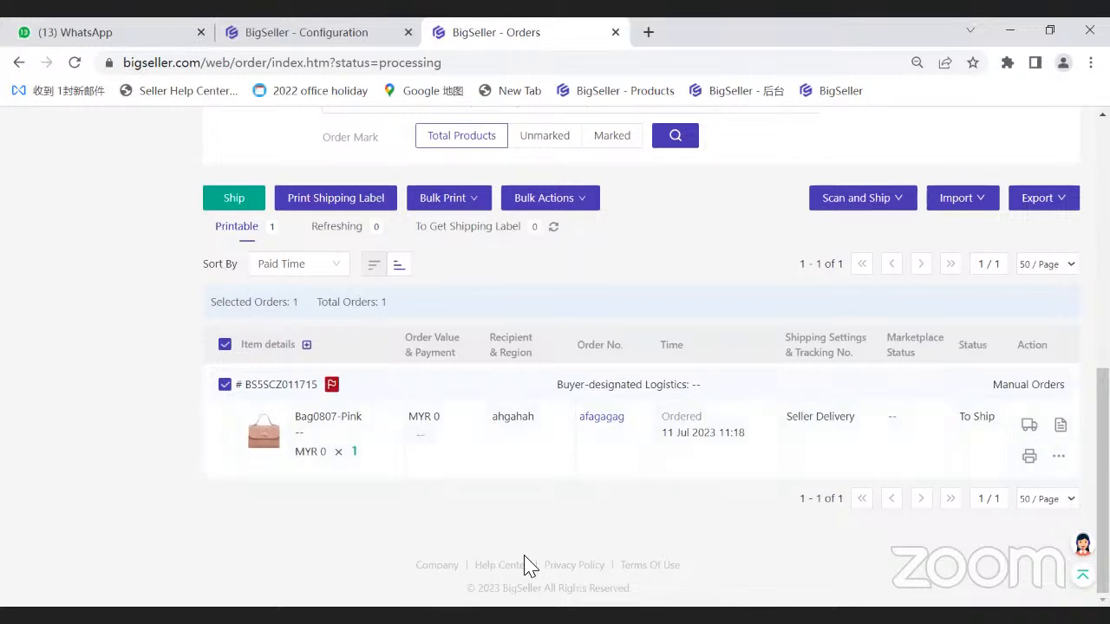
pyautogui.click(316, 208)
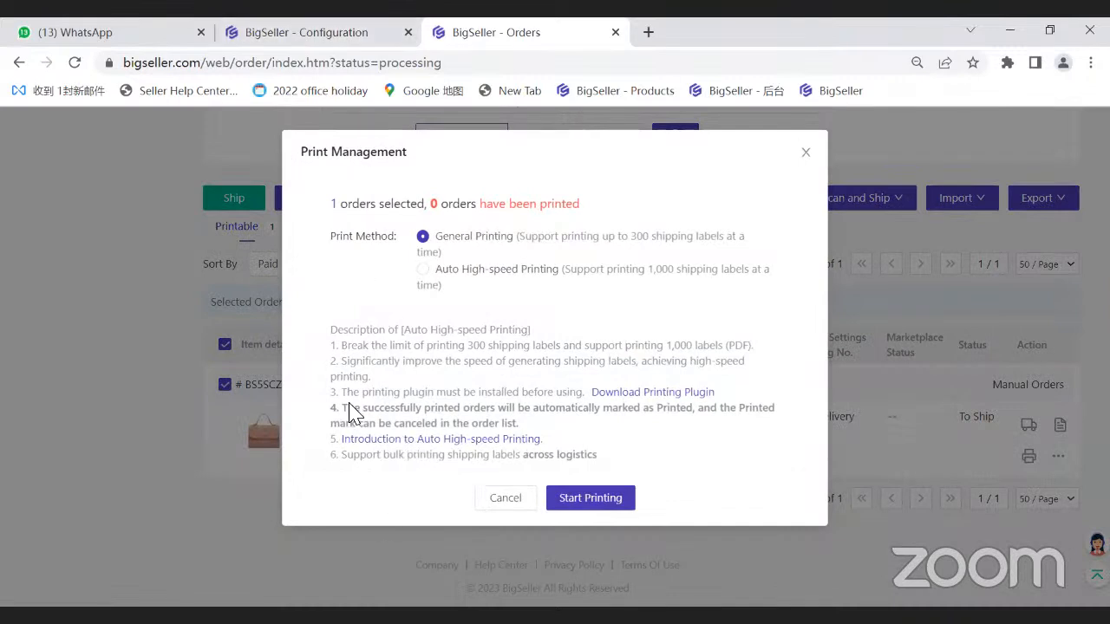
pyautogui.click(579, 501)
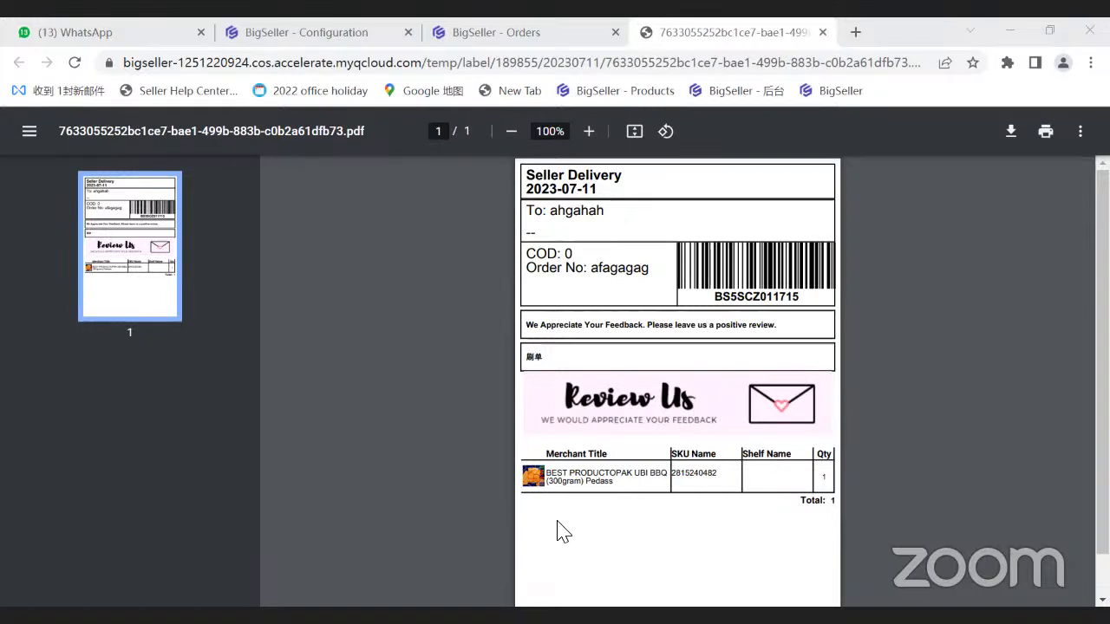
# Step: Switch to the mobile app, review the scanned order's warehouse products, product information and notes, and return to the home functions
pyautogui.hotkey('alt', 'Tab')
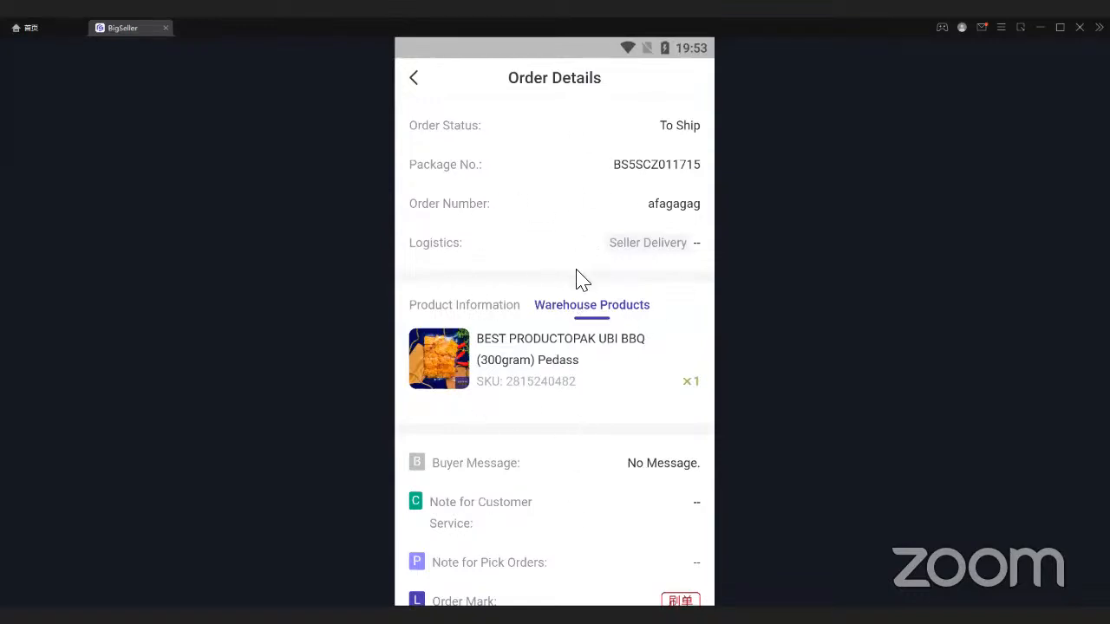
pyautogui.scroll(-3, 448, 243)
pyautogui.scroll(1, 515, 198)
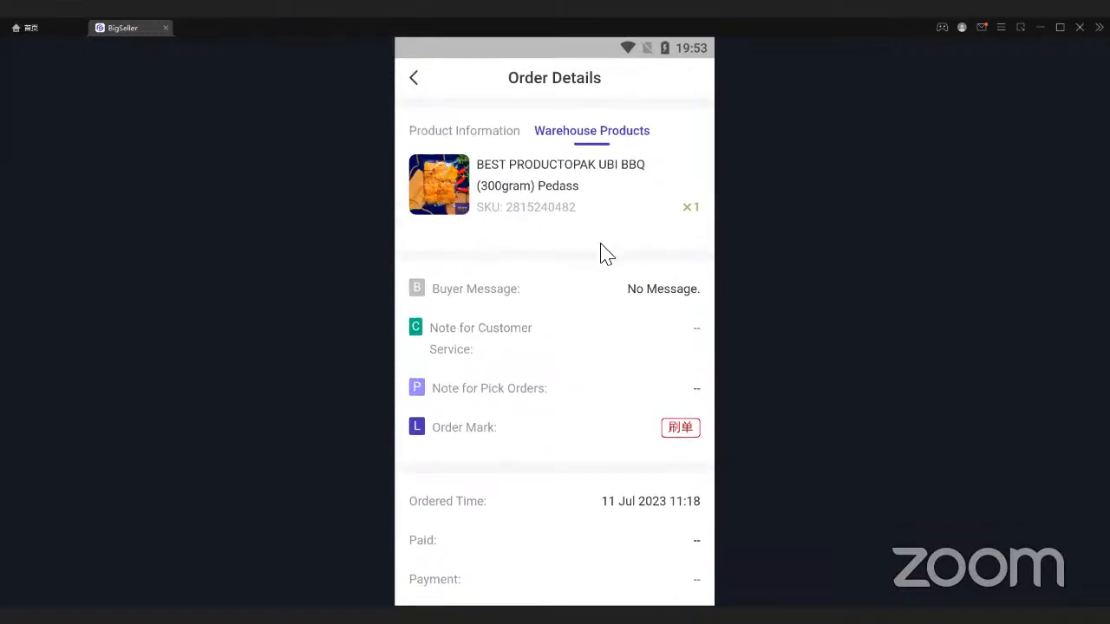
pyautogui.click(476, 137)
pyautogui.scroll(2, 520, 347)
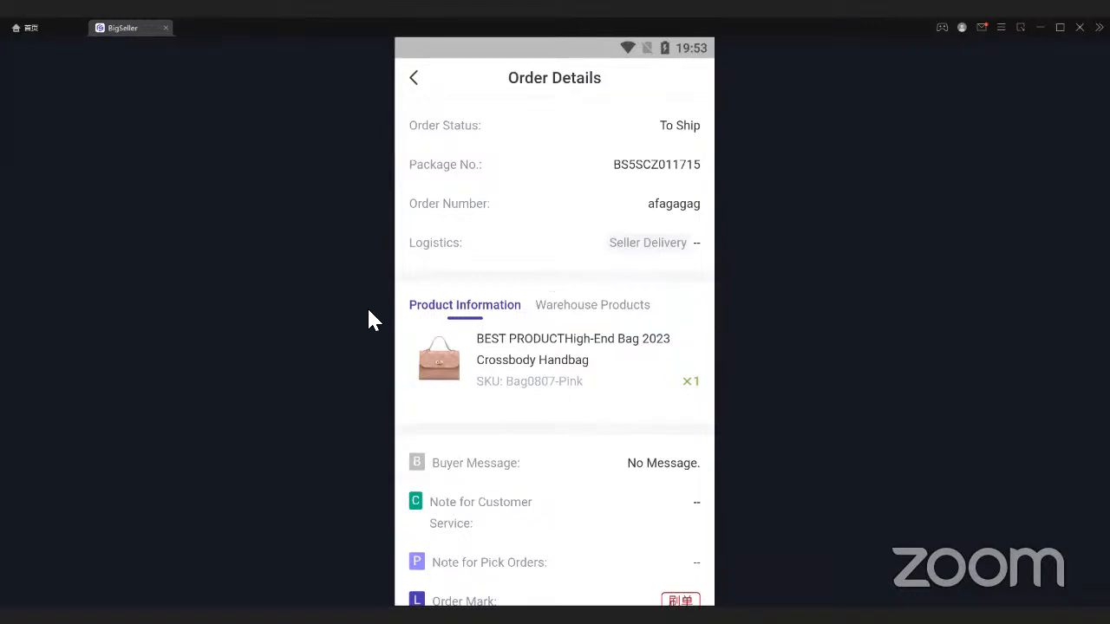
pyautogui.scroll(-4, 598, 227)
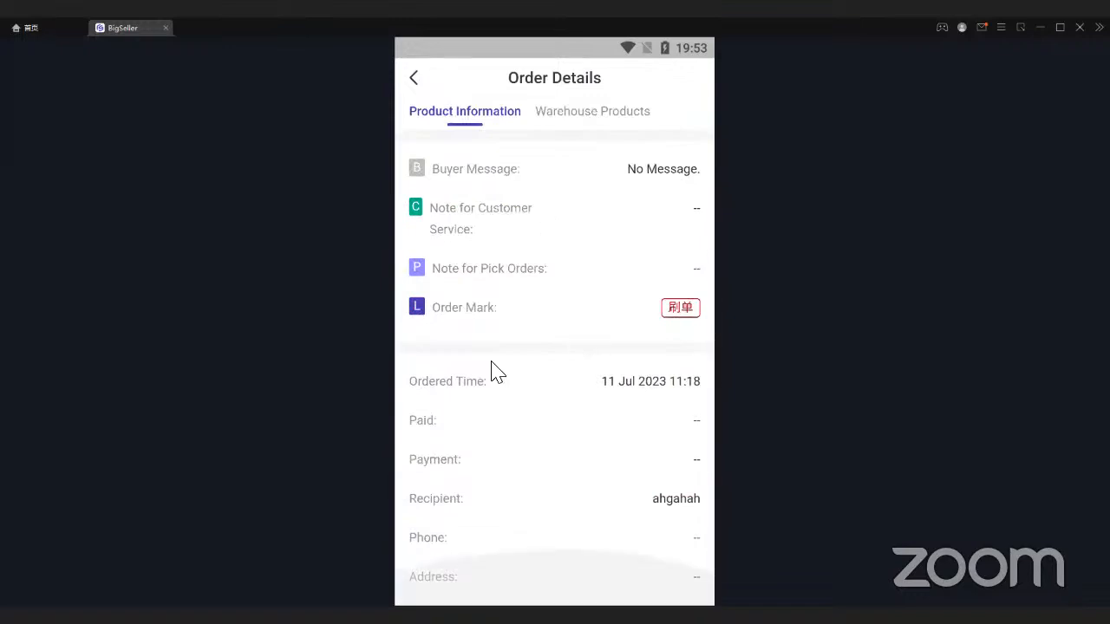
pyautogui.scroll(4, 494, 371)
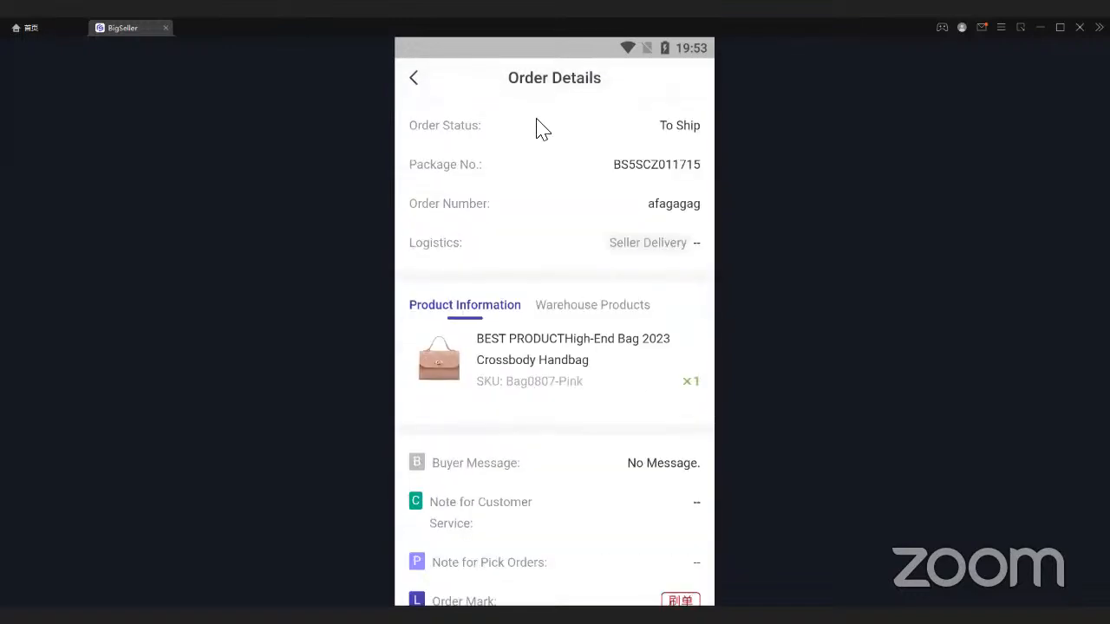
pyautogui.click(415, 83)
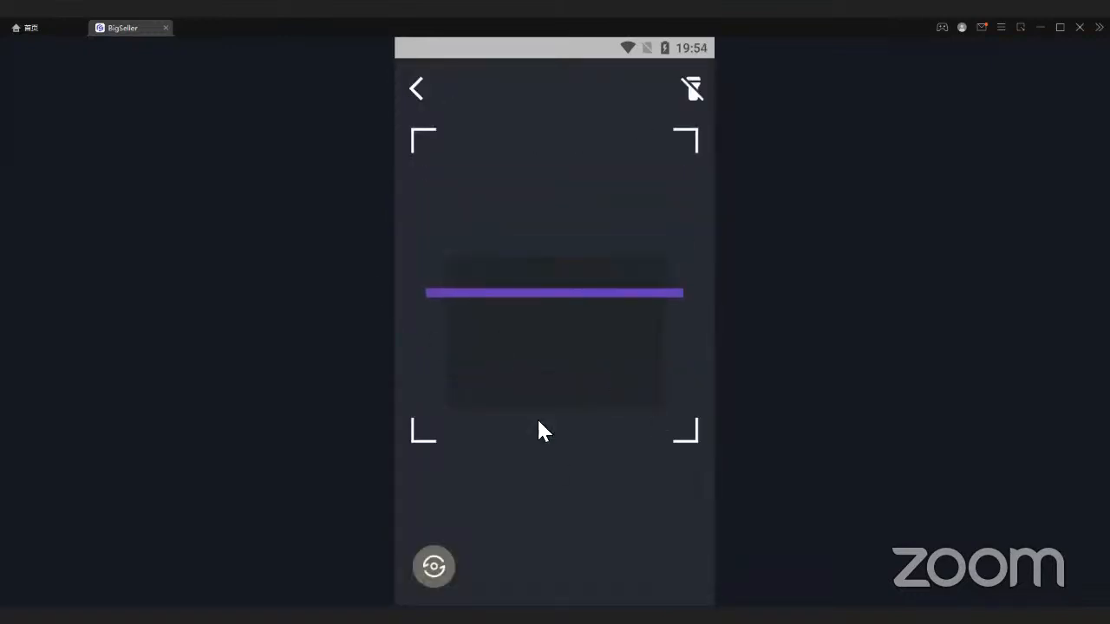
pyautogui.click(414, 90)
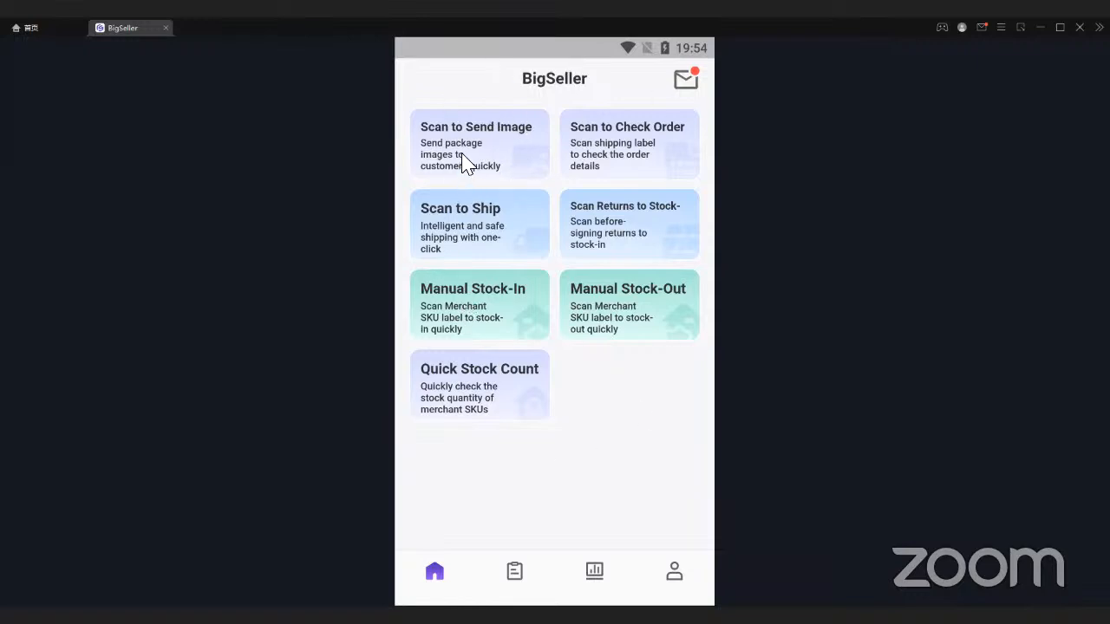
# Step: Show the Scan to Send Image scanner, leave it and switch to the BigSeller orders page in the browser
pyautogui.click(627, 314)
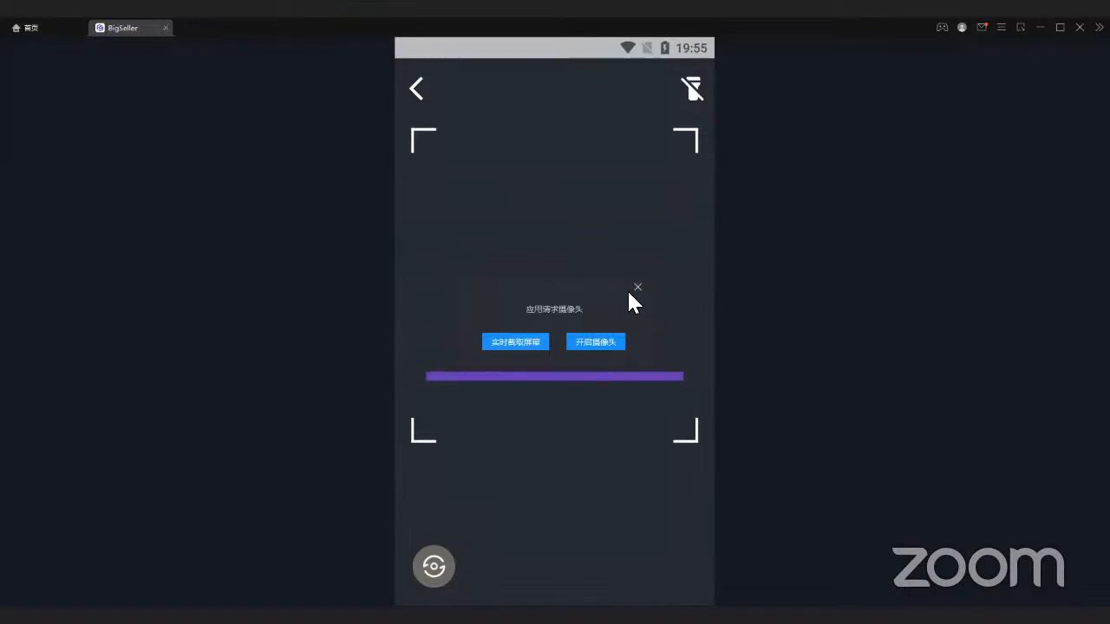
pyautogui.click(414, 92)
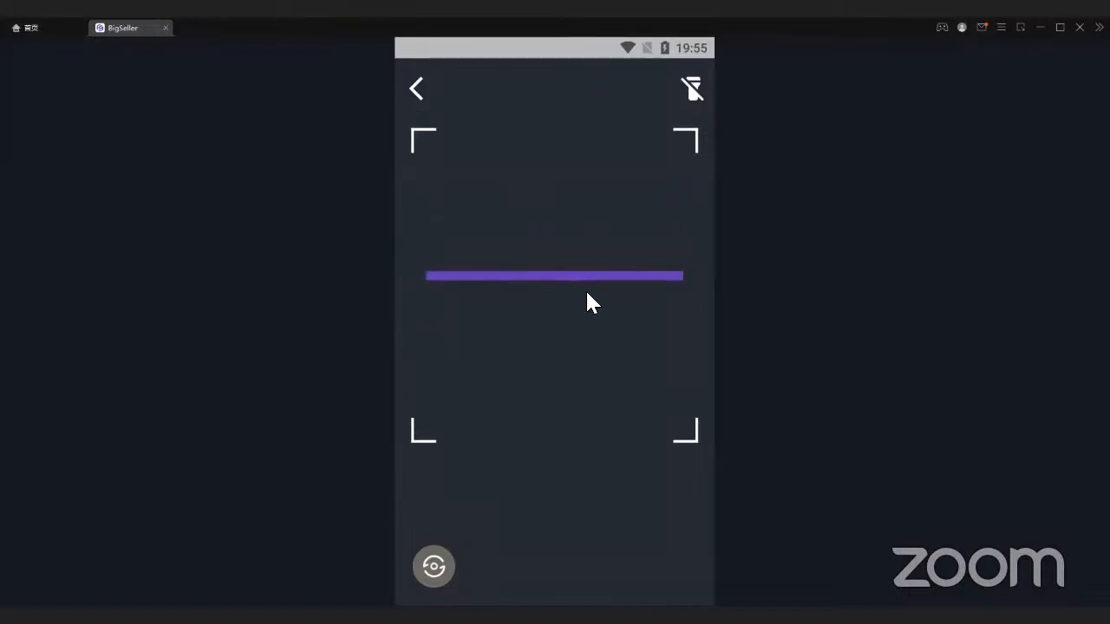
pyautogui.click(415, 94)
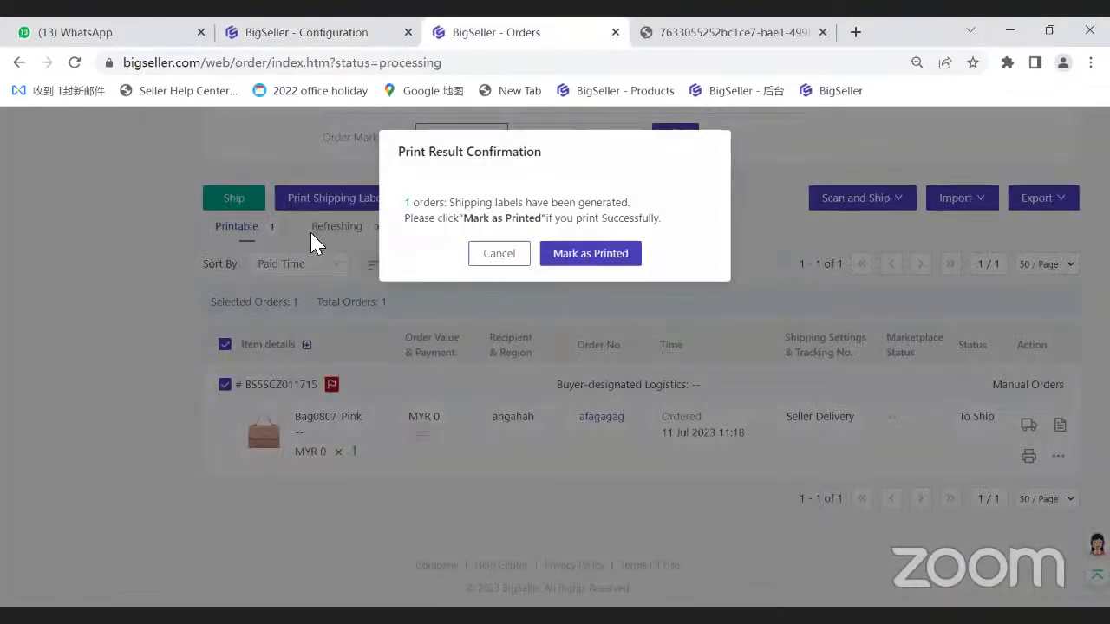
# Step: Dismiss the print result confirmation and reduce the page zoom to 75%
pyautogui.click(317, 240)
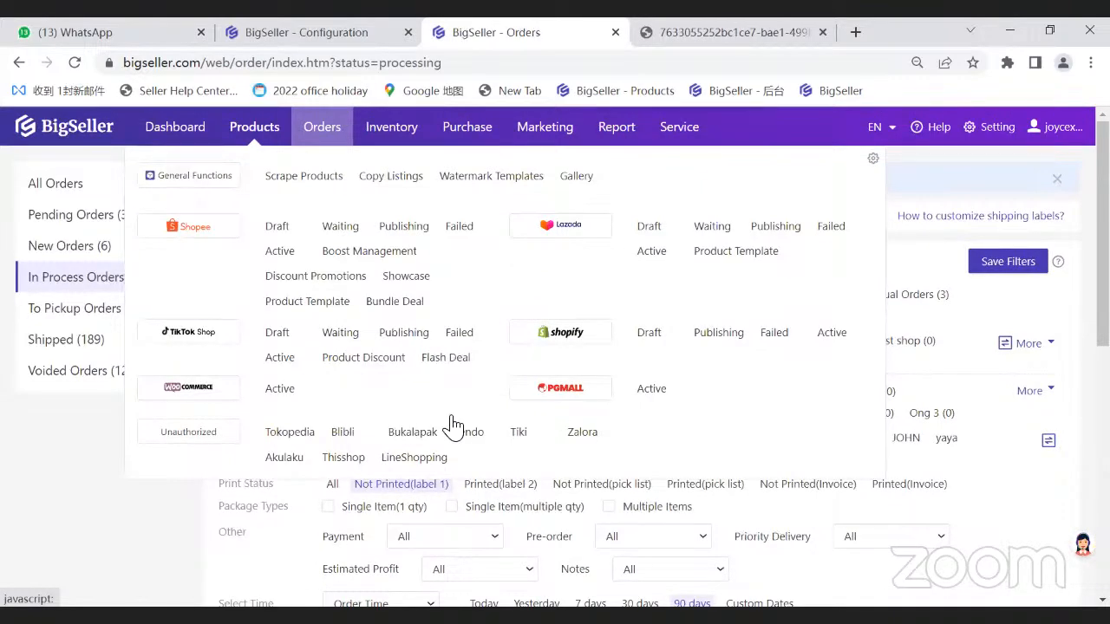
pyautogui.click(1090, 62)
pyautogui.click(974, 264)
pyautogui.click(973, 264)
pyautogui.click(974, 264)
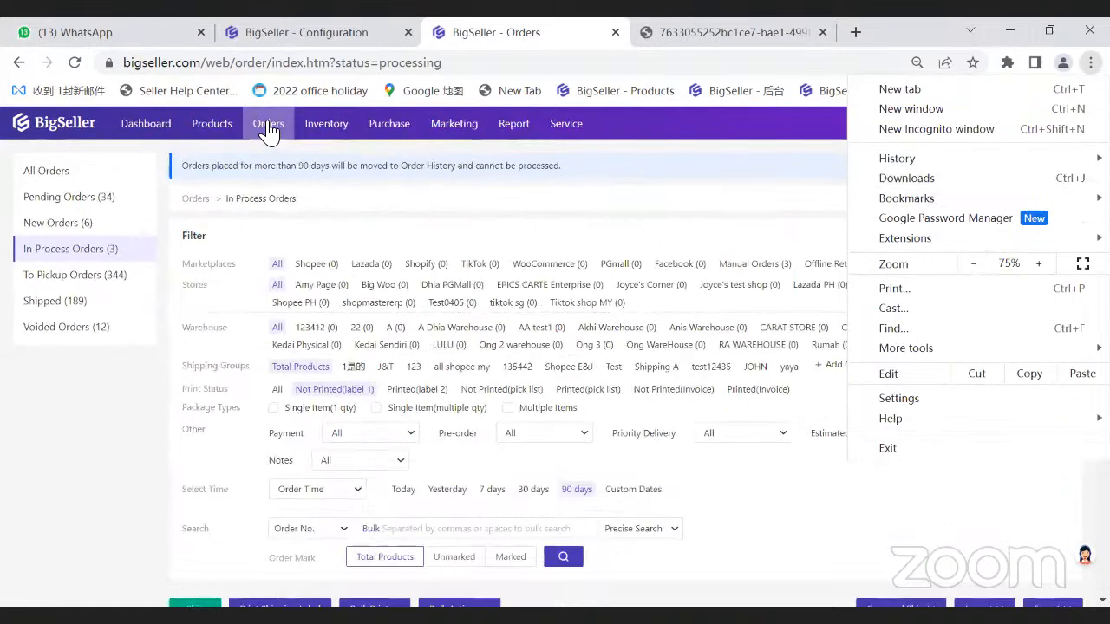
# Step: Examine the Sending Image Records page under Orders and return to the mobile app's home functions
pyautogui.click(269, 131)
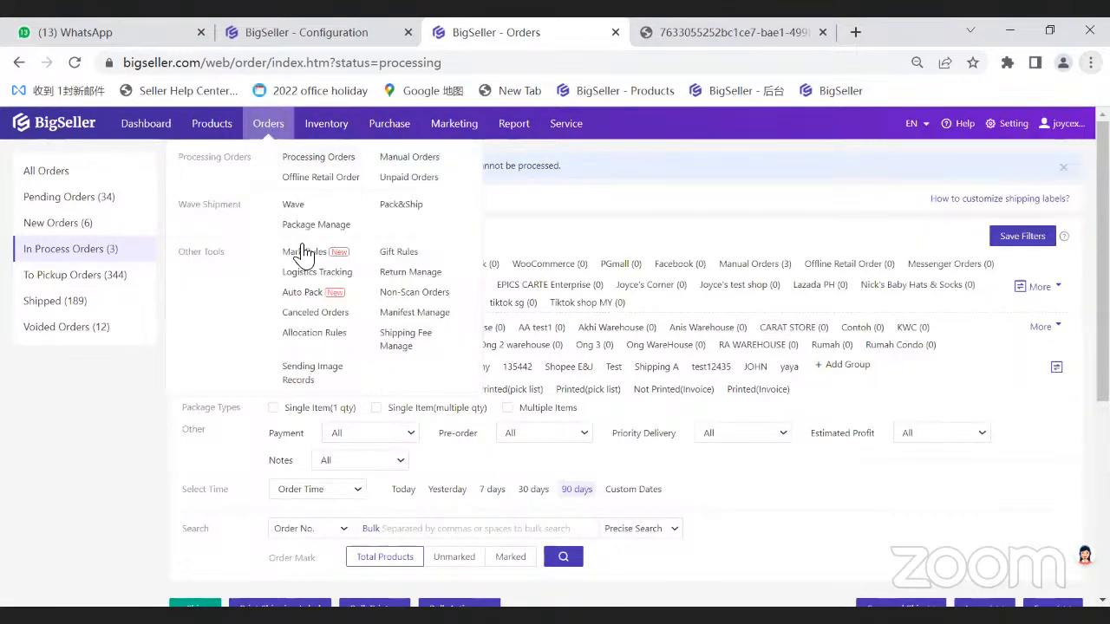
pyautogui.click(317, 374)
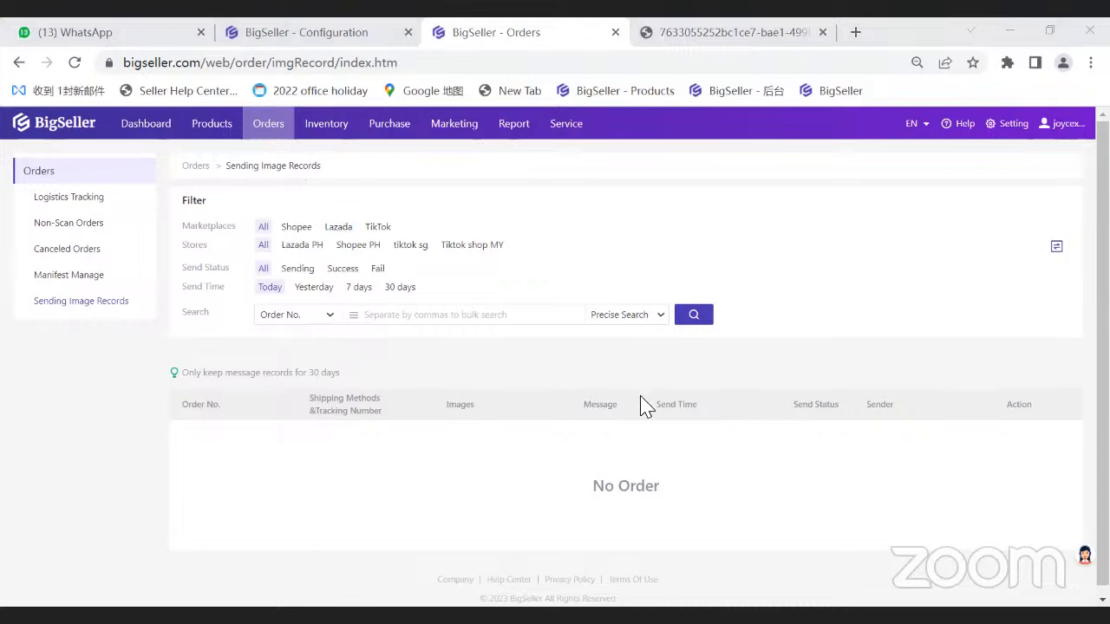
pyautogui.click(289, 377)
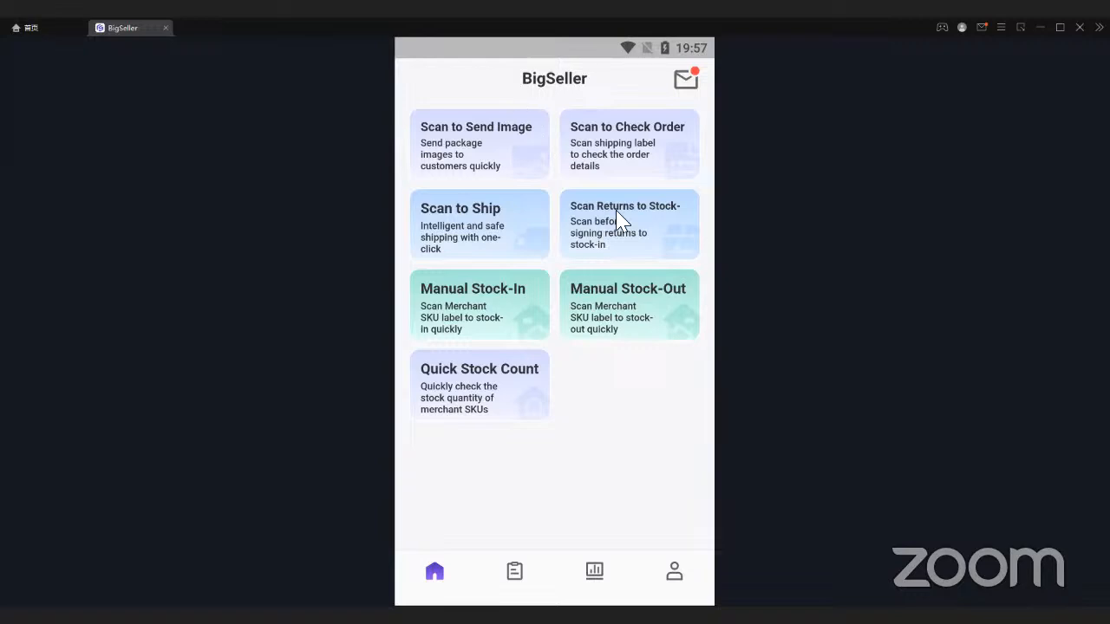
# Step: Review the mobile app's Sales Today statistics, My Profile page with its settings, and System Notifications, and leave the notifications
pyautogui.click(584, 576)
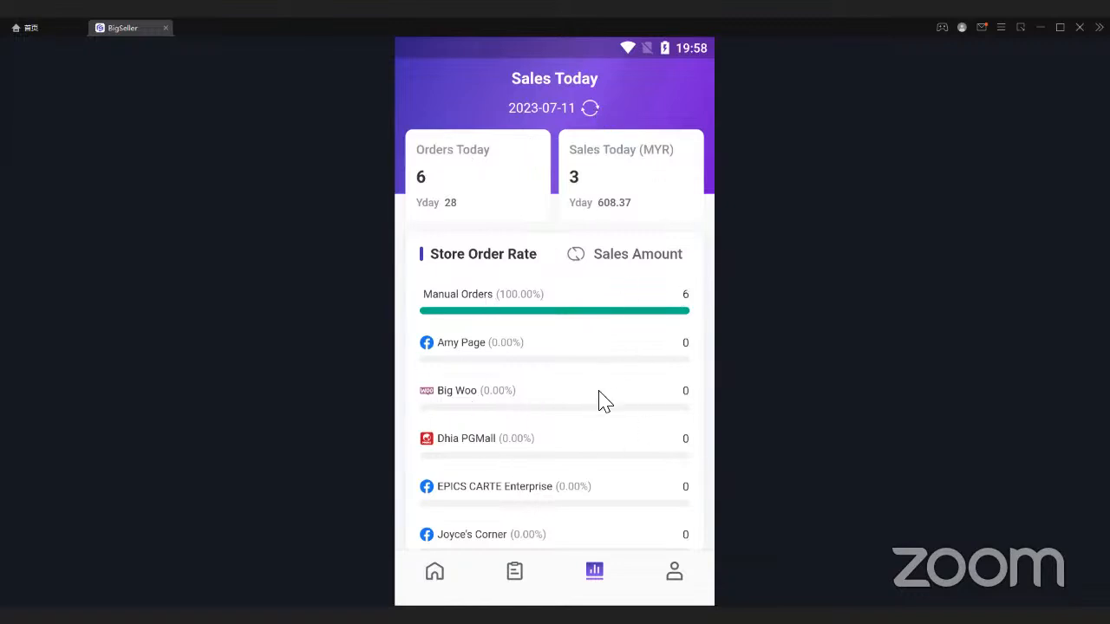
pyautogui.click(435, 572)
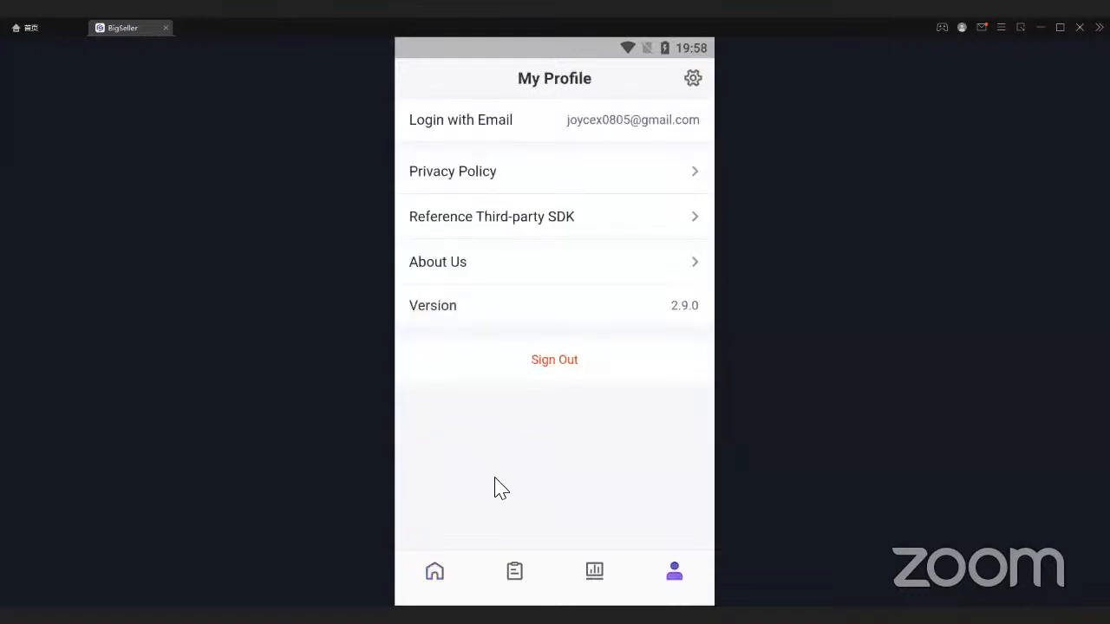
pyautogui.click(694, 83)
pyautogui.press('Escape')
pyautogui.click(689, 82)
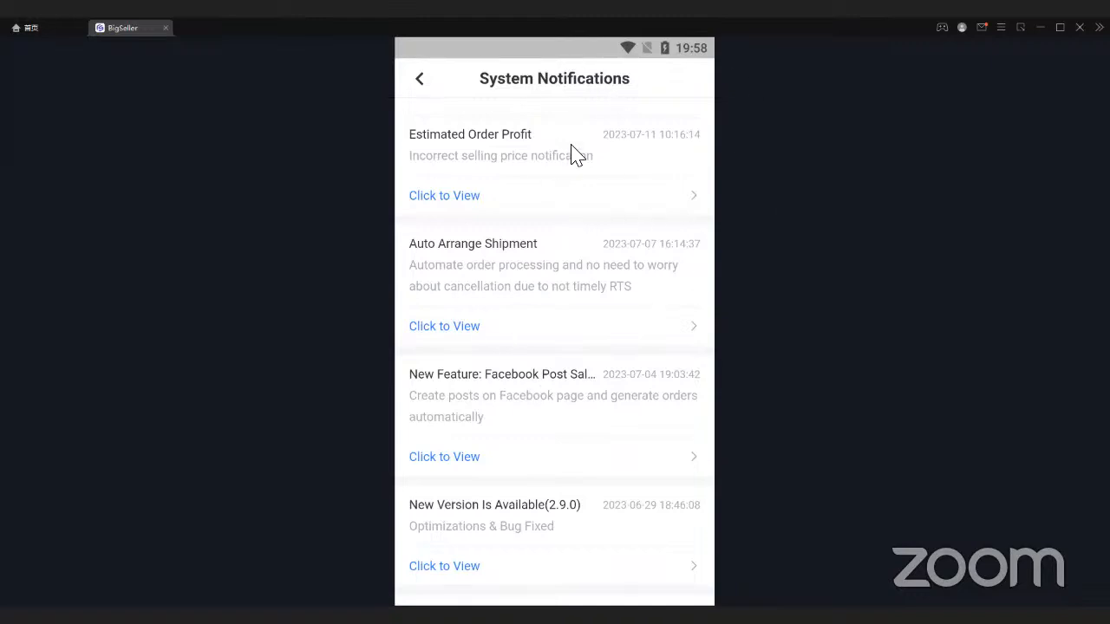
pyautogui.click(418, 81)
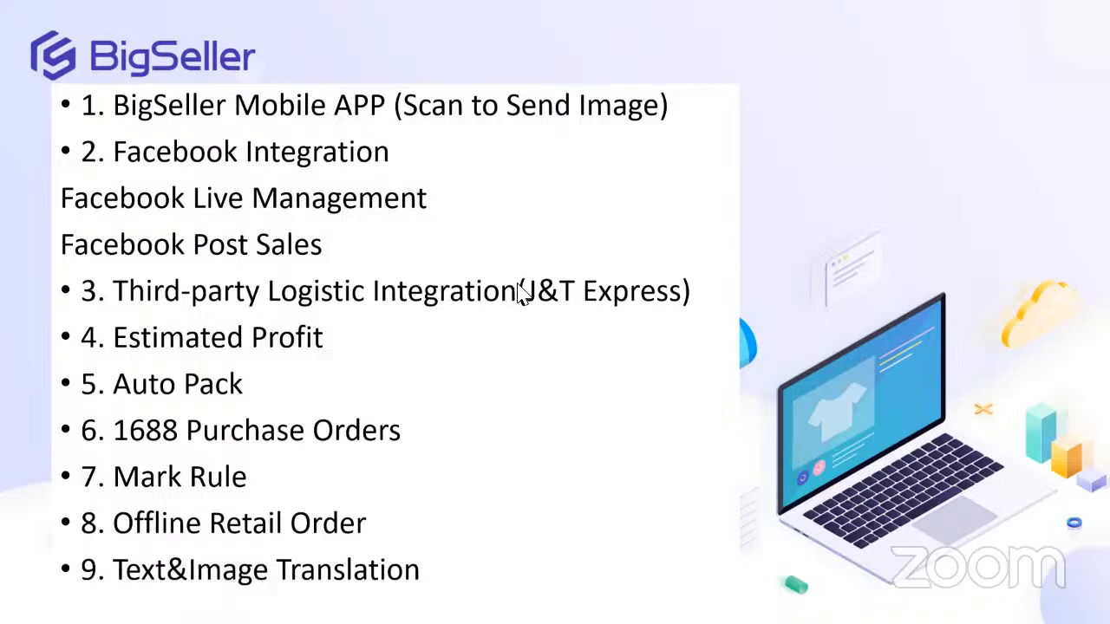
# Step: Switch to BigSeller in the browser and show the FB Live Management page under Marketing
pyautogui.hotkey('alt', 'Tab')
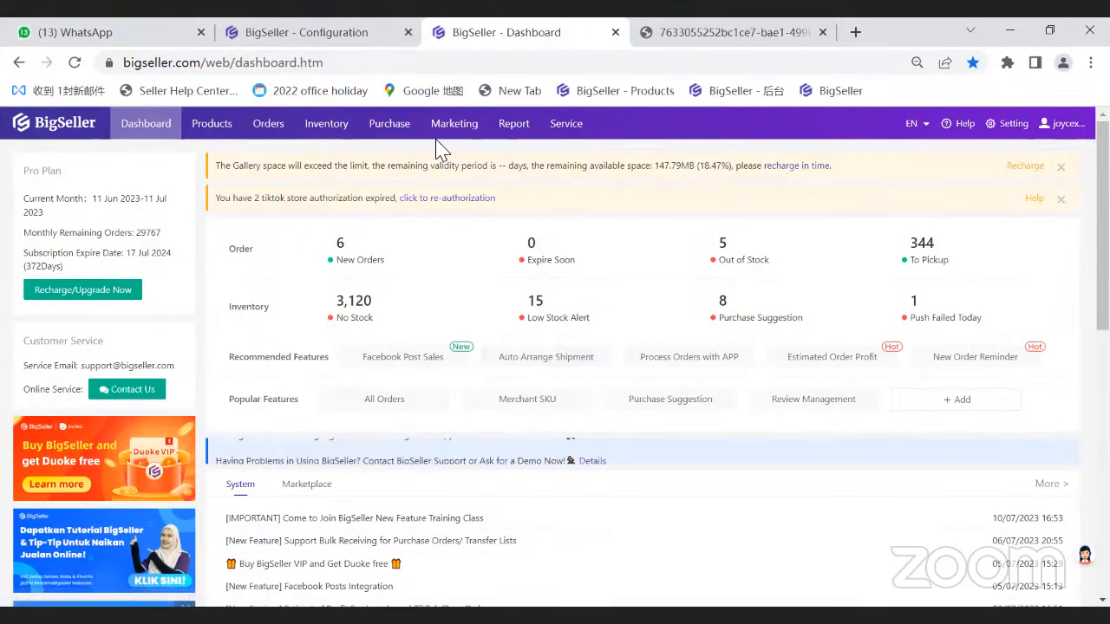
pyautogui.moveTo(437, 148)
pyautogui.click(469, 273)
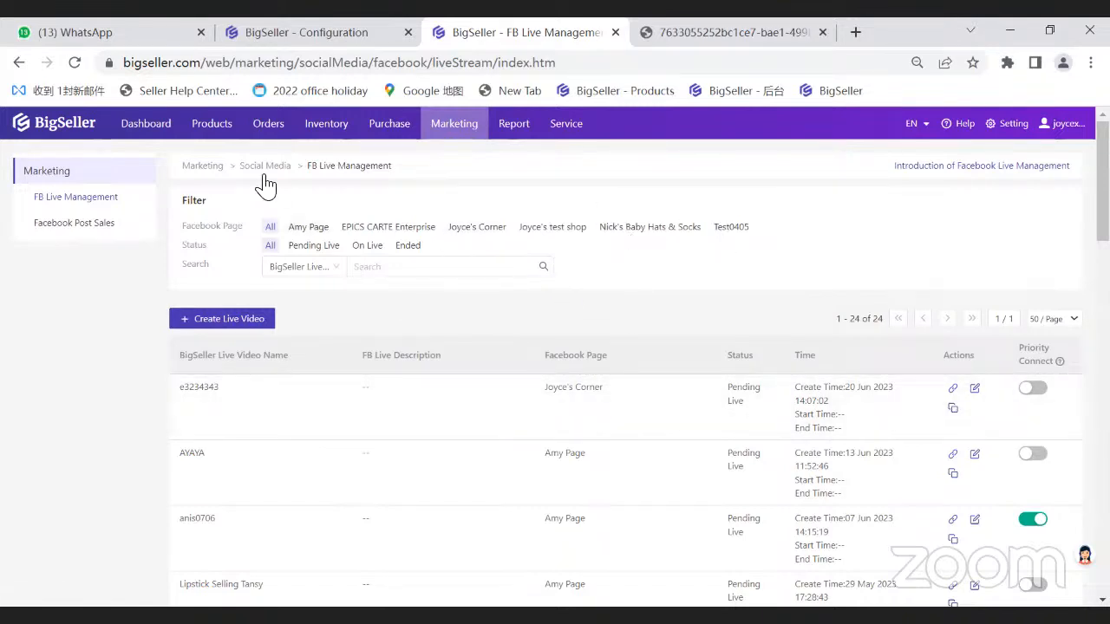
# Step: Open the Pending Orders page and review the Waiting to Add Info and Waiting to Approve orders
pyautogui.moveTo(261, 143)
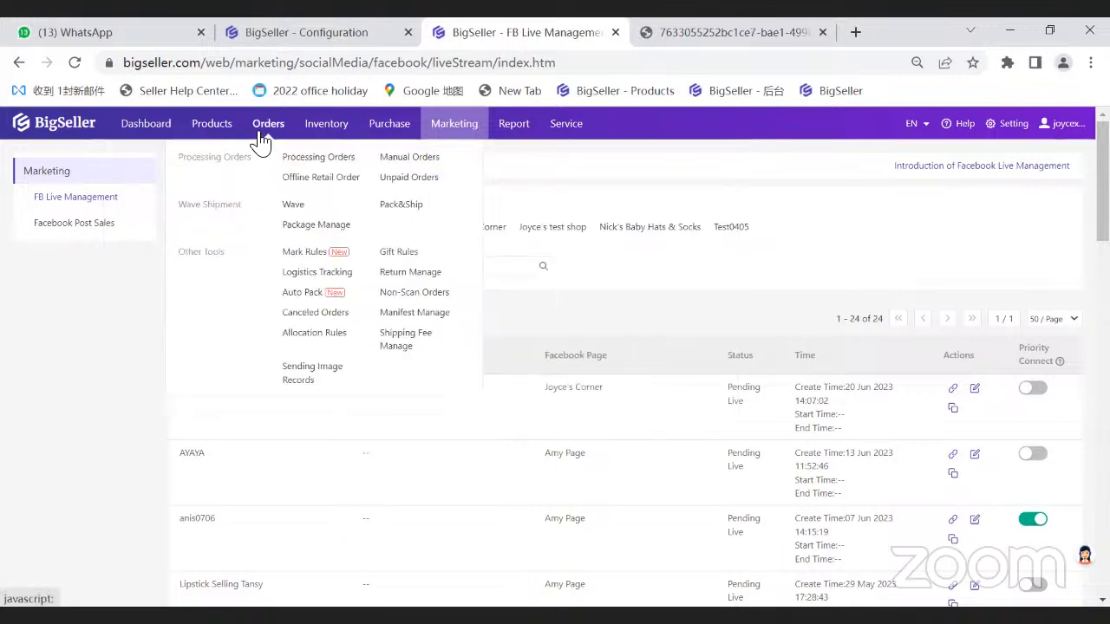
pyautogui.click(299, 158)
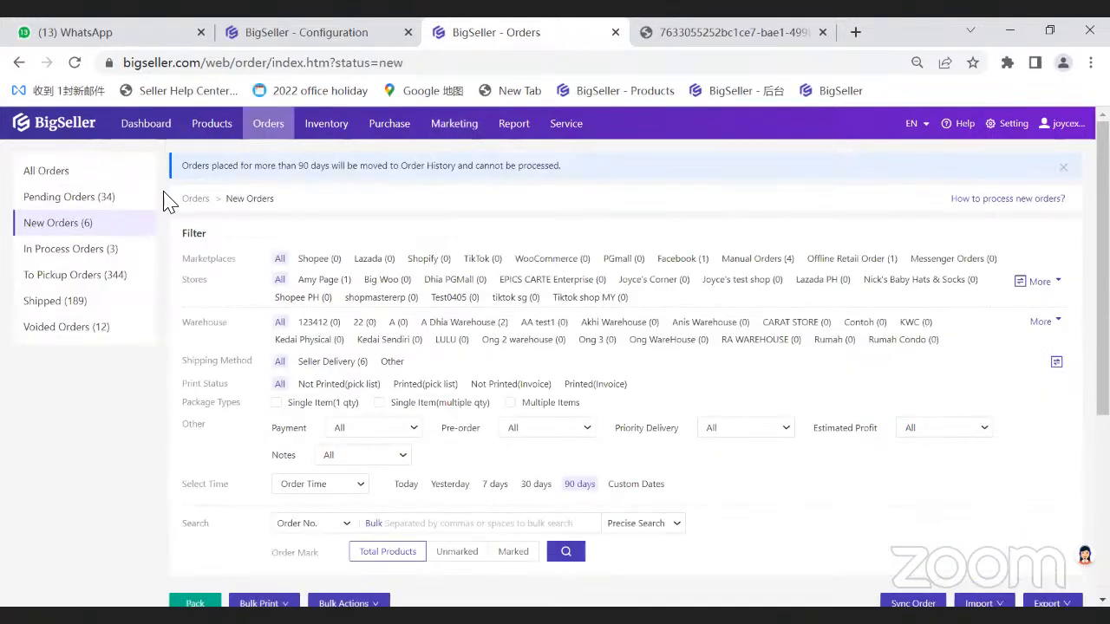
pyautogui.click(41, 198)
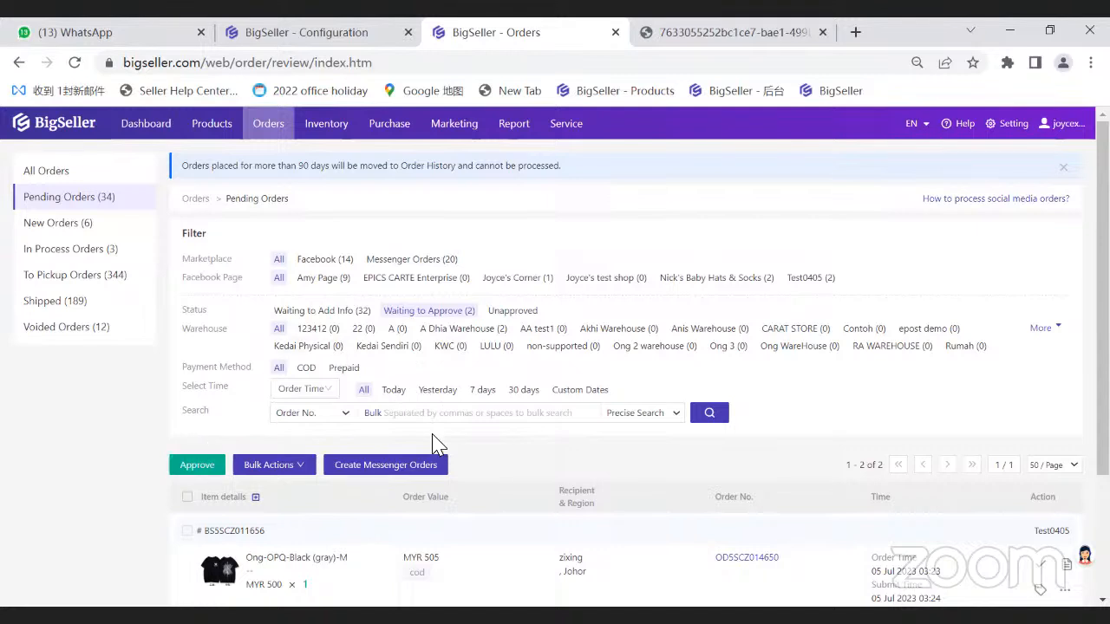
pyautogui.click(319, 311)
pyautogui.scroll(-2, 488, 444)
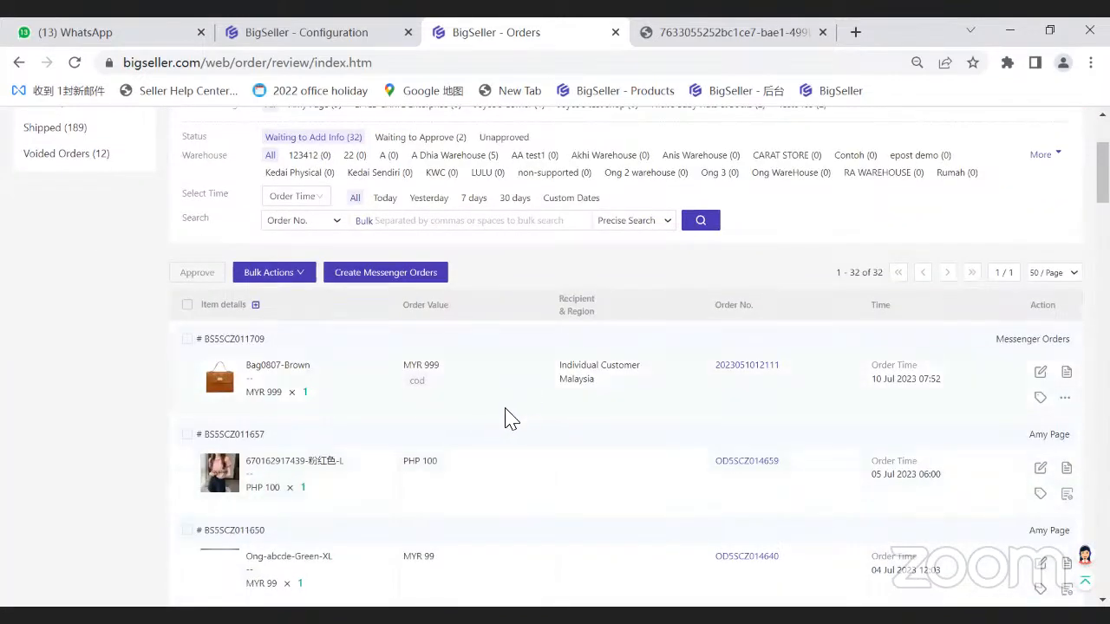
pyautogui.scroll(2, 512, 419)
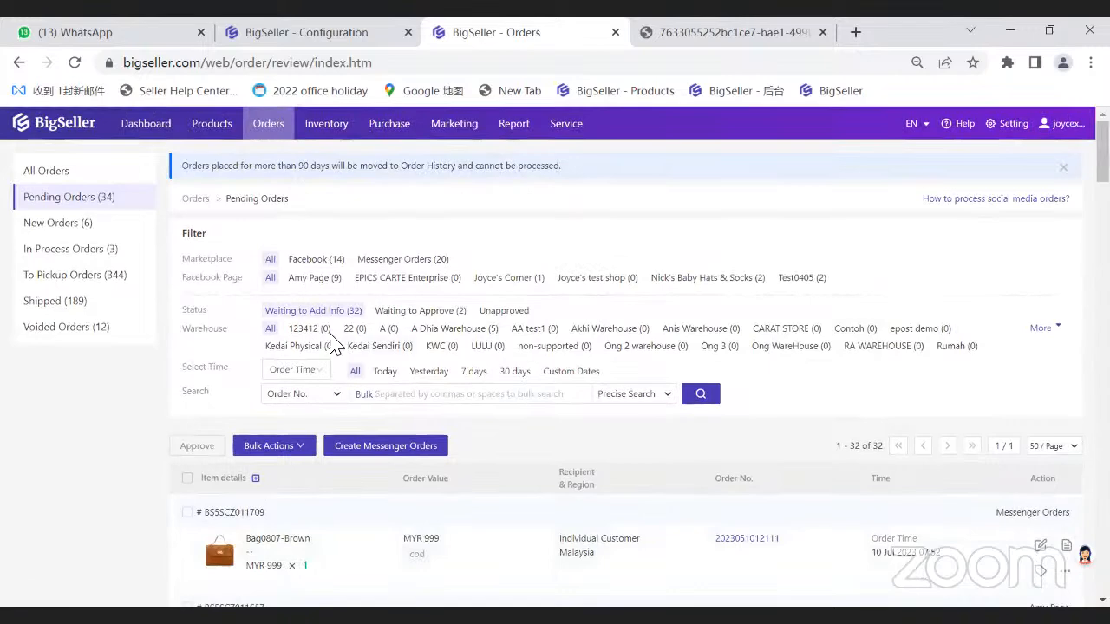
pyautogui.click(386, 312)
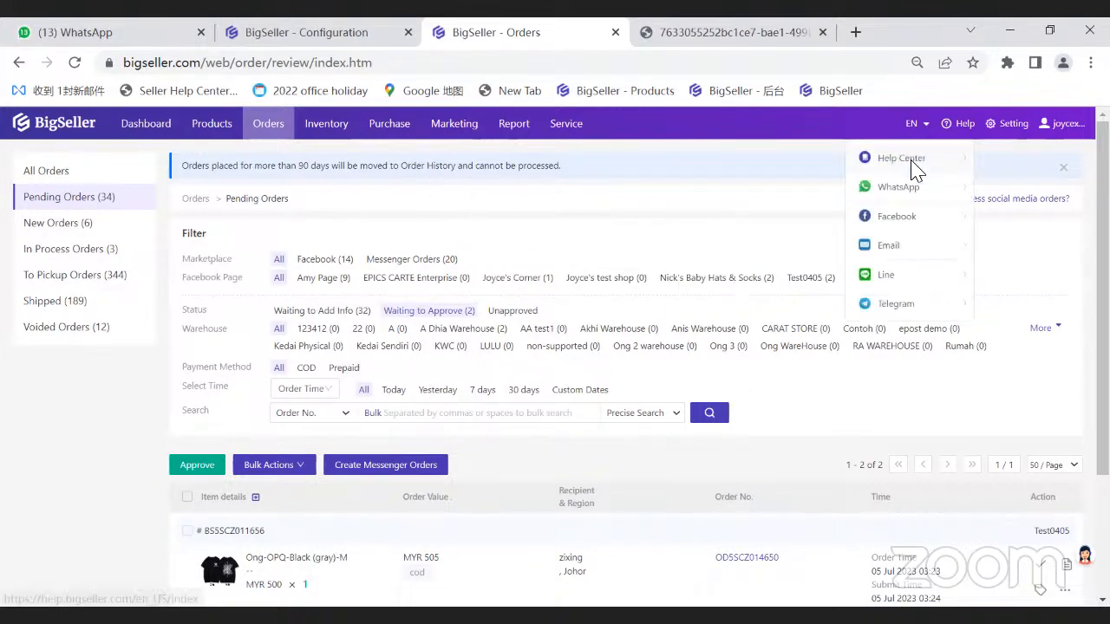
# Step: Search the Help Center for "Facebook" and open the article Introduction of Facebook Live Management
pyautogui.click(912, 164)
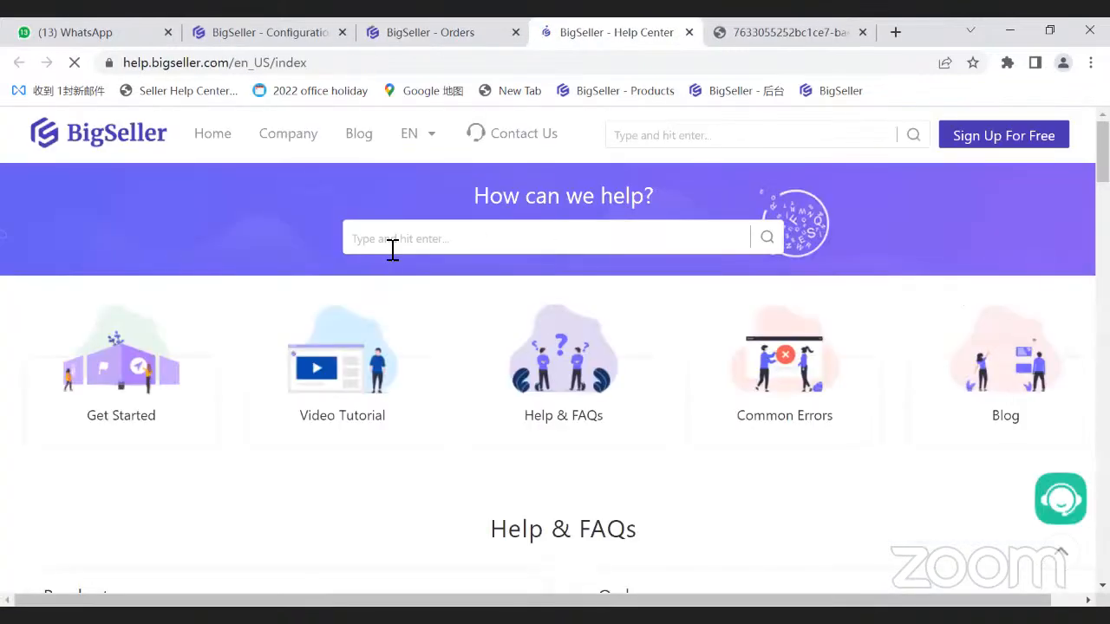
pyautogui.click(392, 249)
pyautogui.write('Fa')
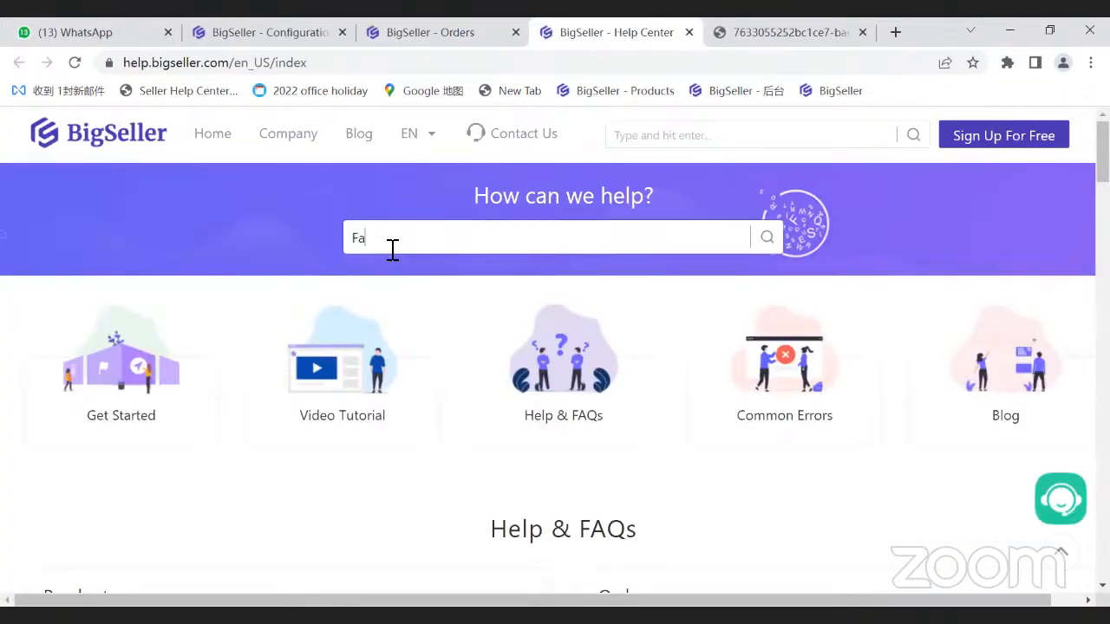
pyautogui.write('cebook')
pyautogui.press('Return')
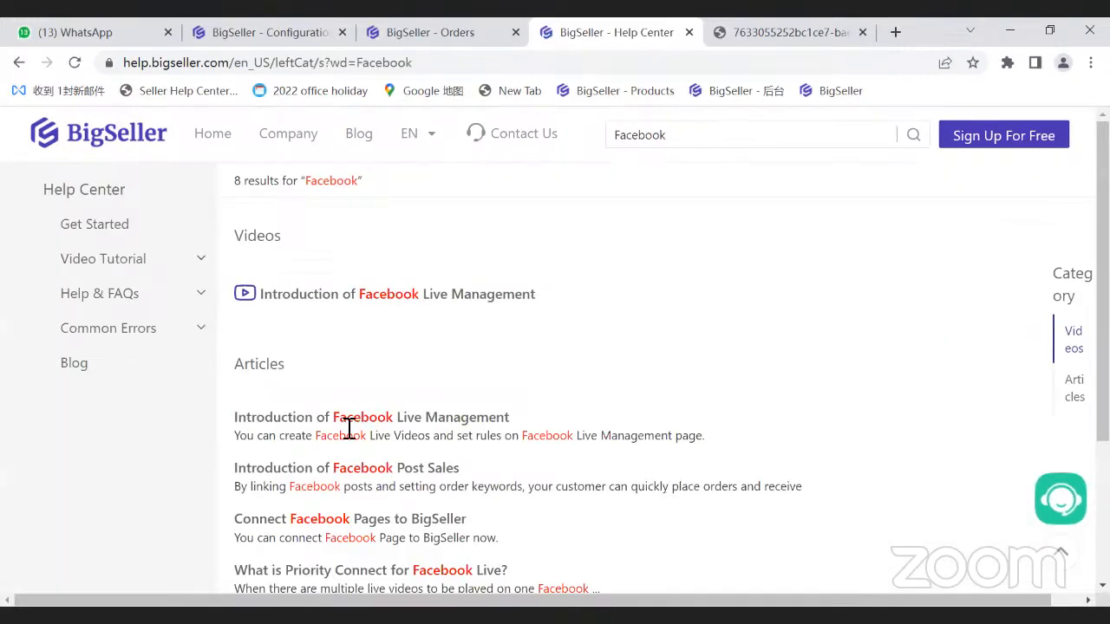
pyautogui.click(348, 428)
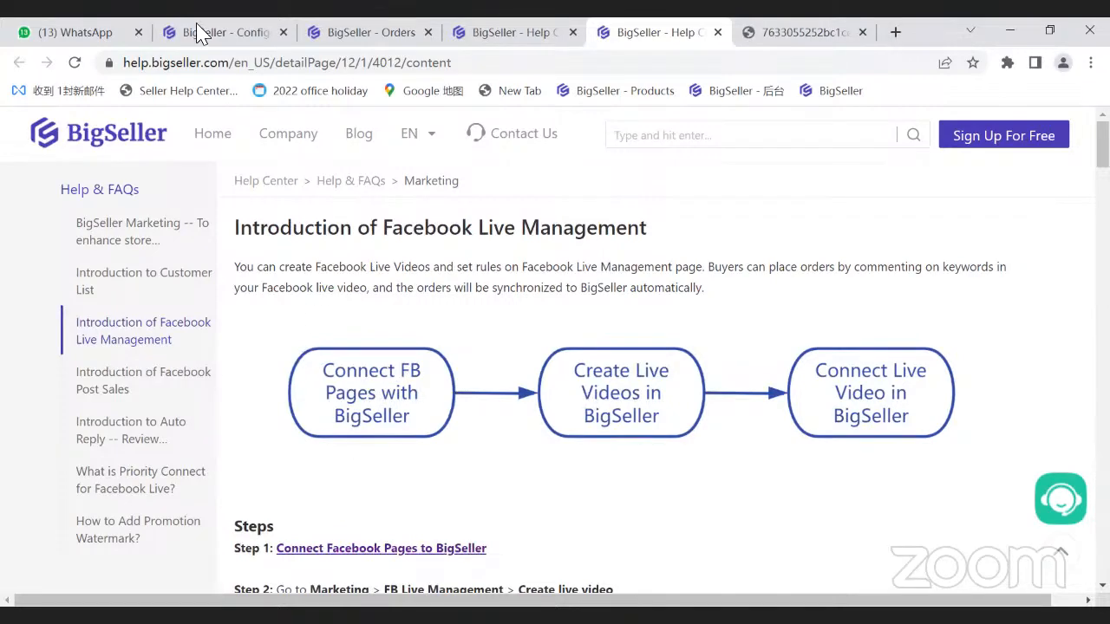
# Step: Return to the BigSeller settings and view Facebook Authorization and Payment Method Settings under Social Media Settings
pyautogui.click(357, 32)
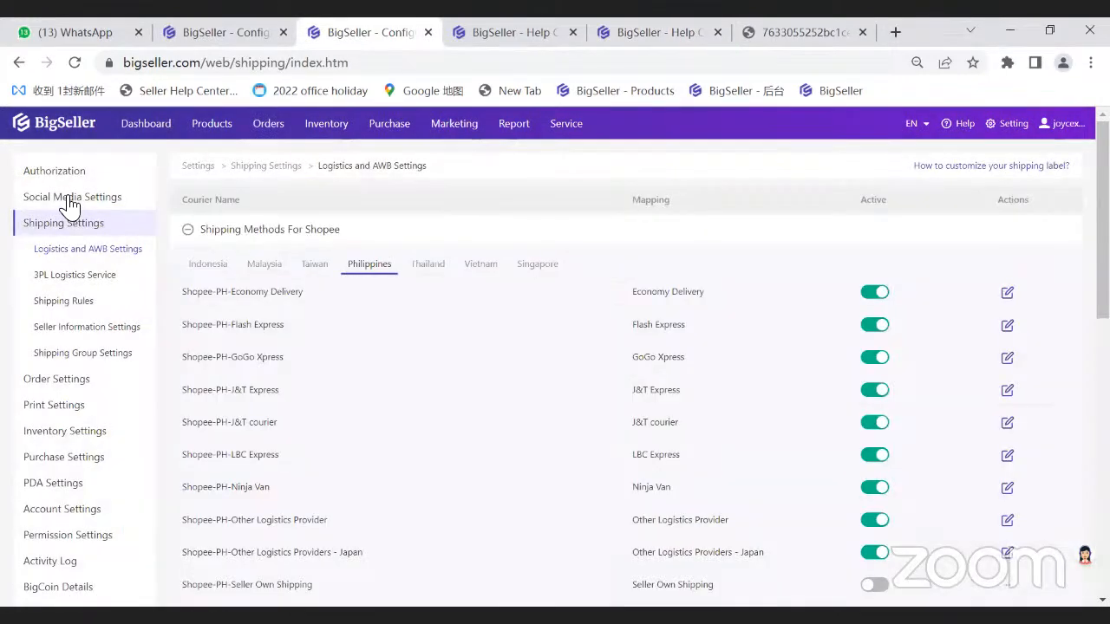
pyautogui.click(69, 199)
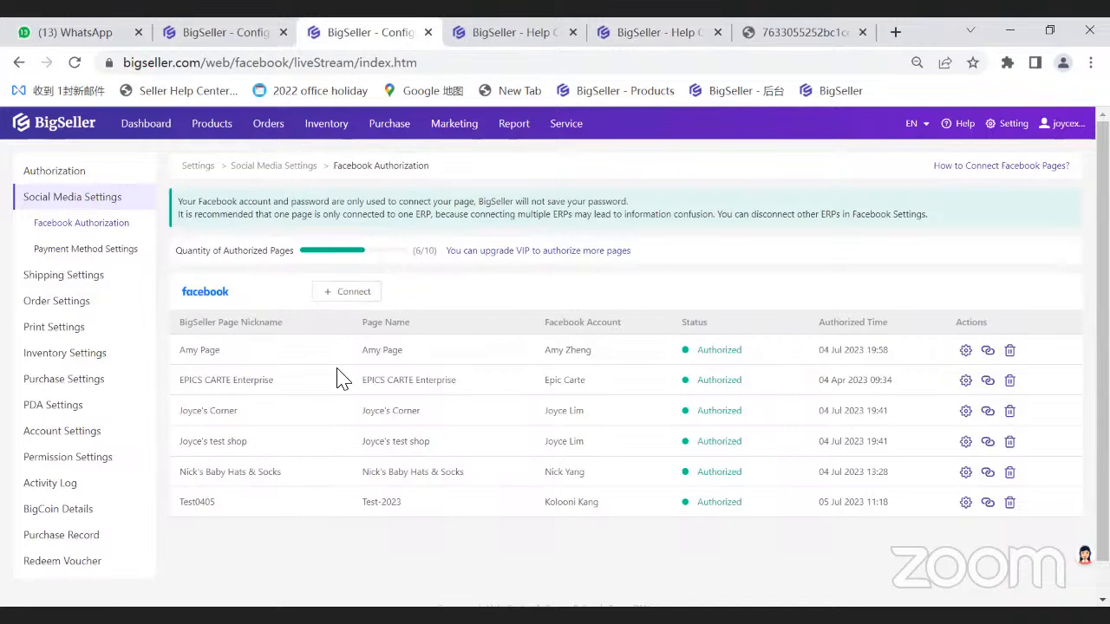
pyautogui.click(73, 251)
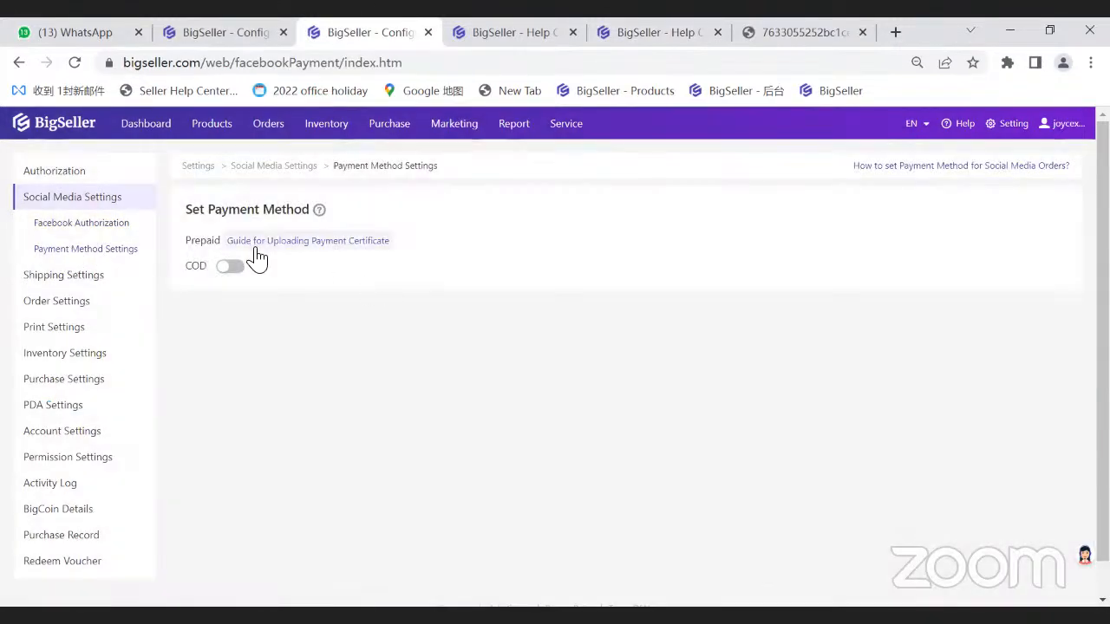
# Step: Point out the COD and Prepaid payment methods by highlighting their labels
pyautogui.doubleClick(193, 268)
pyautogui.click(198, 295)
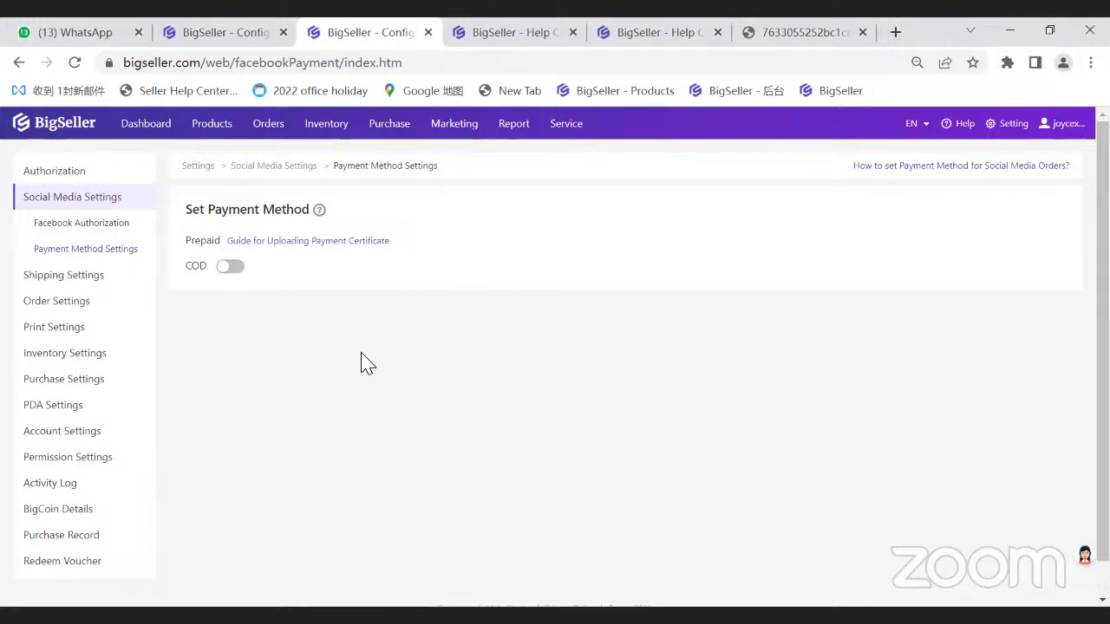
pyautogui.doubleClick(205, 267)
pyautogui.moveTo(186, 244); pyautogui.dragTo(224, 248)
pyautogui.click(201, 249)
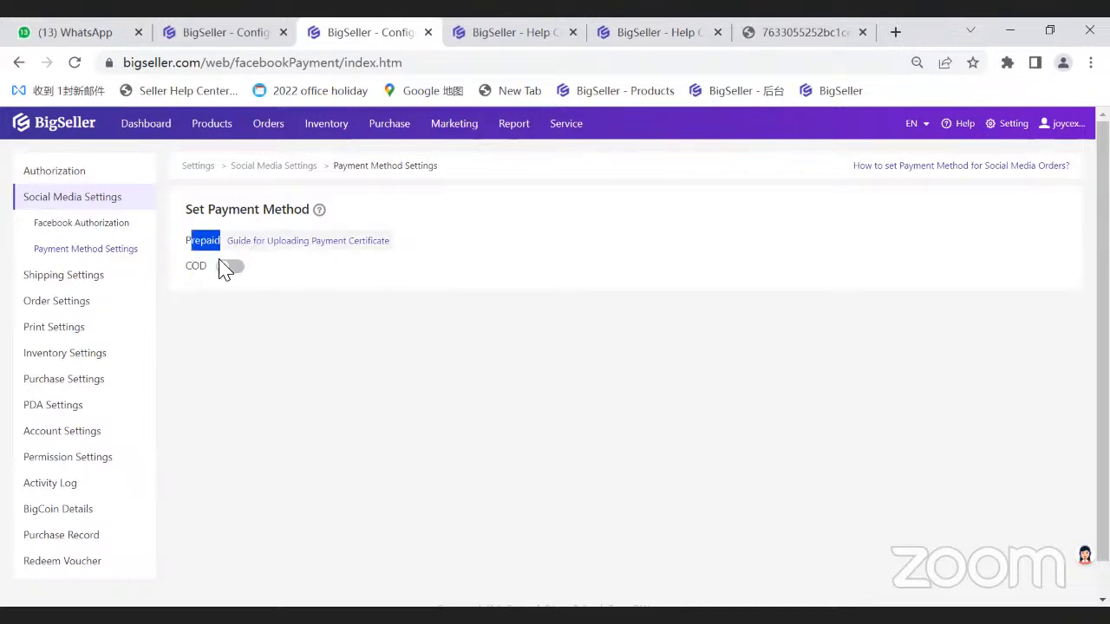
pyautogui.click(314, 350)
# Step: Open and close the guide for uploading payment certificates, and read the help note on Set Payment Method
pyautogui.click(313, 250)
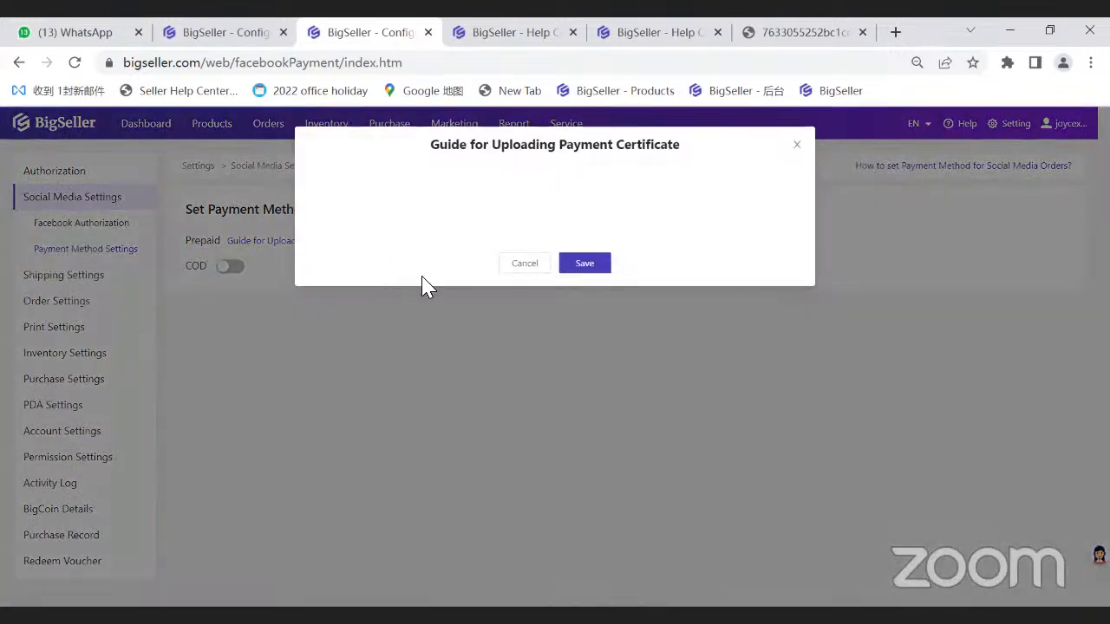
pyautogui.click(797, 145)
pyautogui.moveTo(322, 227)
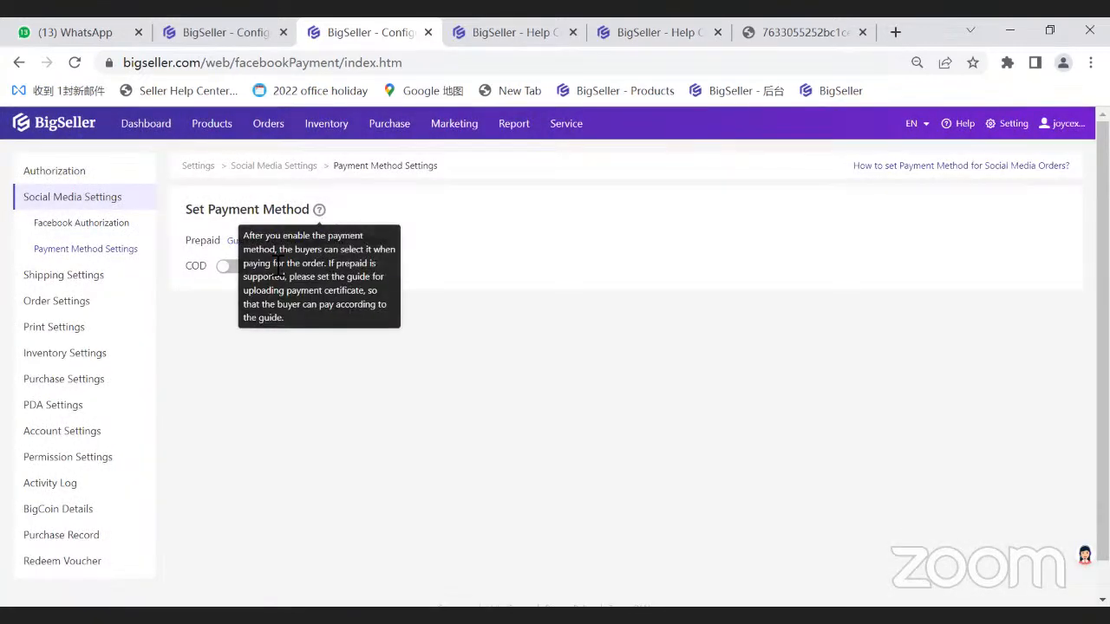
pyautogui.moveTo(255, 237); pyautogui.dragTo(304, 305)
pyautogui.click(326, 313)
pyautogui.click(310, 305)
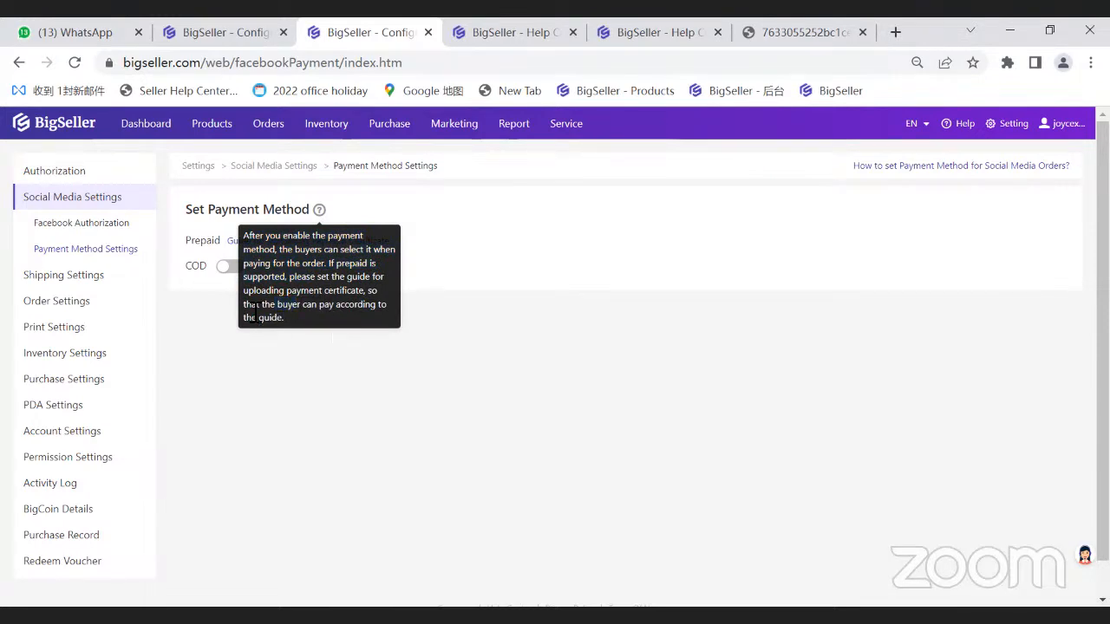
# Step: Examine the receiver and bank detail fields in the Guide for Uploading Payment Certificate and close it without saving
pyautogui.click(312, 247)
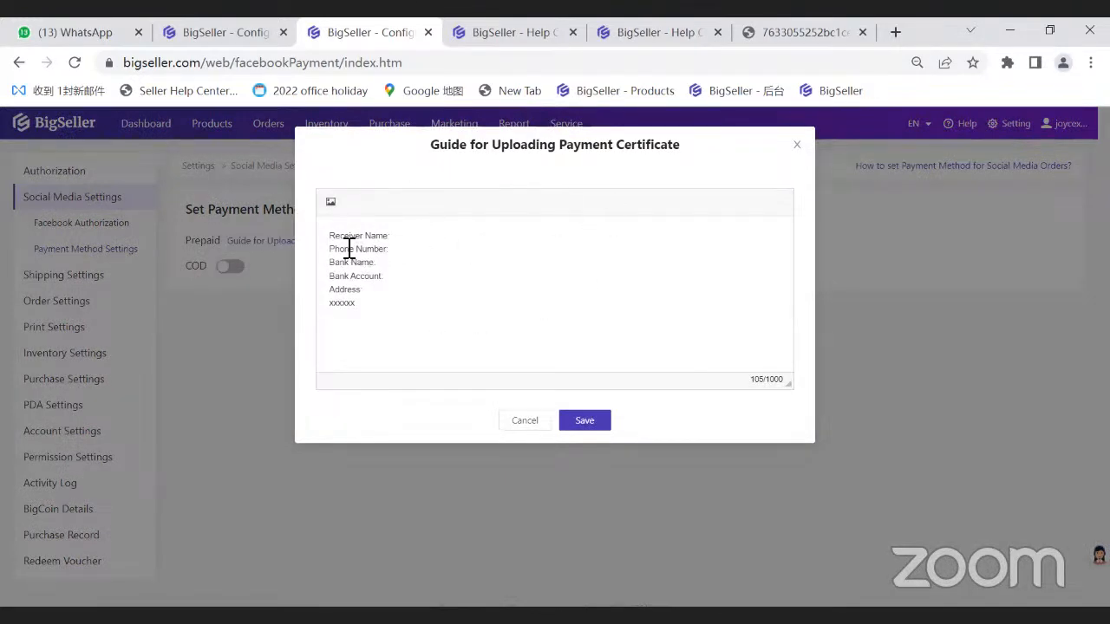
pyautogui.click(403, 241)
pyautogui.click(332, 319)
pyautogui.click(797, 146)
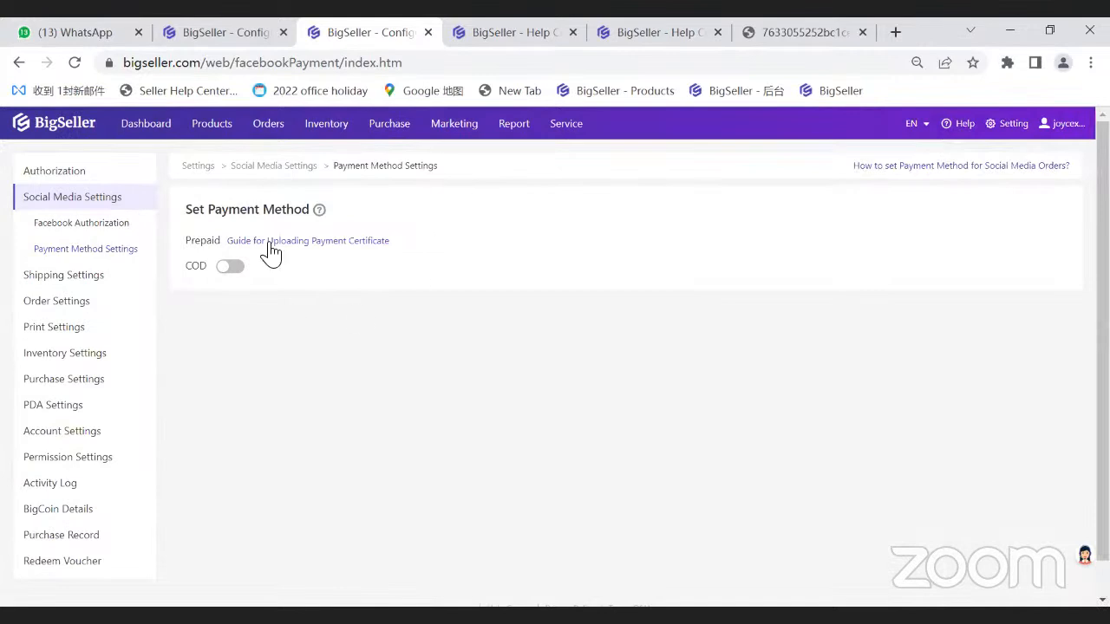
pyautogui.click(327, 242)
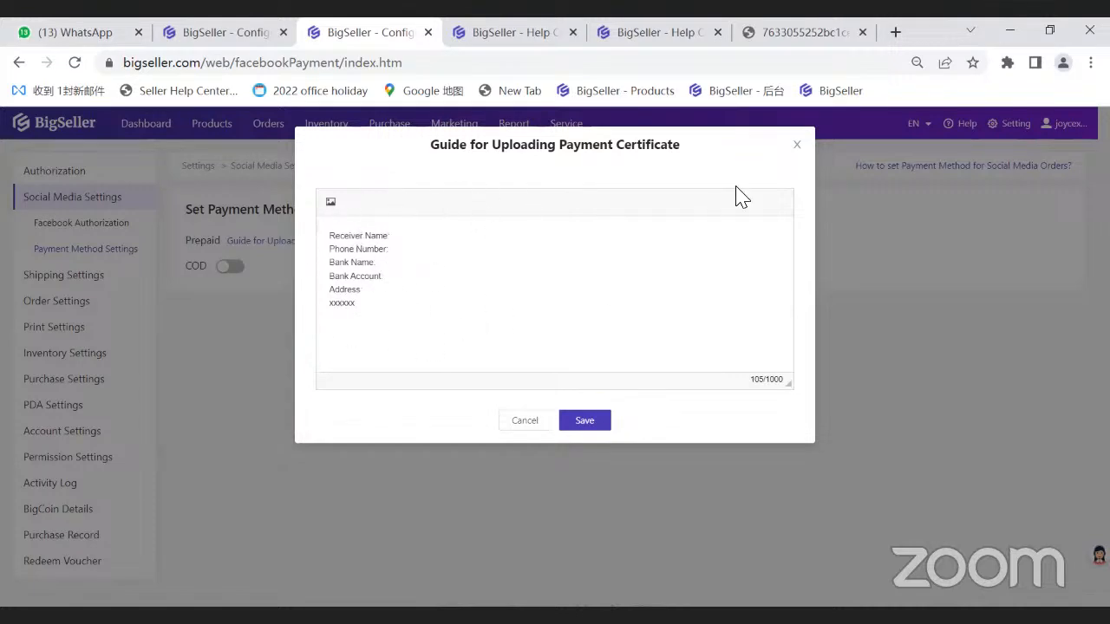
pyautogui.click(796, 144)
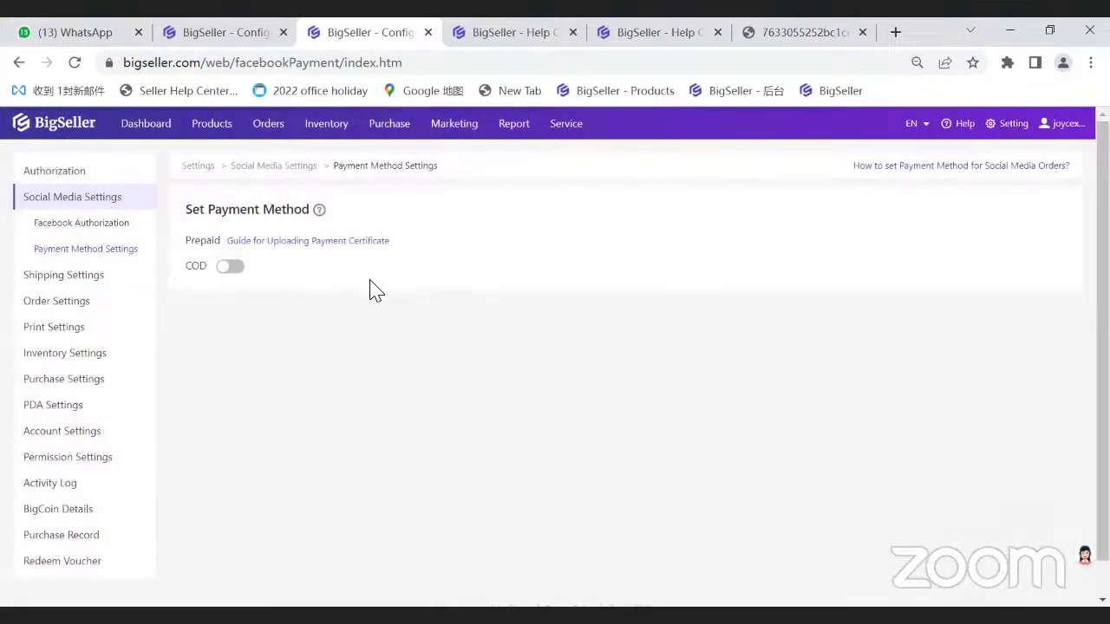
# Step: Revisit the open Help Center pages, return to BigSeller and open FB Live Management under Marketing
pyautogui.click(529, 38)
pyautogui.click(685, 36)
pyautogui.click(369, 35)
pyautogui.moveTo(389, 123)
pyautogui.moveTo(454, 123)
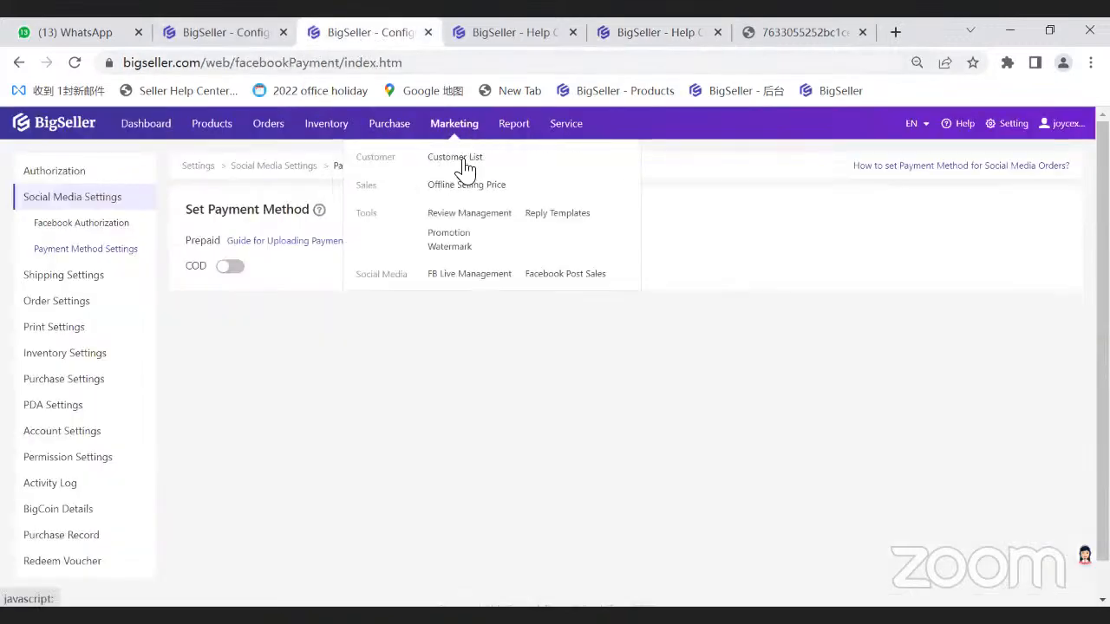
pyautogui.click(452, 276)
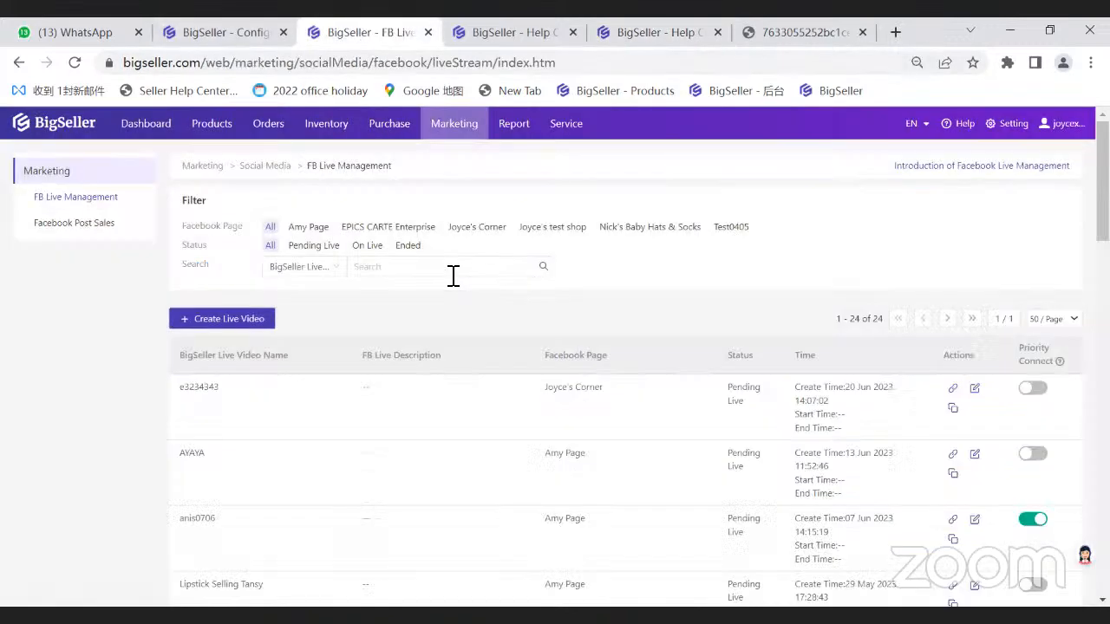
# Step: Start creating a live video and choose Amy Page as its Facebook page
pyautogui.click(229, 319)
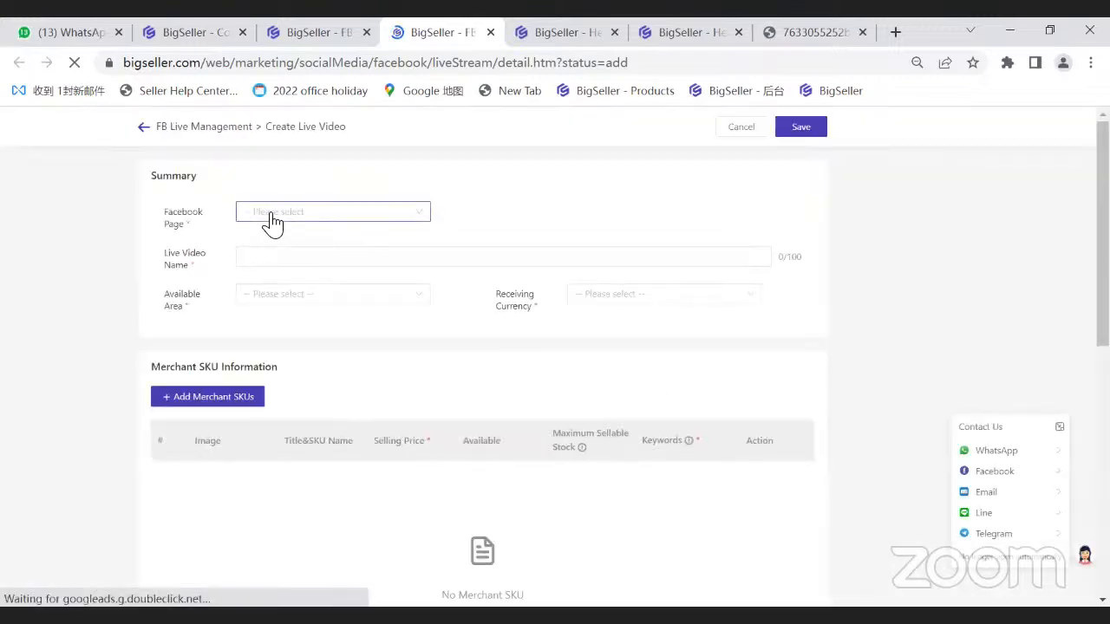
pyautogui.click(272, 222)
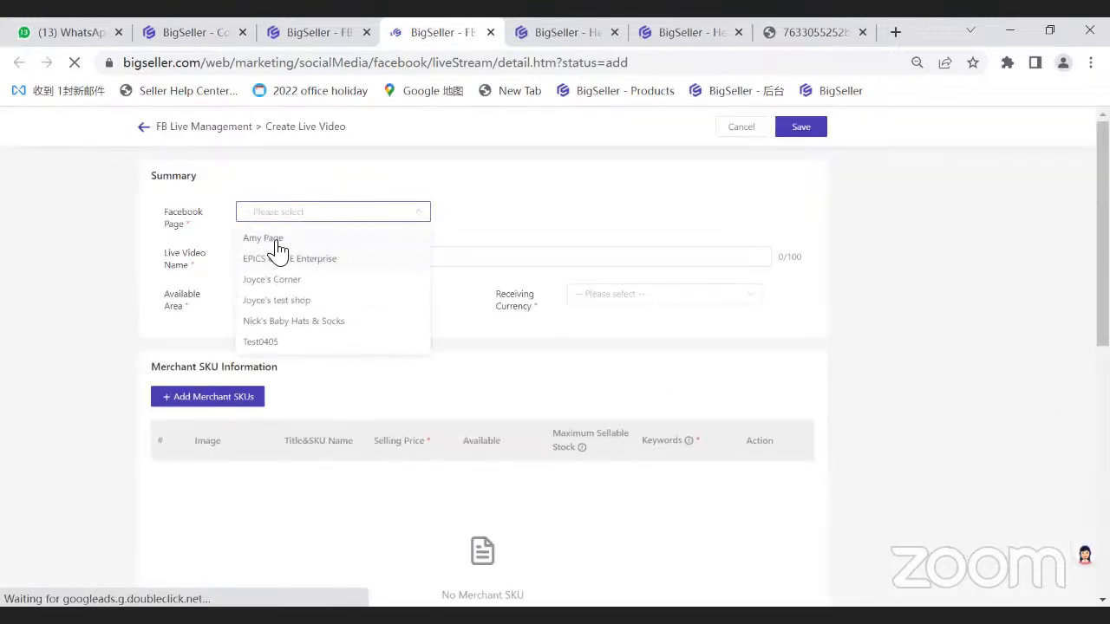
pyautogui.click(276, 241)
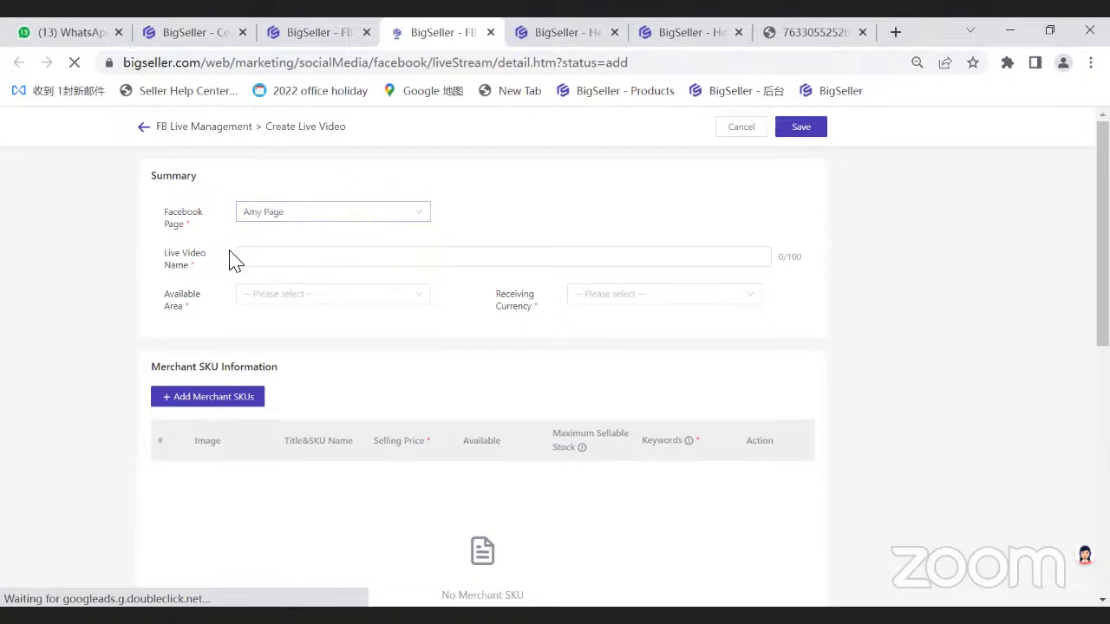
# Step: Name the live video "Lipstick Selling Tansy"
pyautogui.click(248, 258)
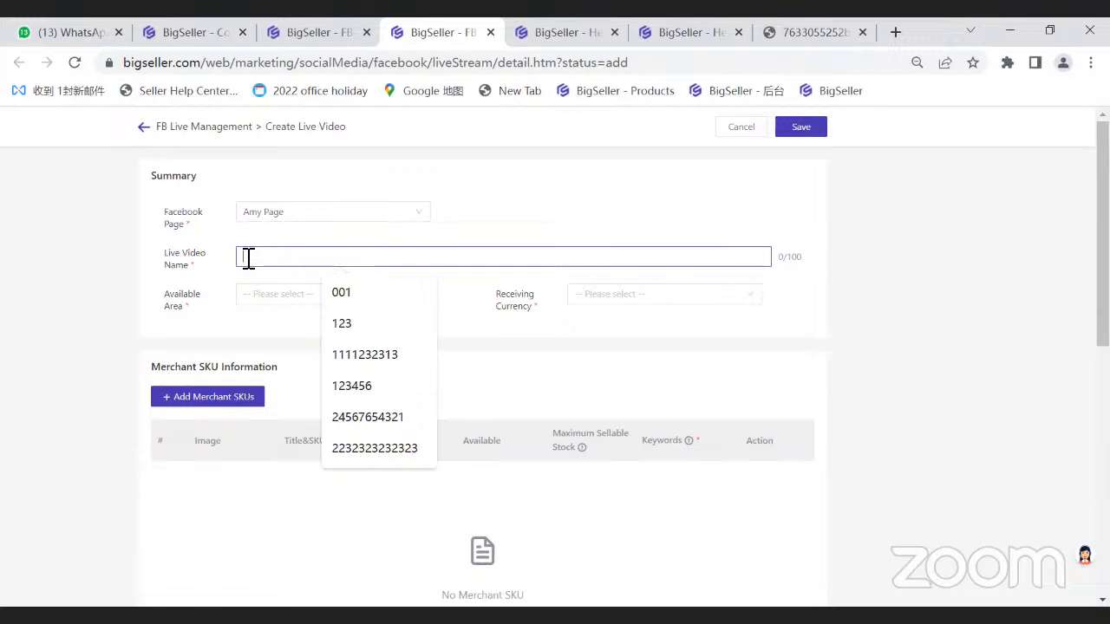
pyautogui.write('Lip')
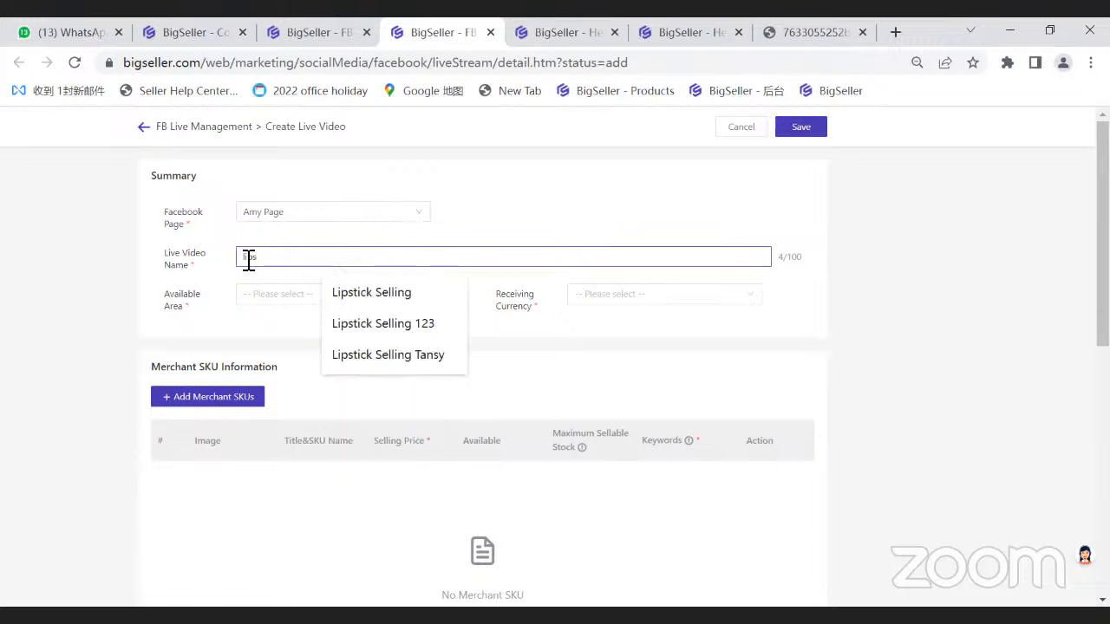
pyautogui.write('s')
pyautogui.click(390, 295)
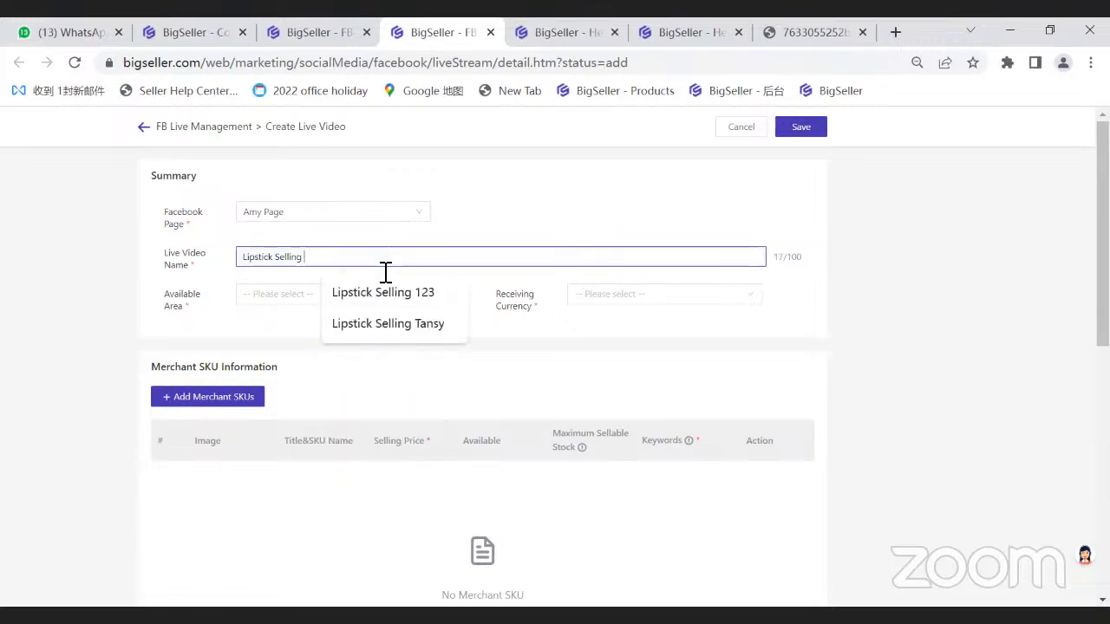
pyautogui.write('Tans')
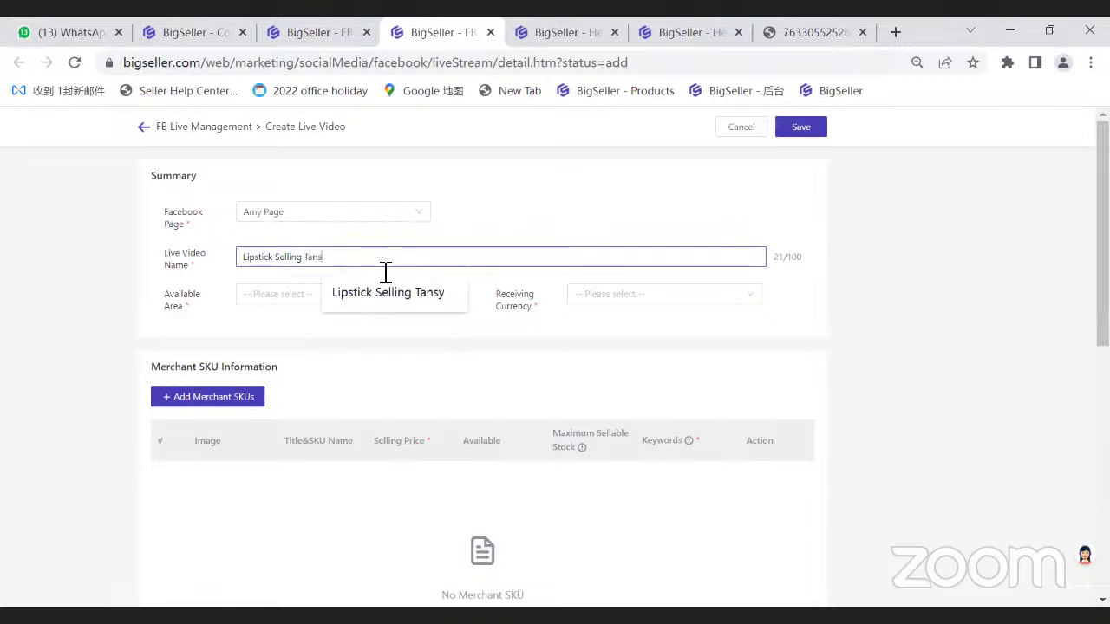
pyautogui.write('y')
# Step: Set the available area to Philippines and keep PHP as the receiving currency
pyautogui.click(319, 299)
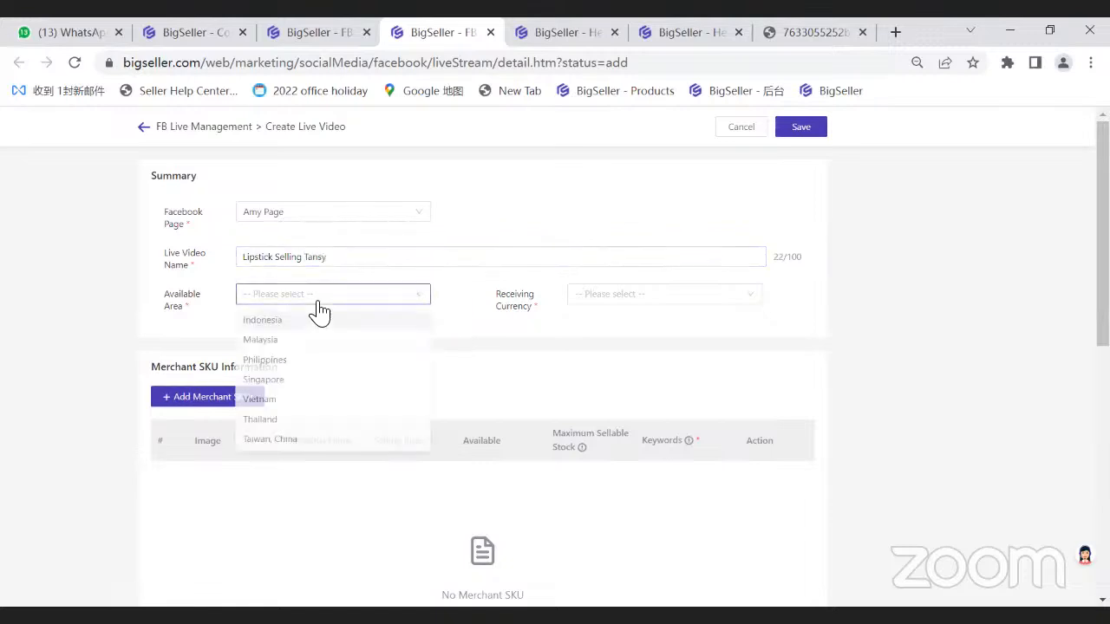
pyautogui.click(286, 361)
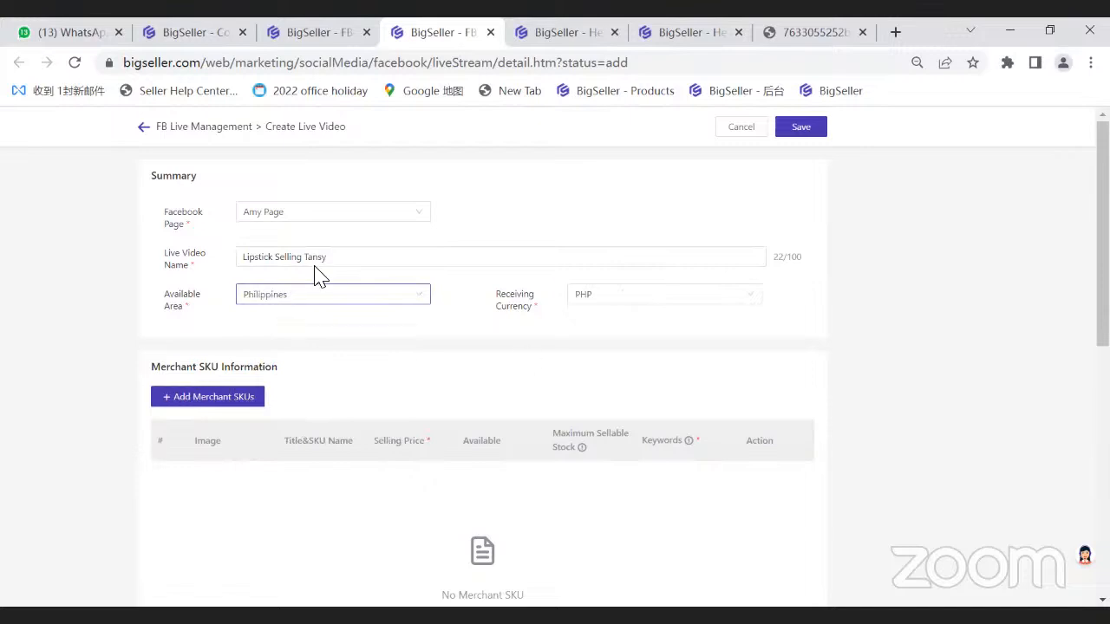
pyautogui.click(572, 299)
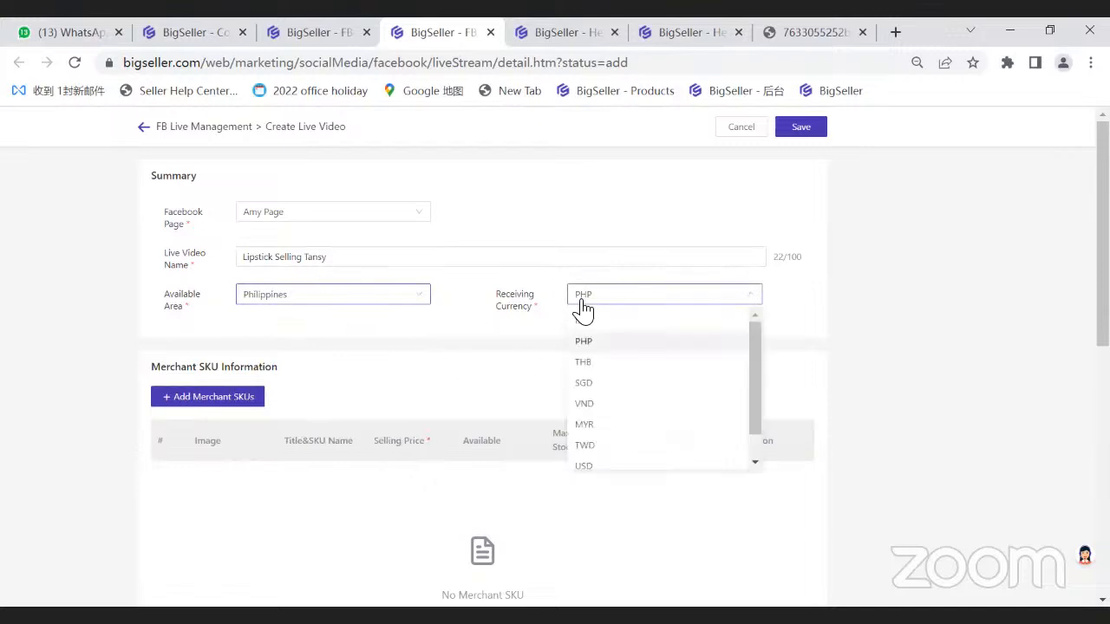
pyautogui.click(506, 325)
pyautogui.scroll(-1, 449, 347)
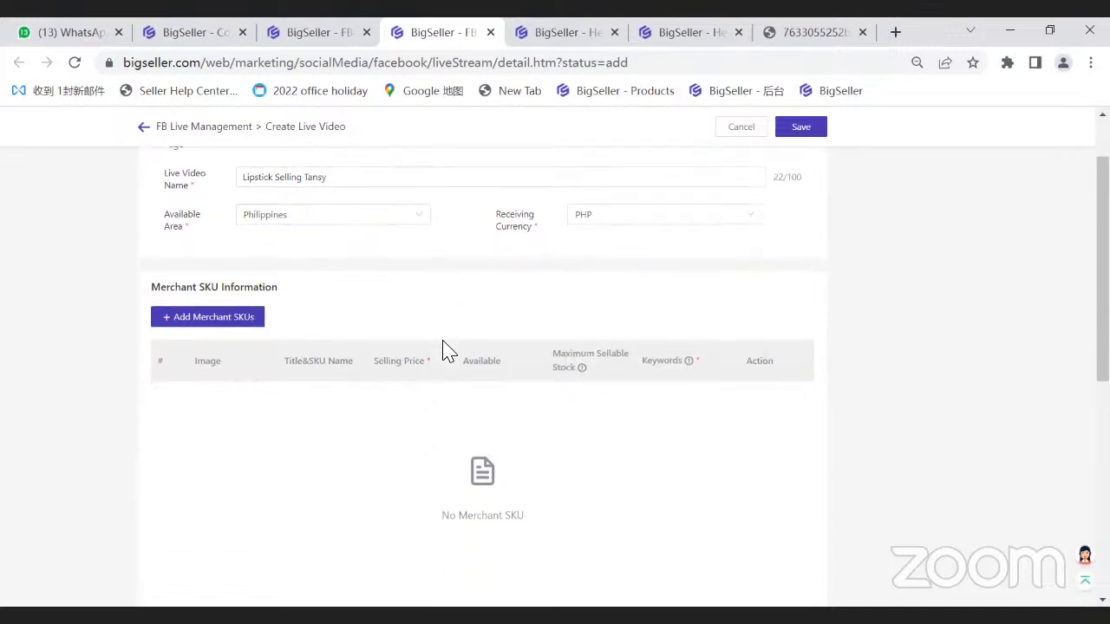
# Step: Add the merchant SKU S-98876-Red-Extra large(33cm) to the live video with a selling price of PHP 100
pyautogui.scroll(-1, 442, 352)
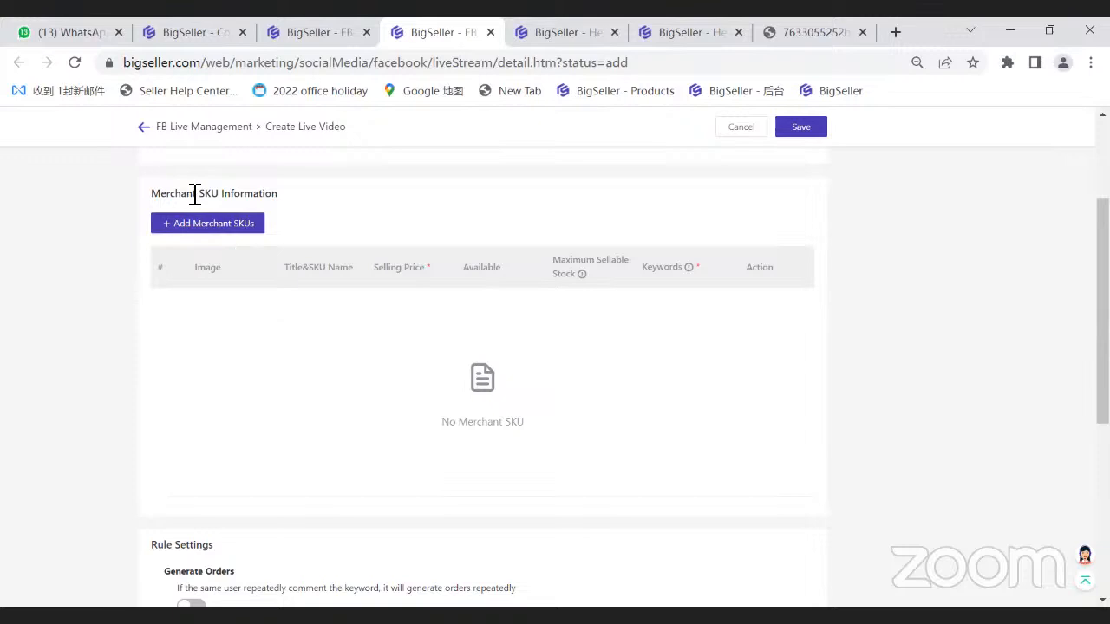
pyautogui.moveTo(194, 193); pyautogui.dragTo(264, 194)
pyautogui.click(306, 257)
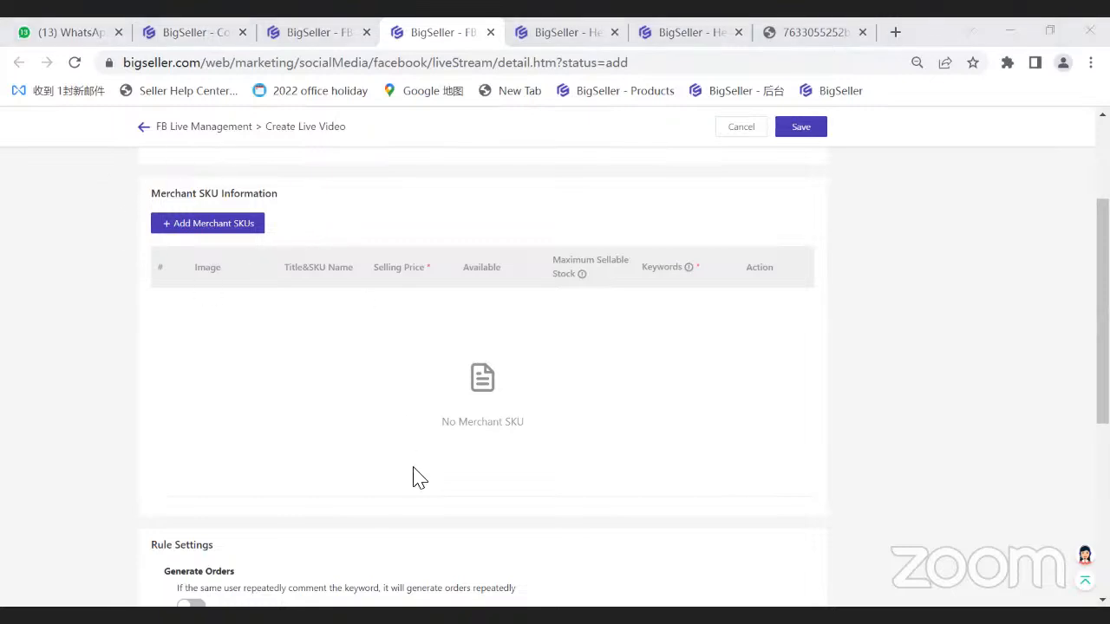
pyautogui.click(232, 227)
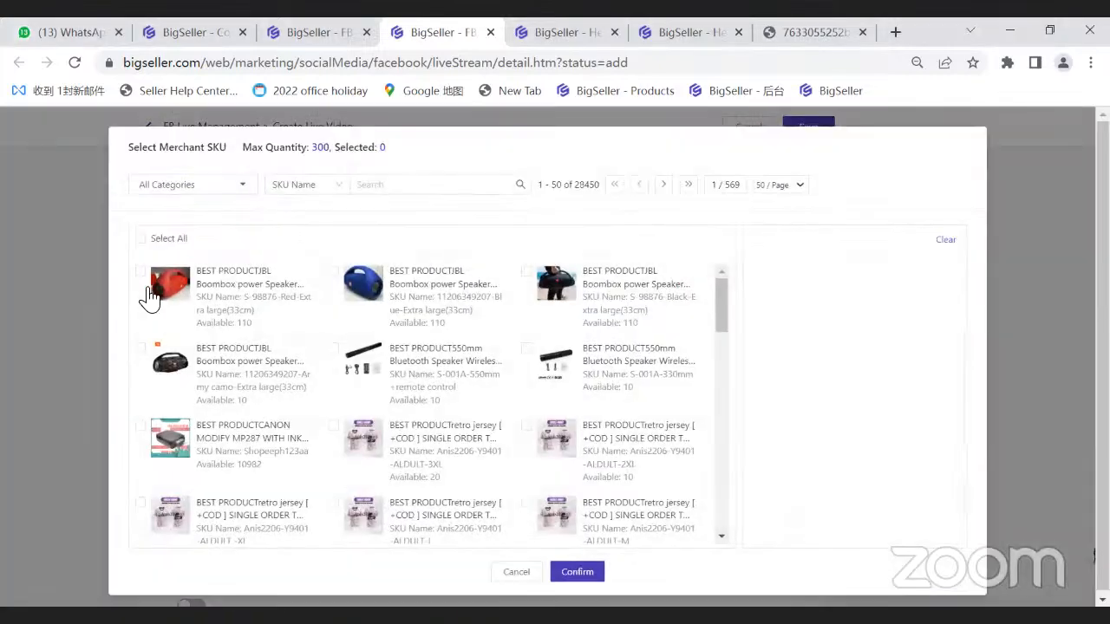
pyautogui.click(140, 271)
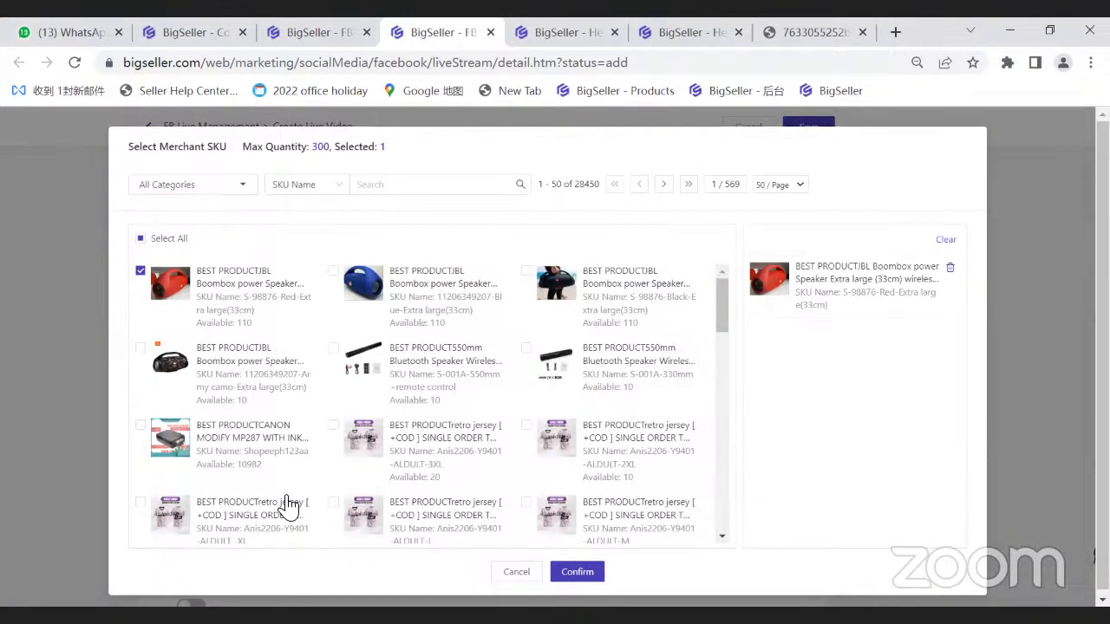
pyautogui.click(578, 571)
pyautogui.click(412, 304)
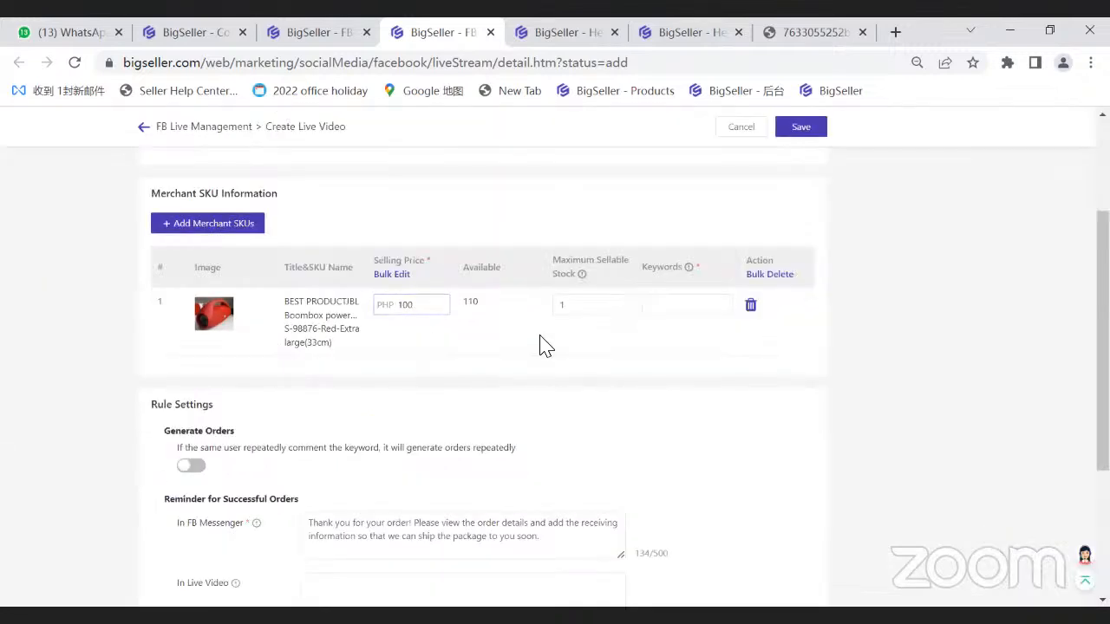
pyautogui.click(521, 396)
# Step: Read the help note on Maximum Sellable Stock and point out the SKU's stock limit field
pyautogui.click(563, 308)
pyautogui.moveTo(581, 274)
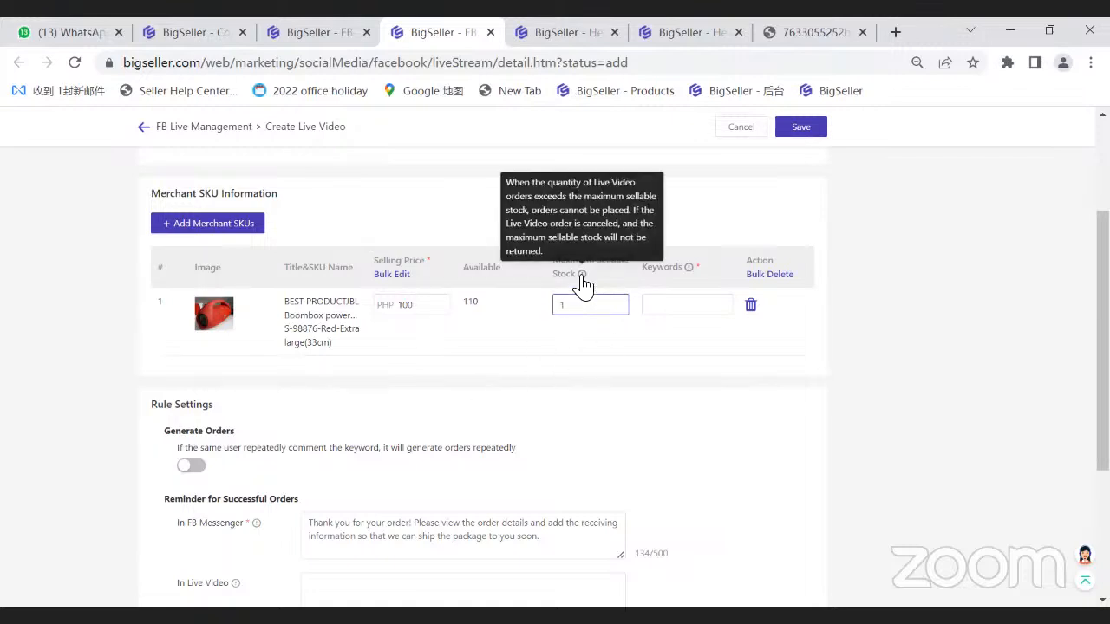
pyautogui.click(571, 245)
pyautogui.moveTo(539, 202); pyautogui.dragTo(624, 217)
pyautogui.click(621, 227)
pyautogui.click(585, 310)
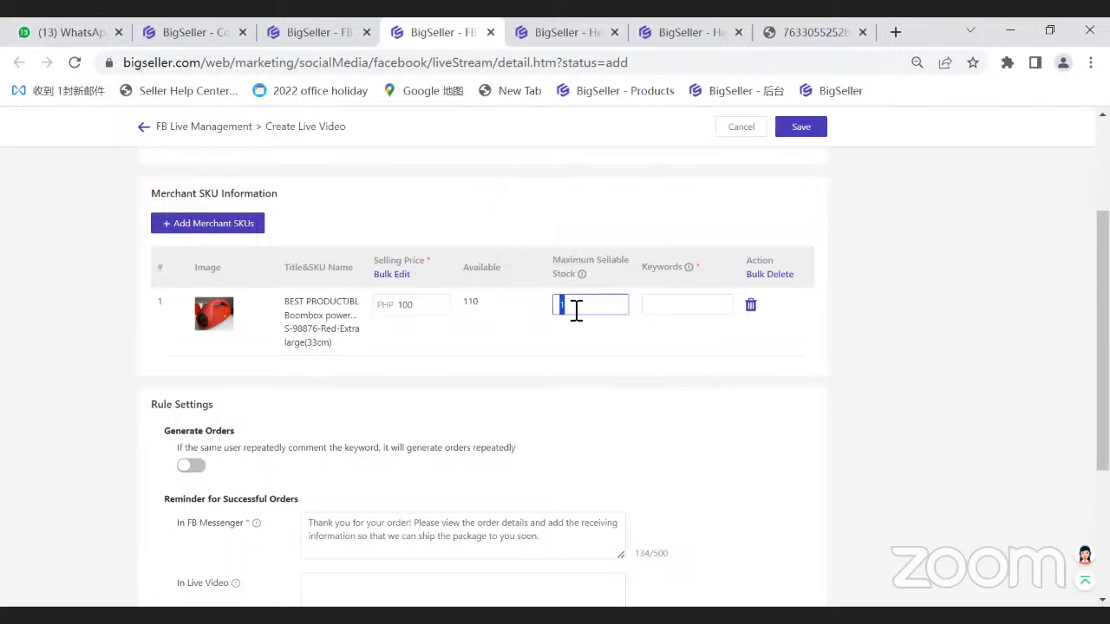
pyautogui.click(577, 310)
pyautogui.click(582, 274)
# Step: Enter A as the order keyword for the speaker SKU
pyautogui.click(667, 316)
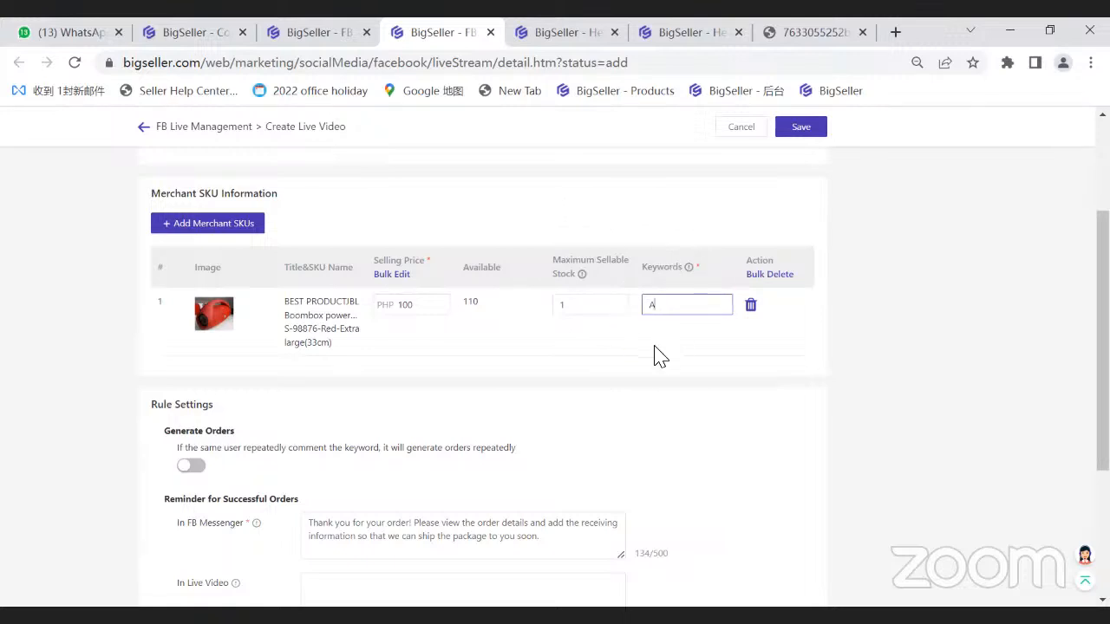
pyautogui.press('BackSpace')
pyautogui.write('A')
pyautogui.click(184, 307)
# Step: Review the Rule Settings and highlight the Generate Orders rule about the same user repeatedly commenting the keyword
pyautogui.scroll(-3, 521, 416)
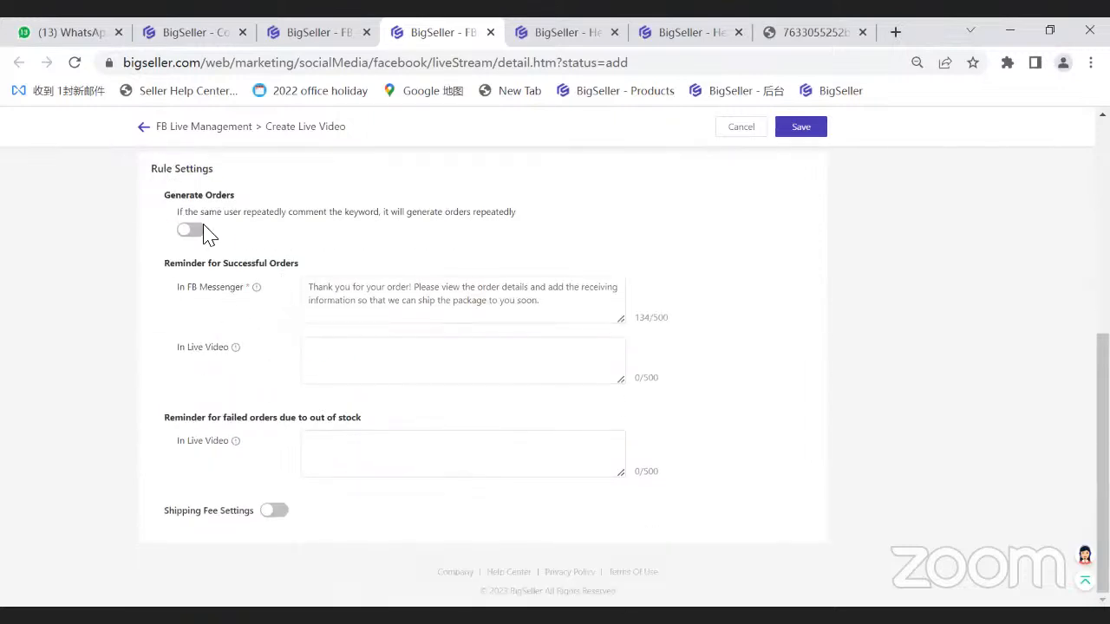
pyautogui.scroll(2, 277, 243)
pyautogui.scroll(-1, 247, 309)
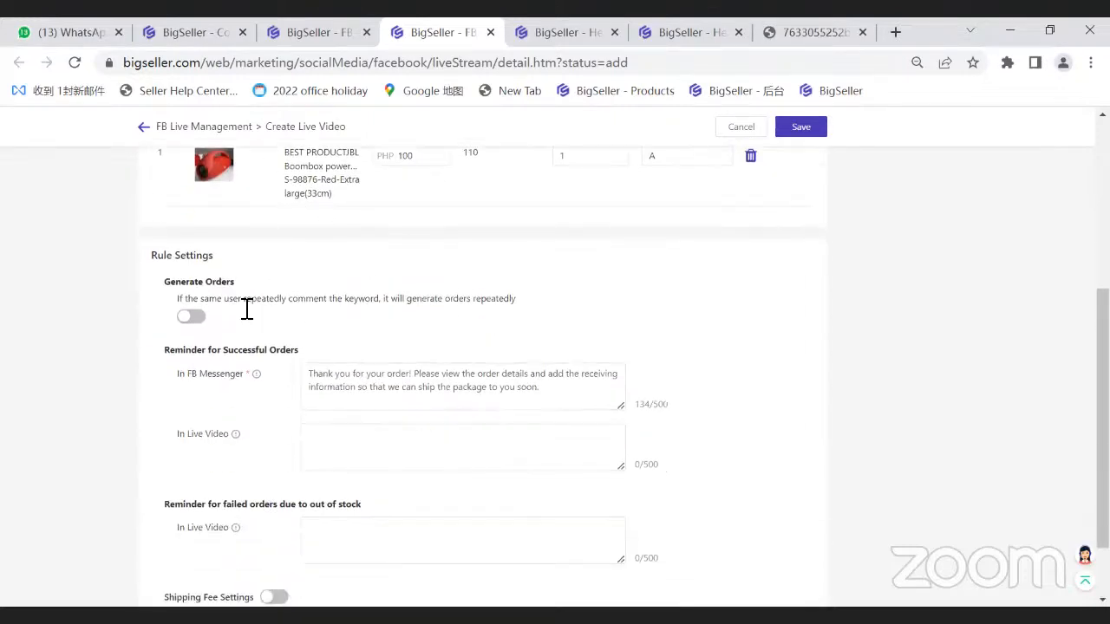
pyautogui.scroll(-1, 201, 274)
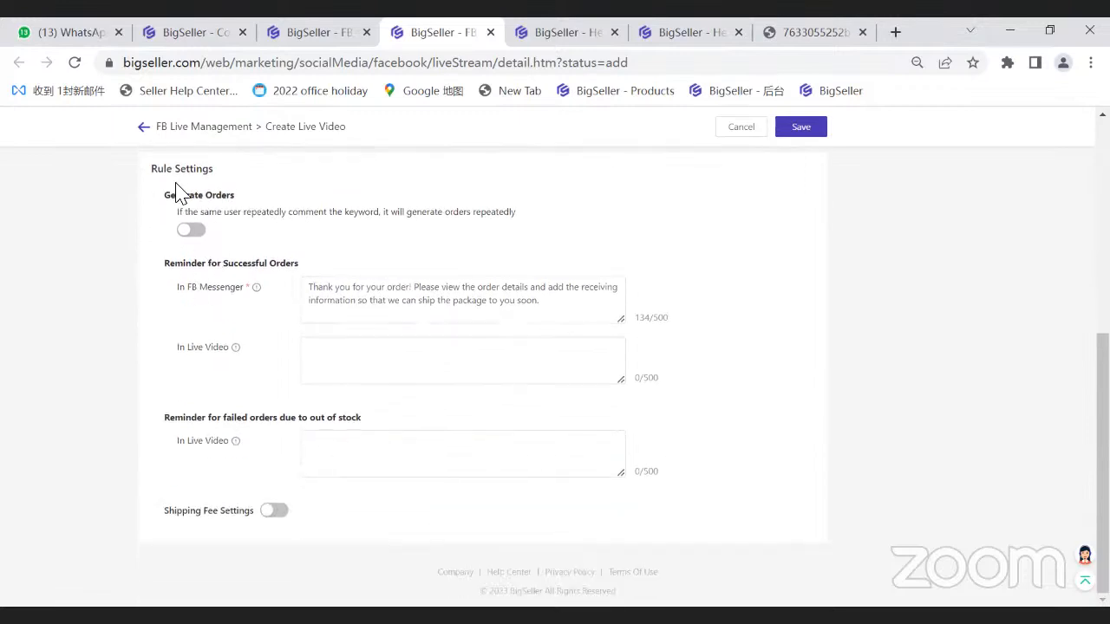
pyautogui.moveTo(223, 215); pyautogui.dragTo(408, 218)
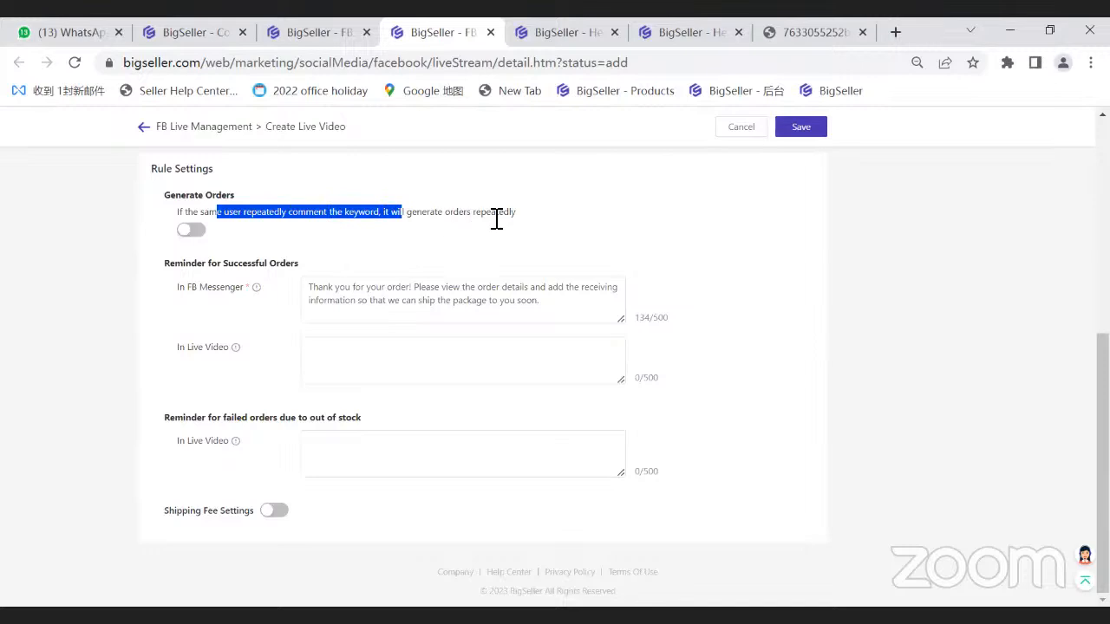
pyautogui.click(188, 291)
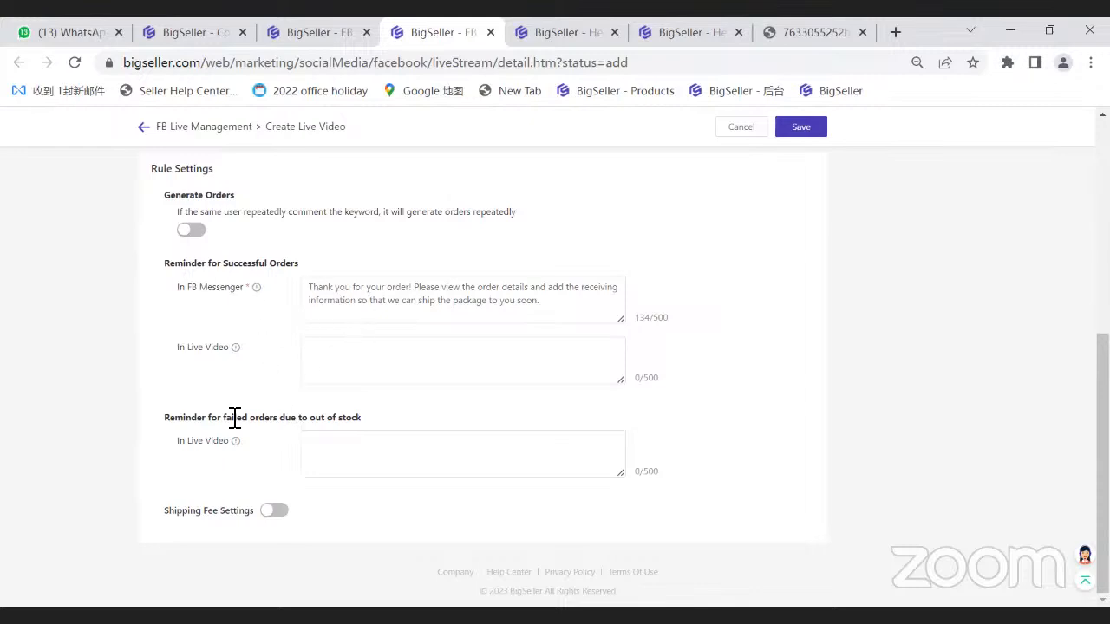
# Step: Examine the out-of-stock failed order reminder together with the Maximum Sellable Stock help note
pyautogui.moveTo(224, 417); pyautogui.dragTo(278, 421)
pyautogui.scroll(2, 564, 359)
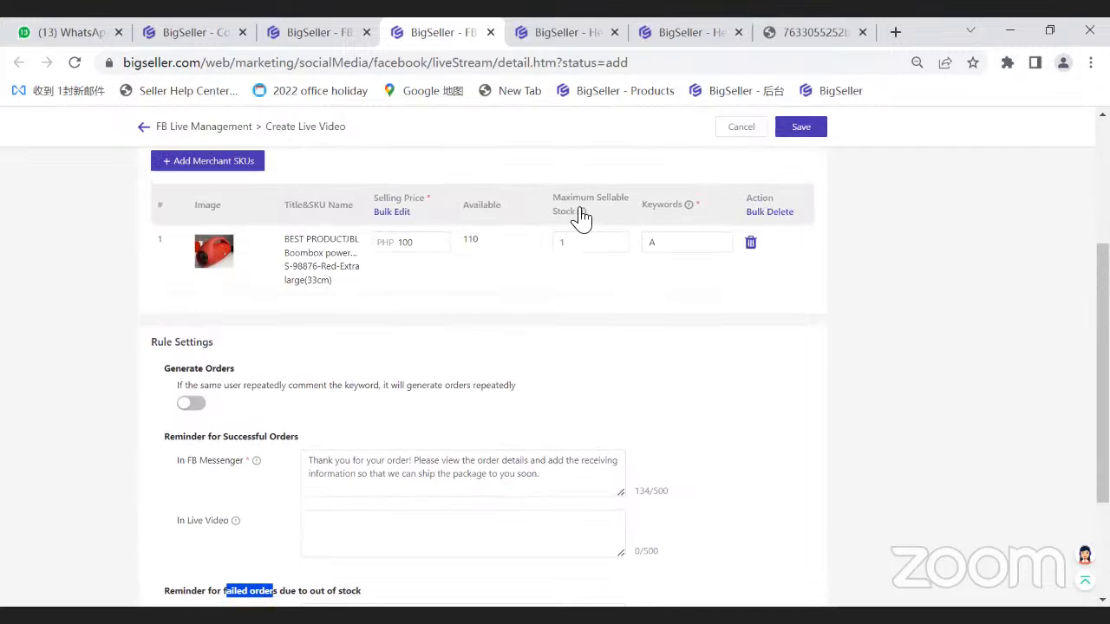
pyautogui.moveTo(582, 211)
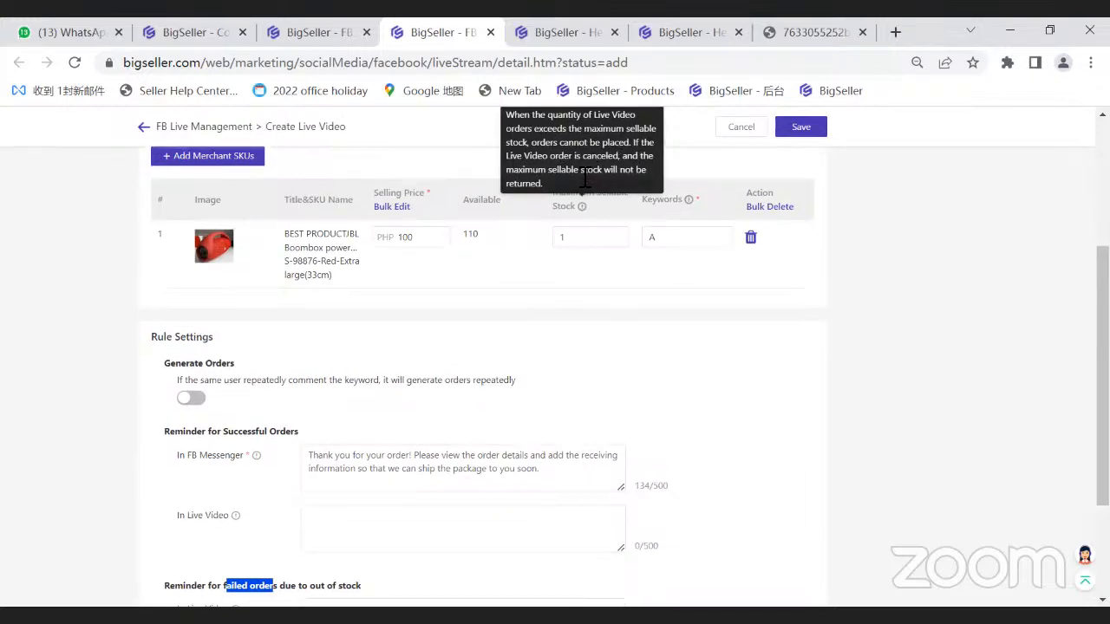
pyautogui.scroll(-2, 310, 421)
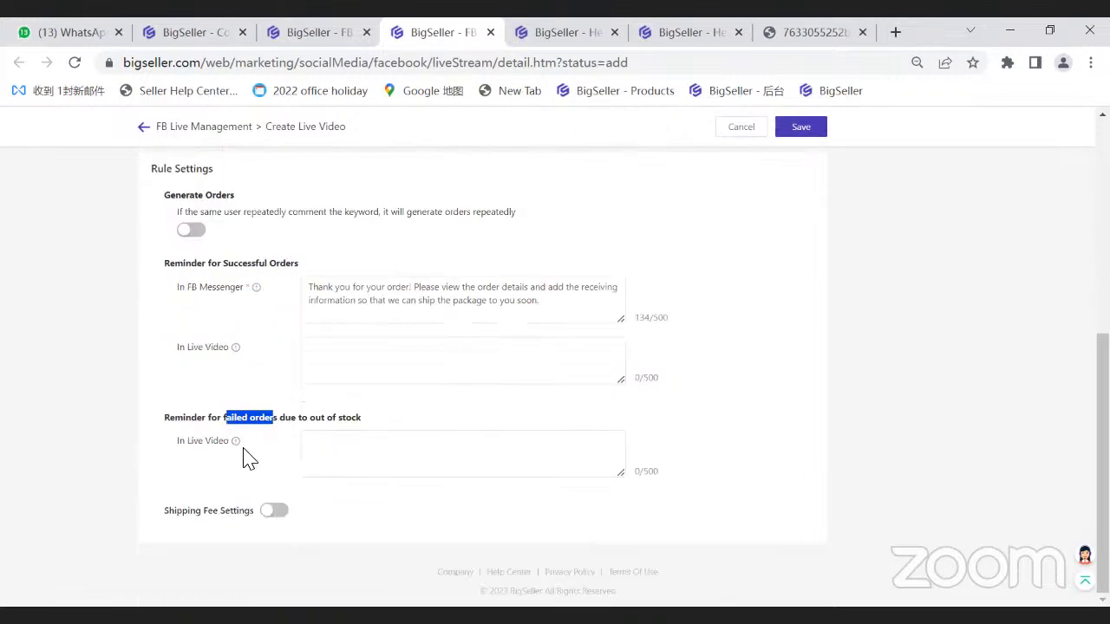
pyautogui.click(310, 442)
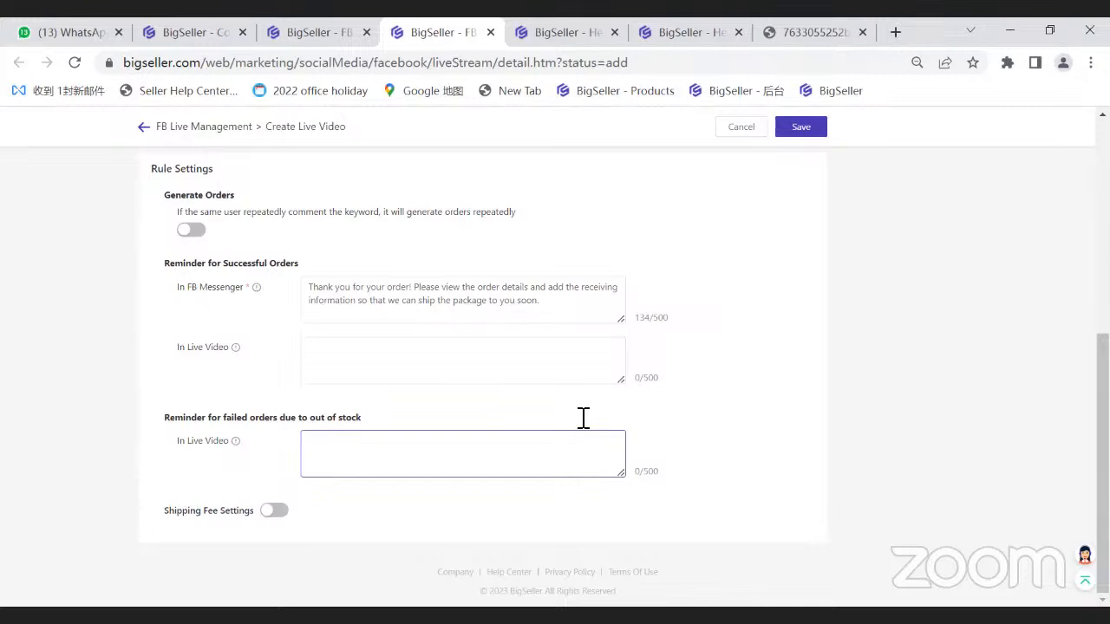
pyautogui.click(596, 542)
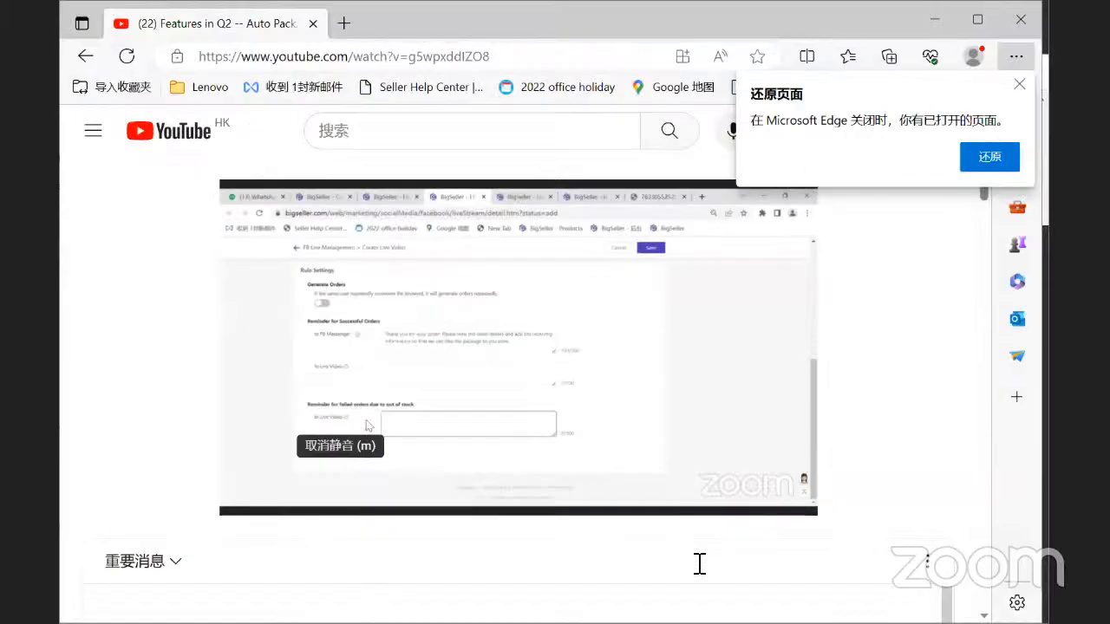
pyautogui.doubleClick(826, 28)
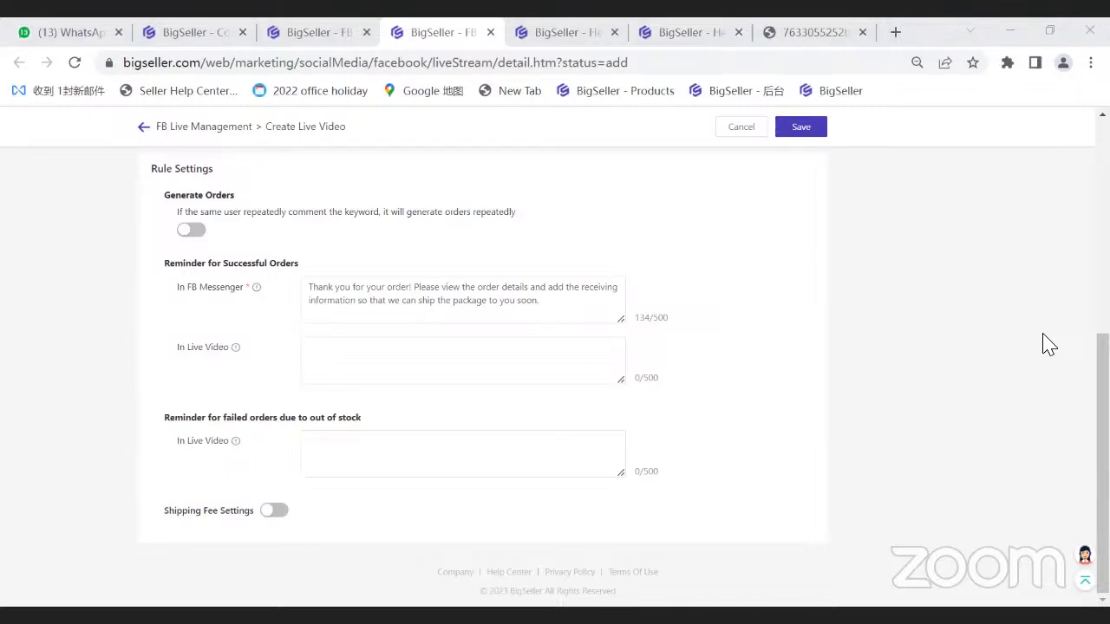
pyautogui.hotkey('alt', 'Tab')
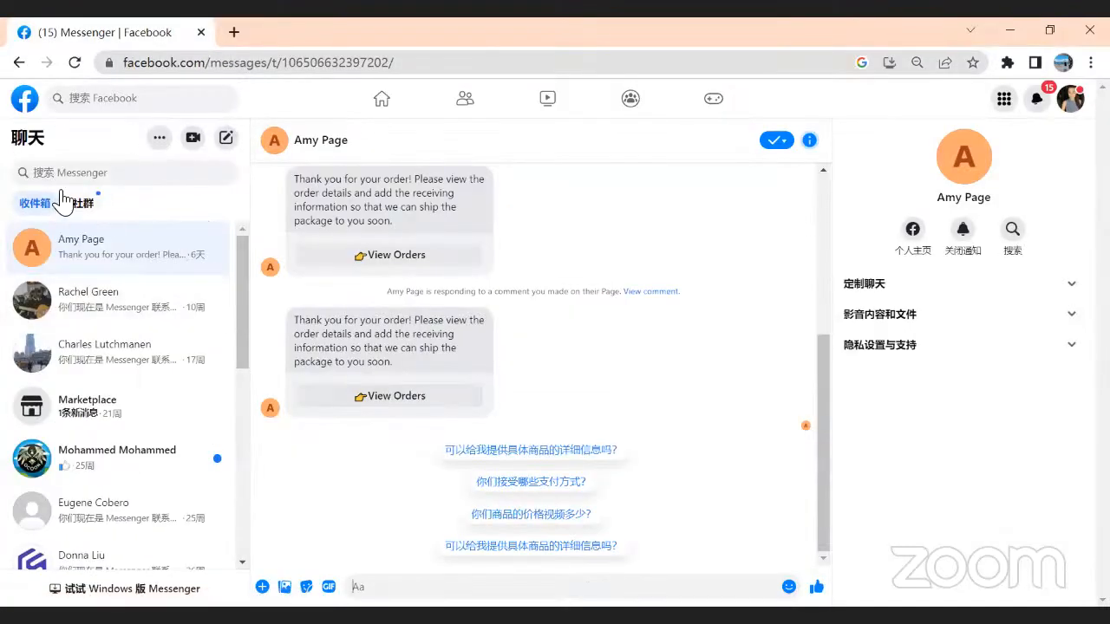
pyautogui.scroll(1, 395, 312)
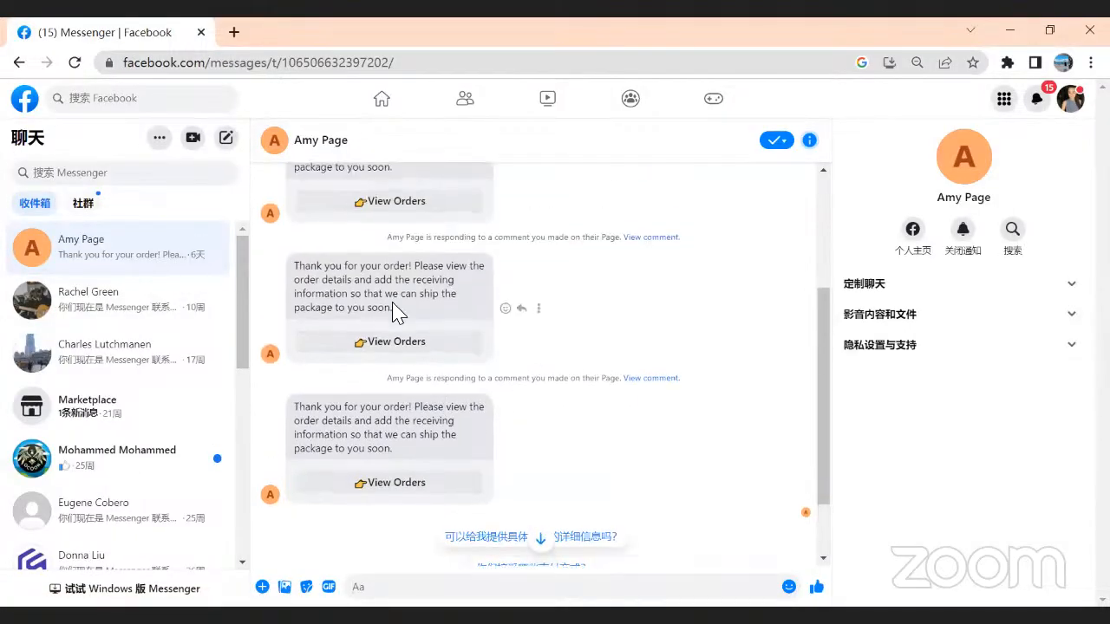
pyautogui.scroll(-1, 395, 312)
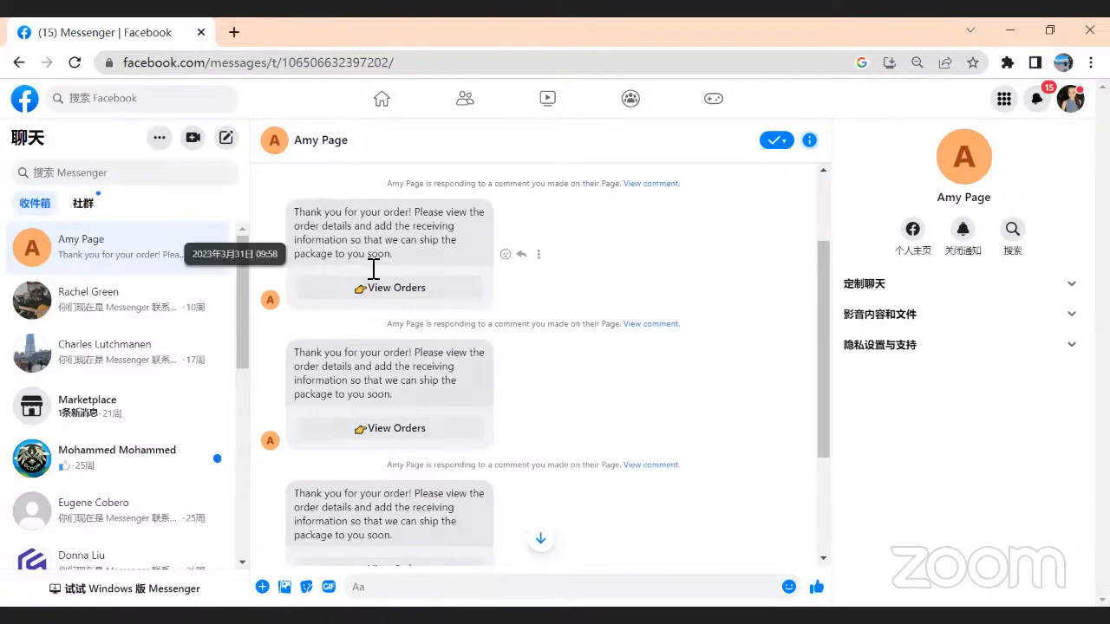
pyautogui.moveTo(295, 213); pyautogui.dragTo(396, 247)
pyautogui.click(326, 219)
# Step: Open the buyer's order page from a View Orders reminder, reopening it from Messenger after the 404 page, and dismiss the regional site prompt
pyautogui.click(390, 288)
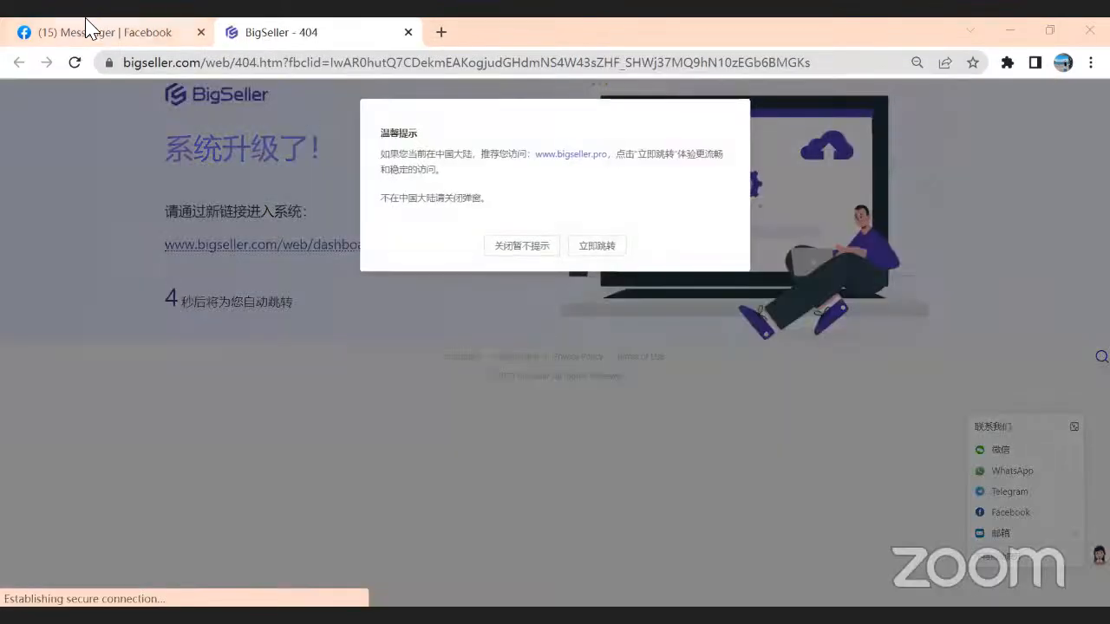
pyautogui.click(91, 24)
pyautogui.click(379, 413)
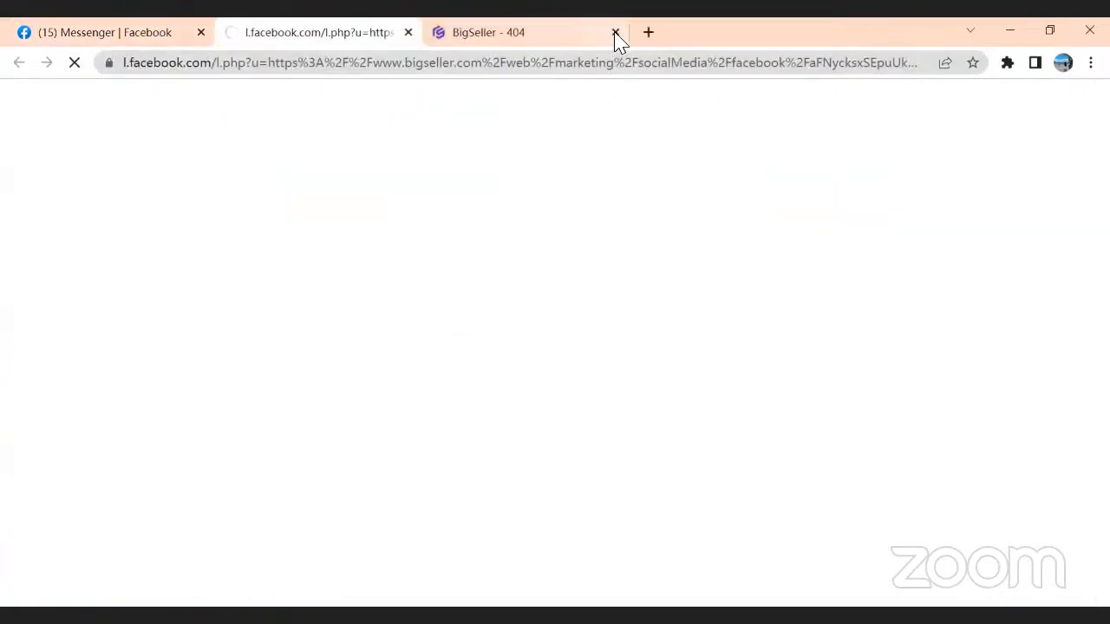
pyautogui.click(615, 32)
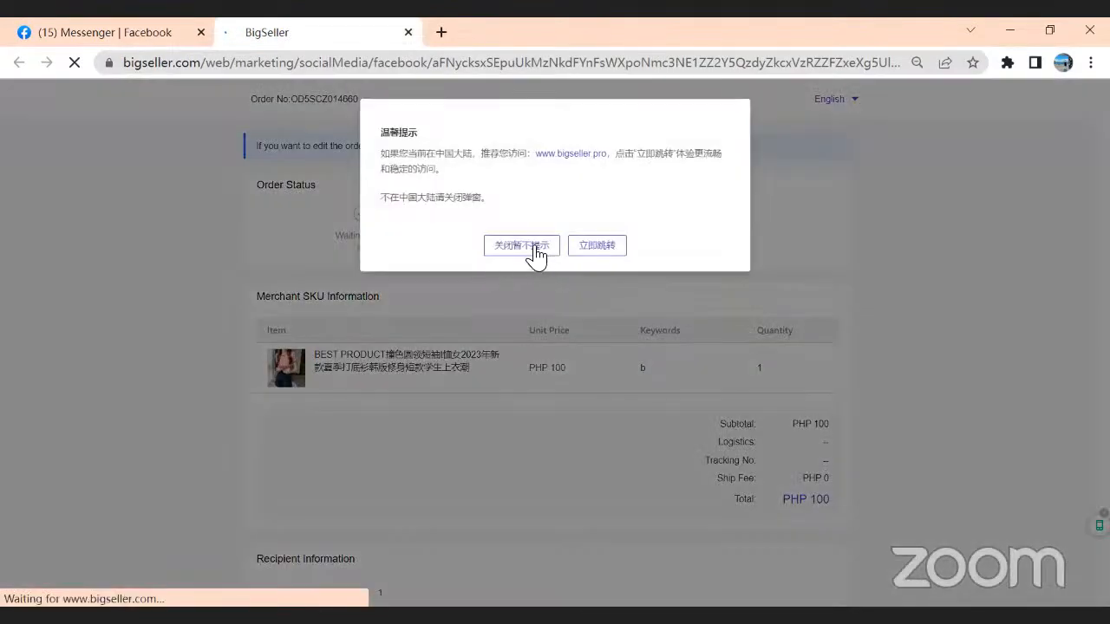
pyautogui.click(522, 247)
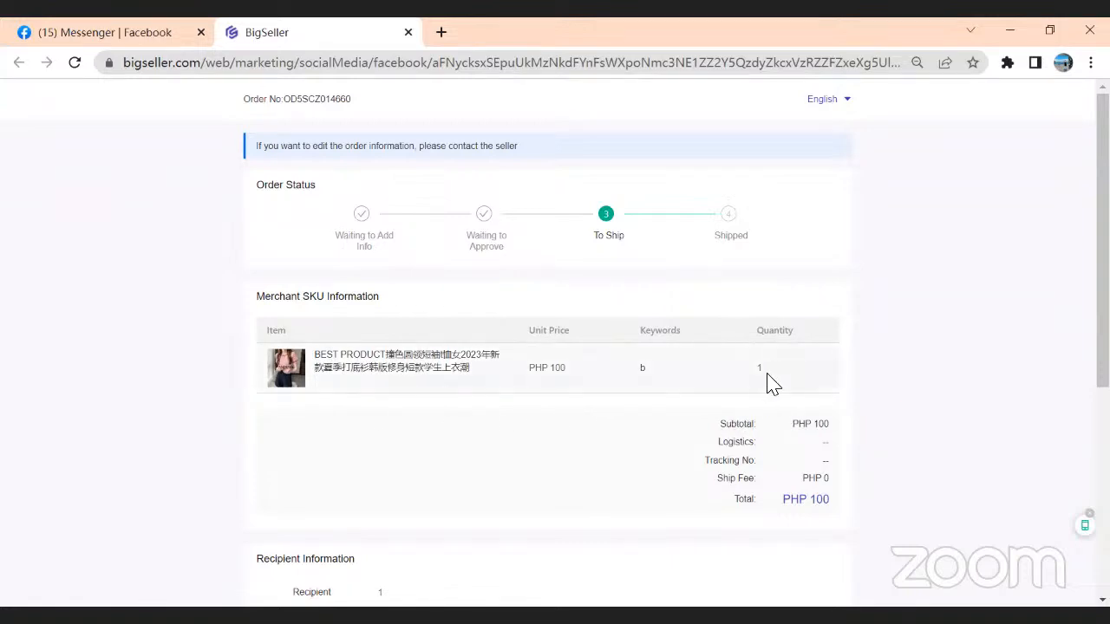
# Step: Examine the buyer's order page, including the order status, merchant SKU information, recipient information and payment sections
pyautogui.scroll(-4, 791, 382)
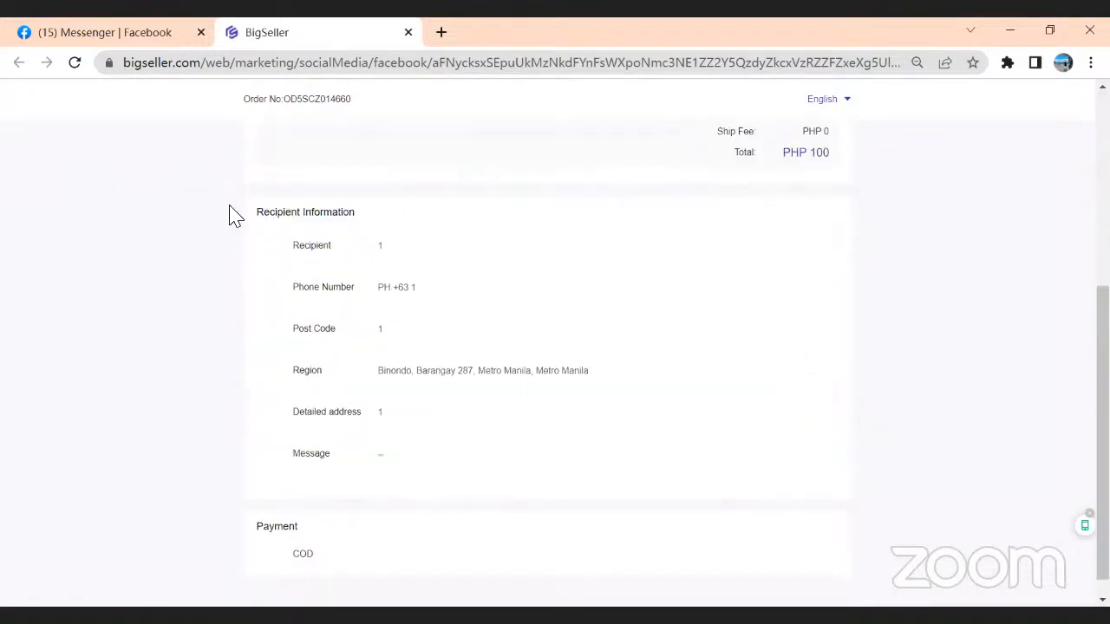
pyautogui.scroll(-1, 485, 269)
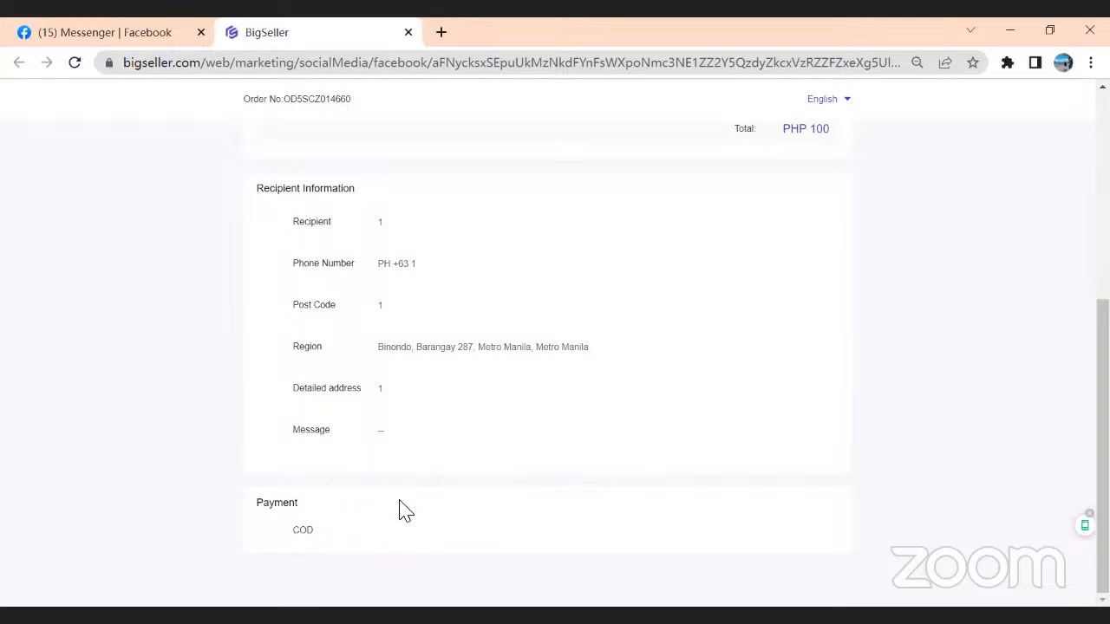
pyautogui.scroll(5, 425, 451)
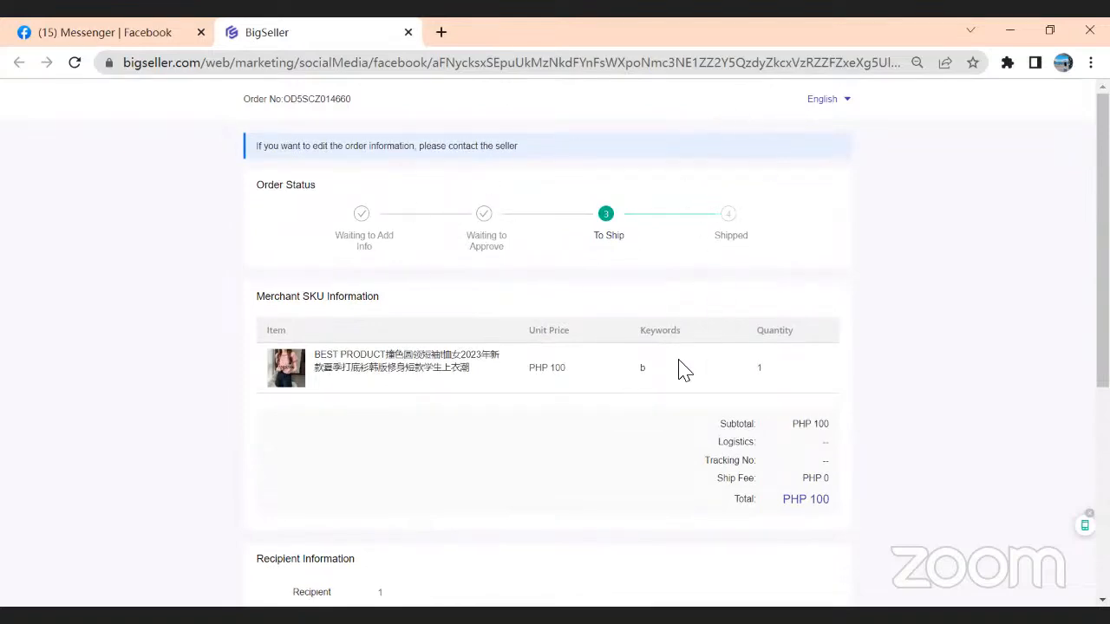
# Step: Switch back to the BigSeller seller account and open the Pending Orders list
pyautogui.click(509, 538)
pyautogui.moveTo(268, 127)
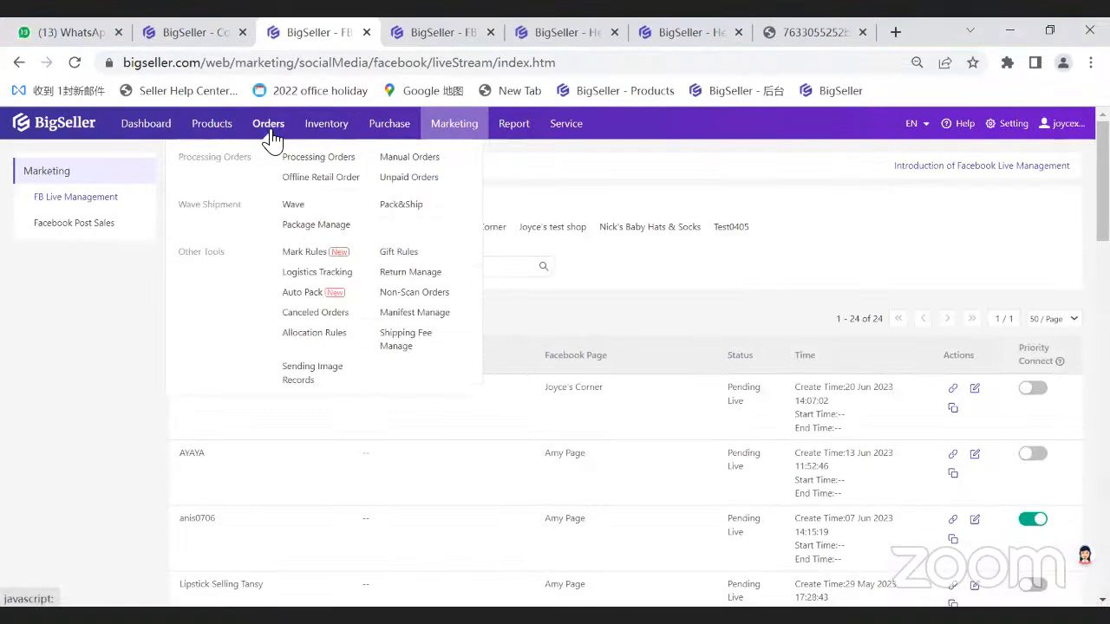
pyautogui.click(295, 161)
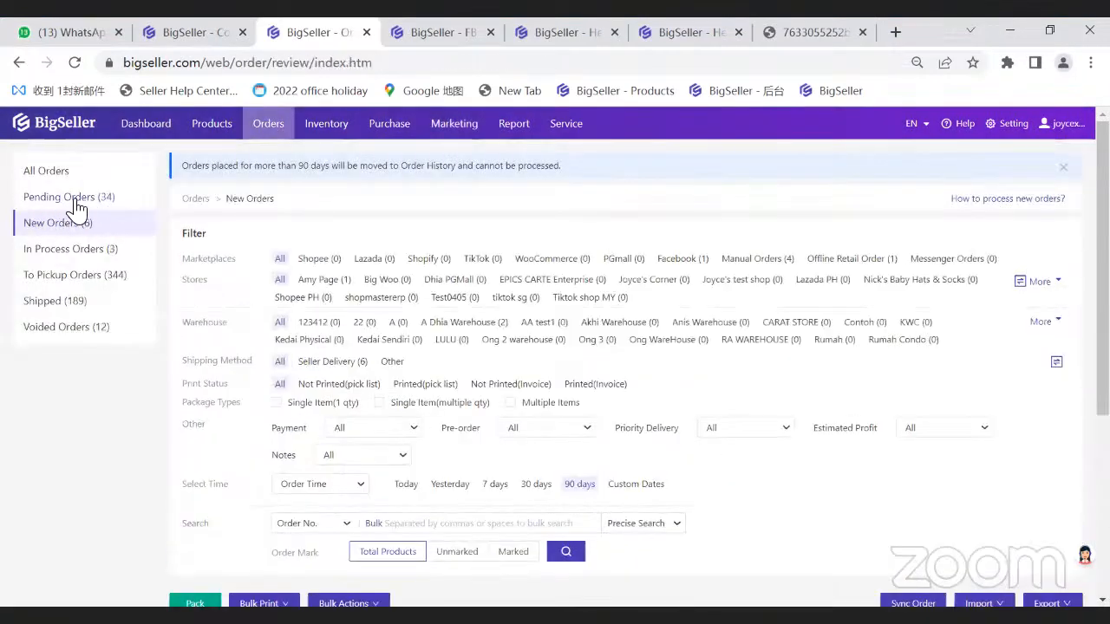
pyautogui.click(76, 205)
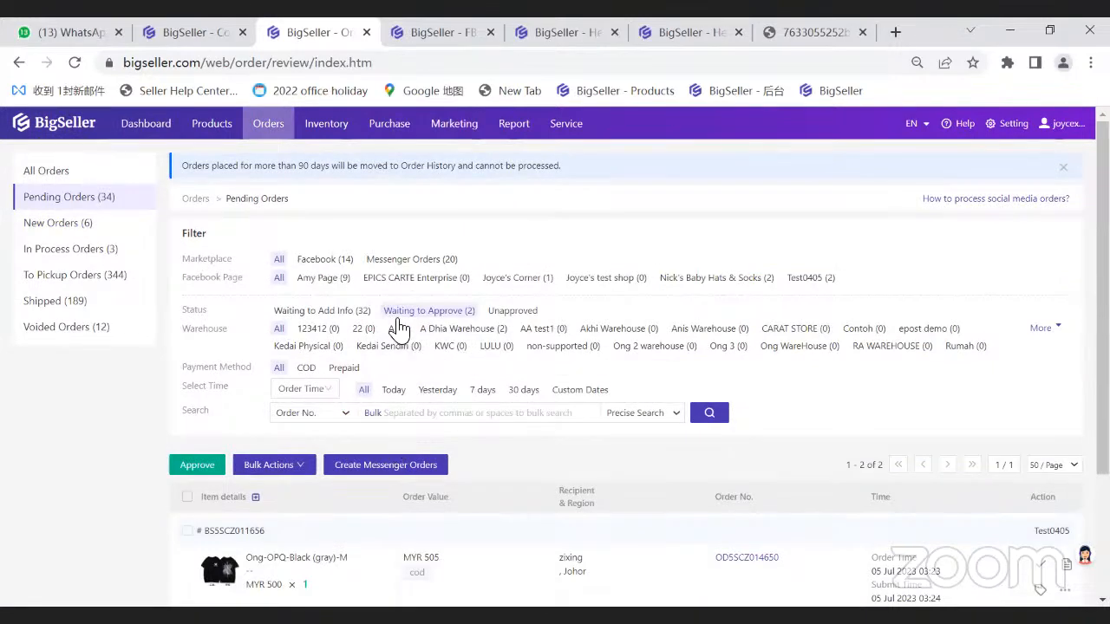
# Step: Review the Waiting to Add Info orders with the first order's extra actions, and filter the list to Waiting to Approve
pyautogui.click(328, 312)
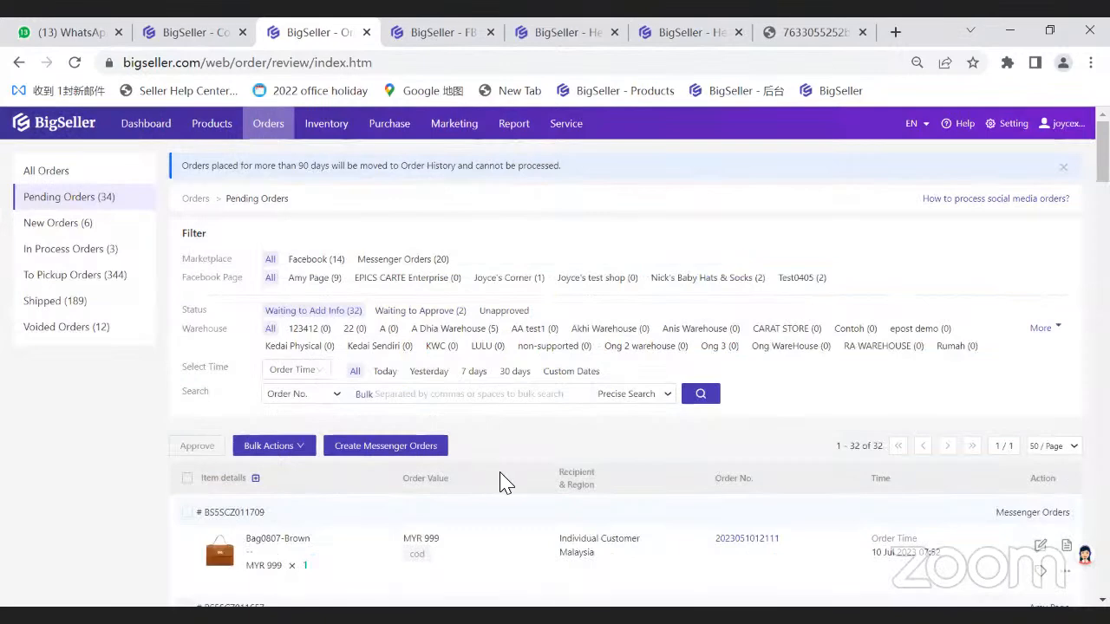
pyautogui.scroll(-1, 507, 483)
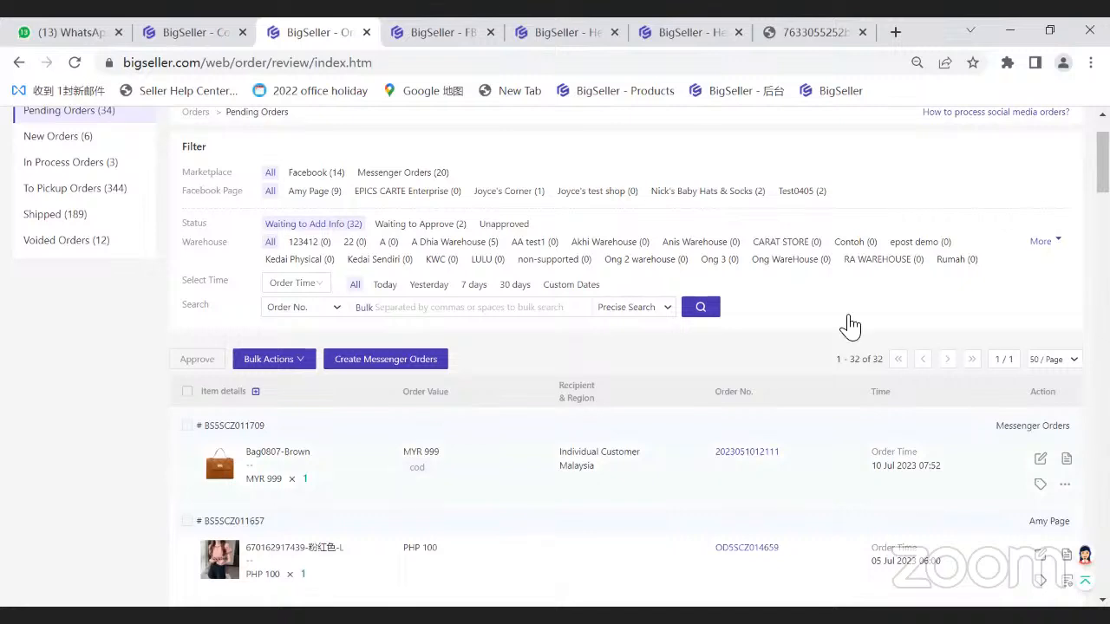
pyautogui.moveTo(1065, 484)
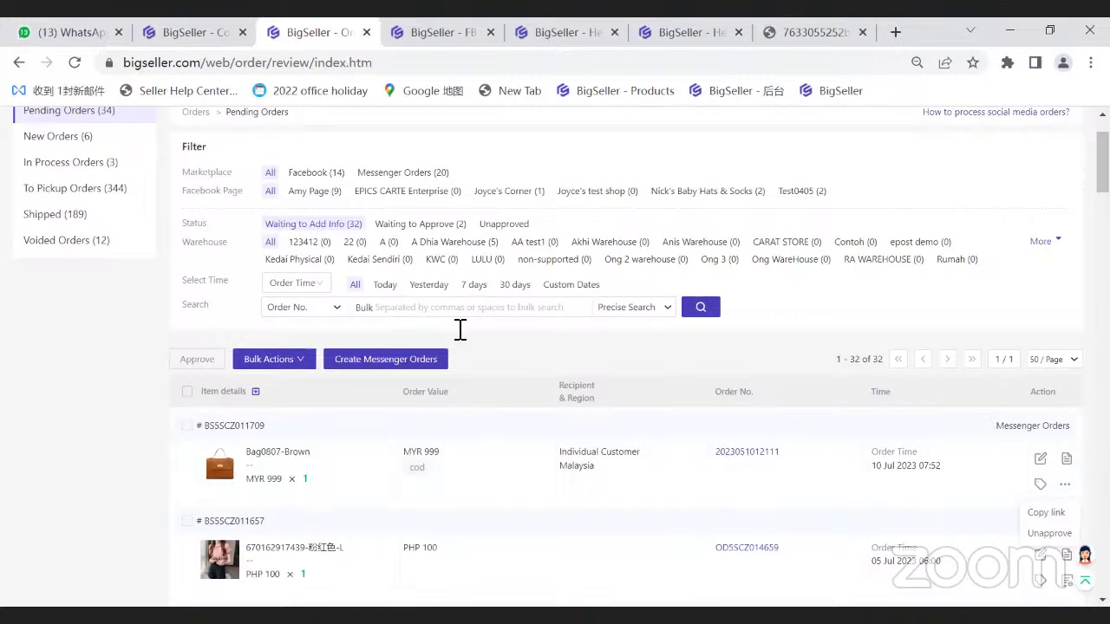
pyautogui.click(408, 226)
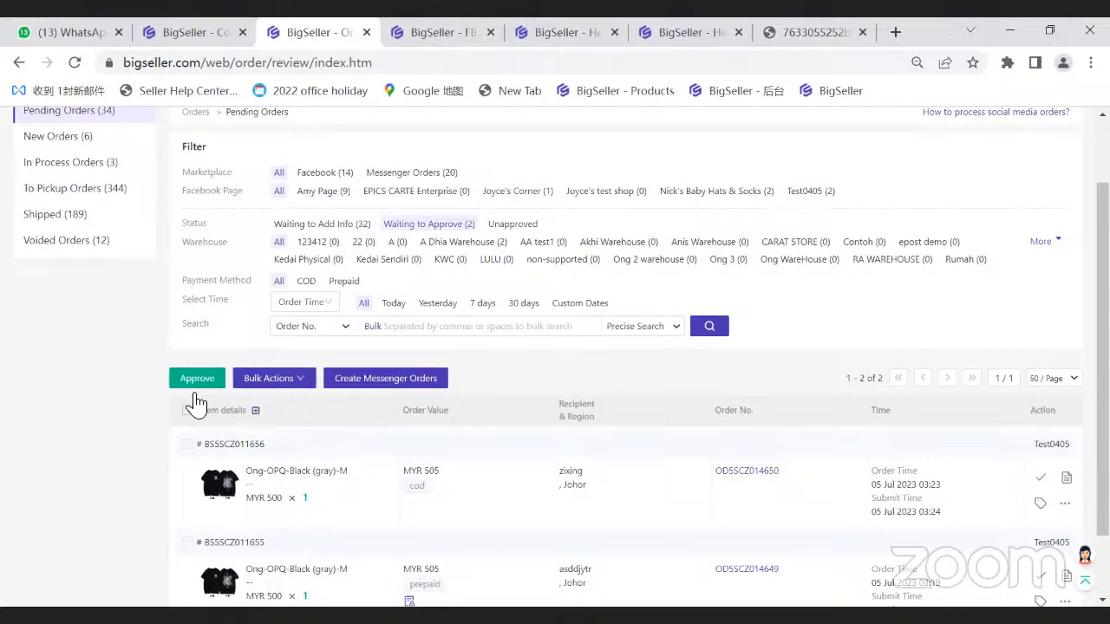
# Step: Open the New Orders list and review its filters and packing section
pyautogui.click(77, 142)
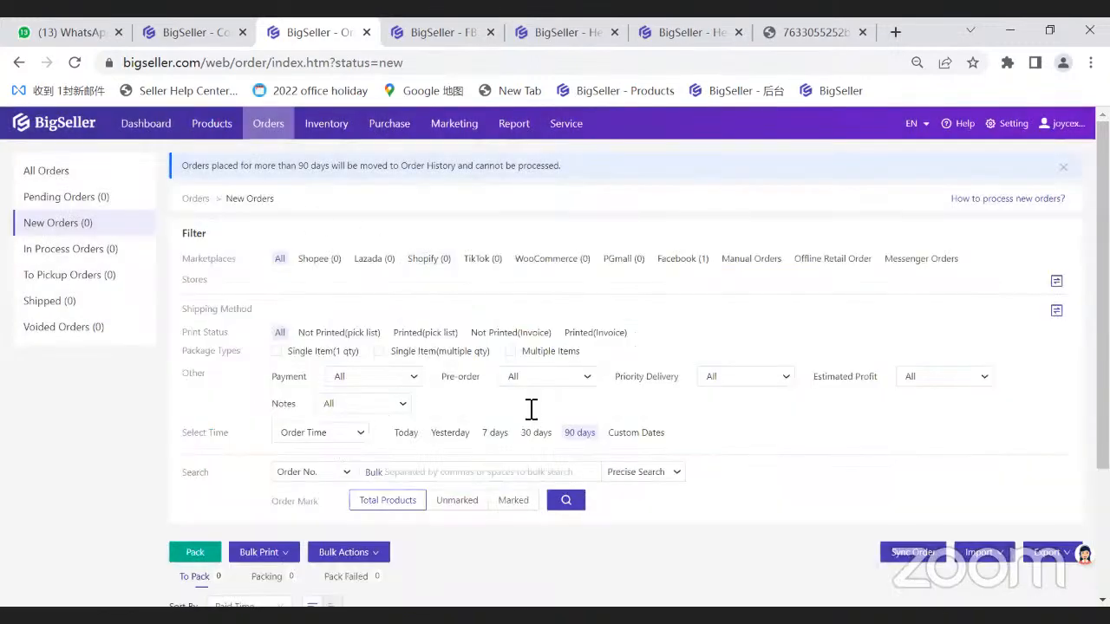
pyautogui.scroll(-1, 528, 409)
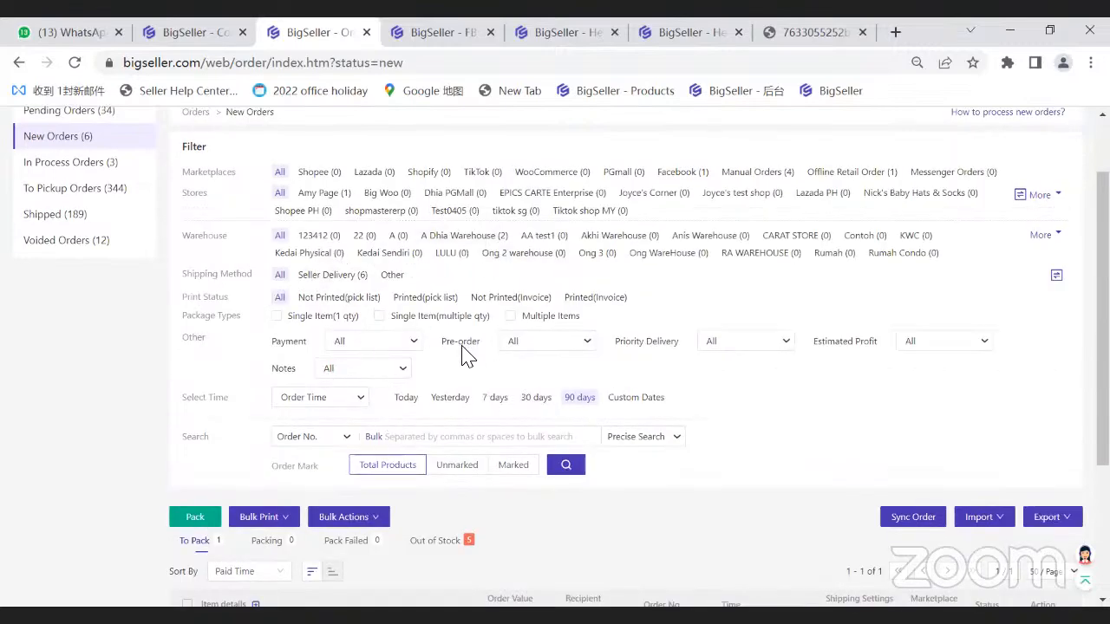
pyautogui.scroll(-1, 468, 351)
pyautogui.scroll(2, 474, 276)
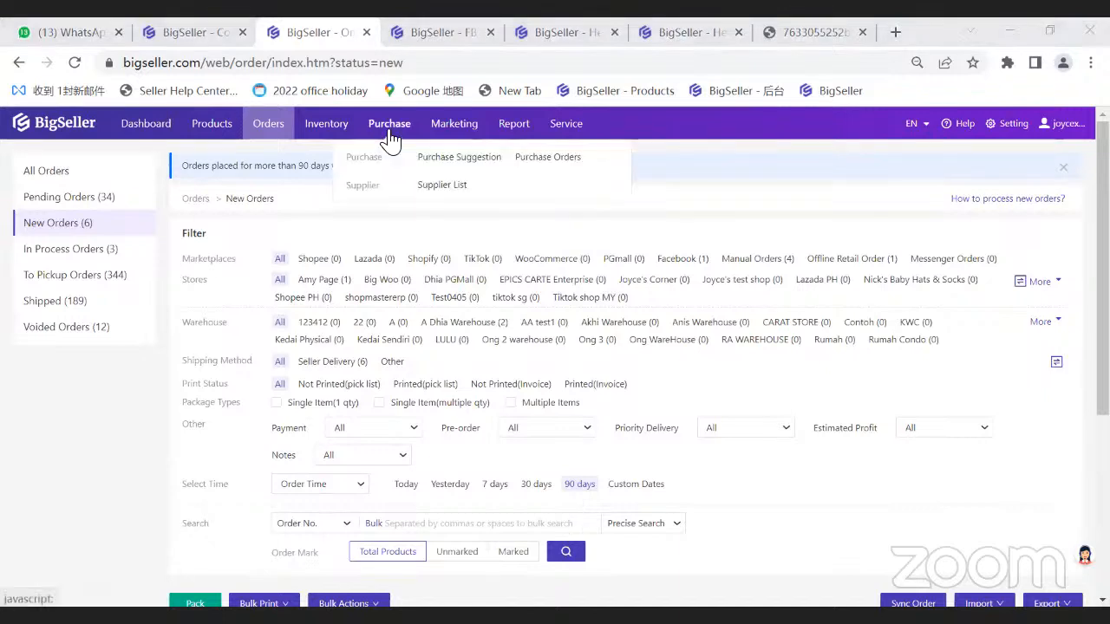
# Step: Open the FB Live Management list with the first live video's name highlighted, and switch to the presentation's feature list slide
pyautogui.moveTo(346, 141)
pyautogui.moveTo(454, 126)
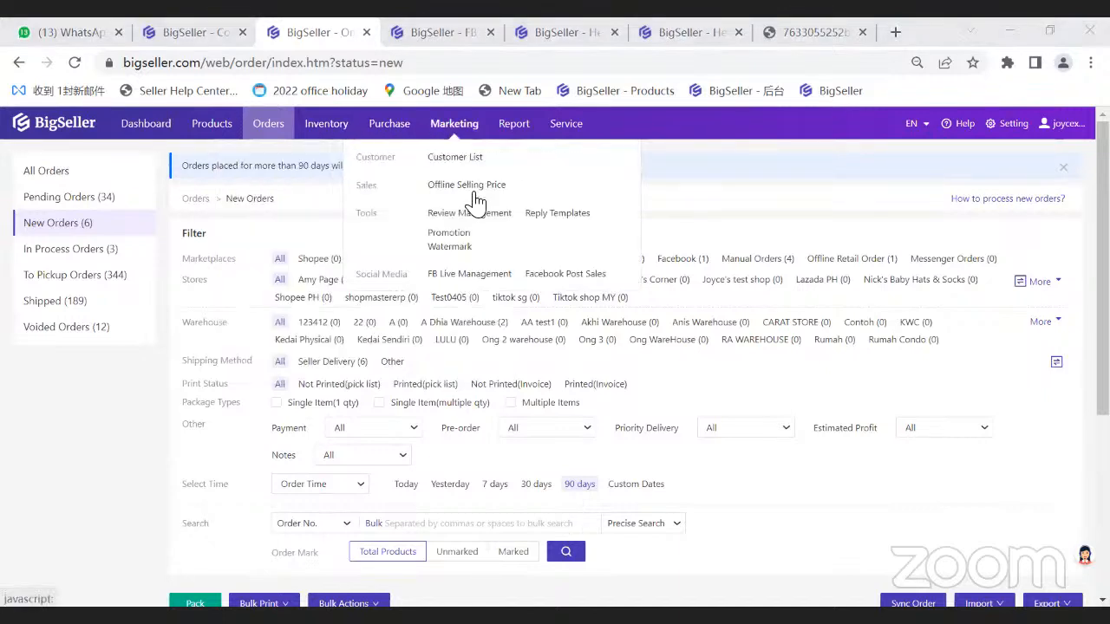
pyautogui.click(490, 276)
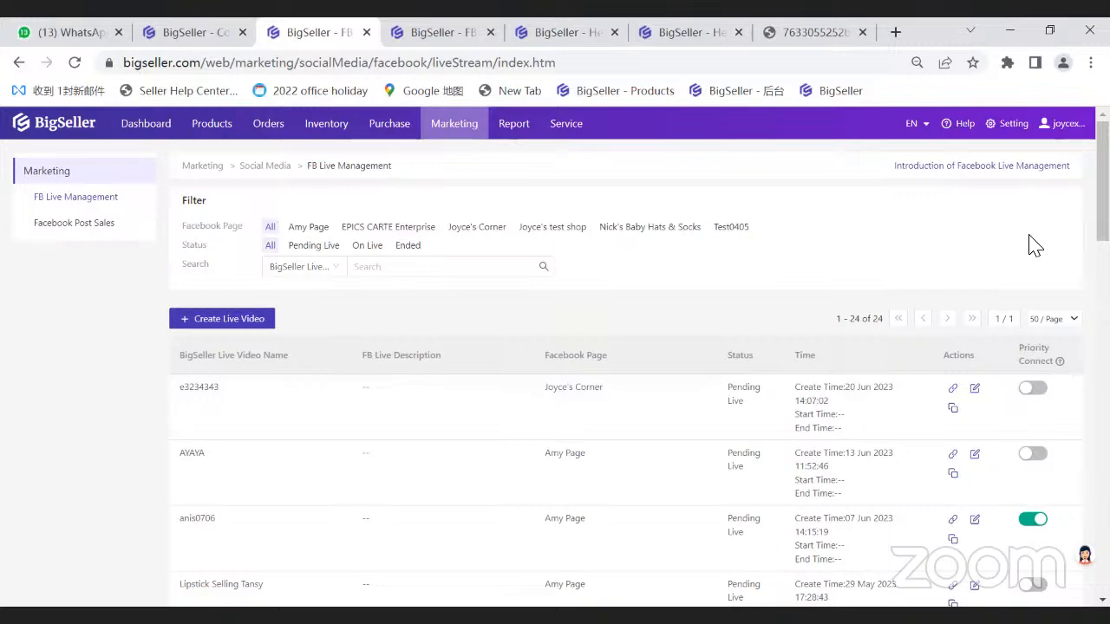
pyautogui.doubleClick(225, 394)
pyautogui.moveTo(251, 130)
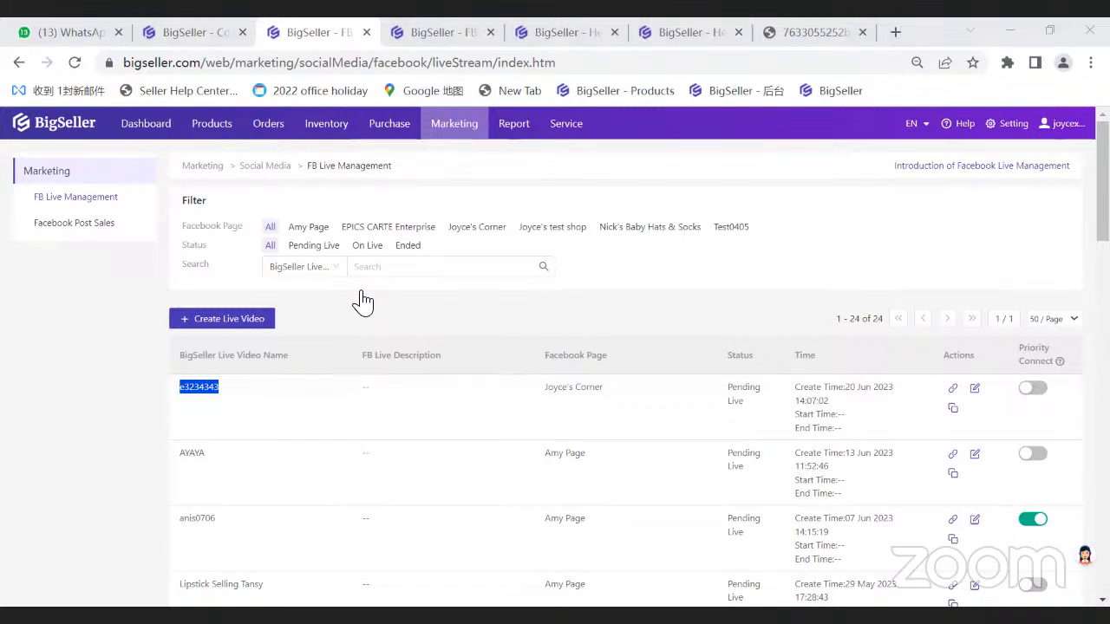
pyautogui.hotkey('alt', 'Tab')
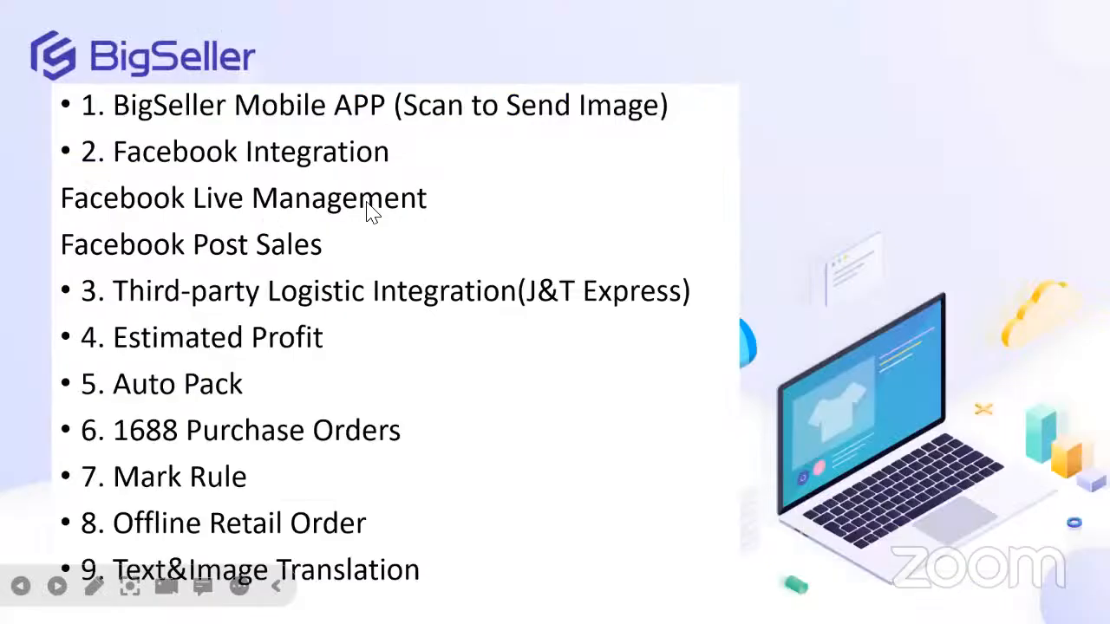
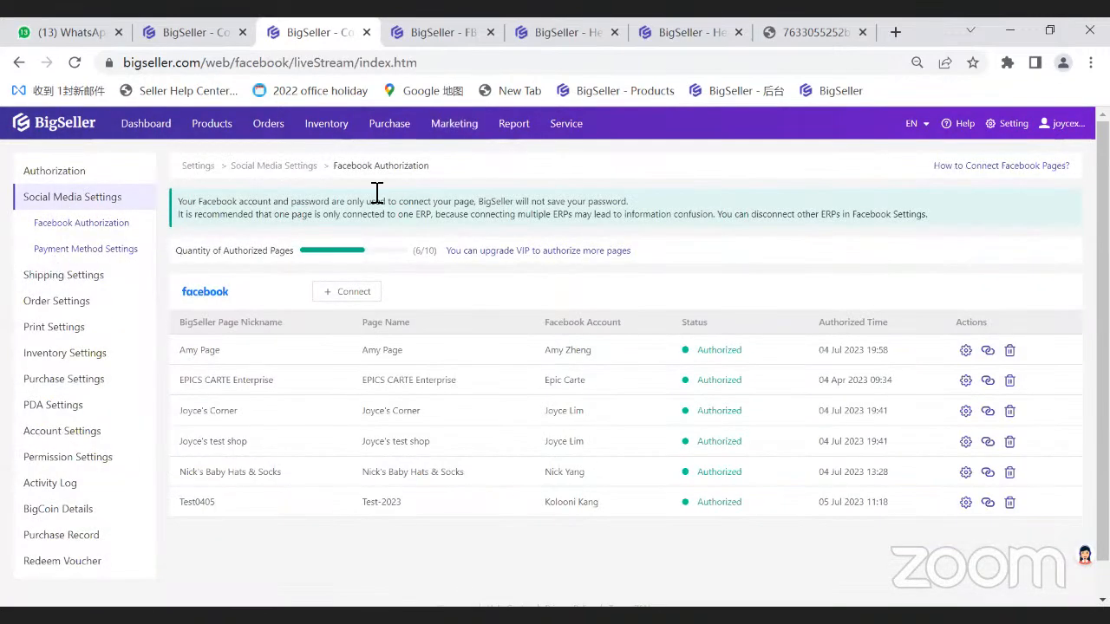
# Step: View the social media Payment Method Settings, and open the Facebook Post Sales list to look over its sales rules
pyautogui.moveTo(449, 139)
pyautogui.click(131, 265)
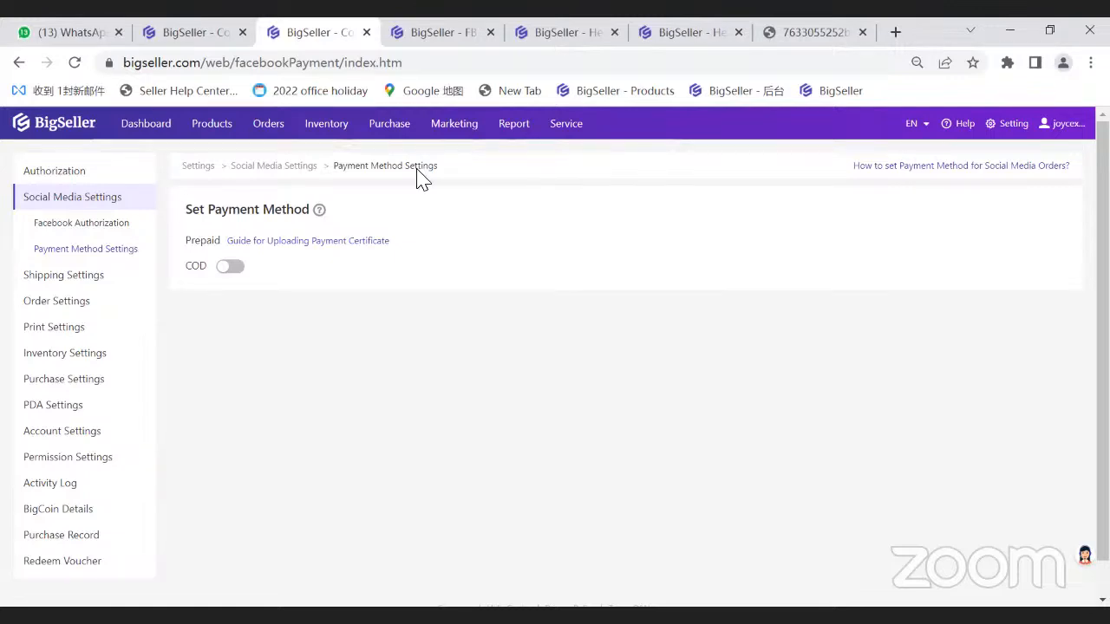
pyautogui.moveTo(373, 137)
pyautogui.moveTo(514, 136)
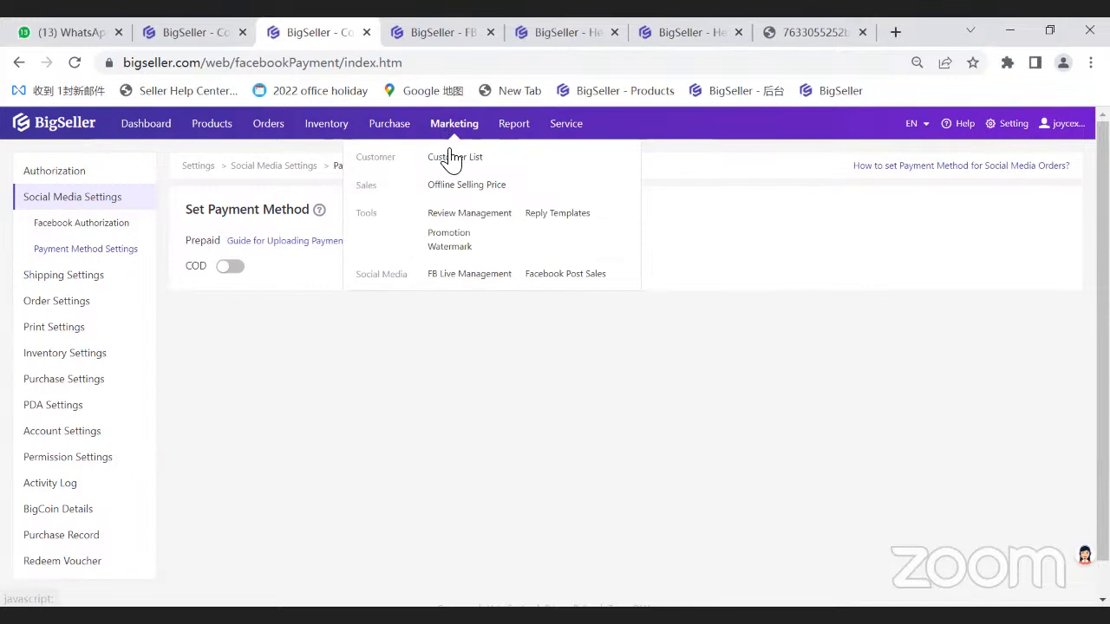
pyautogui.click(560, 275)
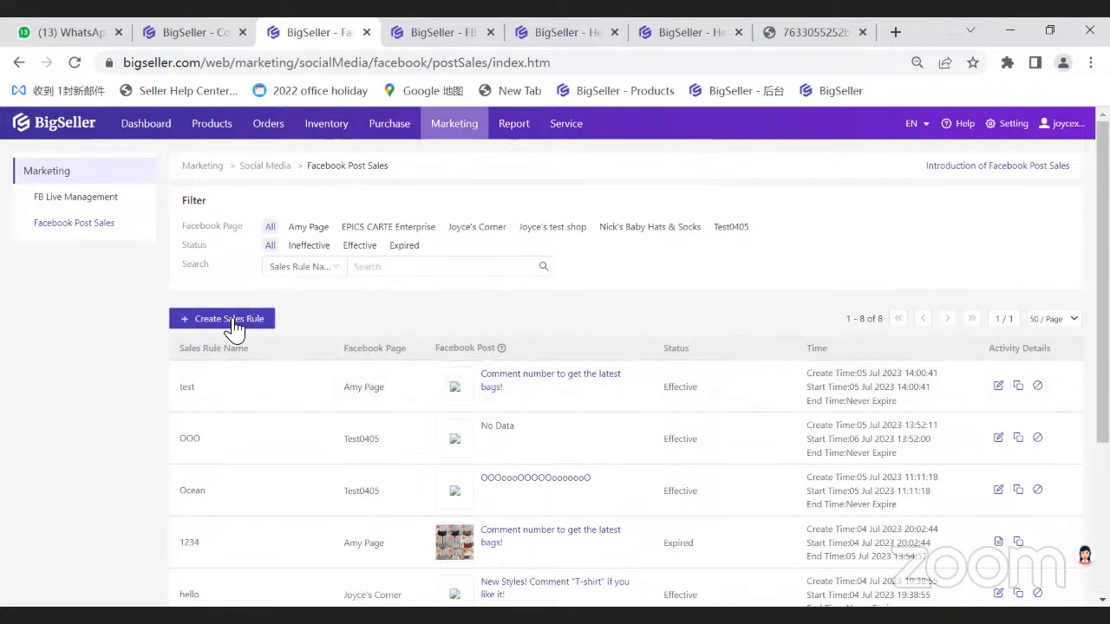
pyautogui.scroll(-1, 288, 379)
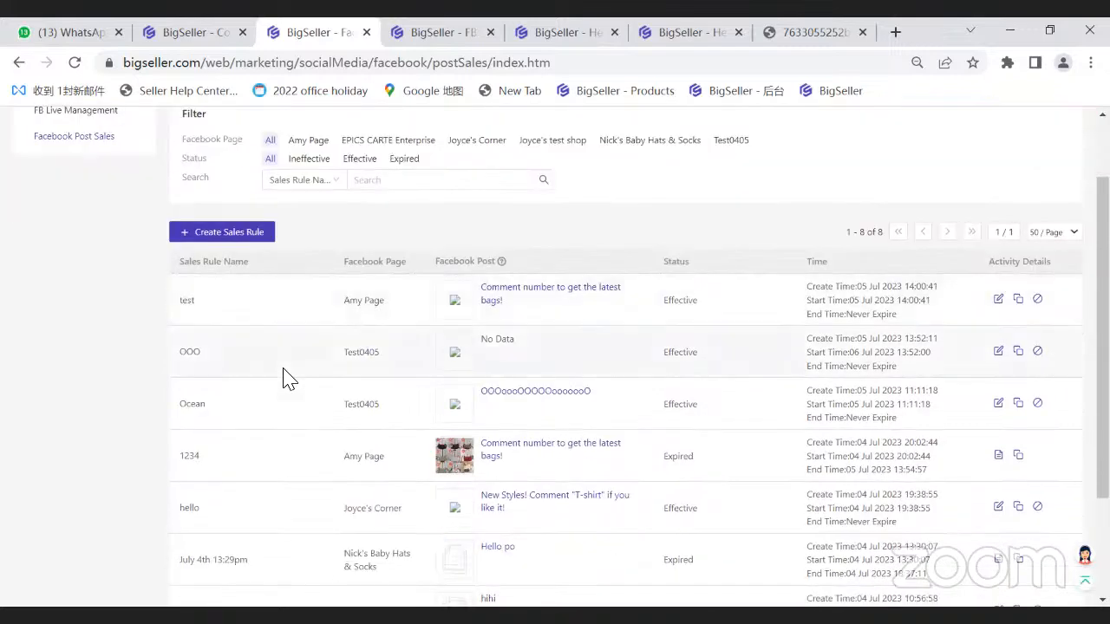
# Step: Start a new Facebook post sales rule and examine its post connection, merchant SKU and rule settings sections
pyautogui.click(233, 233)
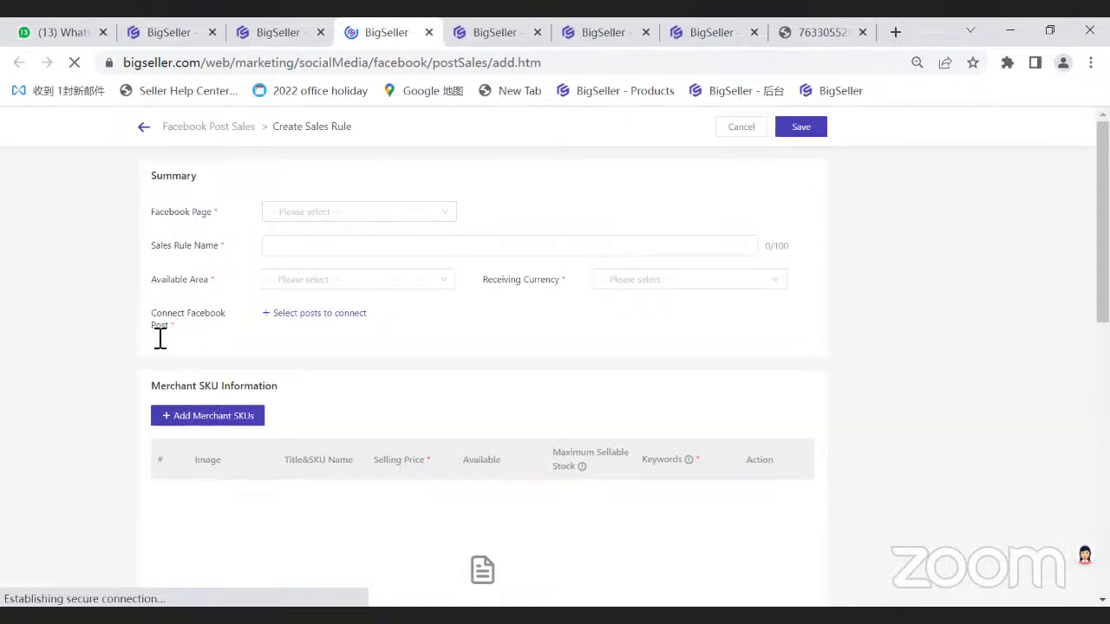
pyautogui.click(317, 318)
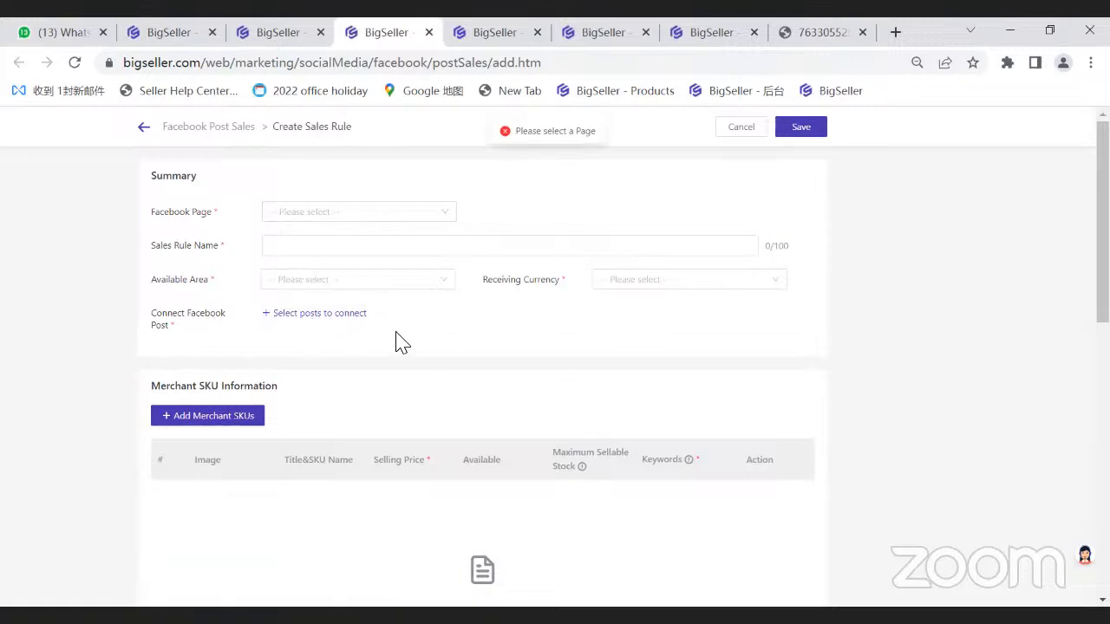
pyautogui.scroll(-4, 243, 241)
pyautogui.scroll(2, 208, 240)
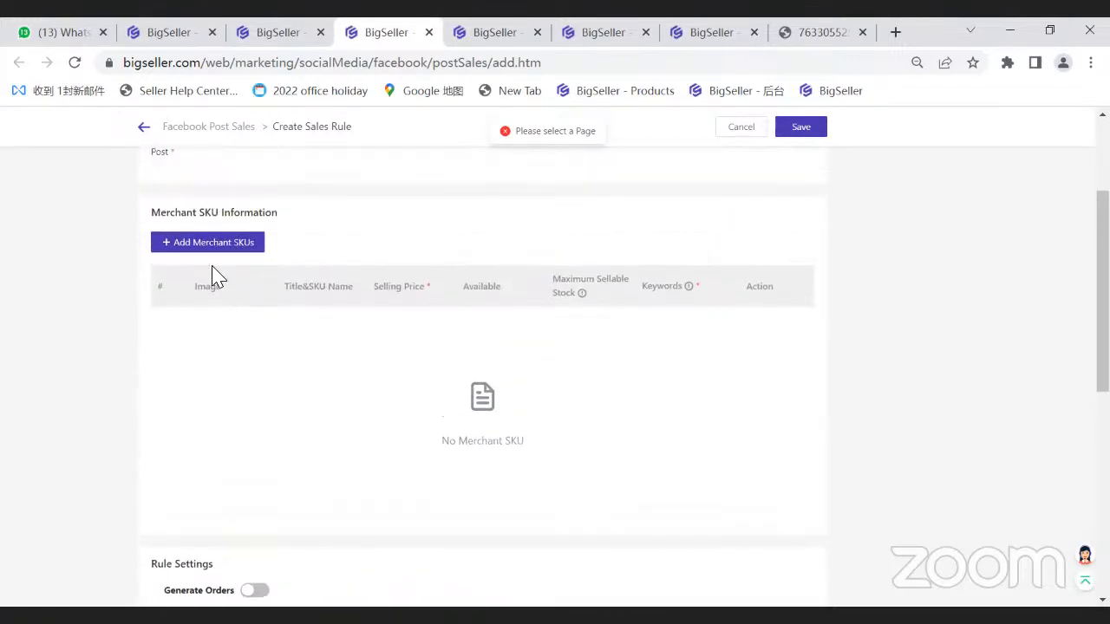
pyautogui.scroll(-6, 459, 425)
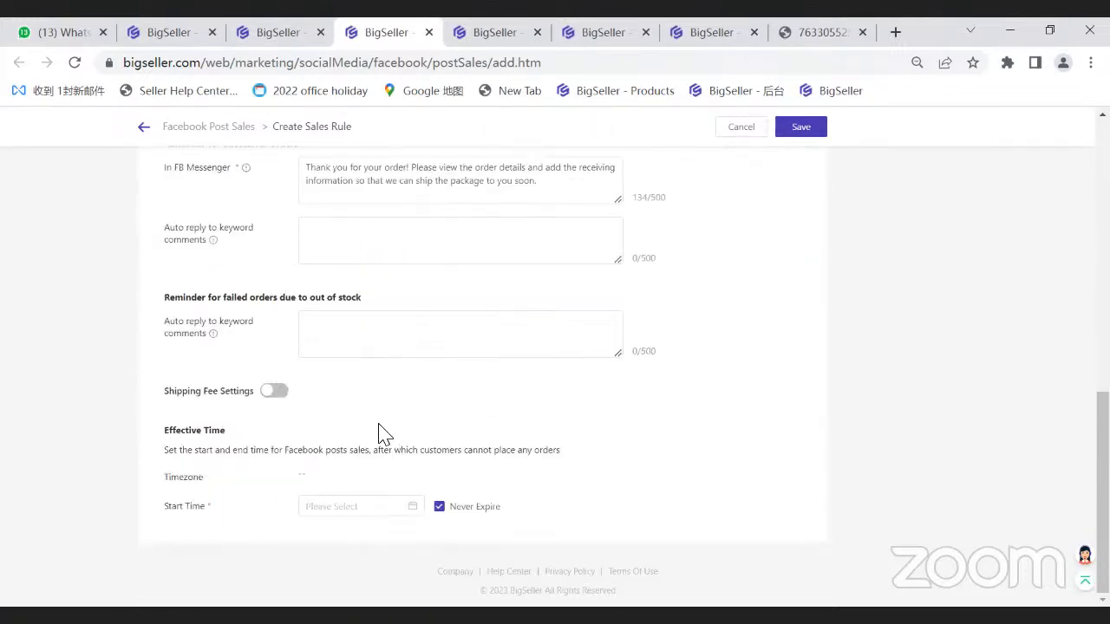
pyautogui.scroll(2, 257, 345)
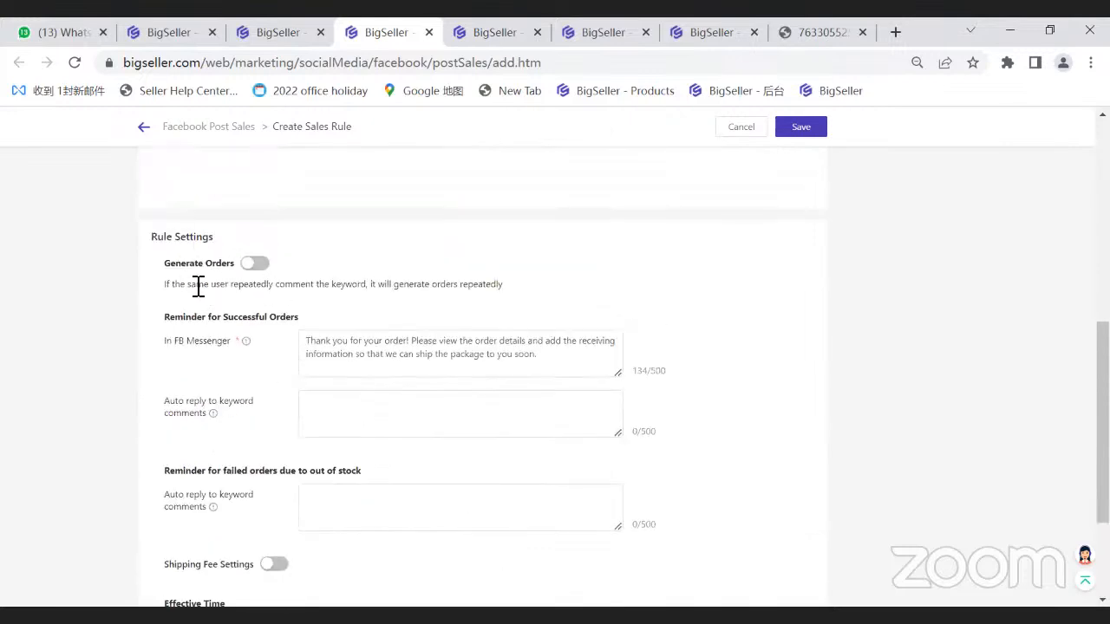
pyautogui.scroll(-2, 287, 347)
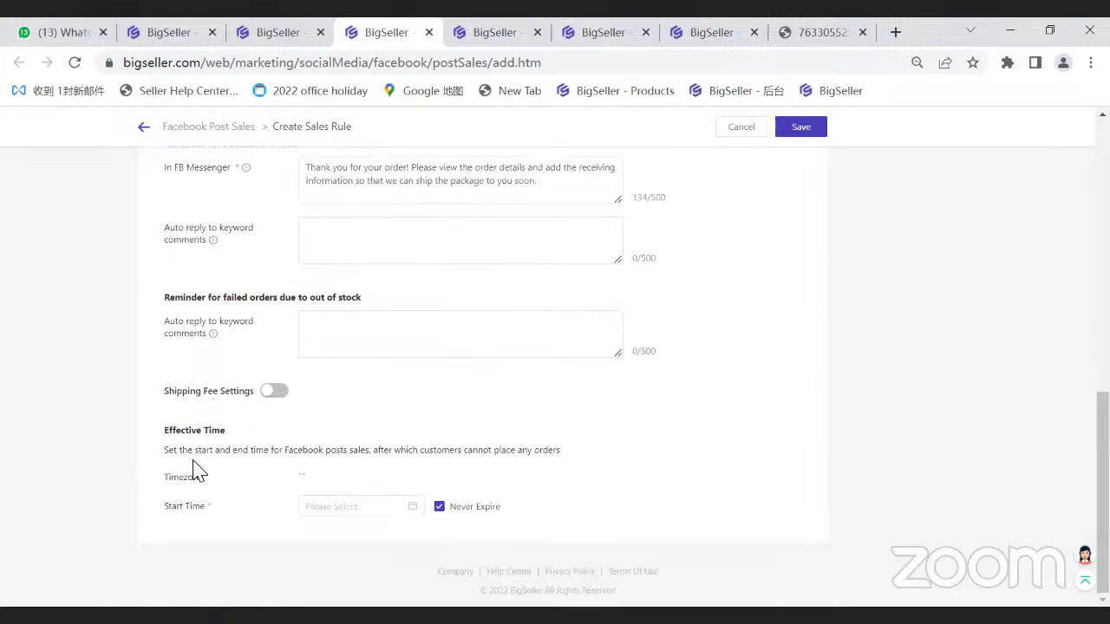
# Step: Highlight the Effective Time section and open the Start Time calendar of the sales rule
pyautogui.moveTo(169, 437); pyautogui.dragTo(227, 439)
pyautogui.click(254, 448)
pyautogui.click(321, 511)
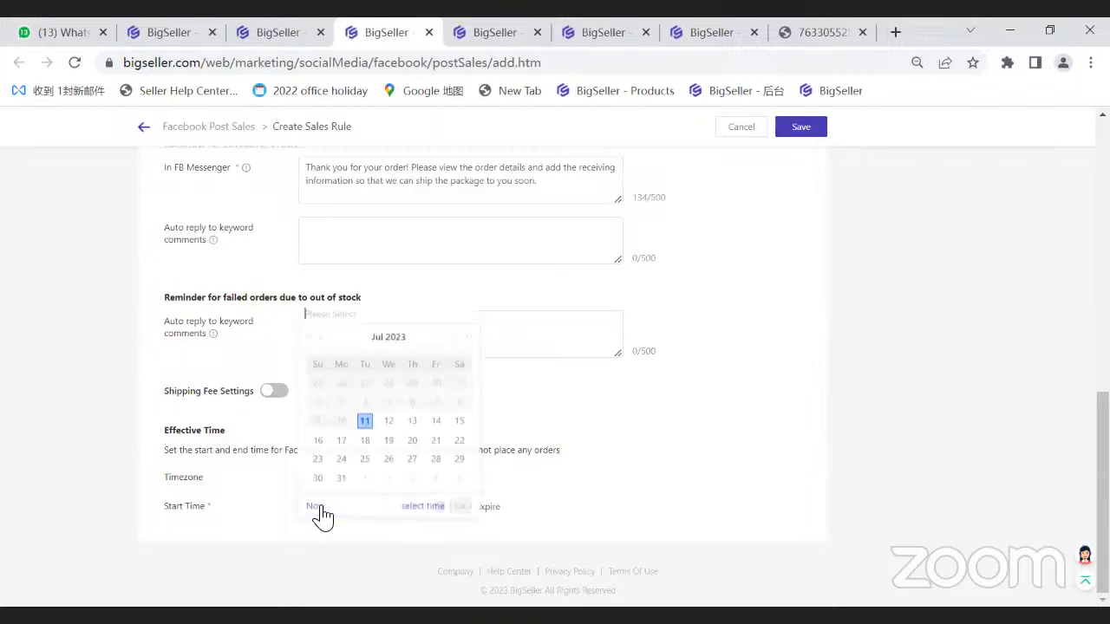
# Step: Return to the Facebook Post Sales list and examine the existing sales rules' statuses and times
pyautogui.click(283, 33)
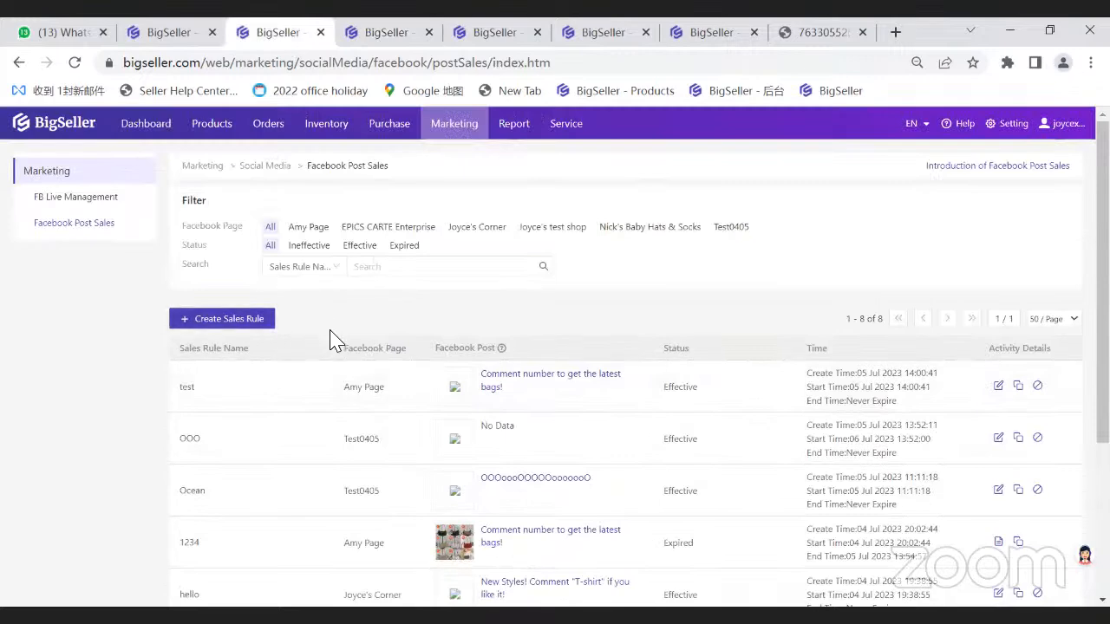
pyautogui.scroll(-2, 781, 402)
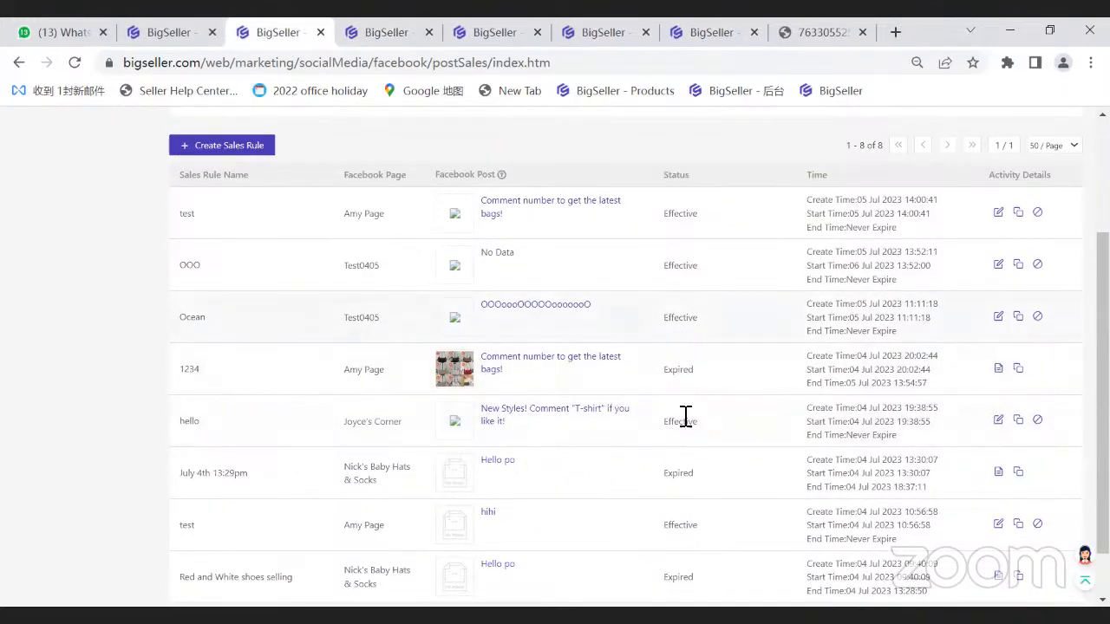
# Step: Highlight the End Time of the expired "1234" sales rule in the Facebook Post Sales list
pyautogui.moveTo(812, 384); pyautogui.dragTo(859, 384)
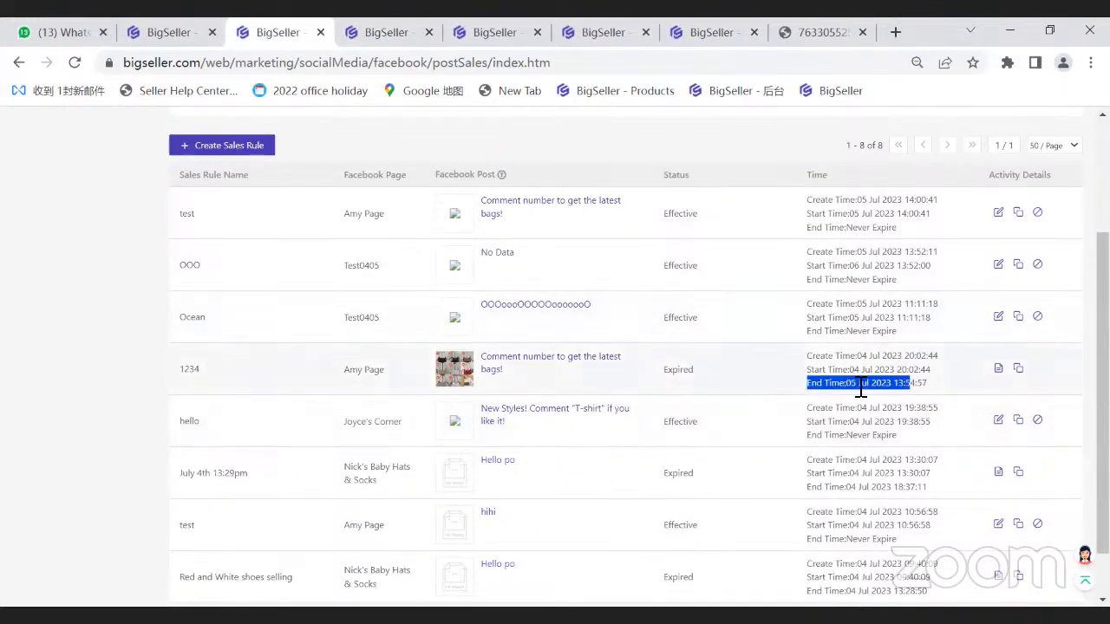
pyautogui.click(826, 388)
pyautogui.tripleClick(864, 384)
pyautogui.click(876, 389)
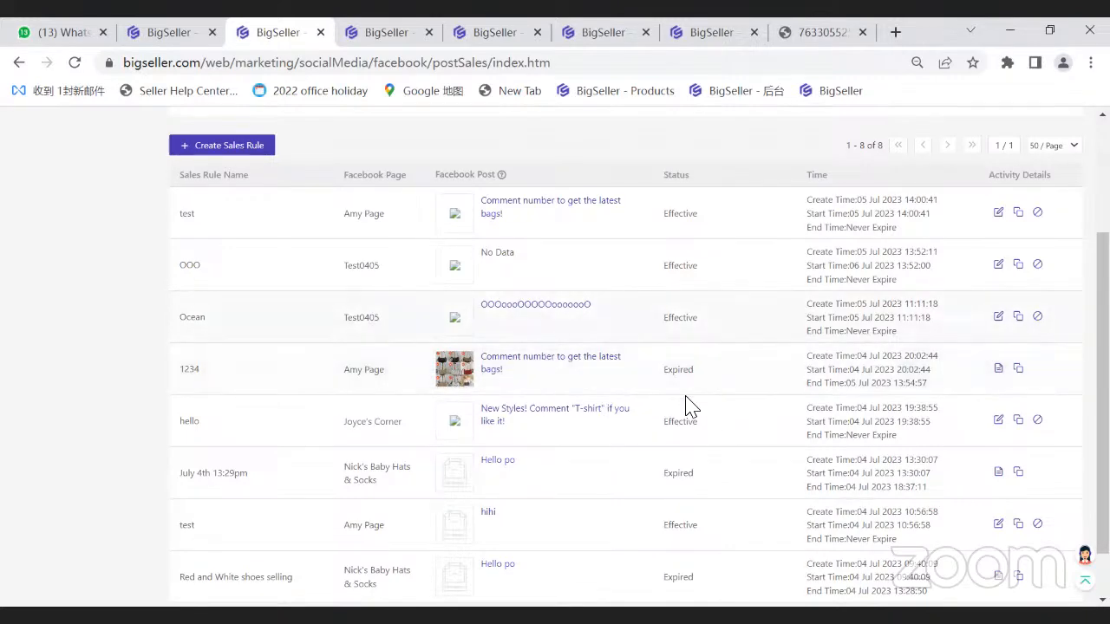
pyautogui.scroll(3, 607, 290)
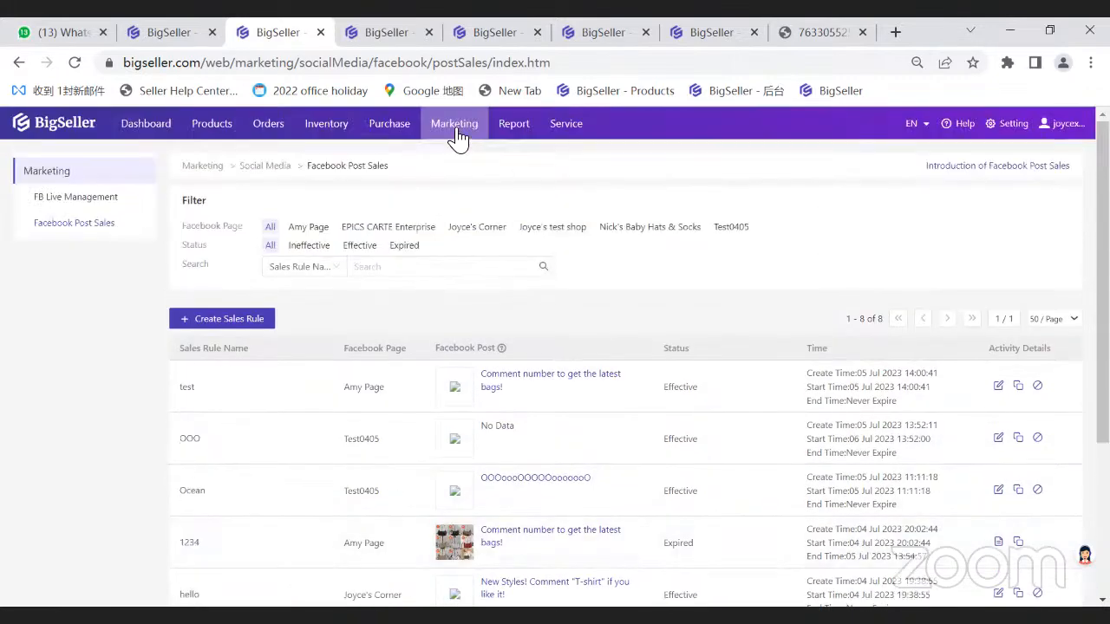
# Step: View the FB Live Management list, and return to the Facebook Post Sales list
pyautogui.moveTo(458, 136)
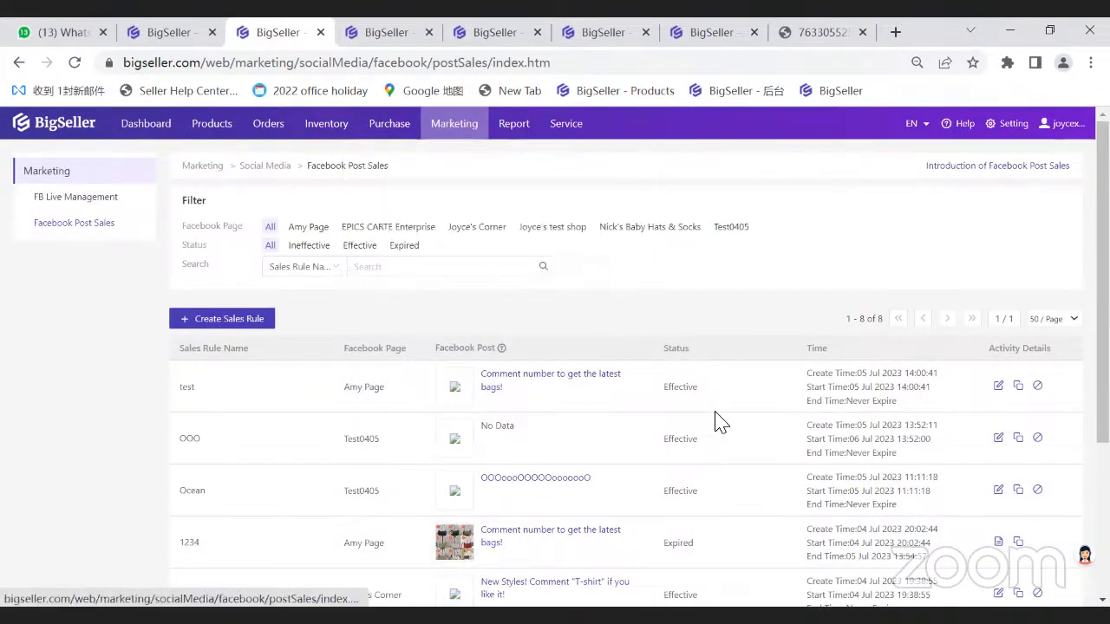
pyautogui.scroll(-1, 391, 247)
pyautogui.scroll(1, 391, 248)
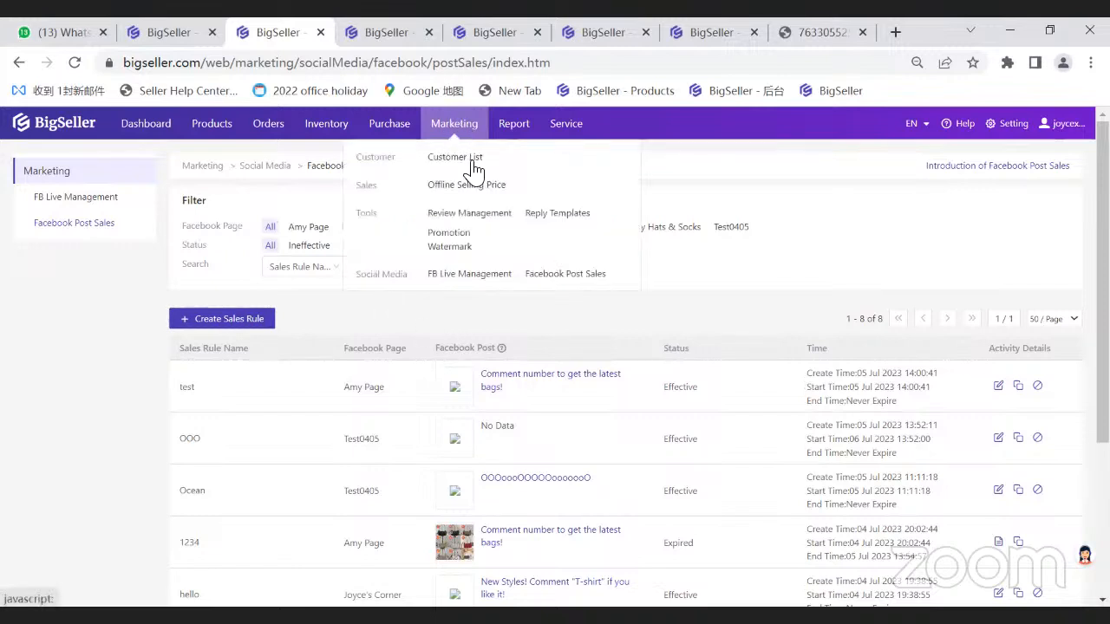
pyautogui.click(474, 276)
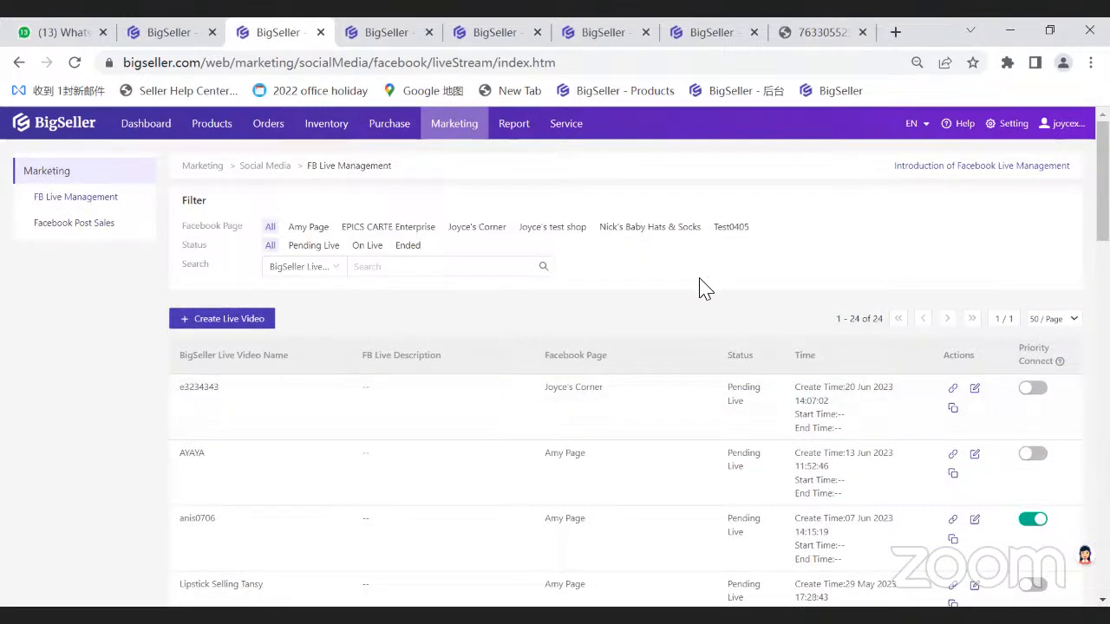
pyautogui.moveTo(454, 139)
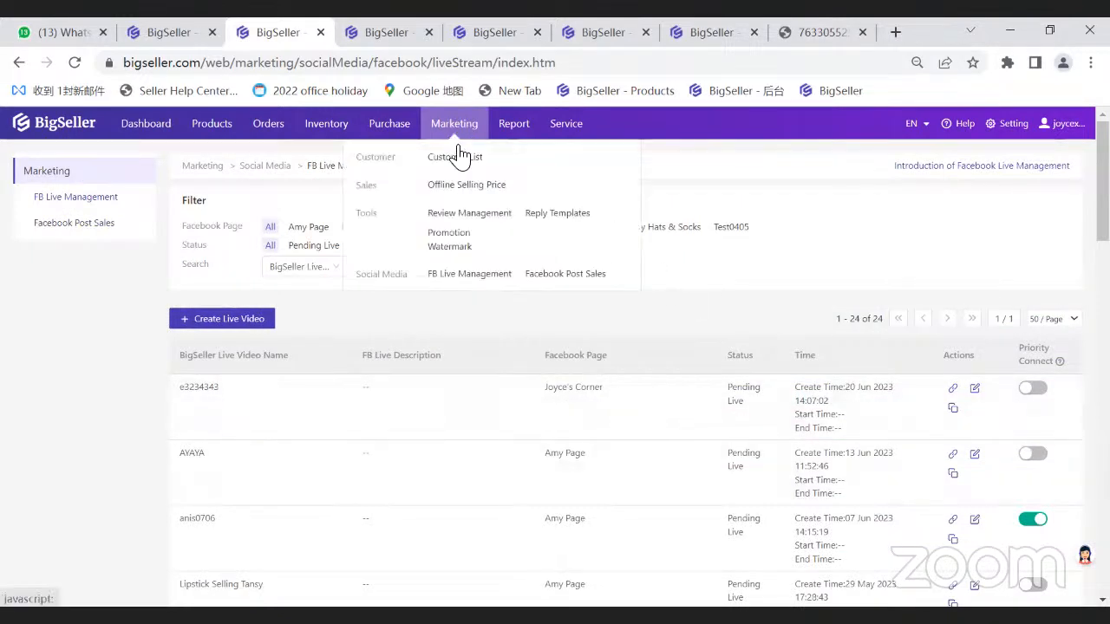
pyautogui.click(534, 274)
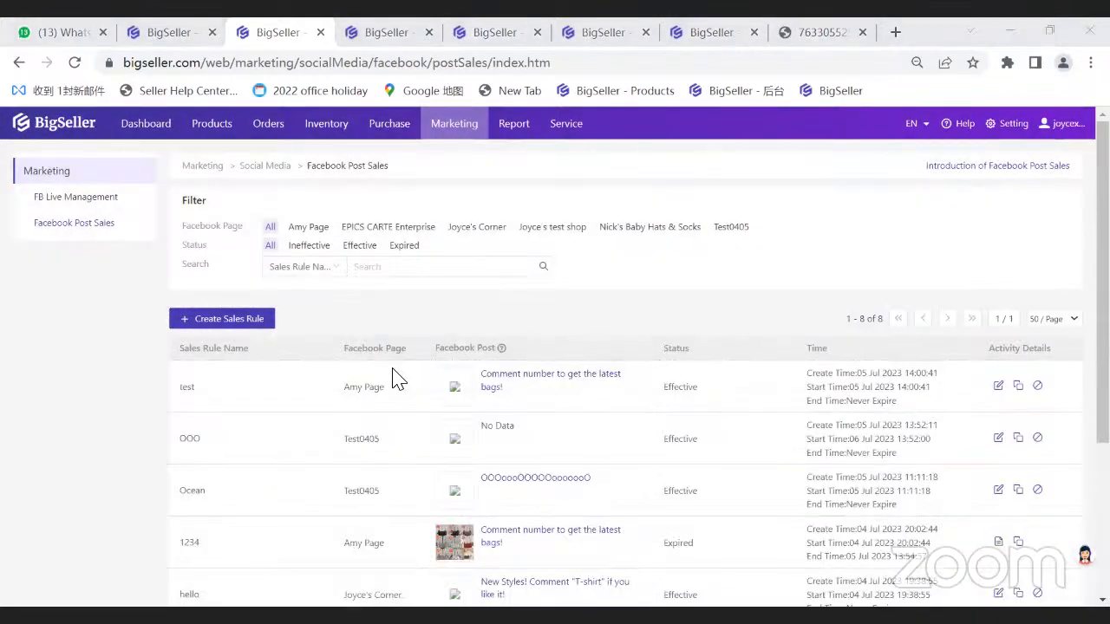
pyautogui.hotkey('alt', 'Tab')
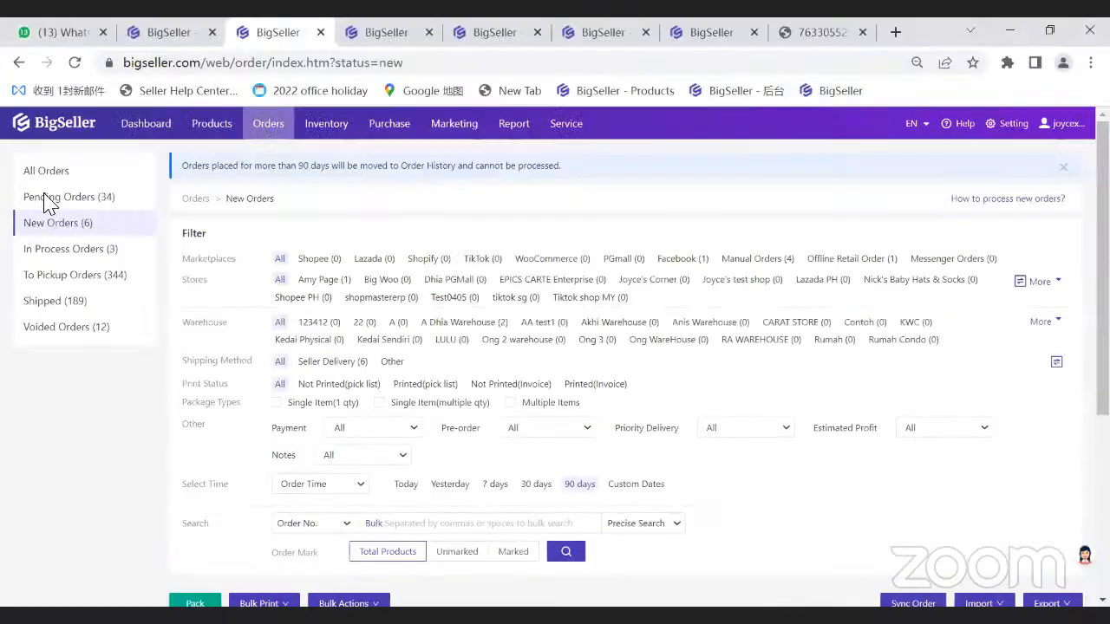
# Step: Open Pending Orders and show the extra actions for the first order waiting to be approved
pyautogui.click(48, 198)
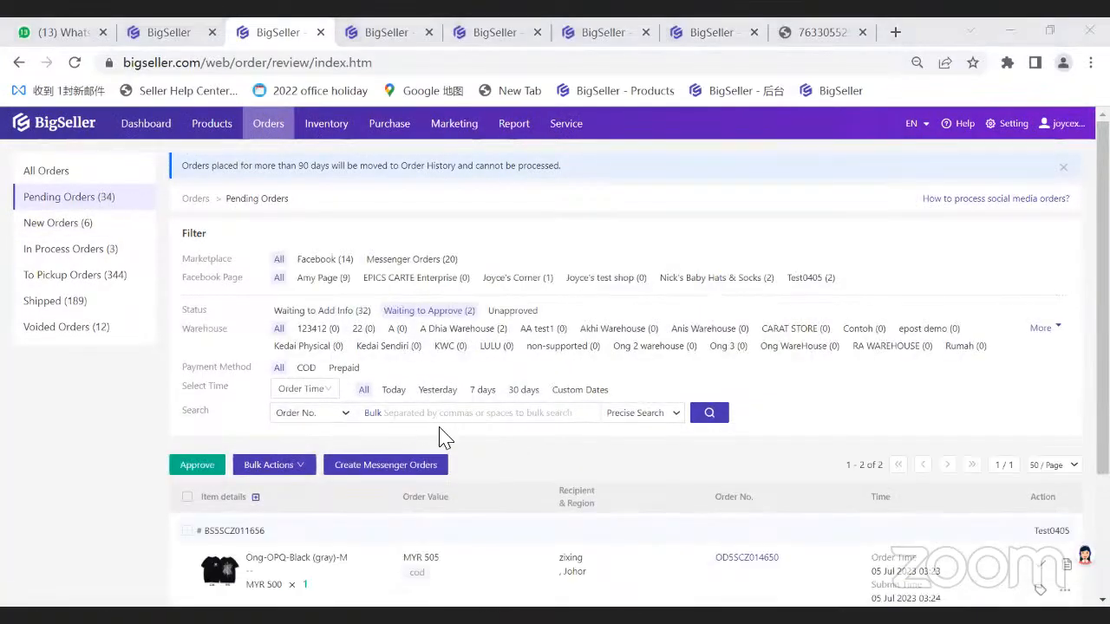
pyautogui.scroll(-1, 448, 389)
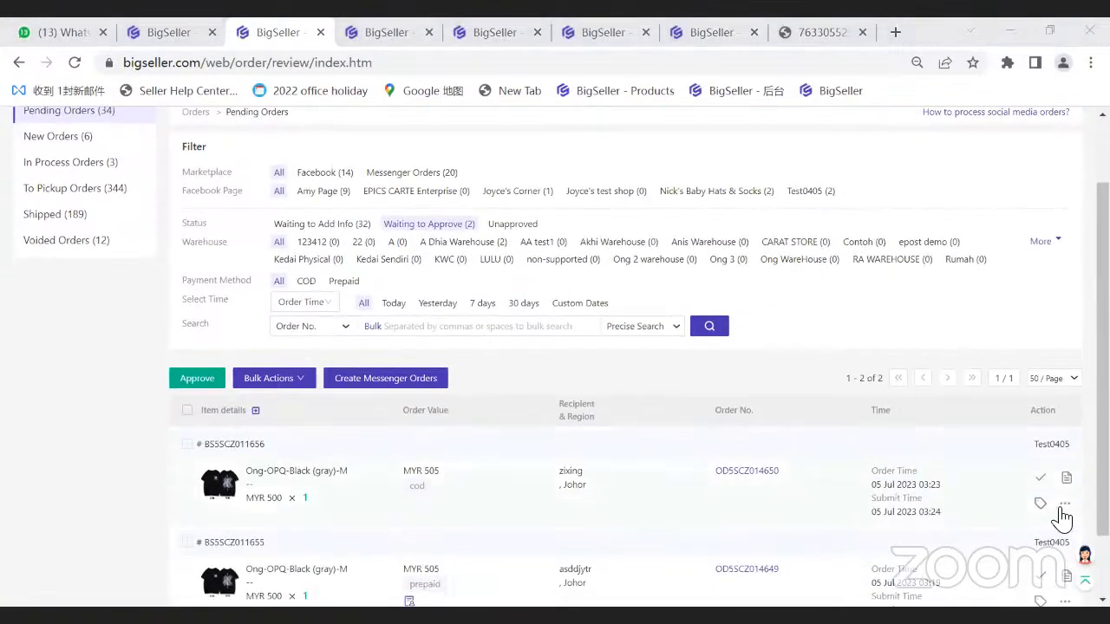
pyautogui.click(1063, 510)
pyautogui.scroll(-1, 1003, 471)
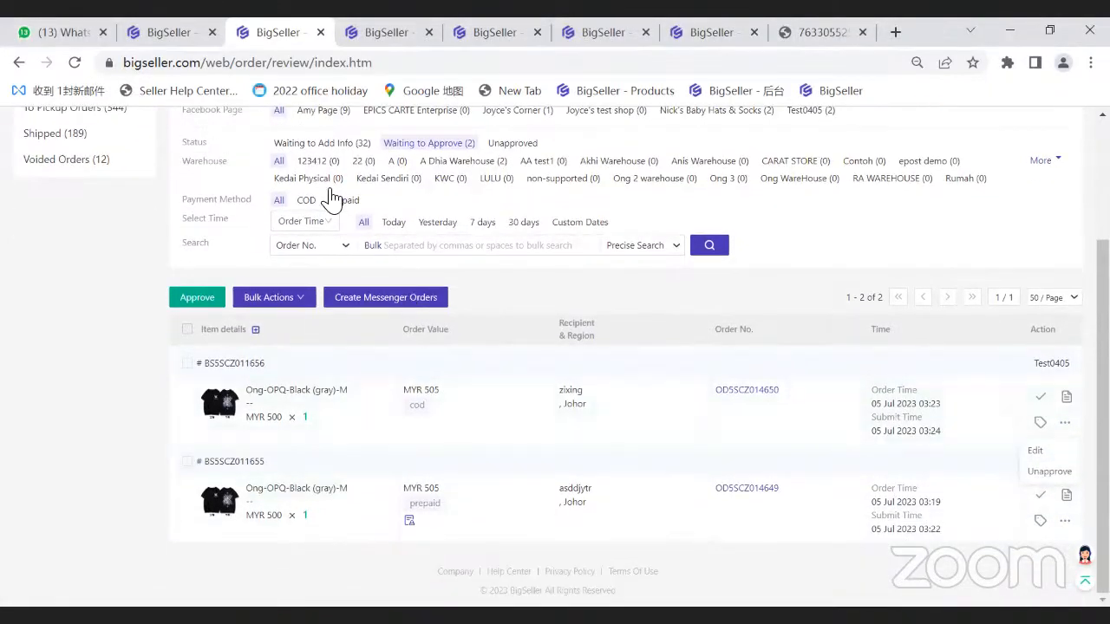
# Step: Filter the pending orders to Waiting to Add Info and show the extra actions for the Bag0807-Brown messenger order
pyautogui.click(327, 145)
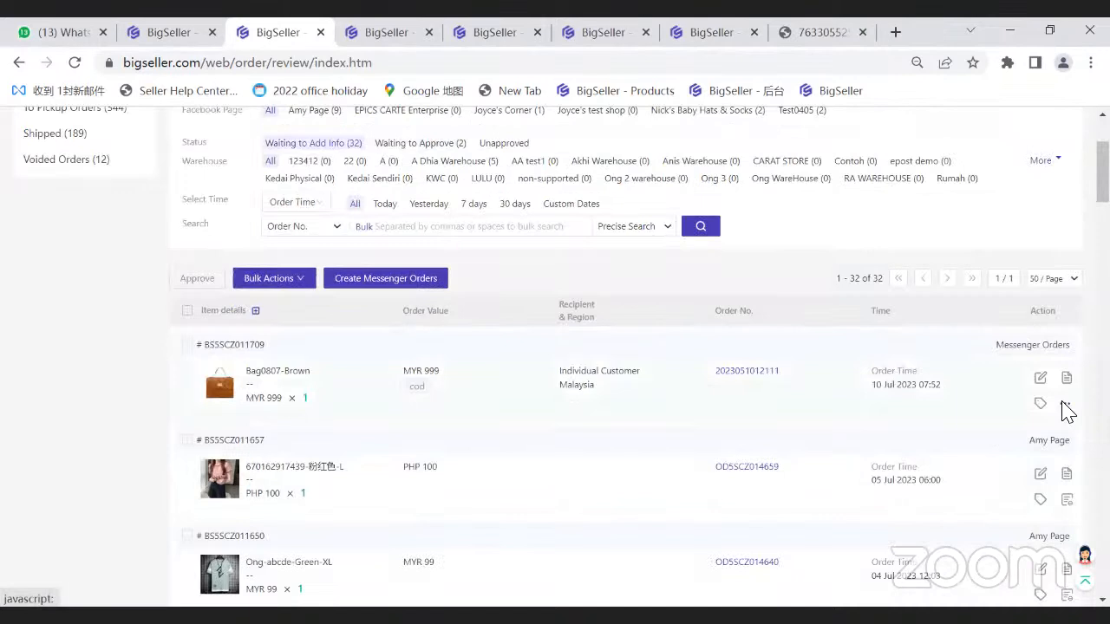
pyautogui.click(1064, 404)
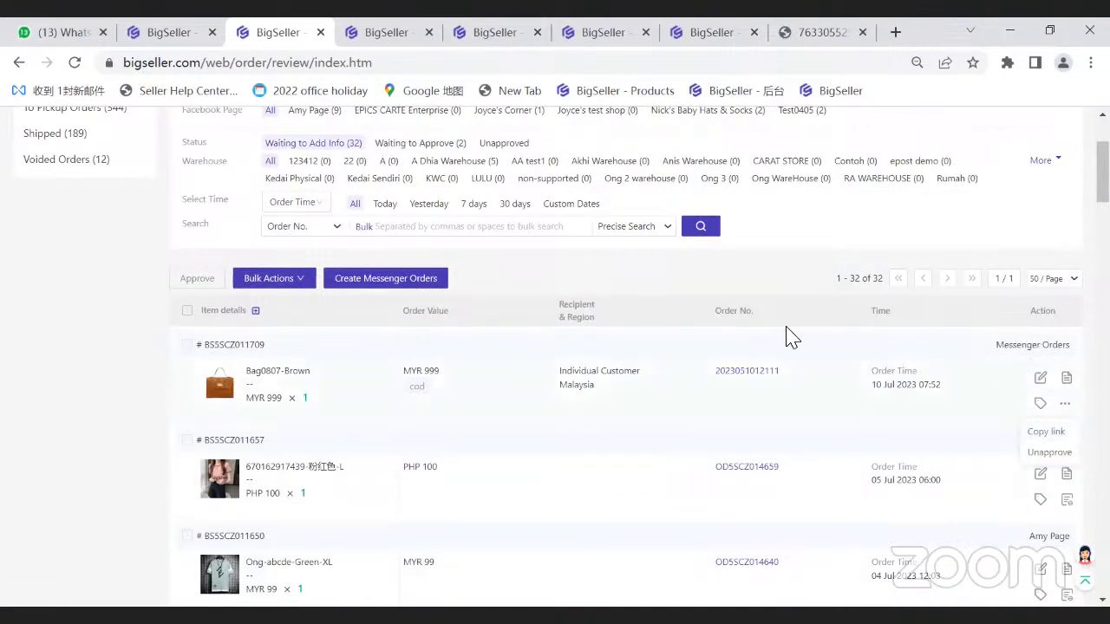
pyautogui.scroll(1, 569, 359)
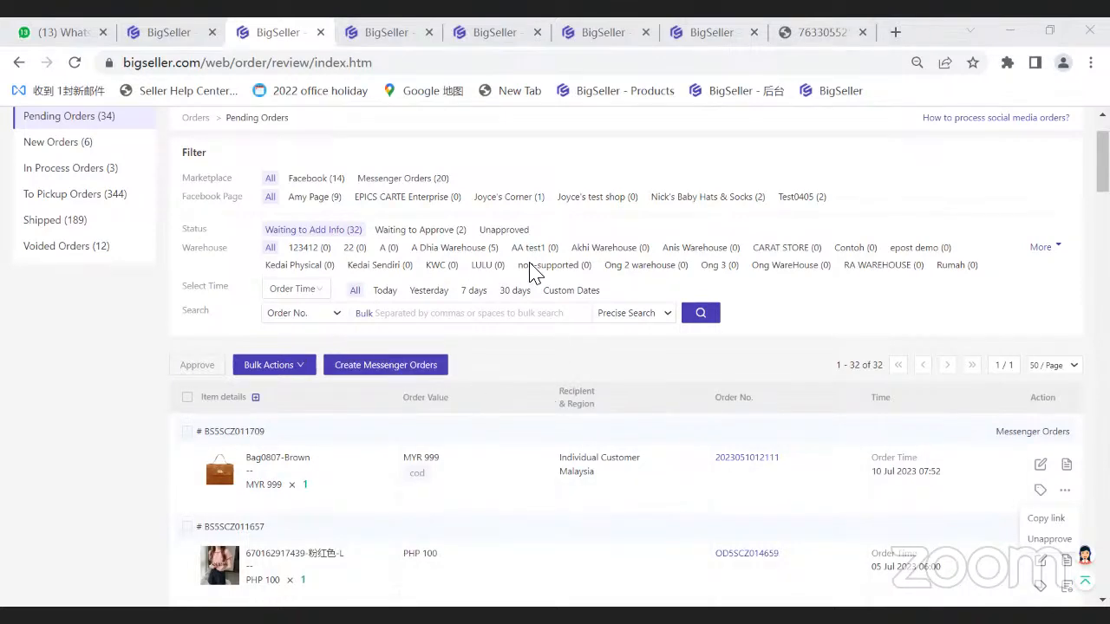
pyautogui.scroll(1, 468, 358)
pyautogui.scroll(2, 468, 363)
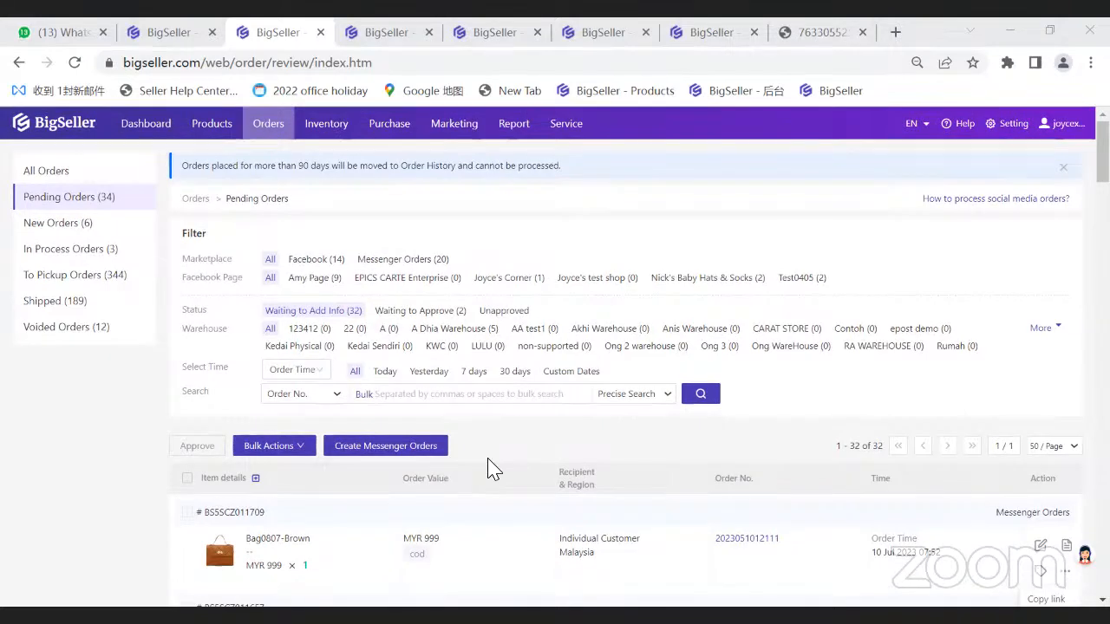
# Step: Check the presentation agenda, and view the 3PL Logistics Service couriers for Malaysia, Philippines, Vietnam and Thailand
pyautogui.hotkey('alt', 'Tab')
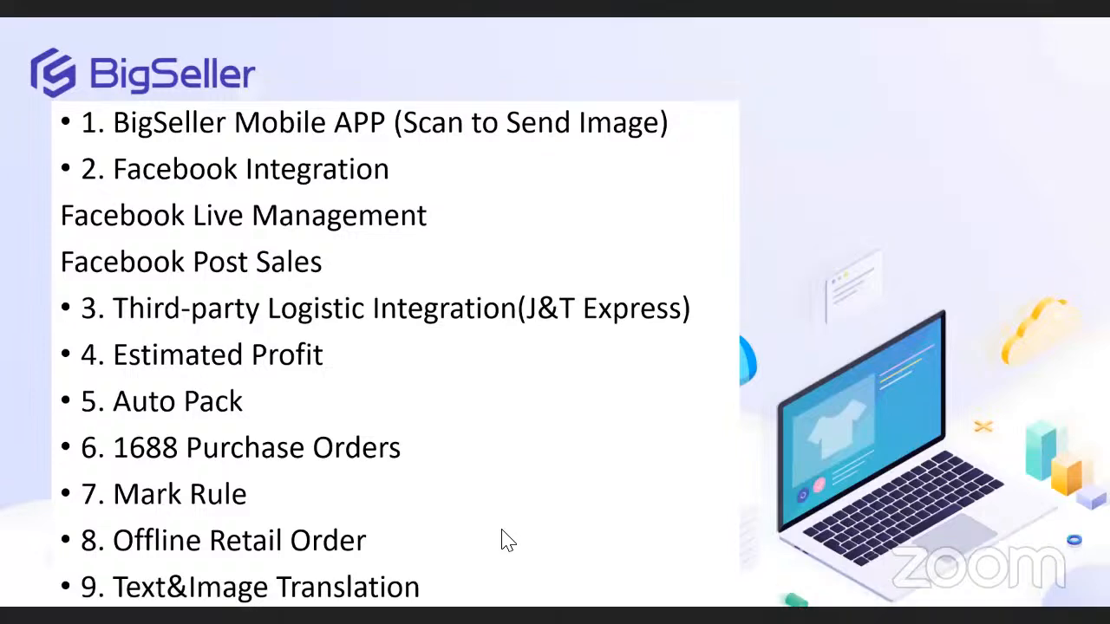
pyautogui.hotkey('alt', 'Tab')
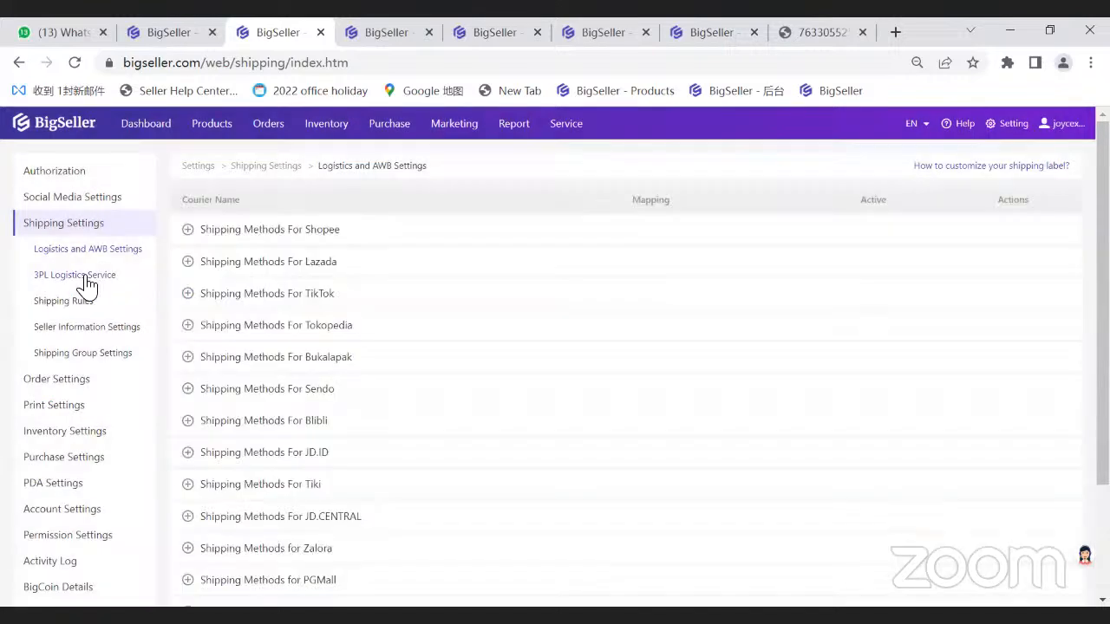
pyautogui.click(86, 277)
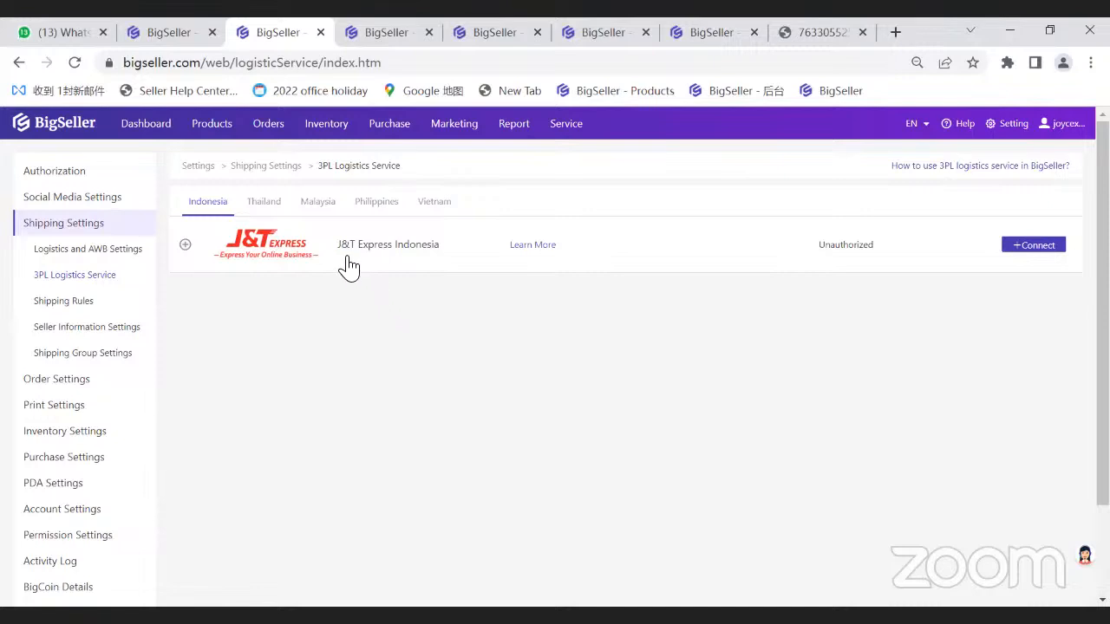
pyautogui.click(318, 204)
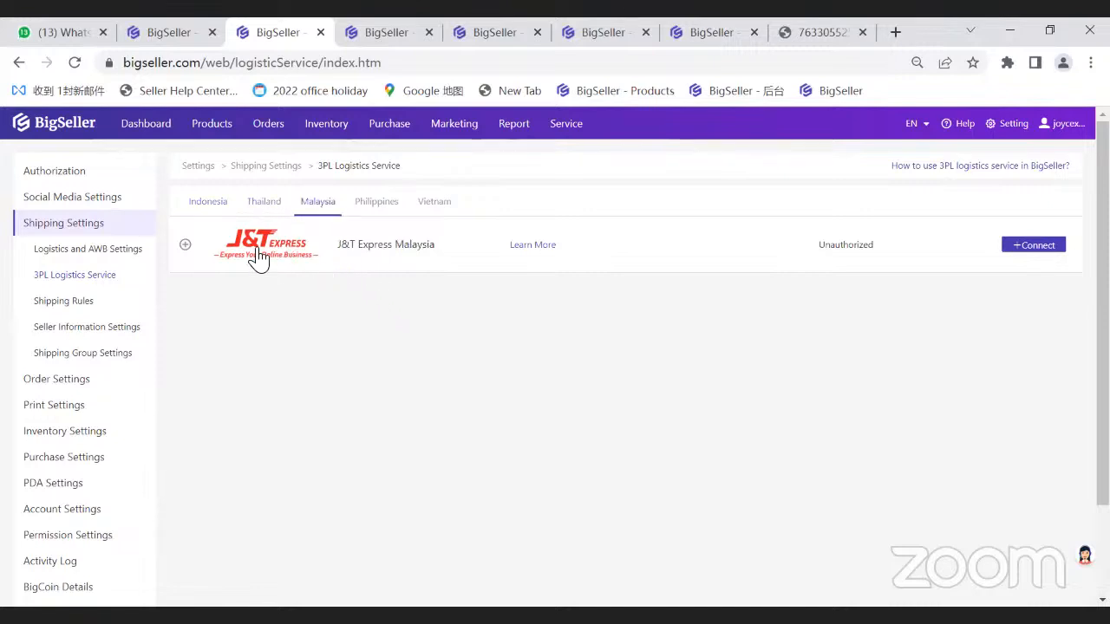
pyautogui.click(373, 203)
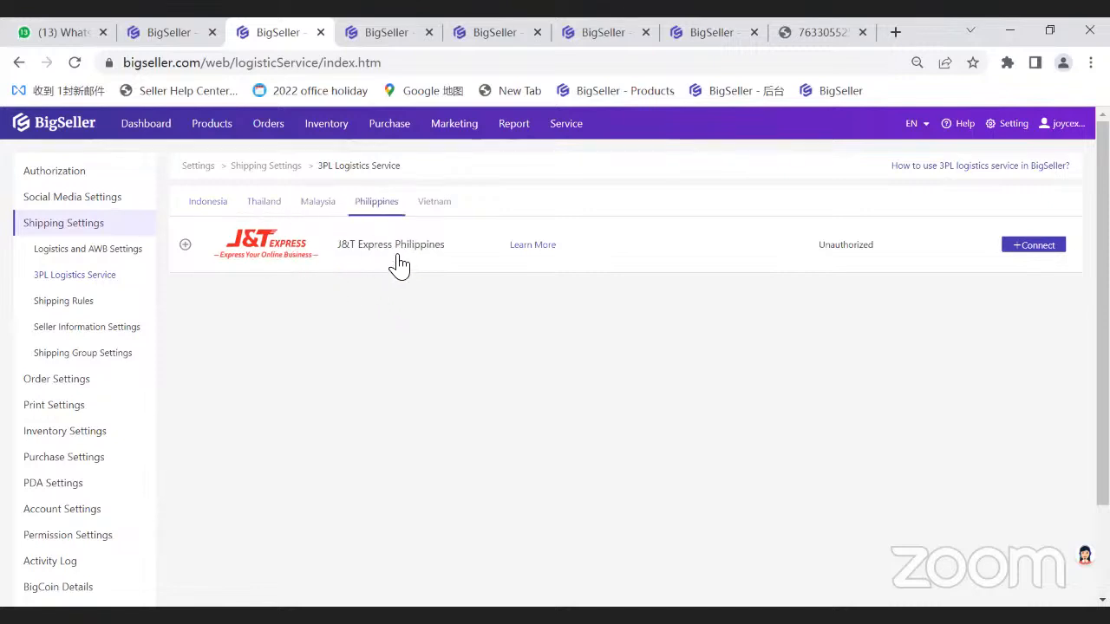
pyautogui.click(430, 206)
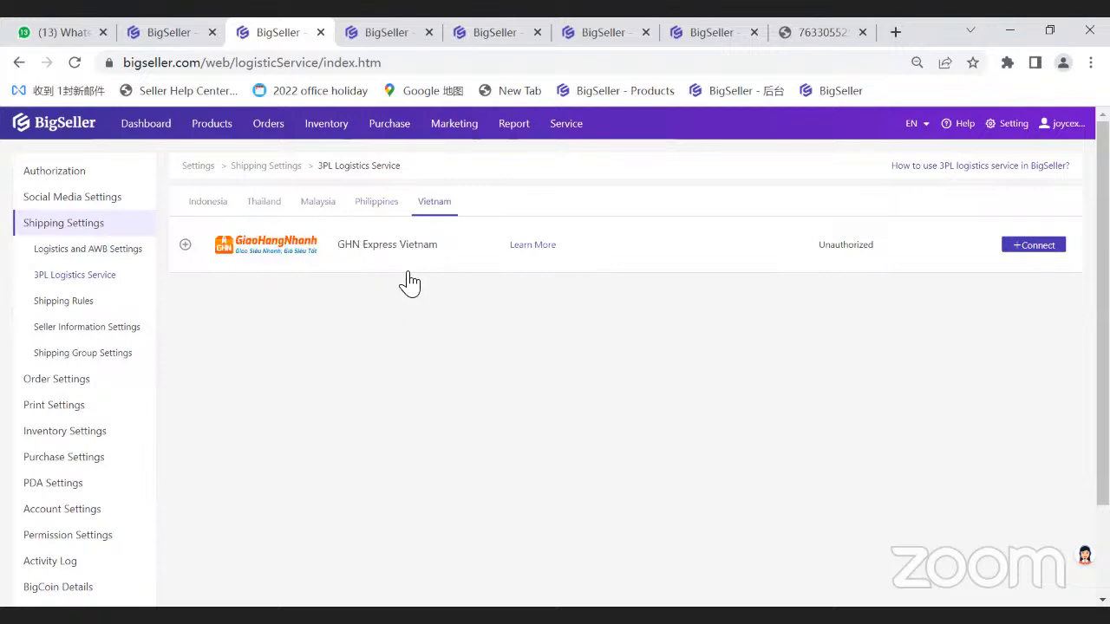
pyautogui.click(263, 206)
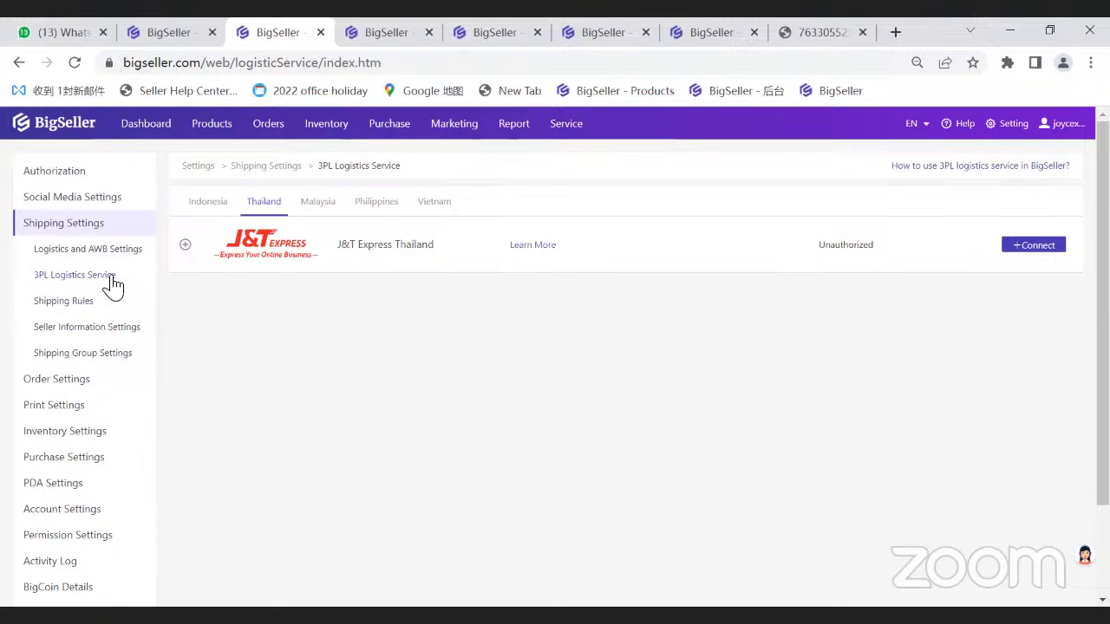
# Step: View the Pending Orders page, and reopen the 3PL Logistics Service settings
pyautogui.moveTo(274, 139)
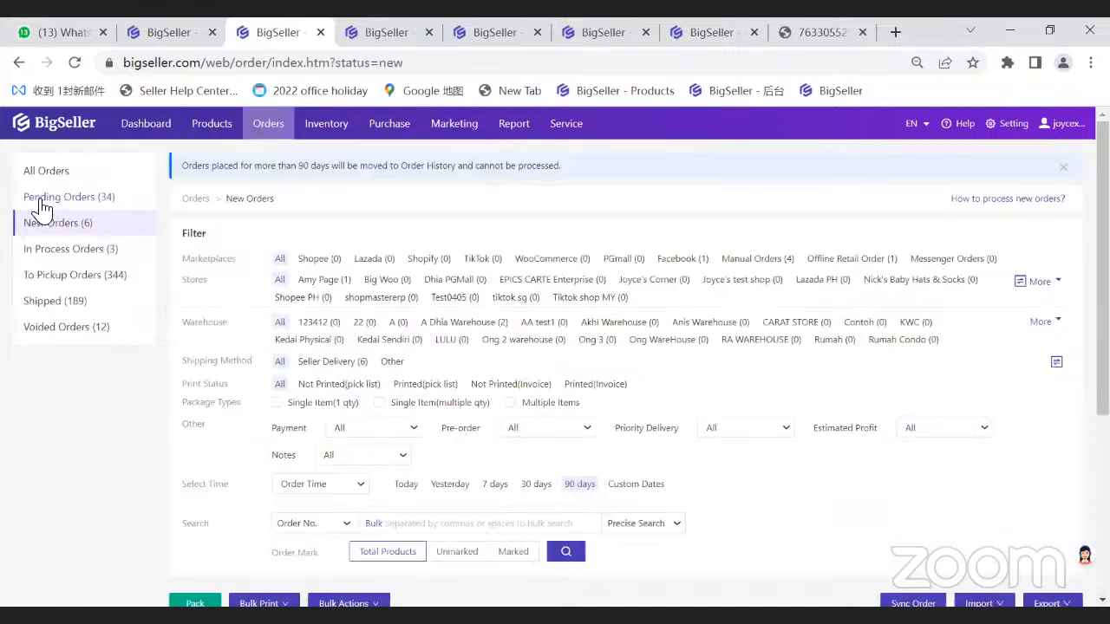
pyautogui.click(39, 199)
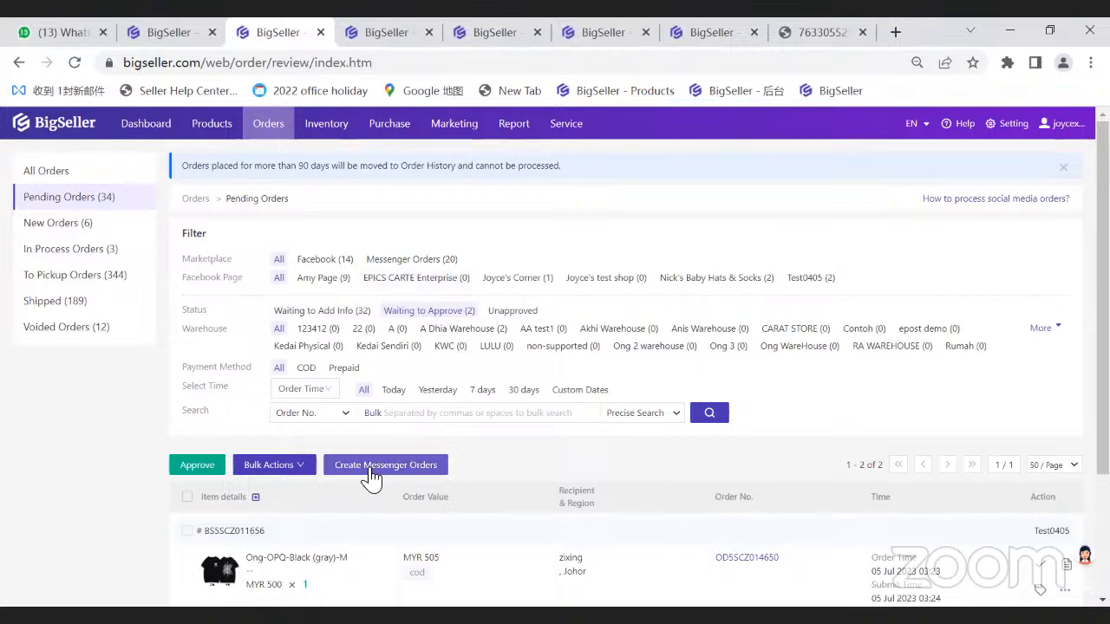
pyautogui.moveTo(278, 137)
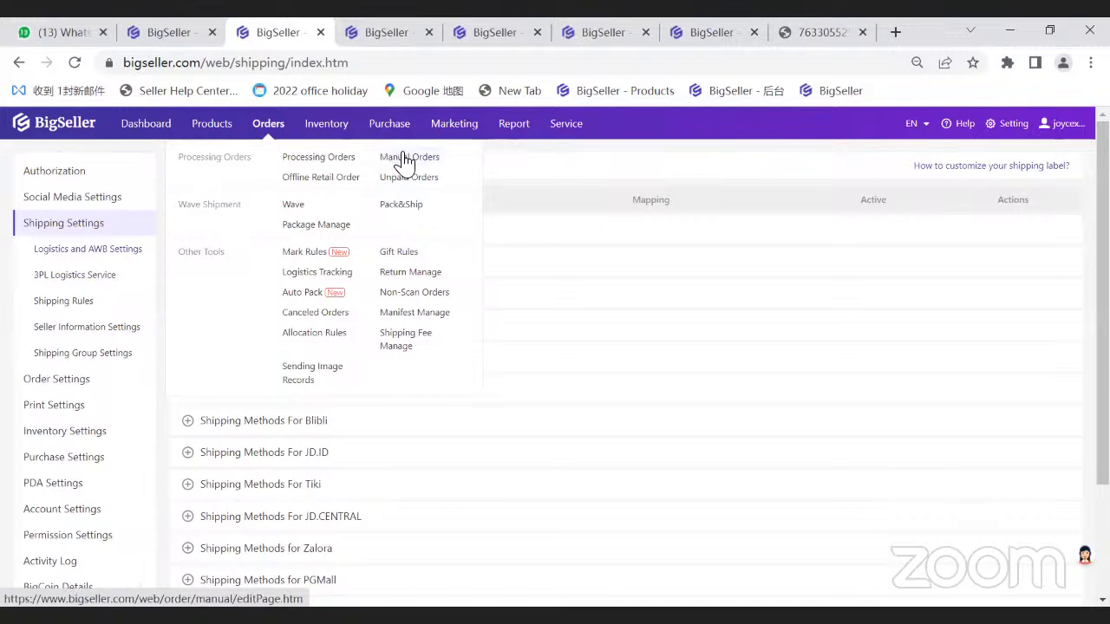
pyautogui.click(97, 273)
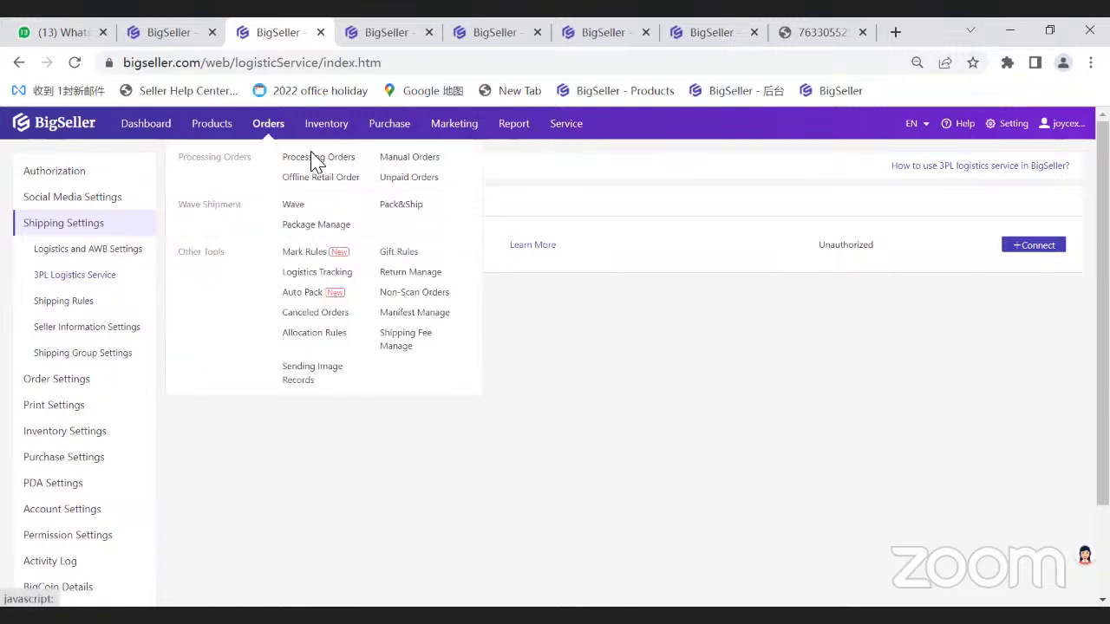
# Step: View the Add Shipping Information form of the manual order in New Orders, and close it without entering anything
pyautogui.click(316, 158)
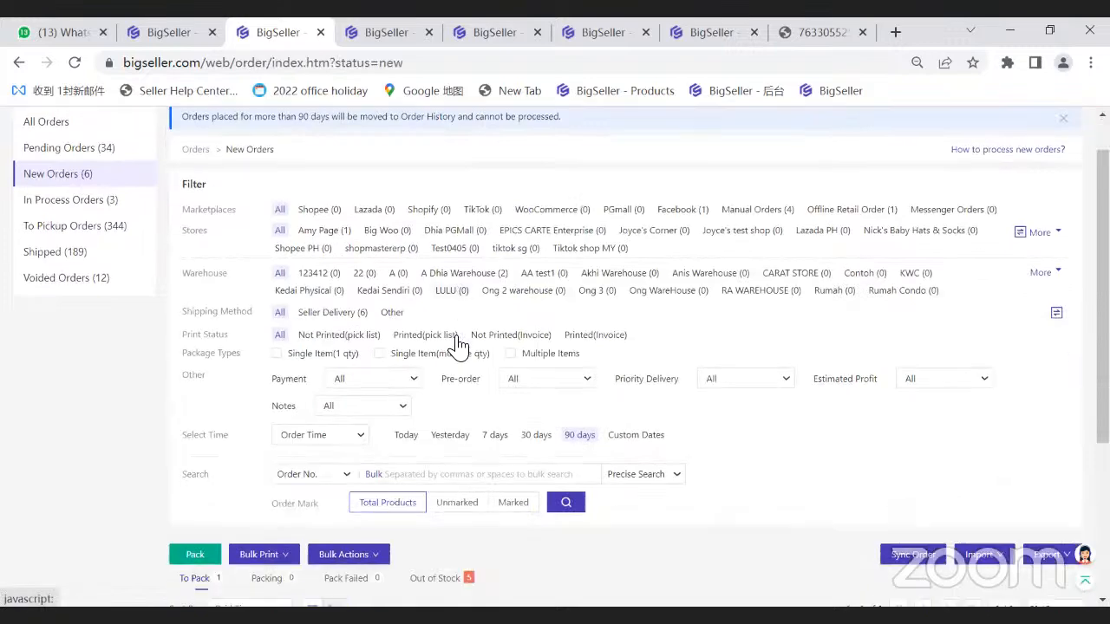
pyautogui.scroll(-5, 459, 347)
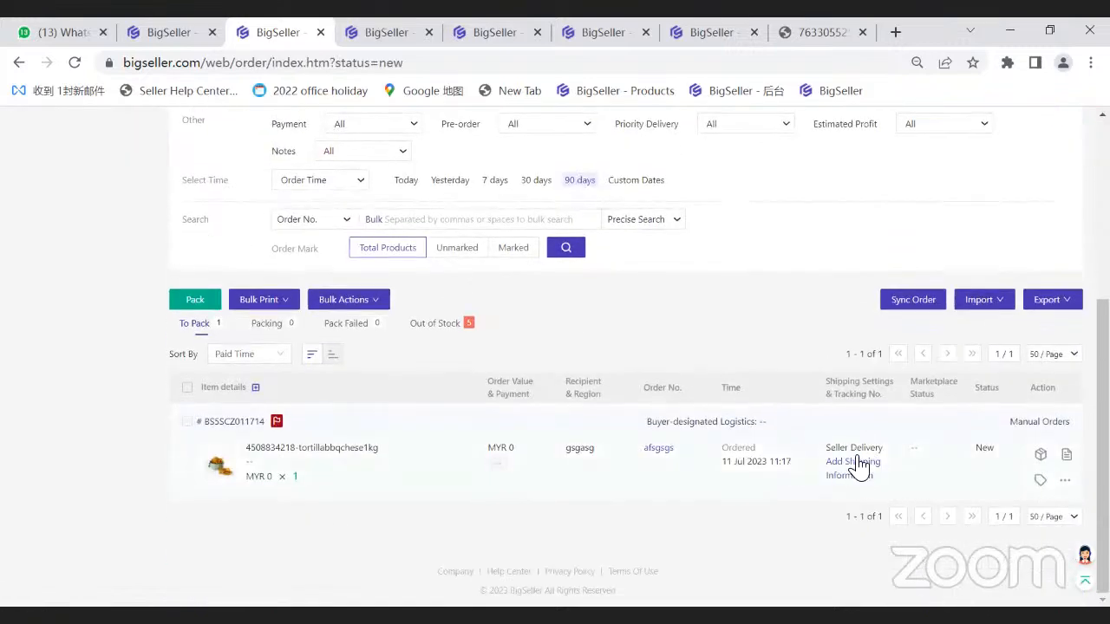
pyautogui.click(853, 463)
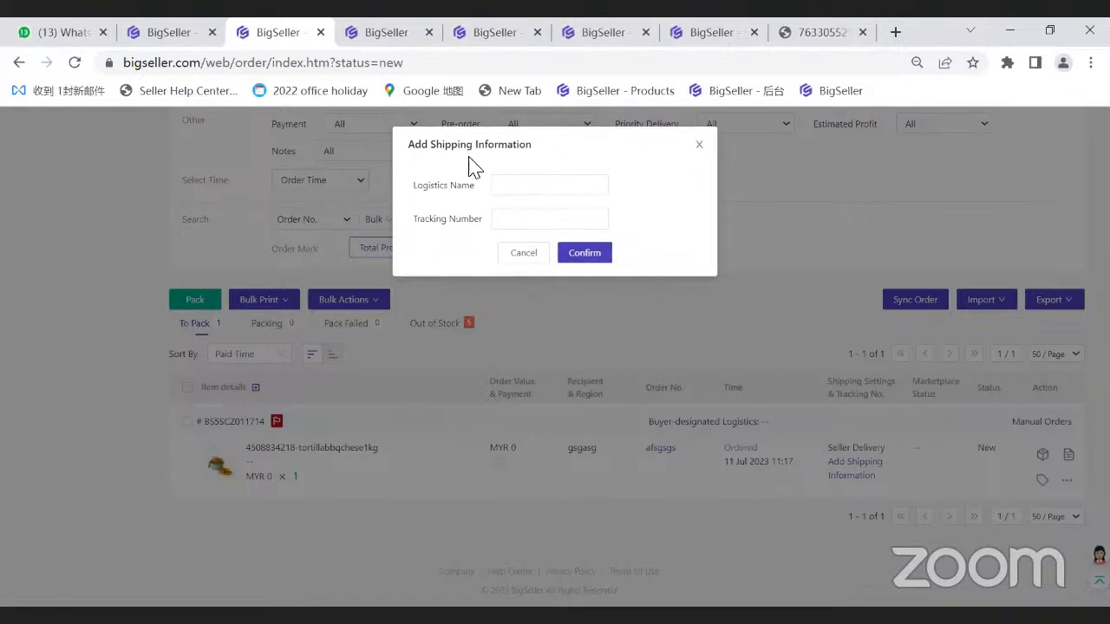
pyautogui.click(699, 145)
pyautogui.scroll(5, 834, 216)
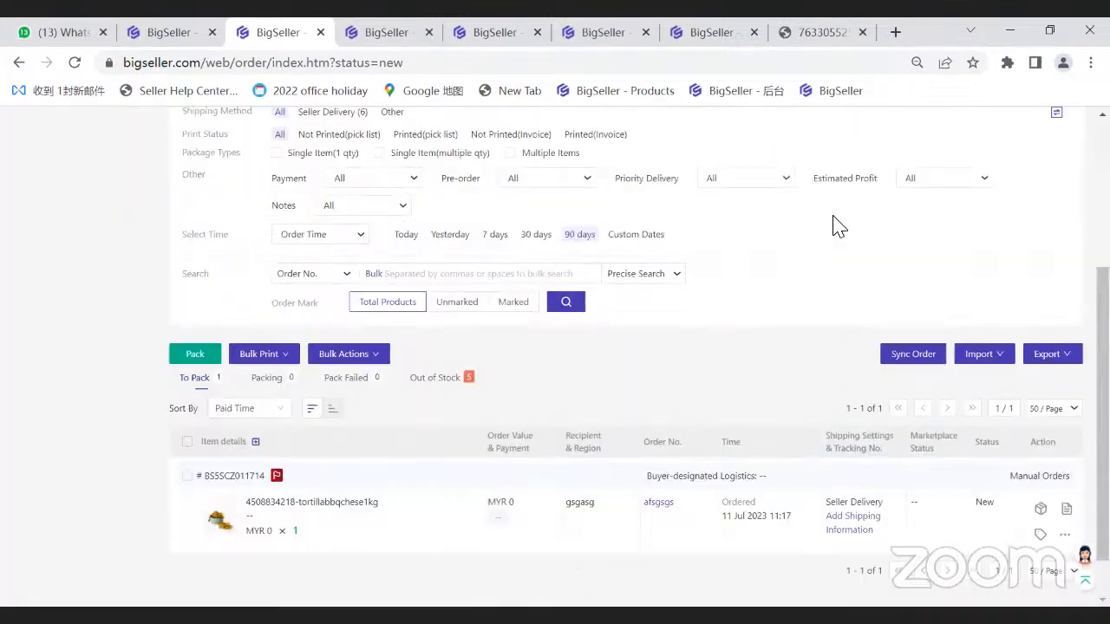
# Step: Search the Help Center for "3pl" and read the J&T Express connection step in the article "How to use 3PL logistics service in BigSeller?"
pyautogui.moveTo(958, 124)
pyautogui.click(904, 157)
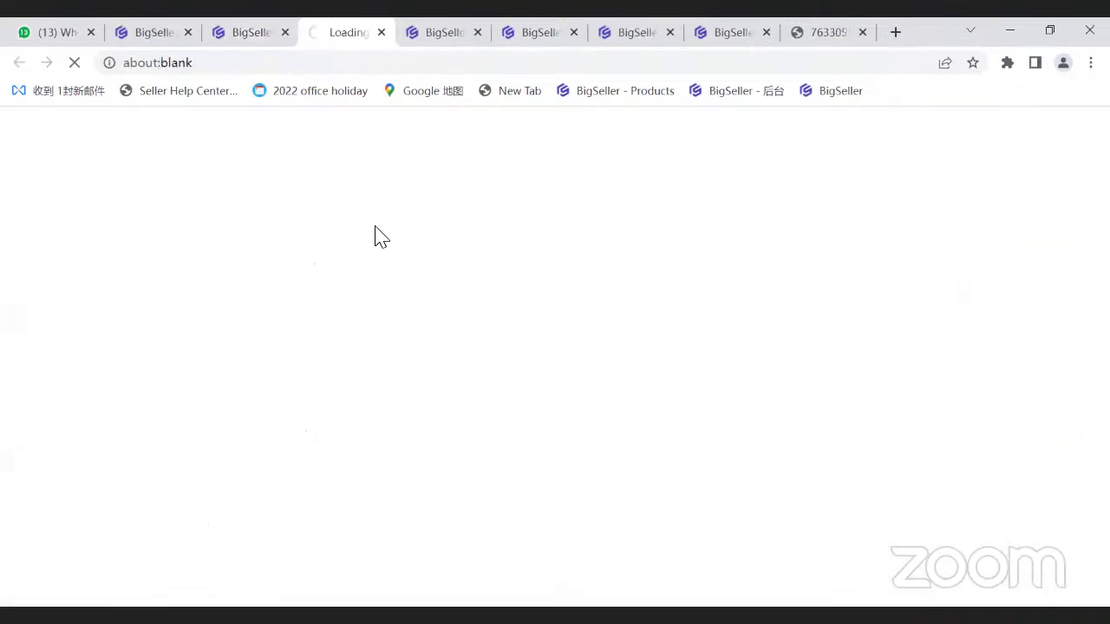
pyautogui.click(360, 236)
pyautogui.write('3')
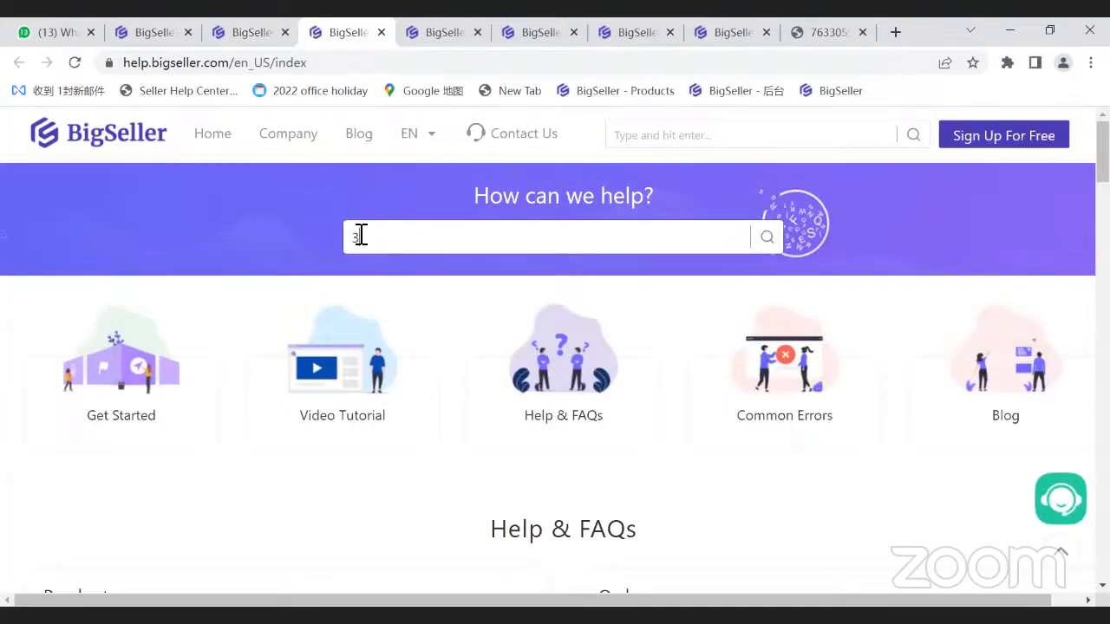
pyautogui.write('pl')
pyautogui.press('Return')
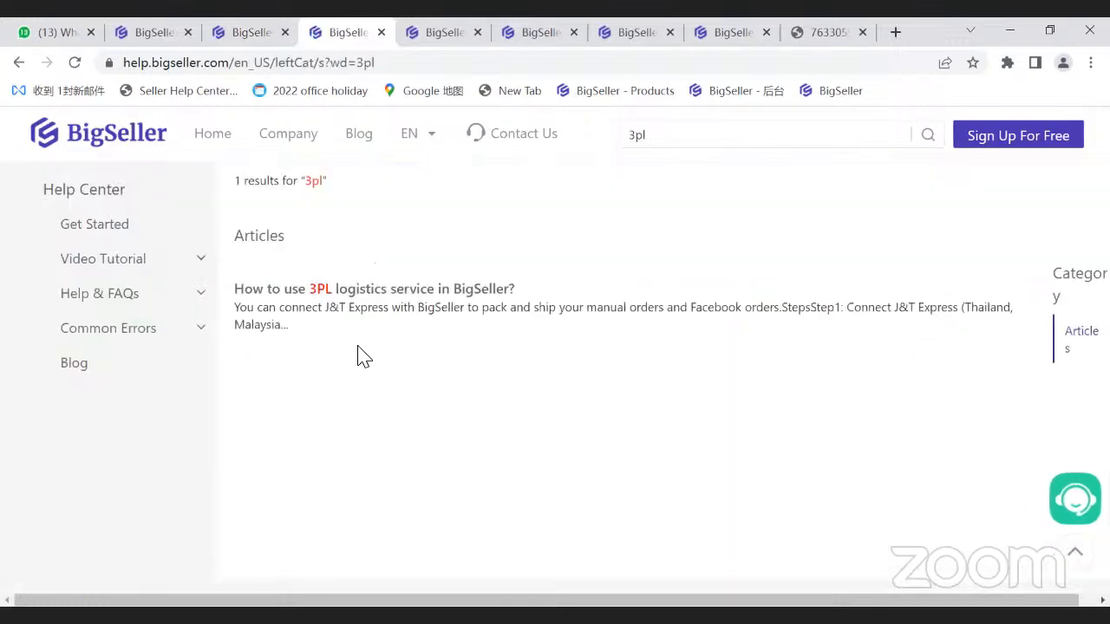
pyautogui.click(362, 299)
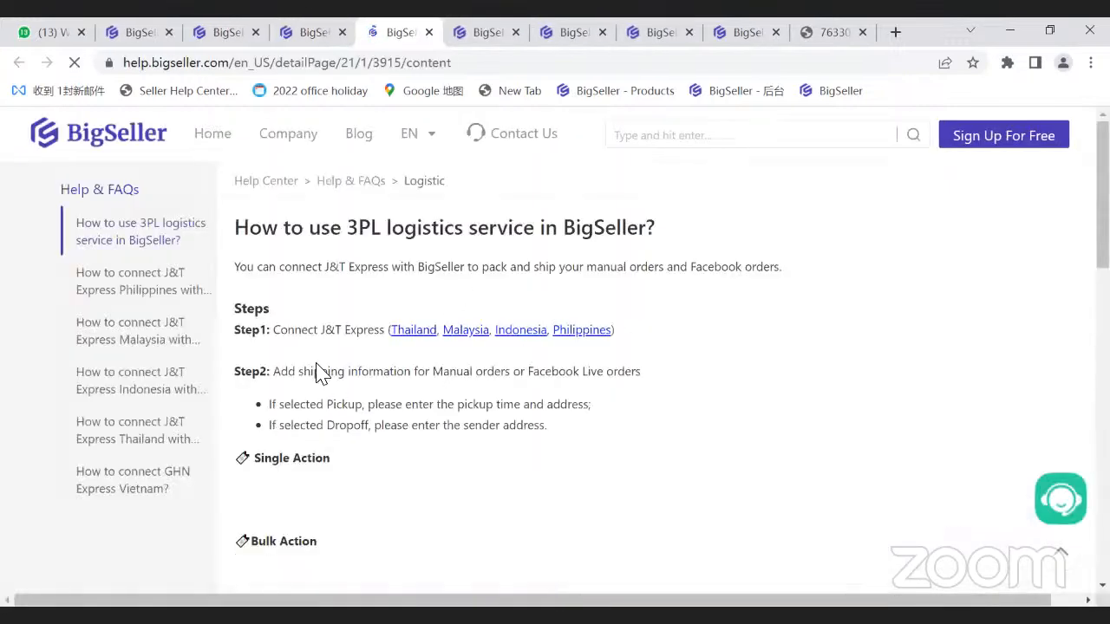
pyautogui.moveTo(273, 331); pyautogui.dragTo(350, 331)
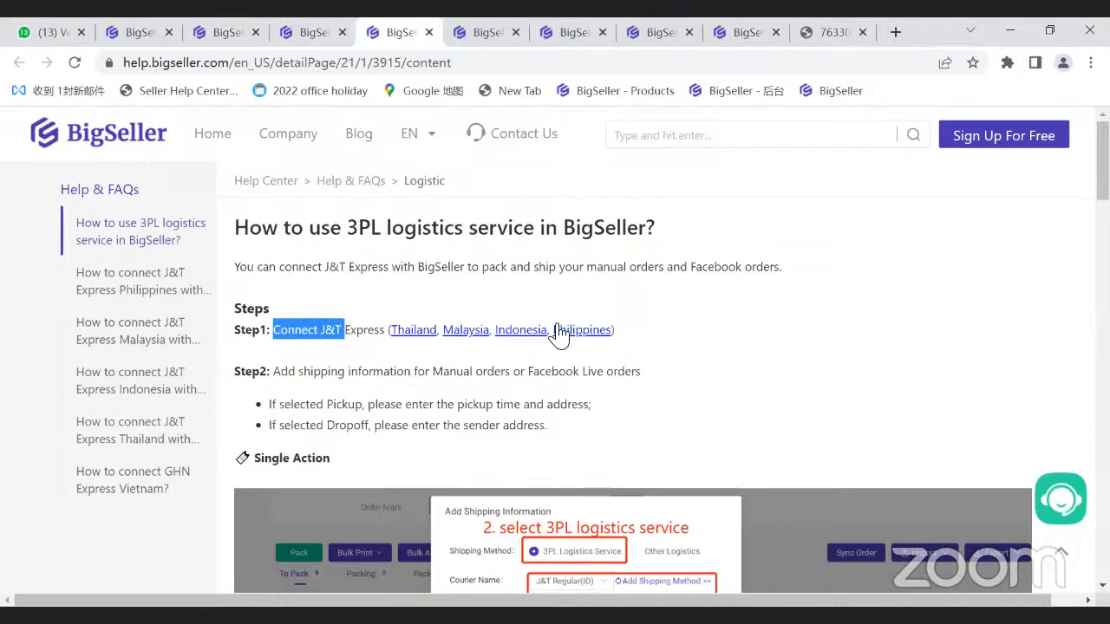
# Step: Review the single and bulk action instructions in the article on using 3PL logistics service
pyautogui.click(698, 306)
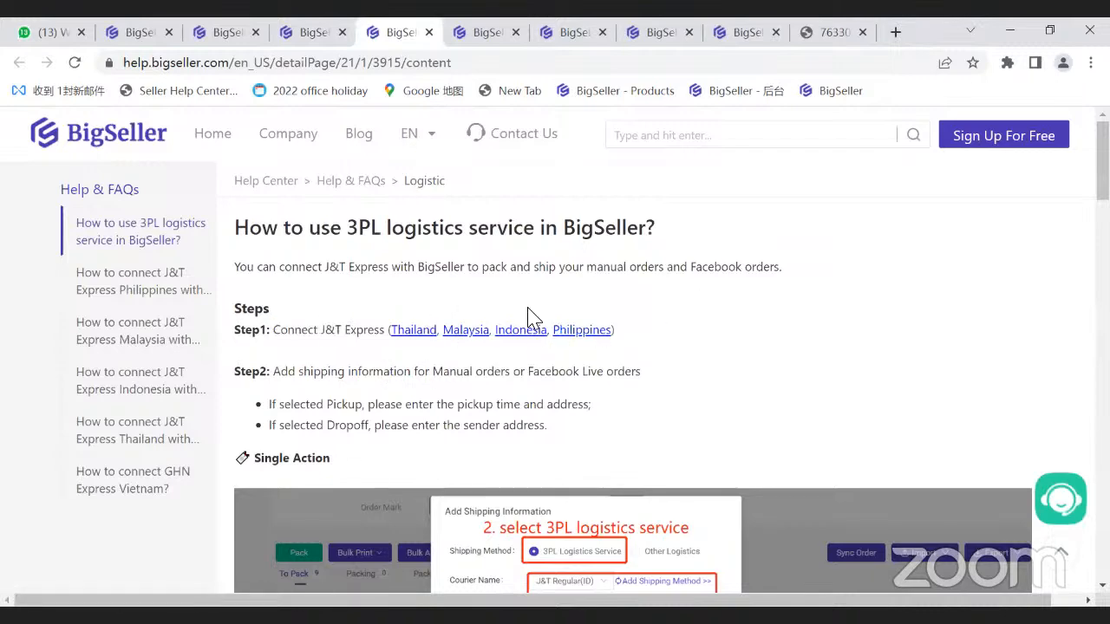
pyautogui.scroll(-3, 532, 317)
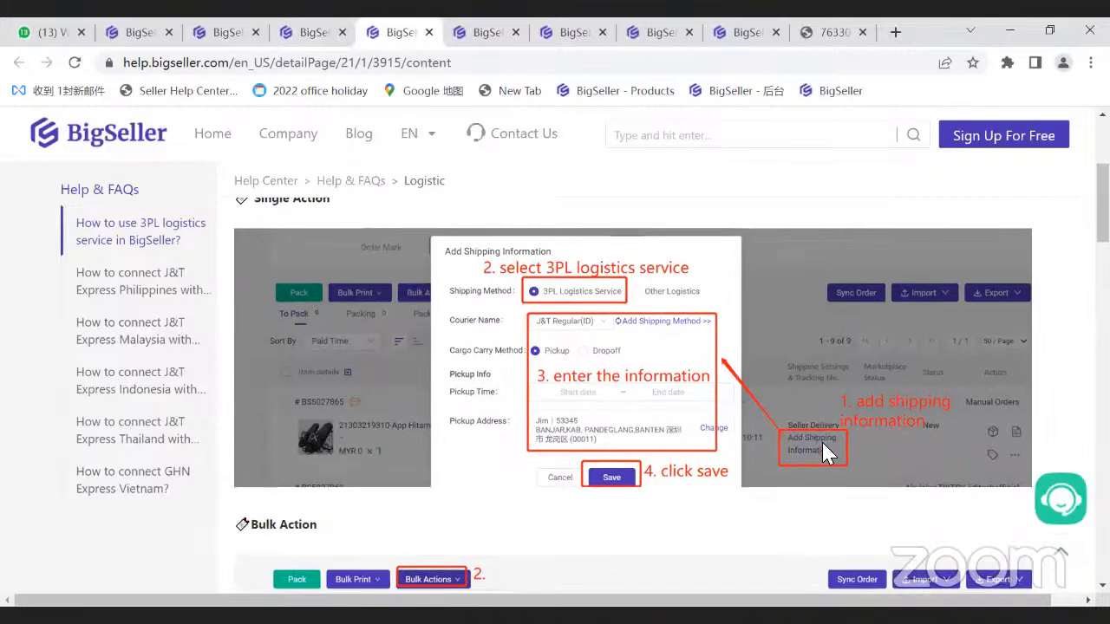
pyautogui.scroll(2, 282, 370)
pyautogui.scroll(-5, 281, 379)
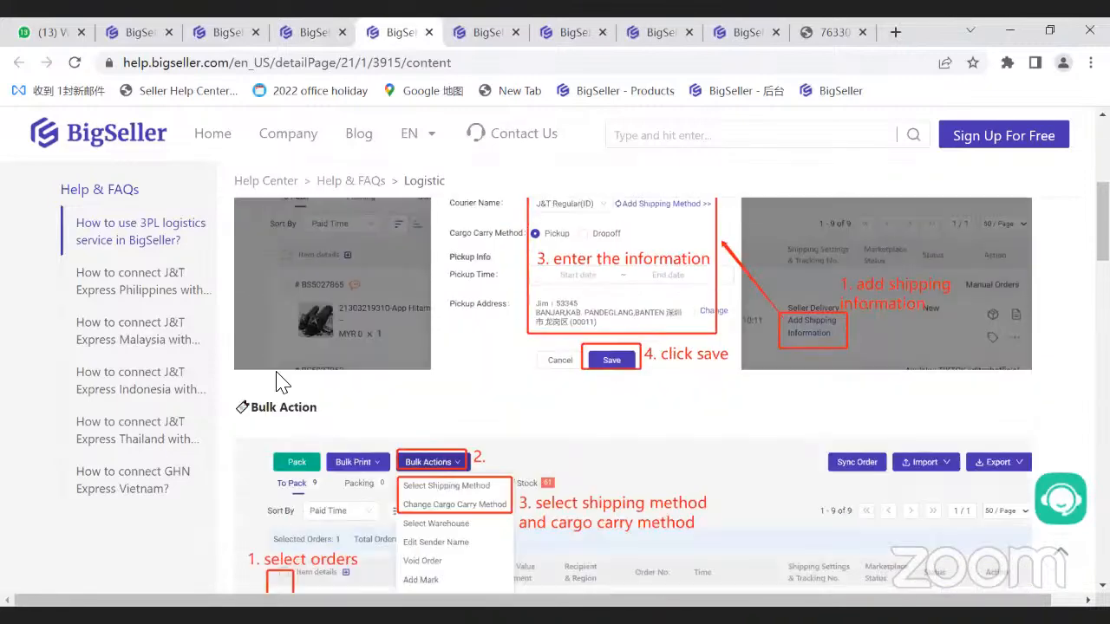
pyautogui.scroll(3, 555, 407)
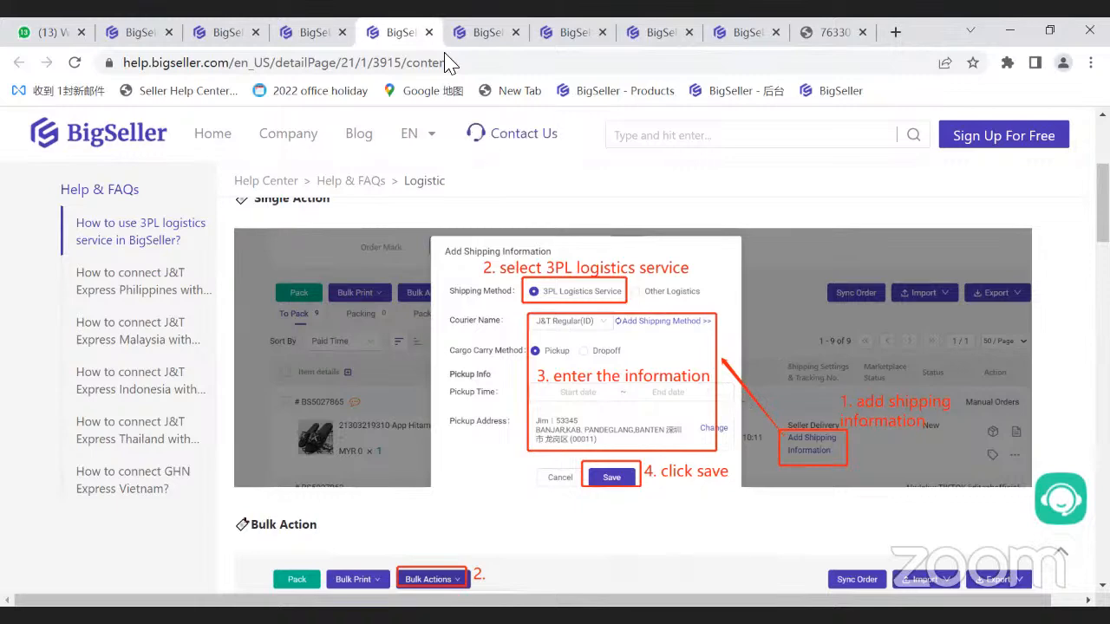
# Step: Switch to the BigSeller orders page, show the In Process Orders and select the printable manual order for Bag0807-Pink
pyautogui.click(308, 35)
pyautogui.click(219, 35)
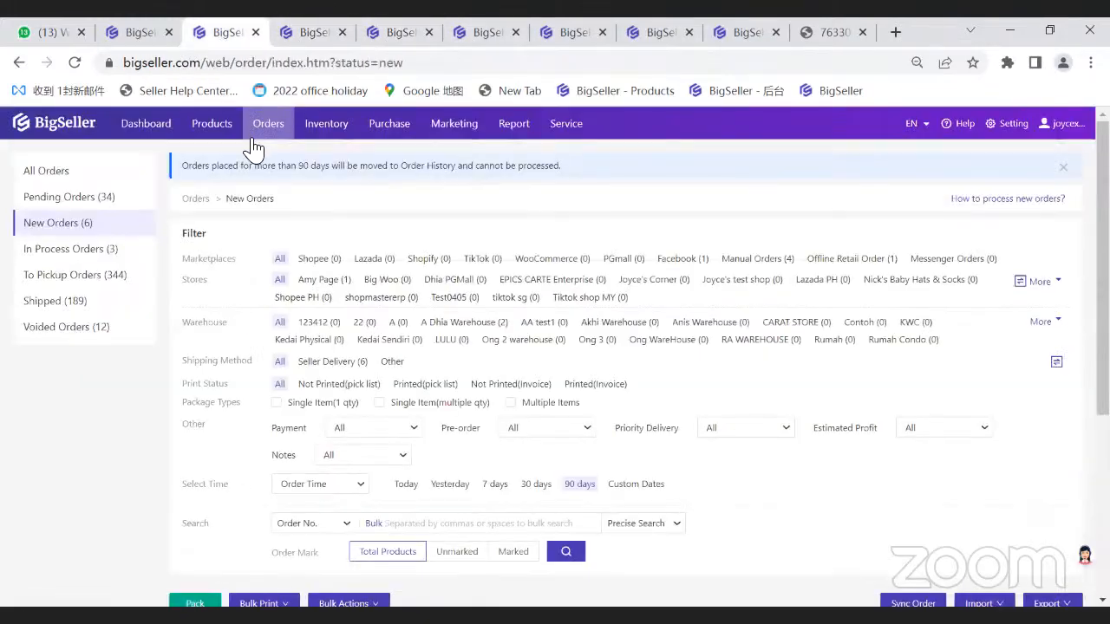
pyautogui.click(95, 251)
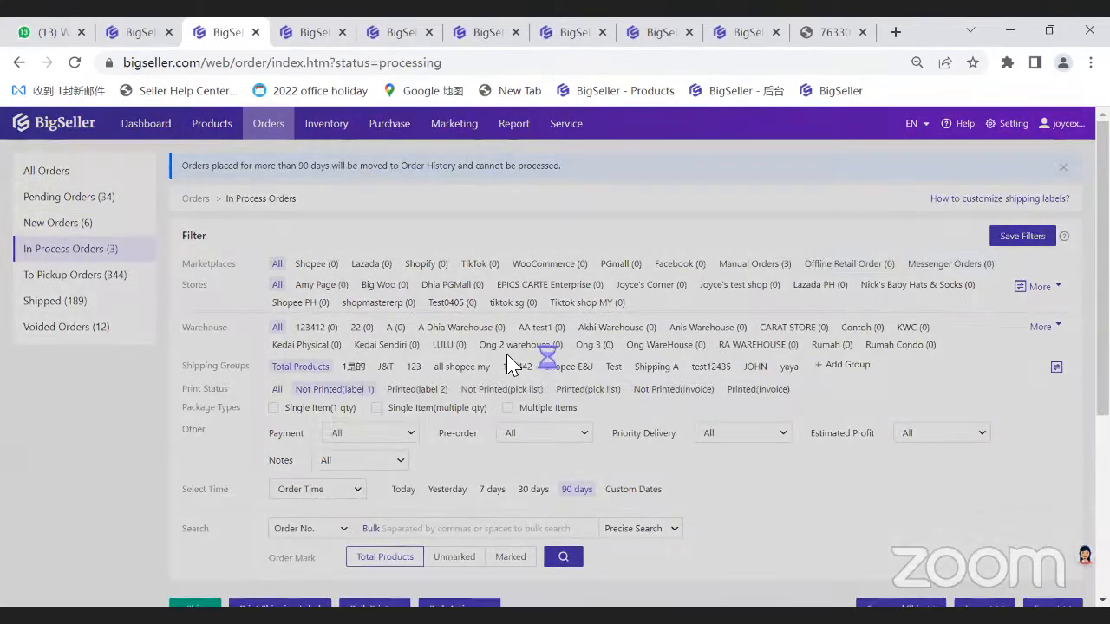
pyautogui.scroll(-2, 317, 413)
pyautogui.scroll(2, 316, 414)
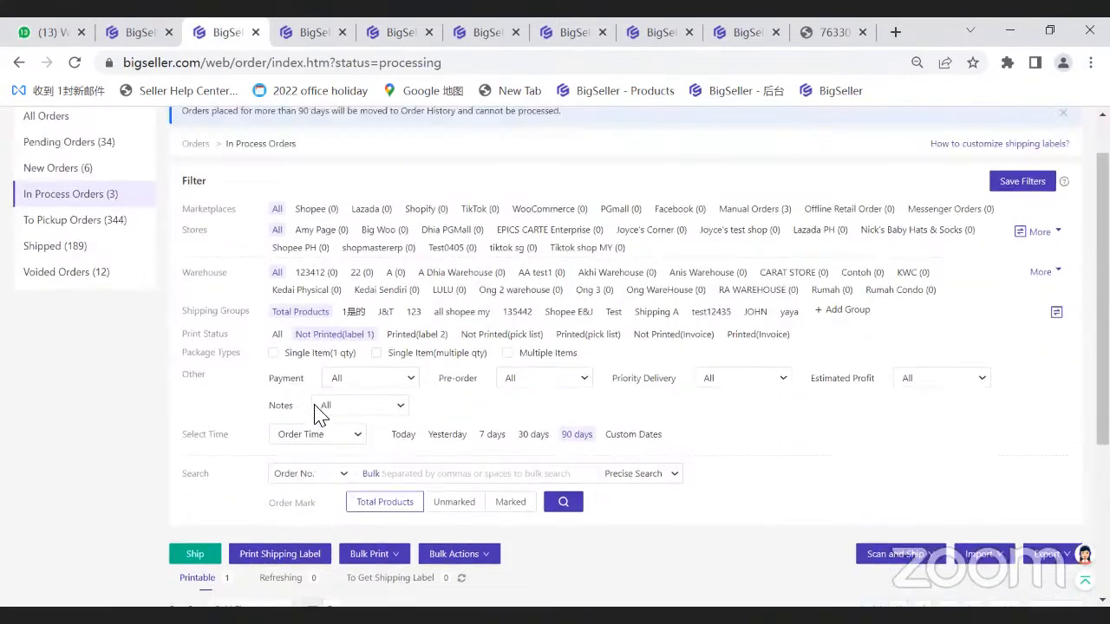
pyautogui.moveTo(277, 139)
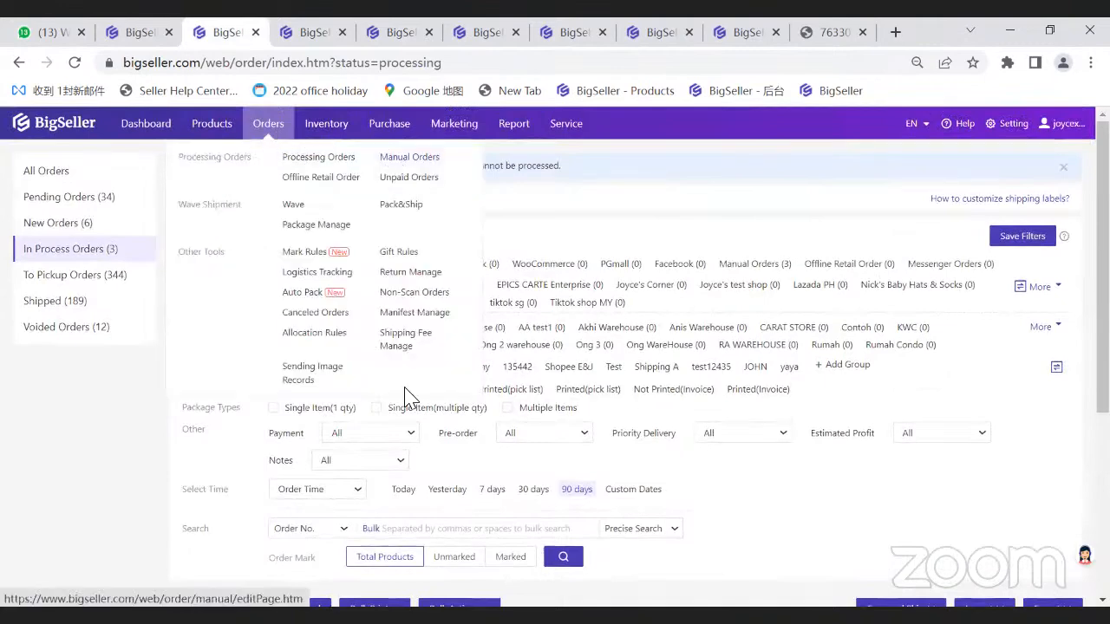
pyautogui.scroll(-4, 407, 397)
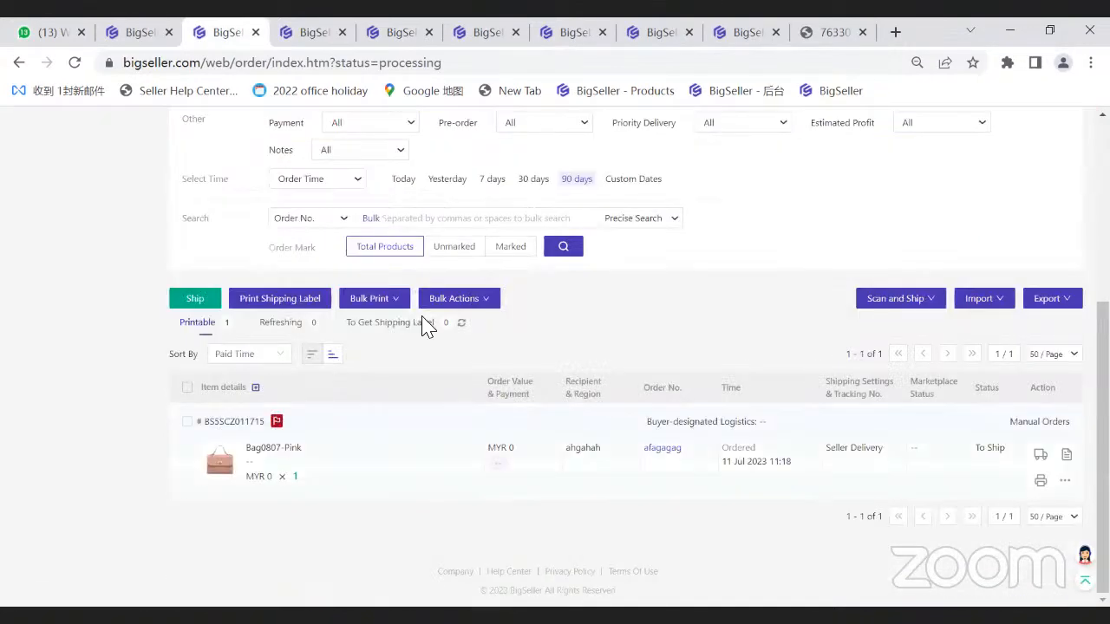
pyautogui.click(186, 422)
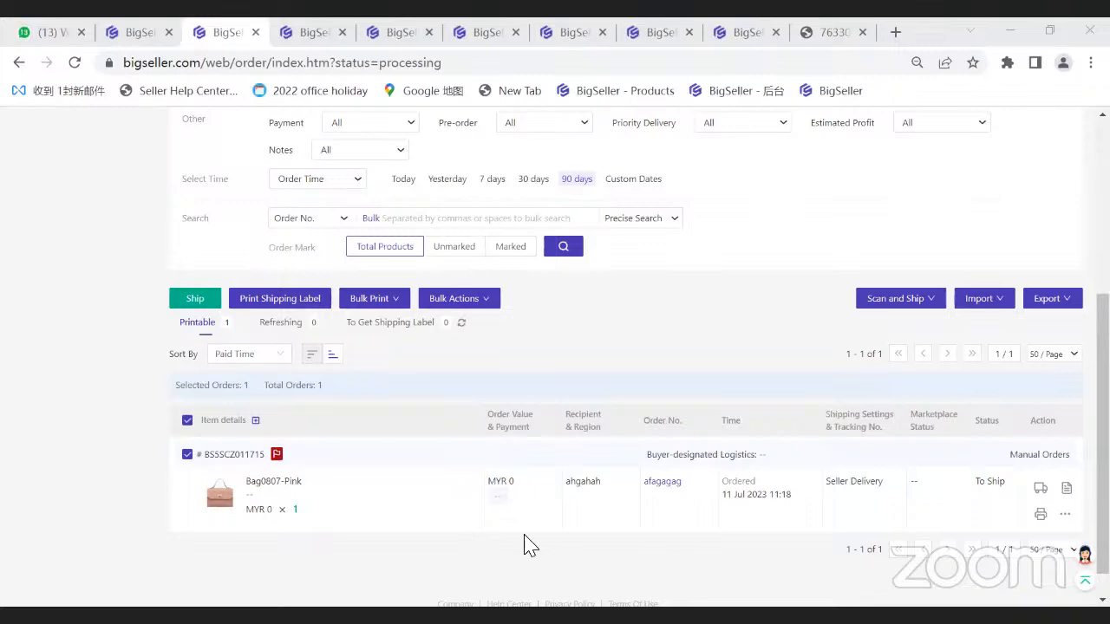
pyautogui.scroll(4, 526, 545)
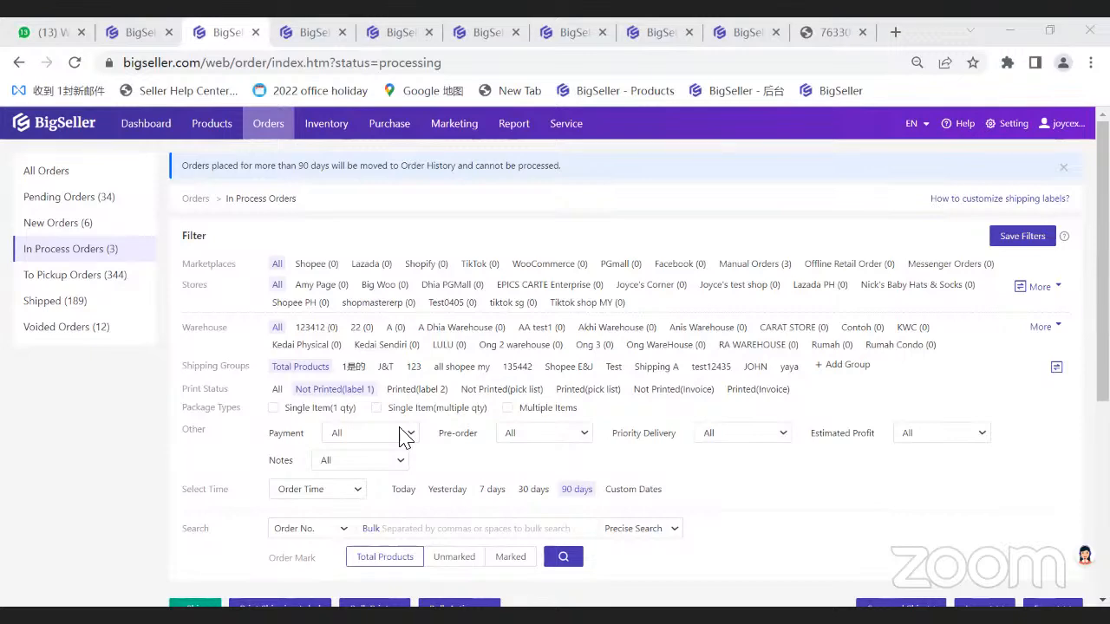
pyautogui.hotkey('alt', 'Tab')
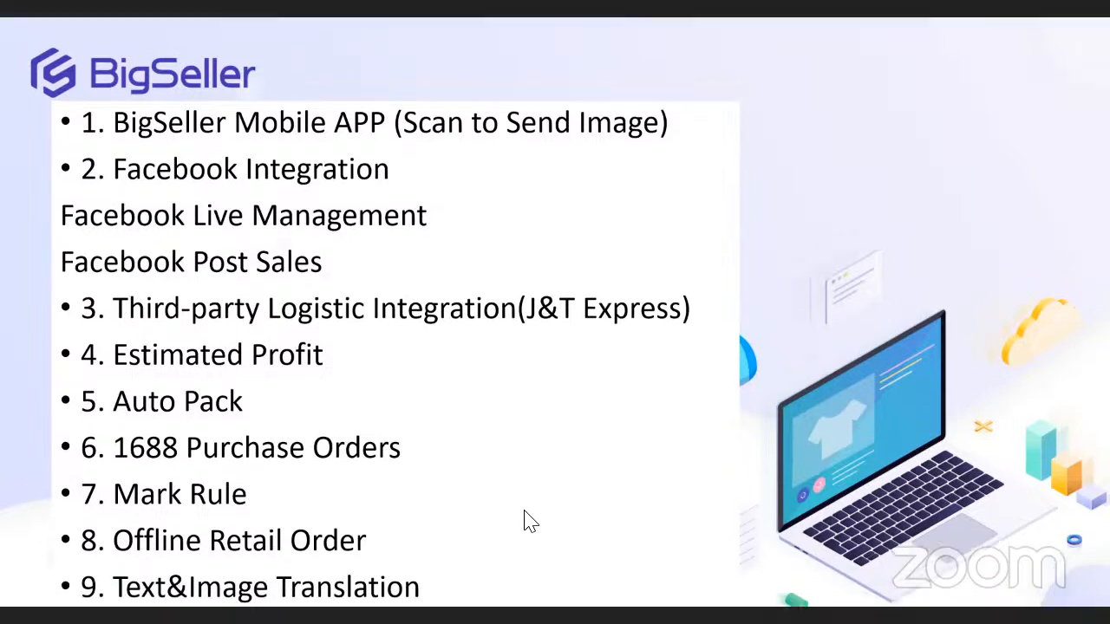
pyautogui.hotkey('alt', 'Tab')
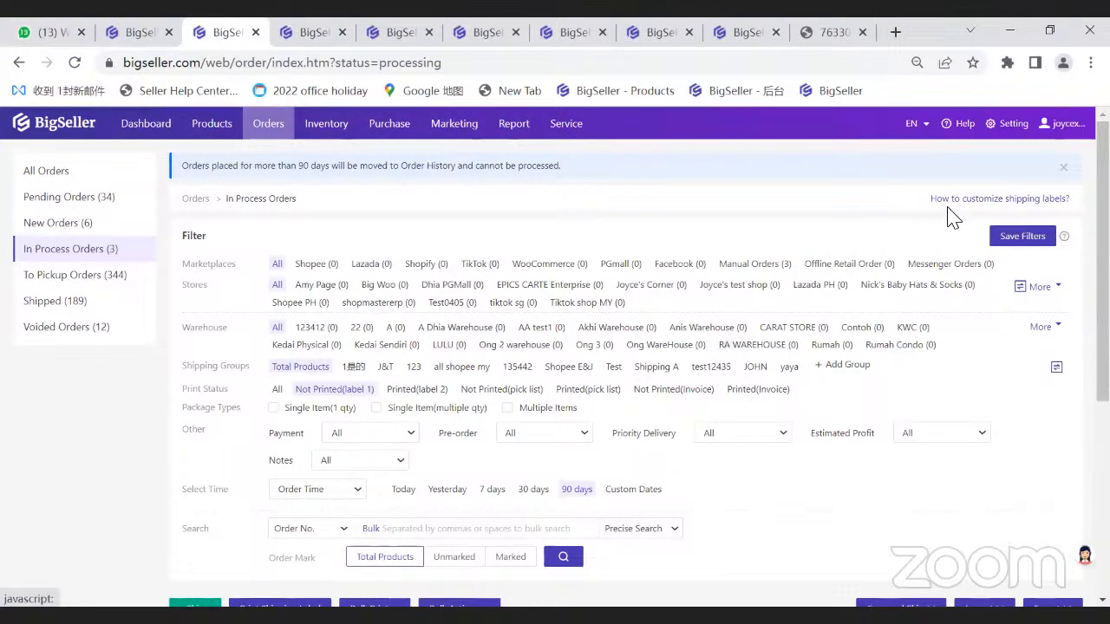
# Step: Search the BigSeller Help Center for "Estimated" and open the article "What is estimated profit?"
pyautogui.moveTo(958, 124)
pyautogui.click(900, 157)
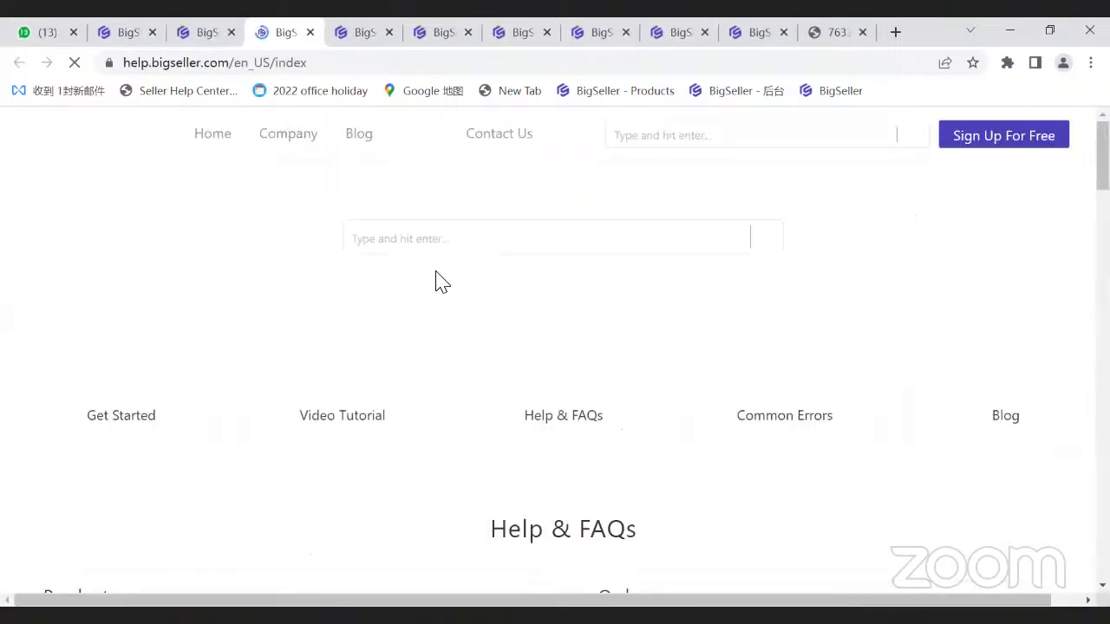
pyautogui.write('Estimated')
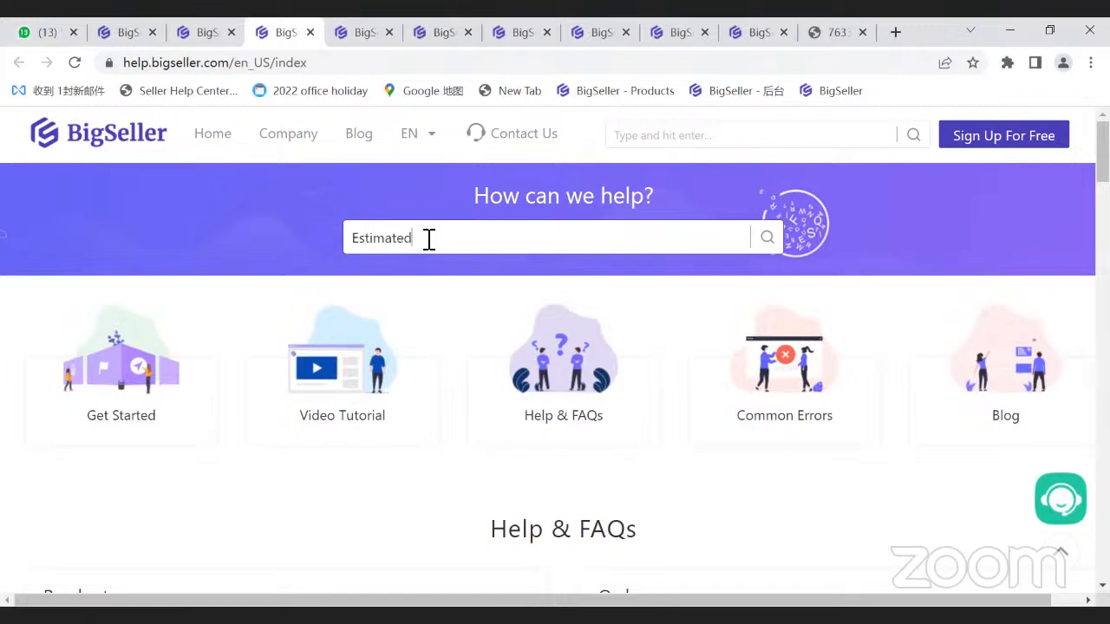
pyautogui.press('Return')
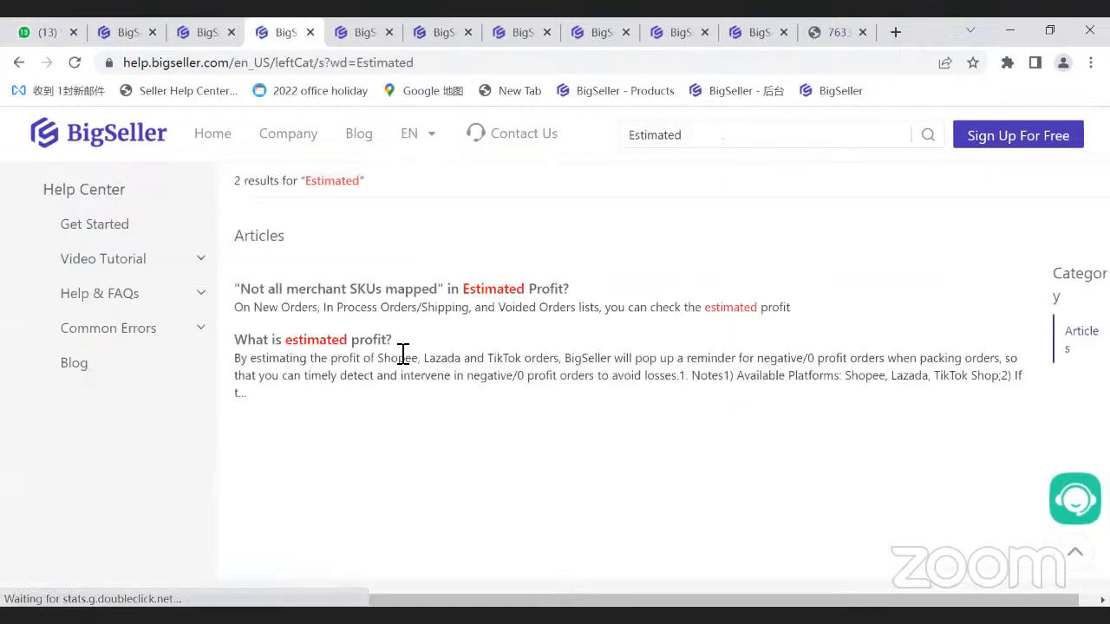
pyautogui.click(363, 288)
pyautogui.click(268, 37)
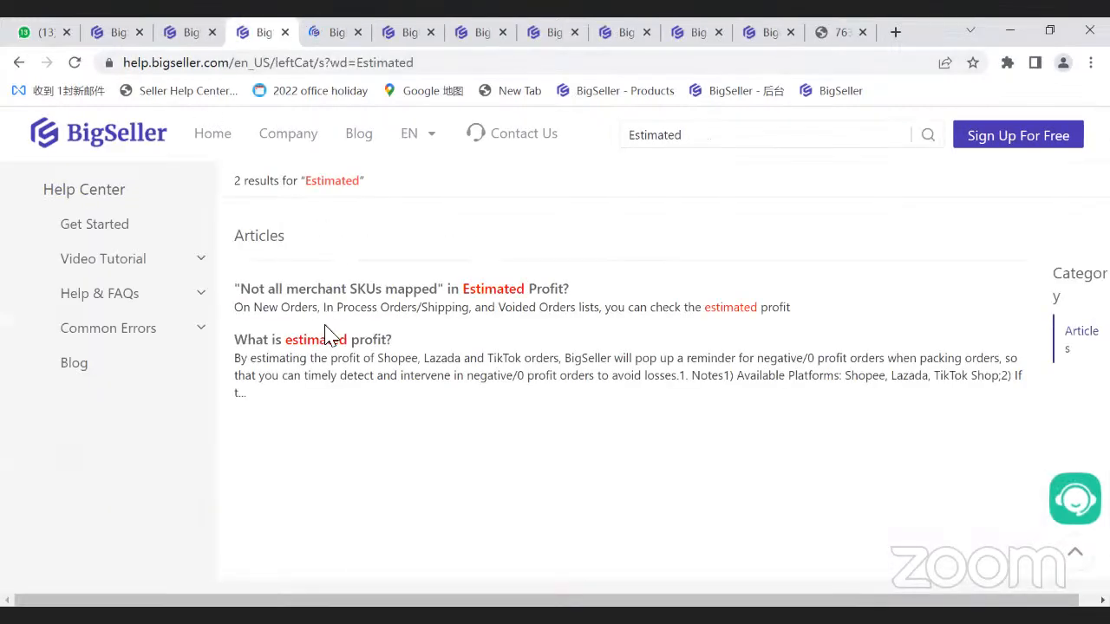
pyautogui.click(327, 339)
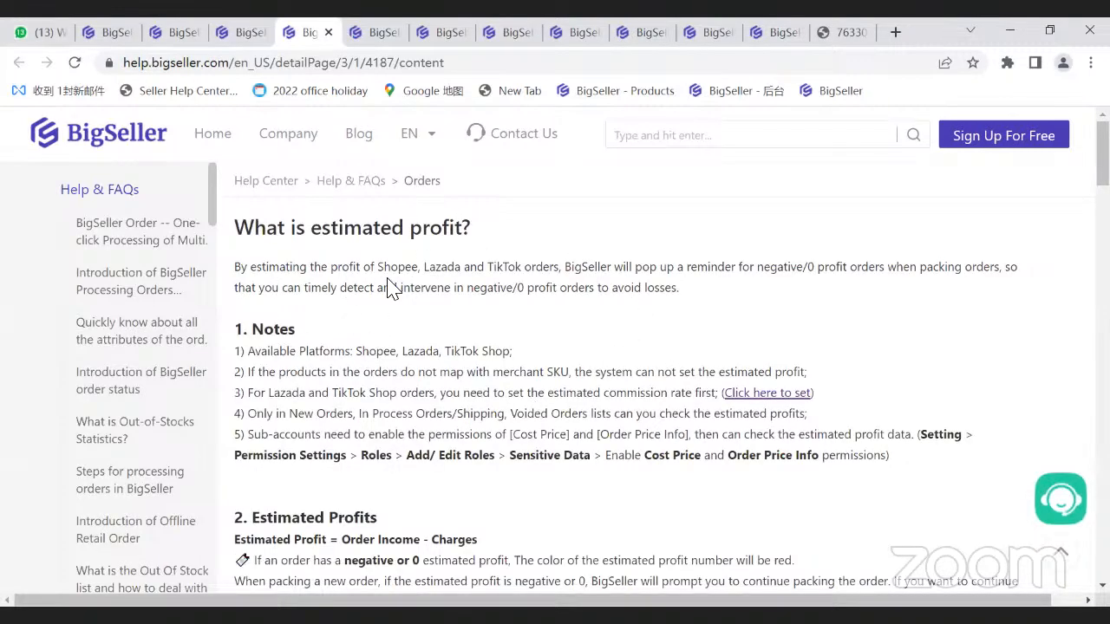
# Step: Read which marketplaces the article's introduction covers and look at the Shopee estimated profit example
pyautogui.moveTo(378, 266); pyautogui.dragTo(569, 266)
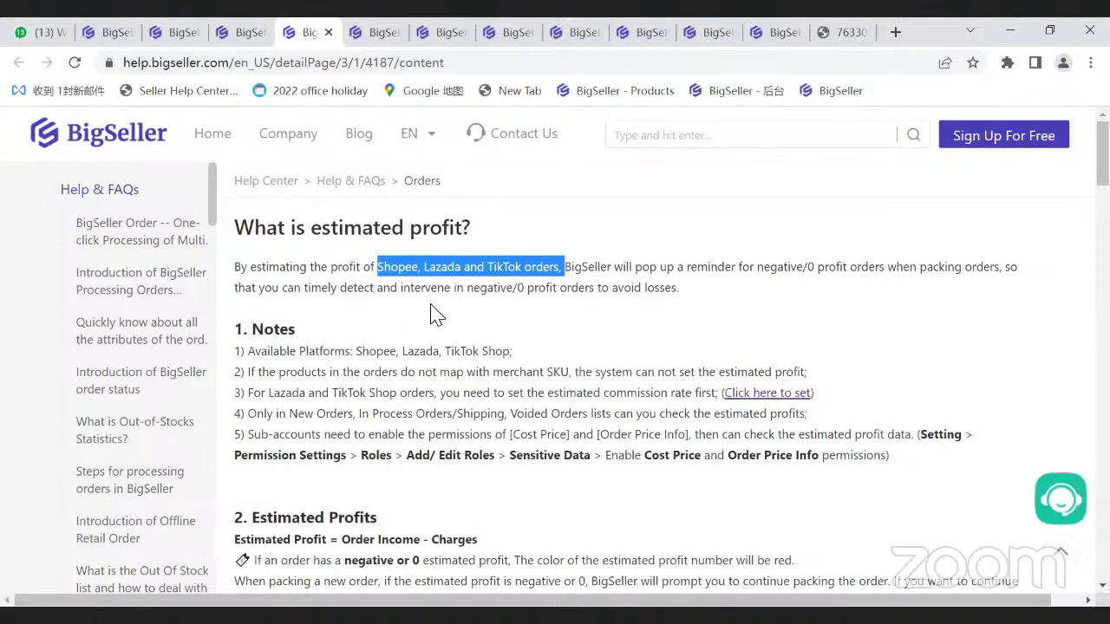
pyautogui.click(407, 292)
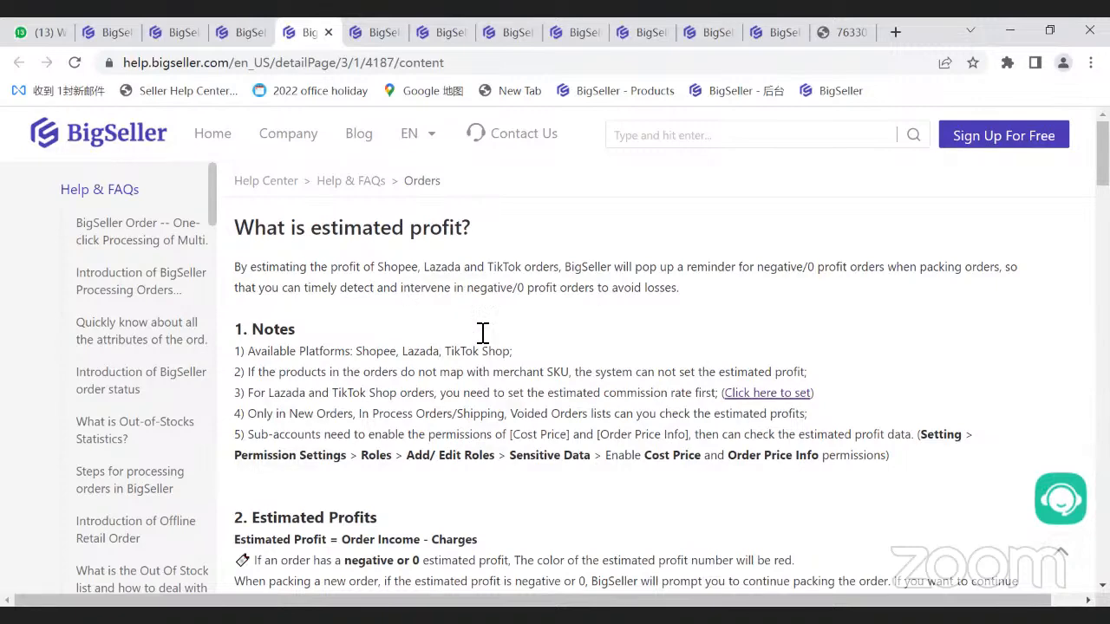
pyautogui.scroll(-8, 841, 310)
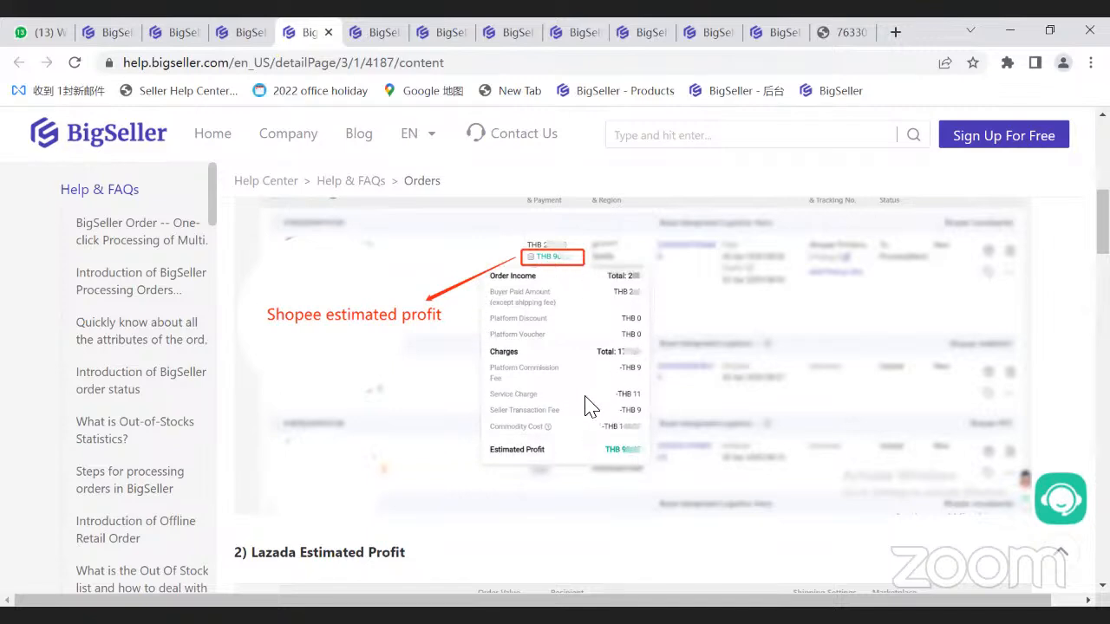
pyautogui.scroll(1, 583, 344)
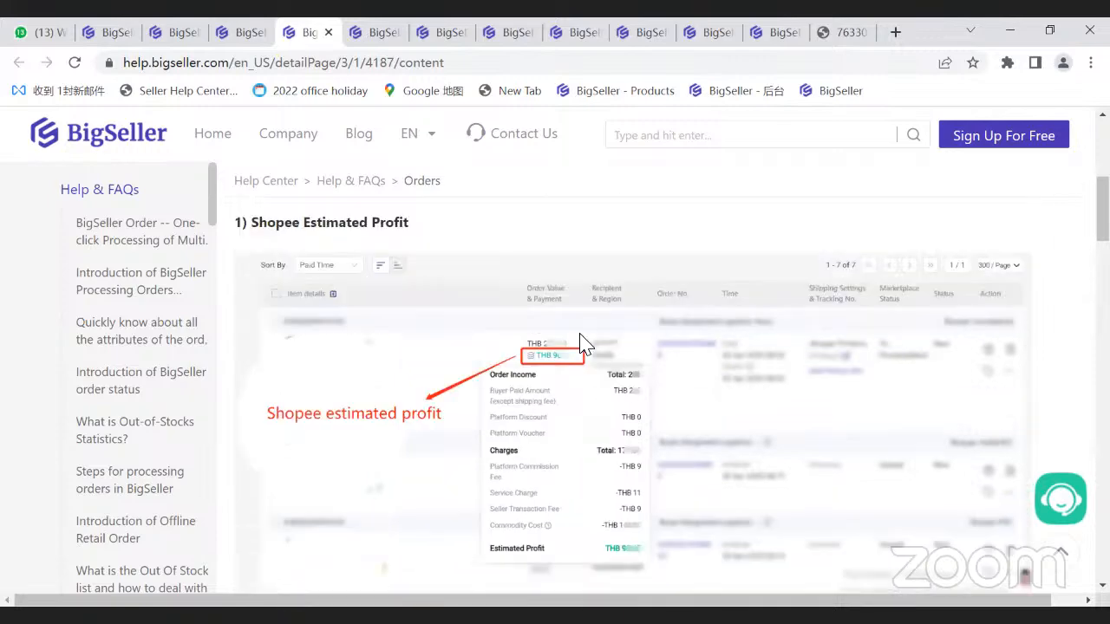
pyautogui.scroll(4, 583, 343)
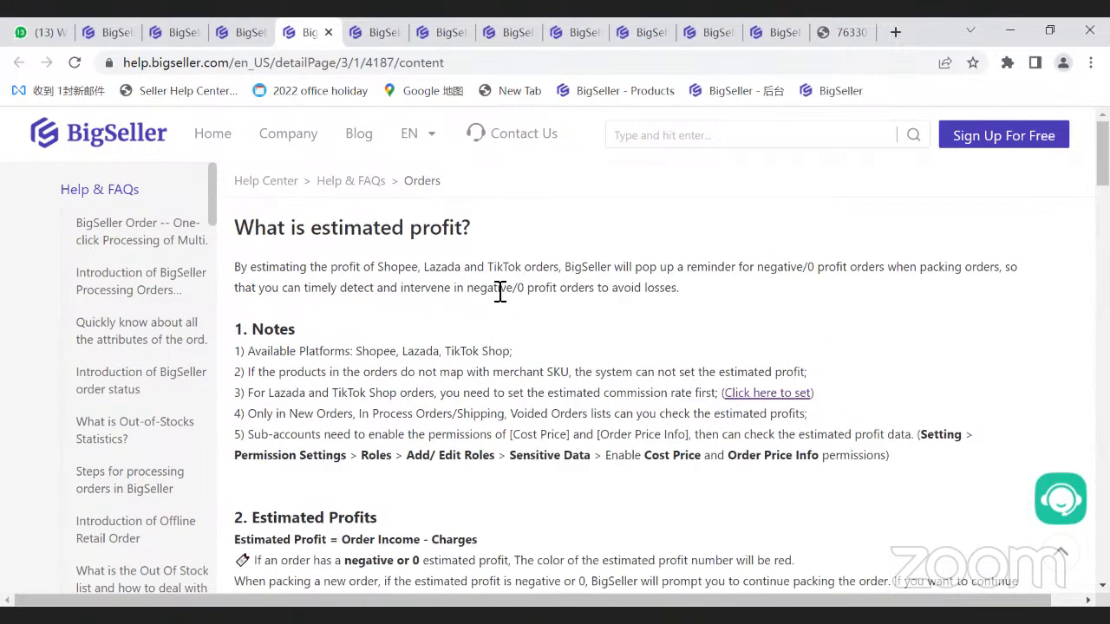
# Step: Study the introduction's wording on negative/0 profit reminders when packing orders and on avoiding losses
pyautogui.doubleClick(501, 289)
pyautogui.doubleClick(543, 289)
pyautogui.click(681, 297)
pyautogui.moveTo(904, 267); pyautogui.dragTo(979, 266)
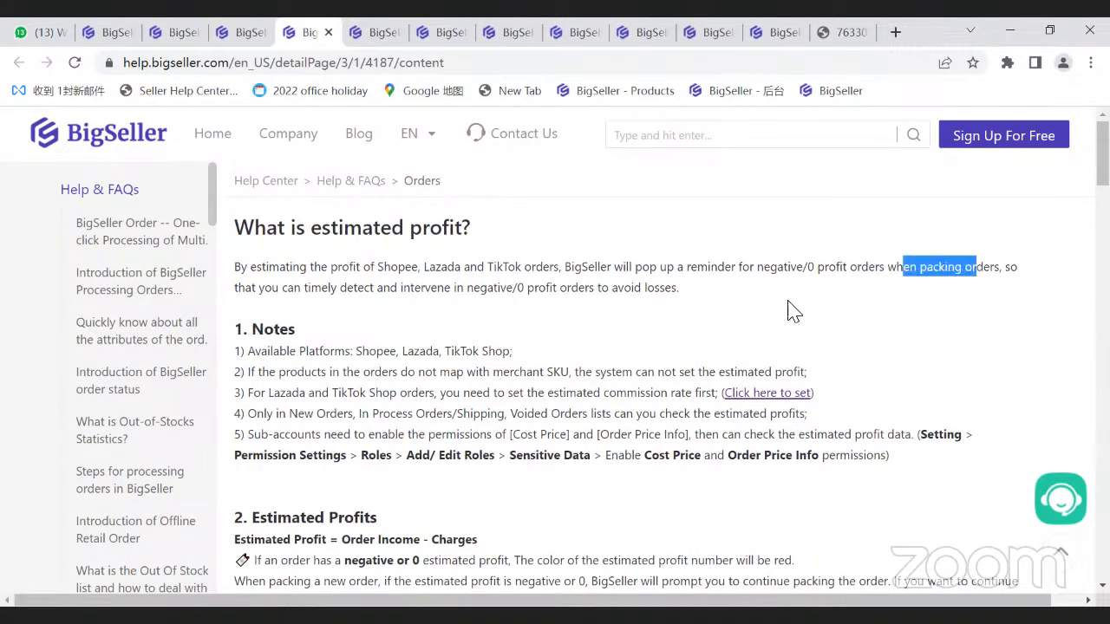
pyautogui.click(599, 313)
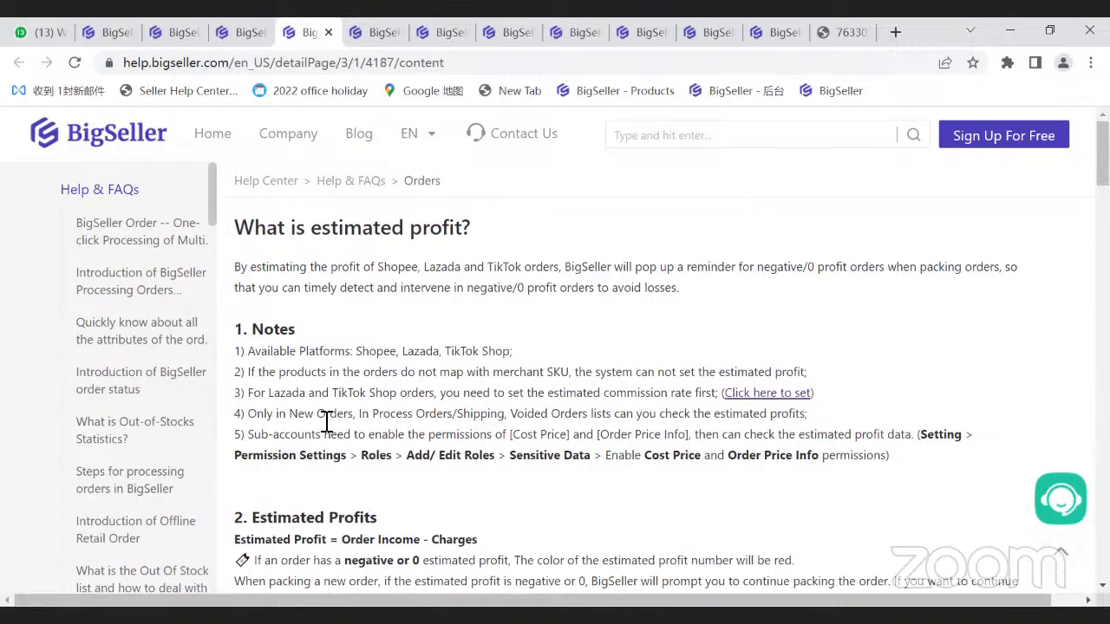
pyautogui.doubleClick(472, 296)
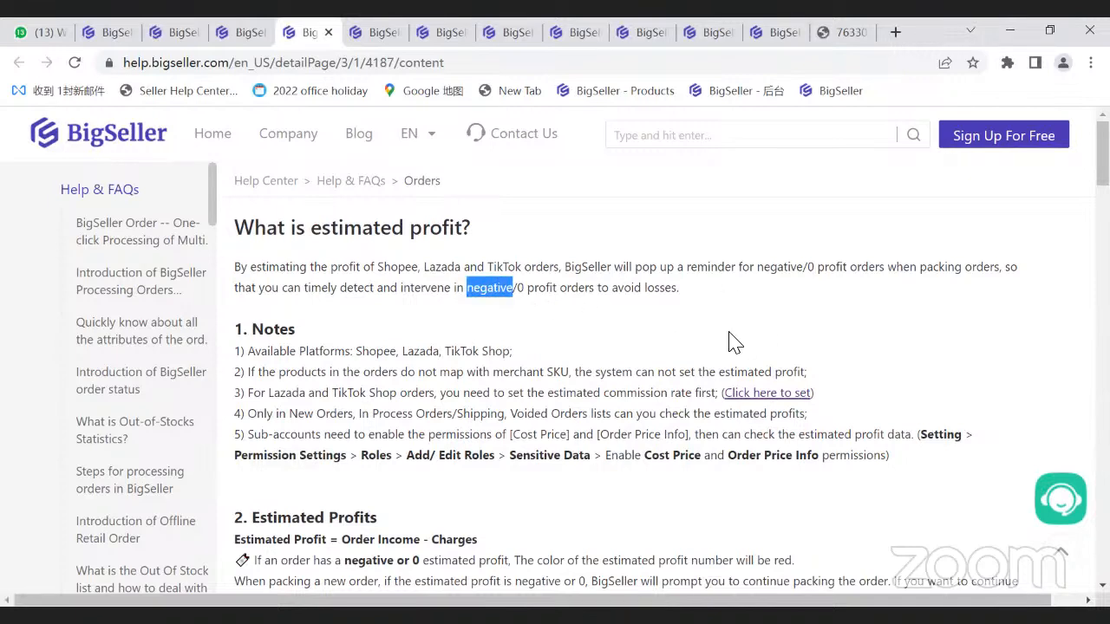
pyautogui.click(704, 300)
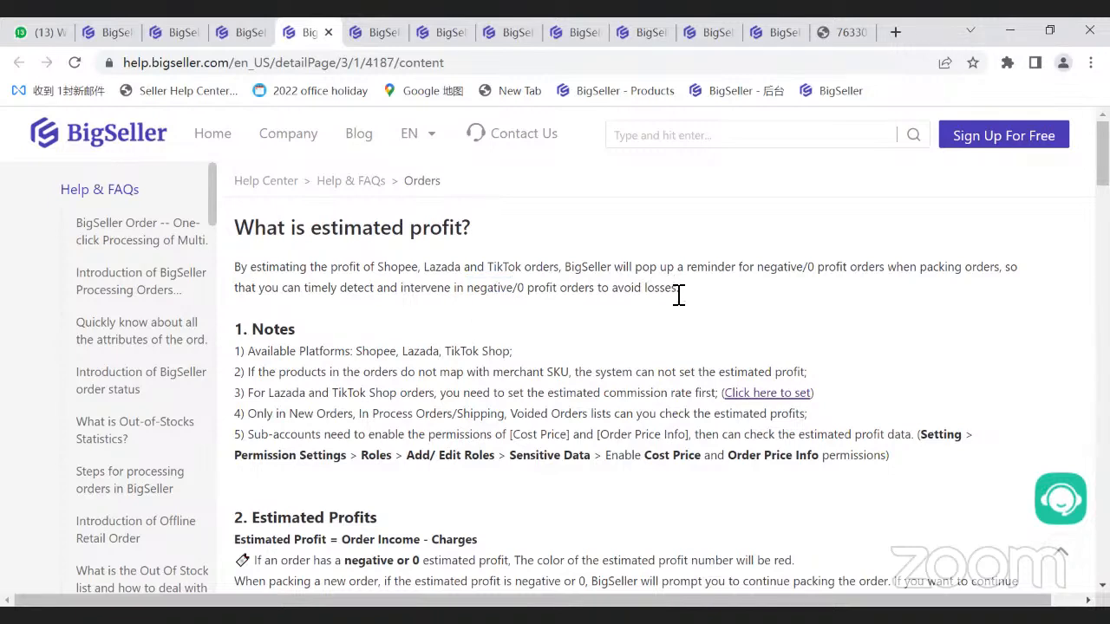
pyautogui.moveTo(613, 295); pyautogui.dragTo(679, 289)
pyautogui.click(639, 272)
# Step: Examine the Shopee, Lazada and TikTok estimated profit examples, comparing their order income and charges breakdowns
pyautogui.scroll(-1, 637, 304)
pyautogui.scroll(-5, 638, 303)
pyautogui.scroll(1, 634, 300)
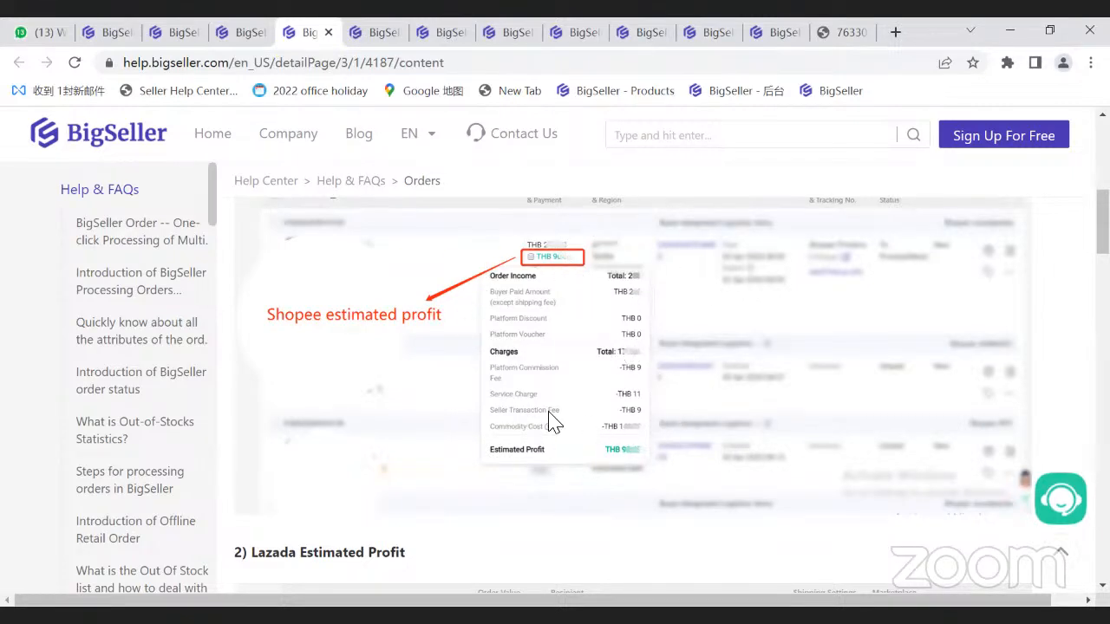
pyautogui.scroll(-2, 565, 369)
pyautogui.scroll(-2, 466, 379)
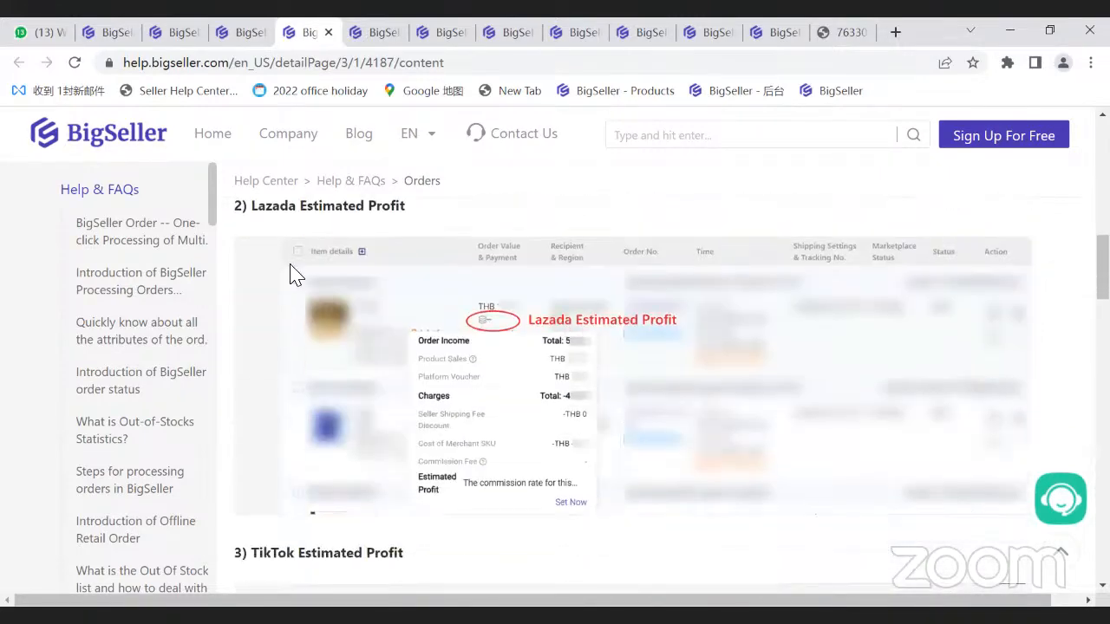
pyautogui.scroll(-3, 290, 251)
pyautogui.scroll(2, 613, 455)
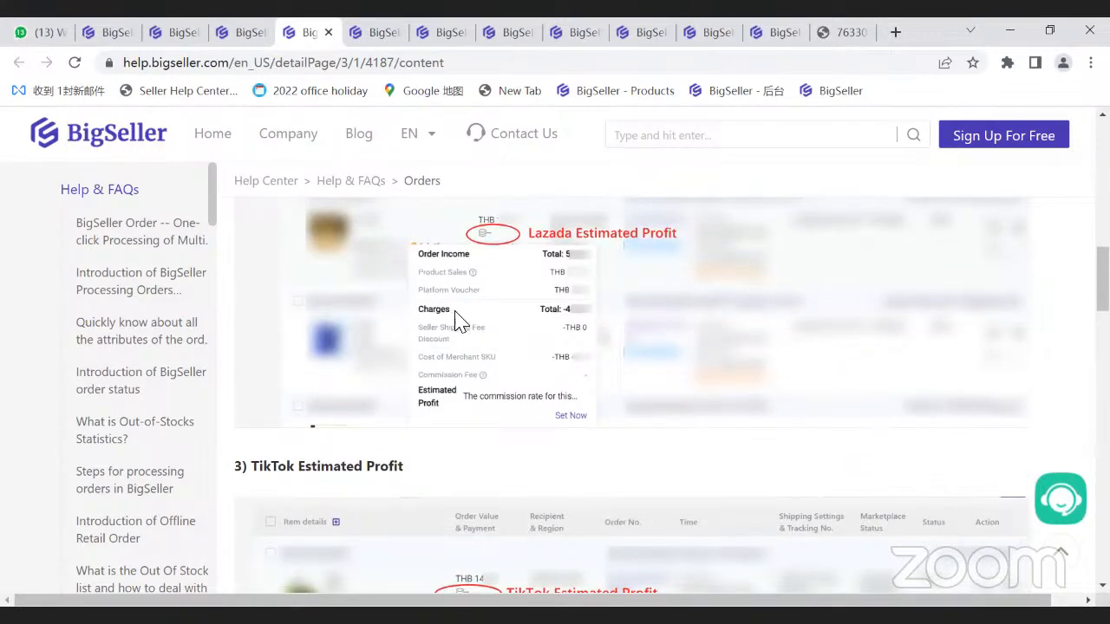
pyautogui.scroll(1, 453, 317)
pyautogui.scroll(-3, 562, 325)
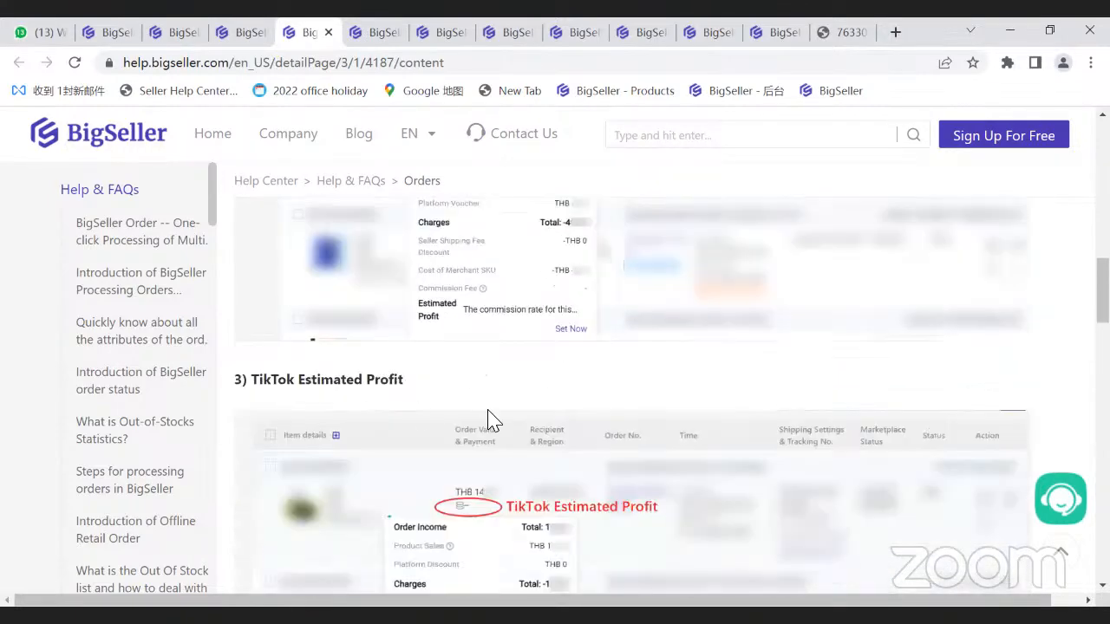
pyautogui.scroll(1, 492, 442)
pyautogui.scroll(3, 492, 442)
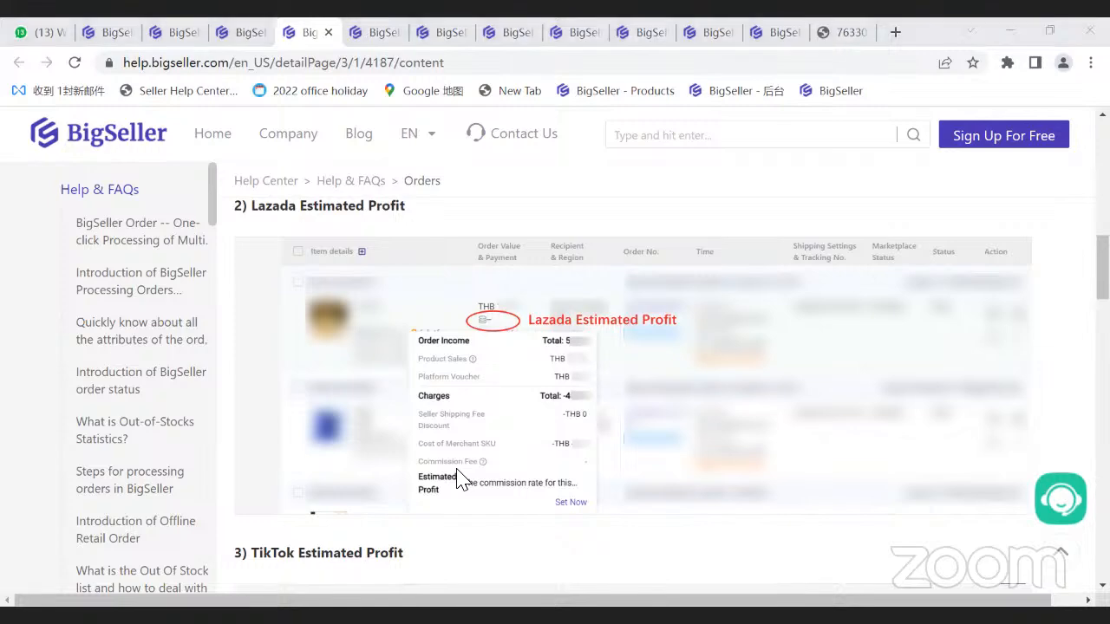
# Step: Return to the BigSeller settings and open the Estimated Profit Settings within the order settings
pyautogui.click(121, 43)
pyautogui.click(173, 40)
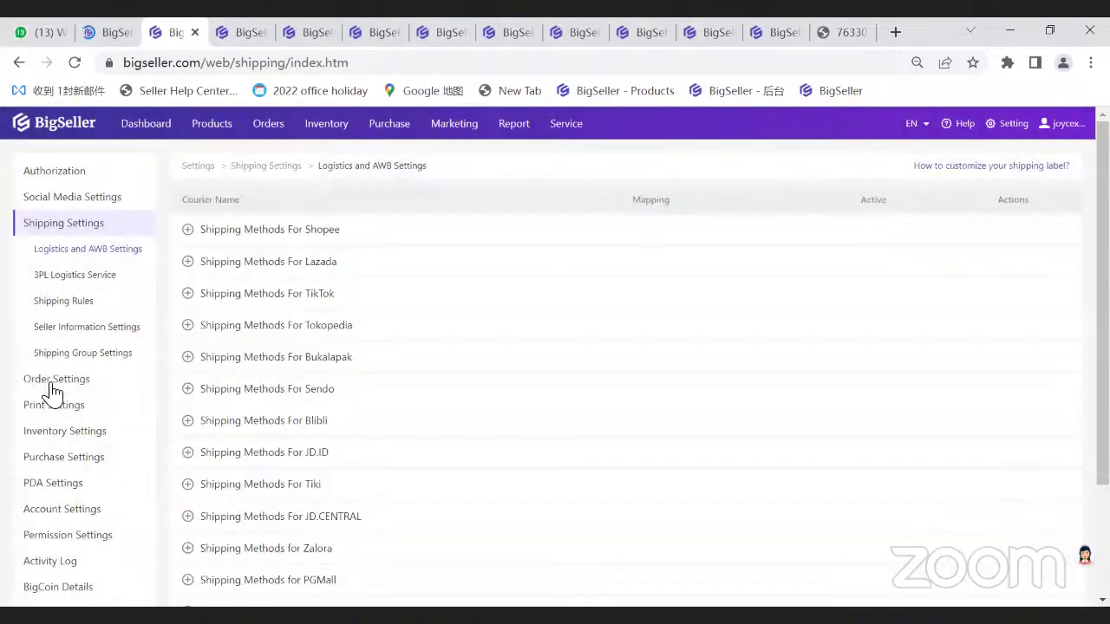
pyautogui.click(52, 386)
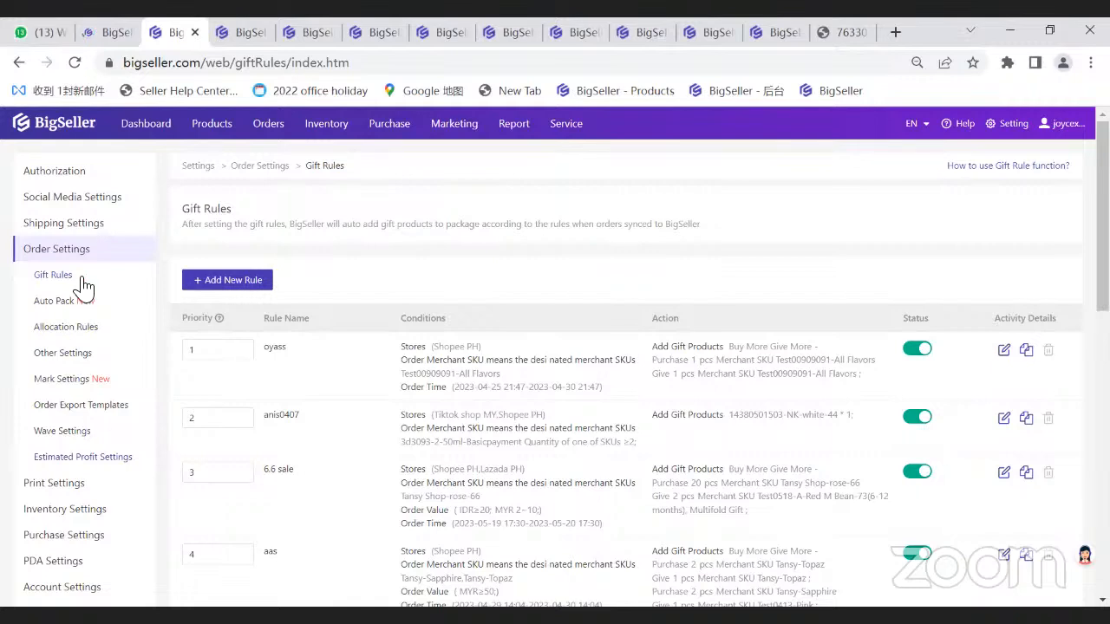
pyautogui.click(74, 457)
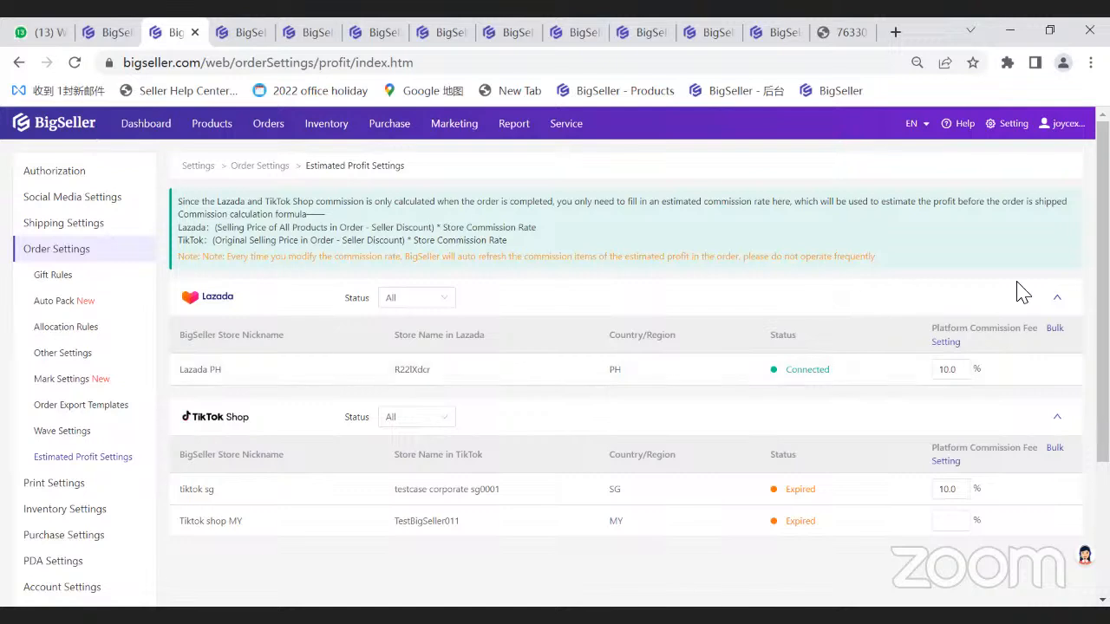
# Step: Read the note on when Lazada and TikTok Shop commission is calculated and why an estimated commission rate is needed
pyautogui.moveTo(290, 206); pyautogui.dragTo(297, 205)
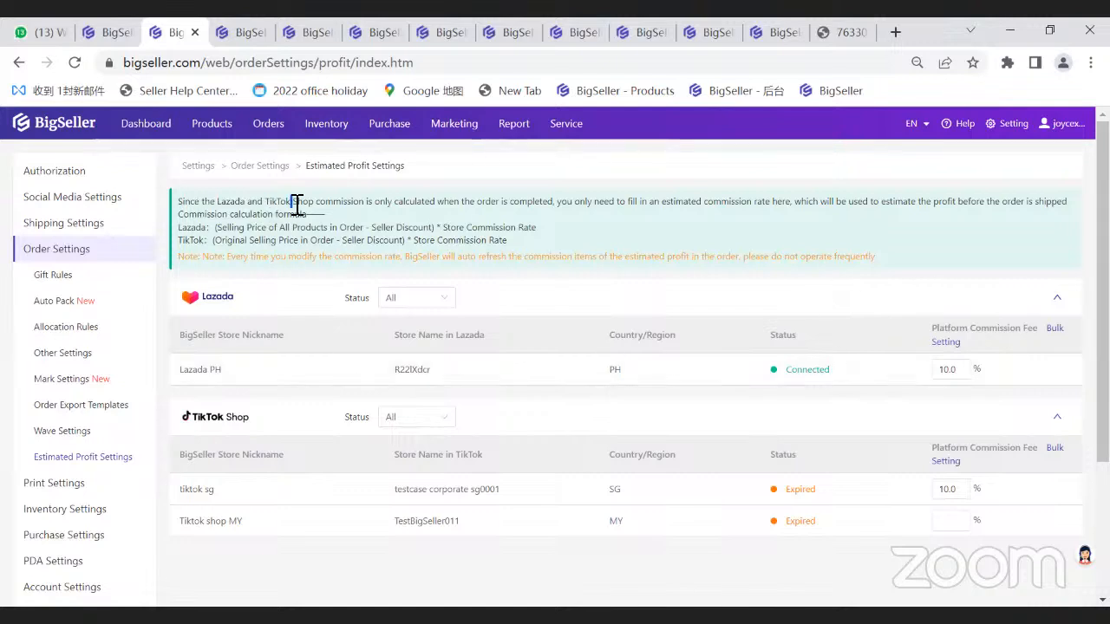
pyautogui.click(412, 206)
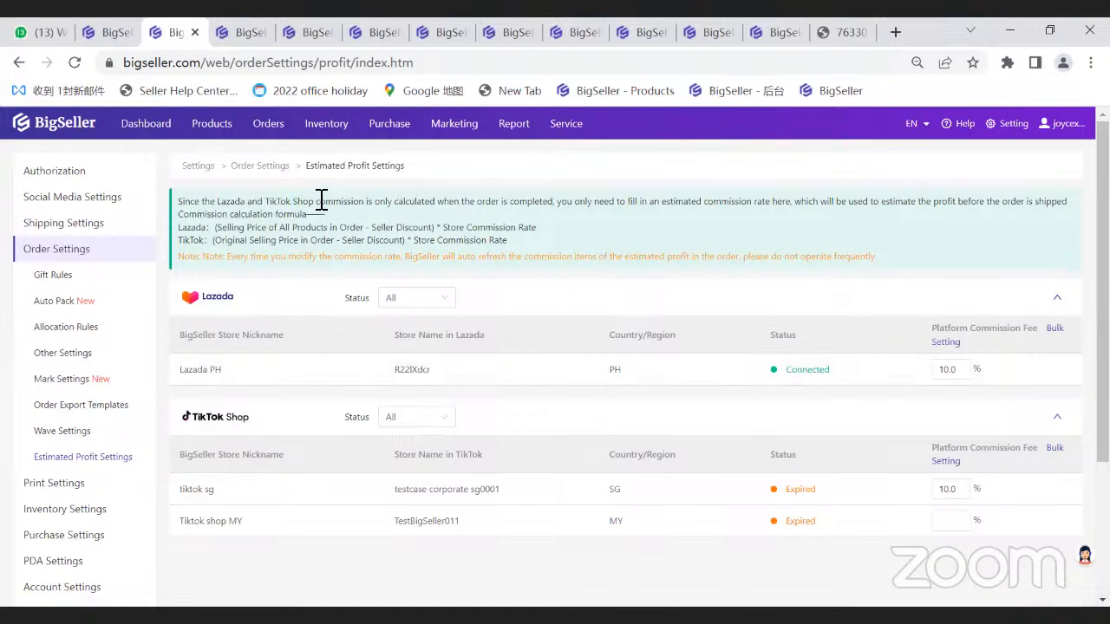
pyautogui.moveTo(471, 205); pyautogui.dragTo(564, 205)
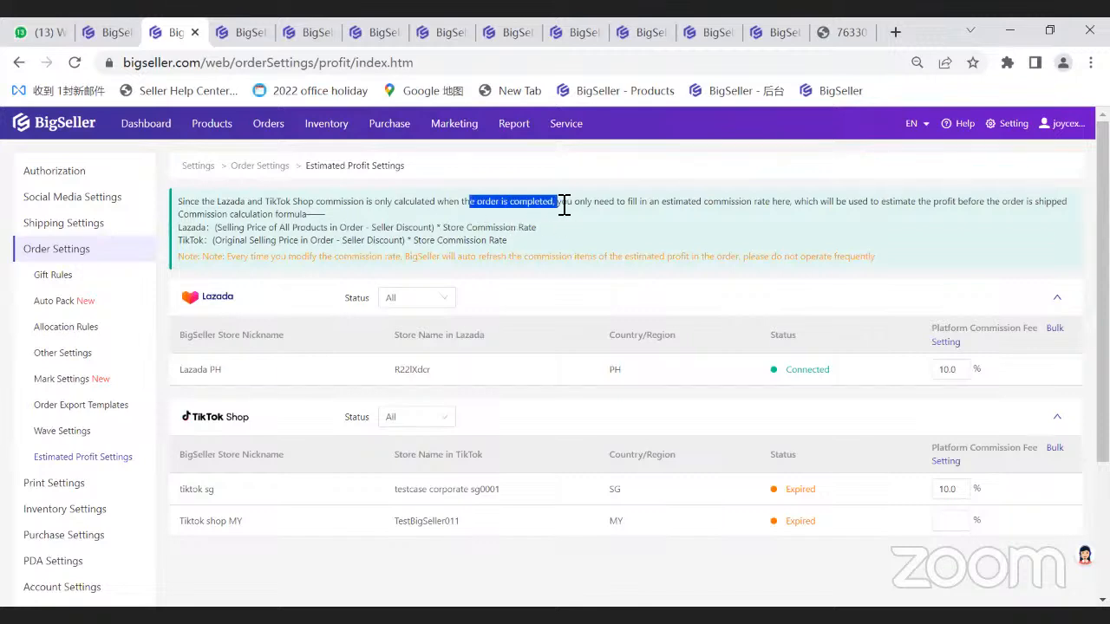
pyautogui.click(624, 206)
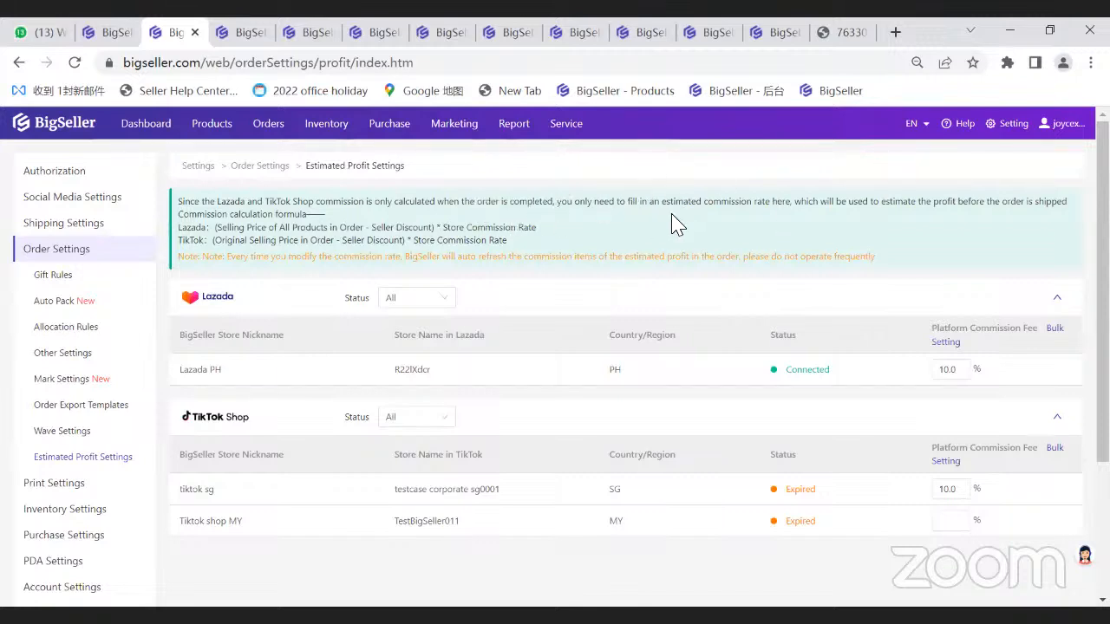
pyautogui.moveTo(684, 202); pyautogui.dragTo(756, 205)
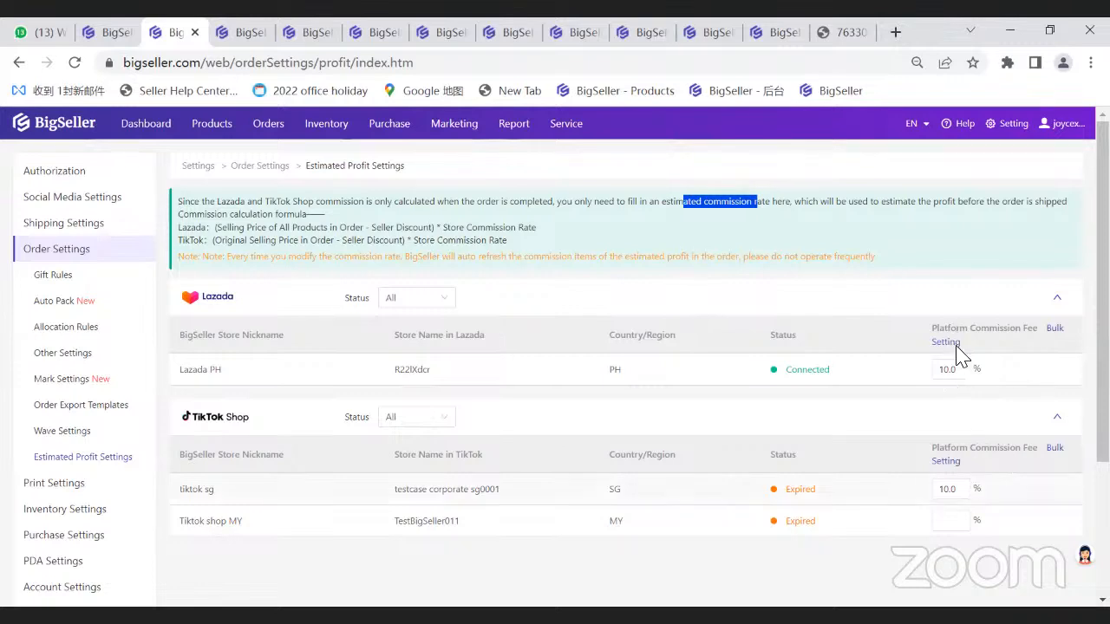
pyautogui.click(565, 307)
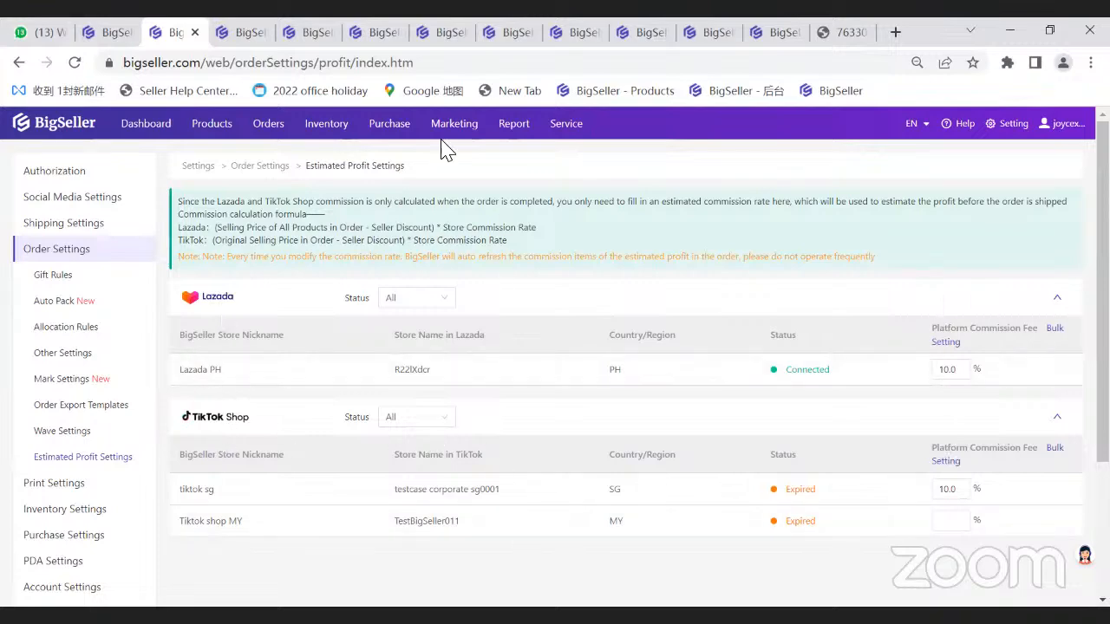
# Step: Return to the help article and compare the charges and commission fee lines in the Shopee, Lazada and TikTok estimated profit examples
pyautogui.click(223, 33)
pyautogui.click(314, 34)
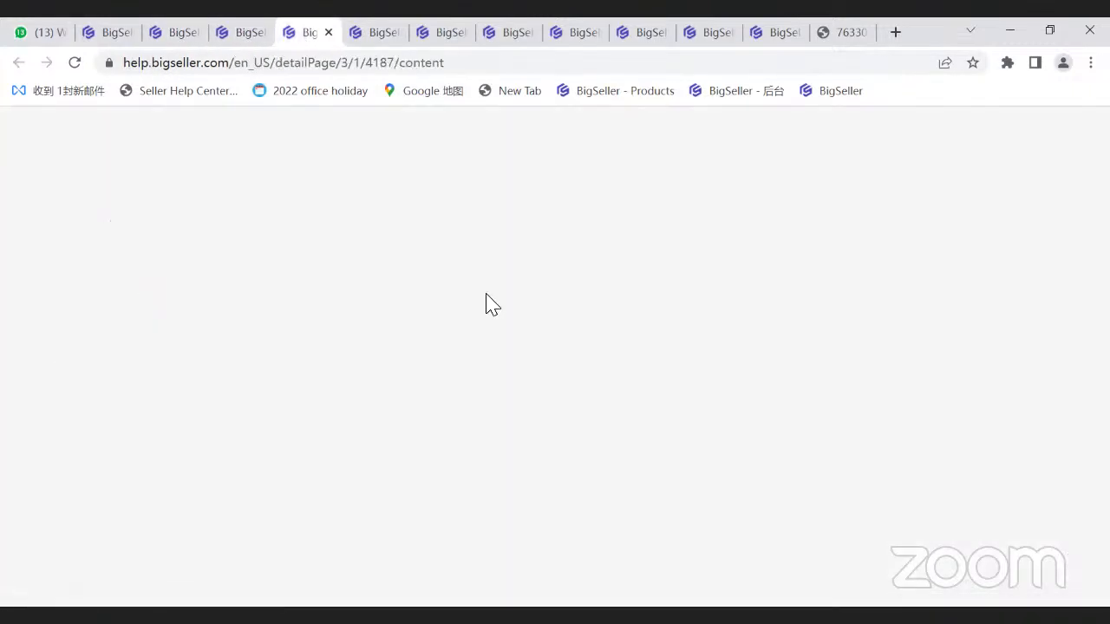
pyautogui.scroll(4, 539, 366)
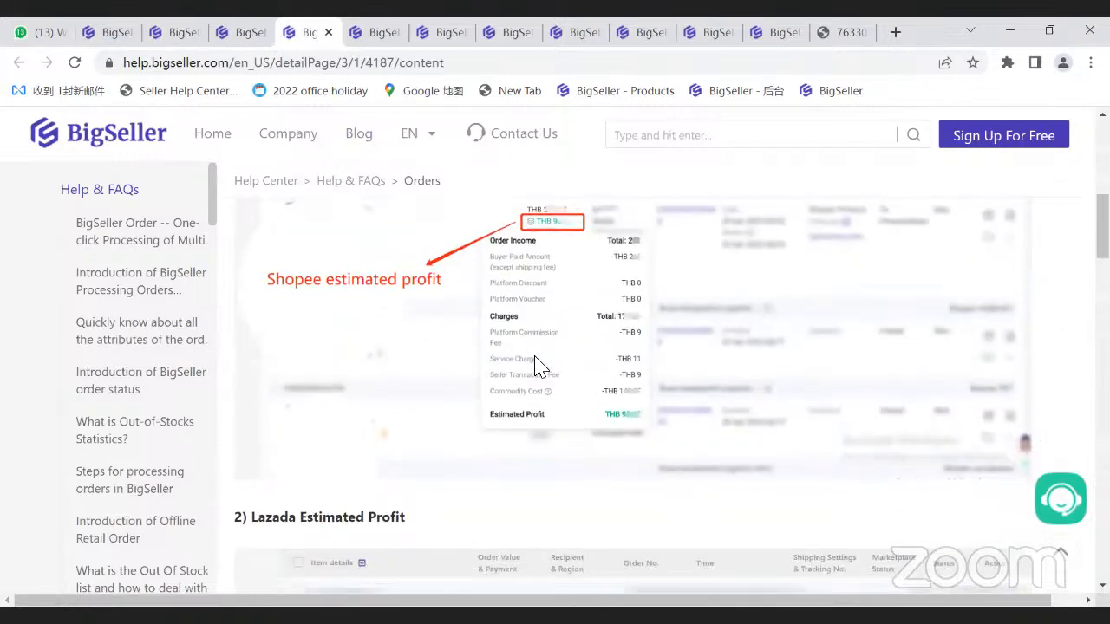
pyautogui.scroll(-6, 535, 362)
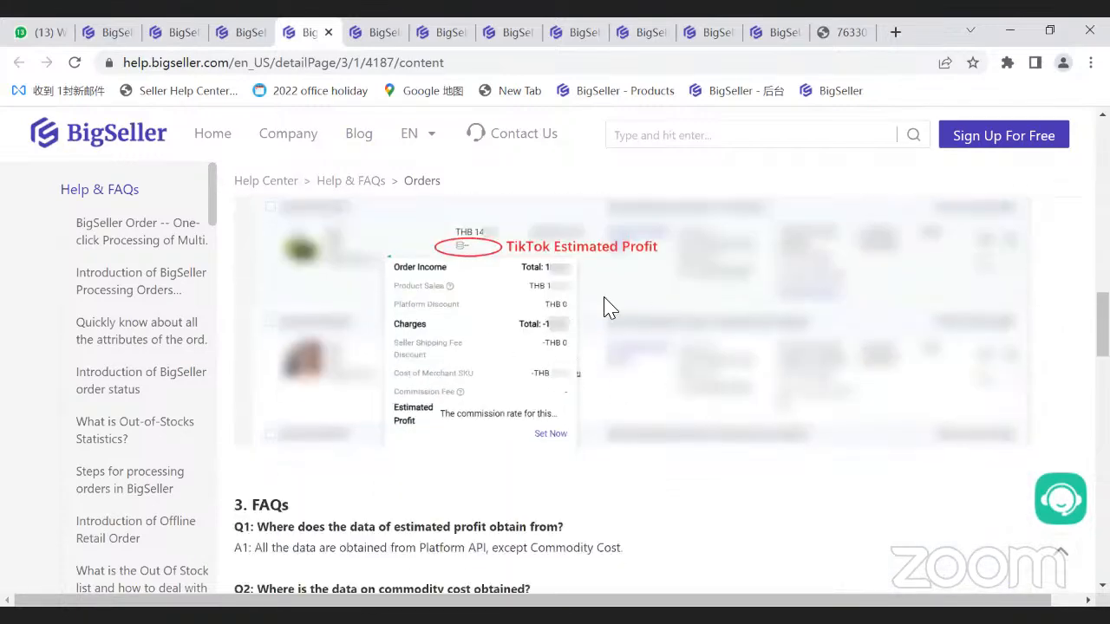
pyautogui.scroll(4, 539, 345)
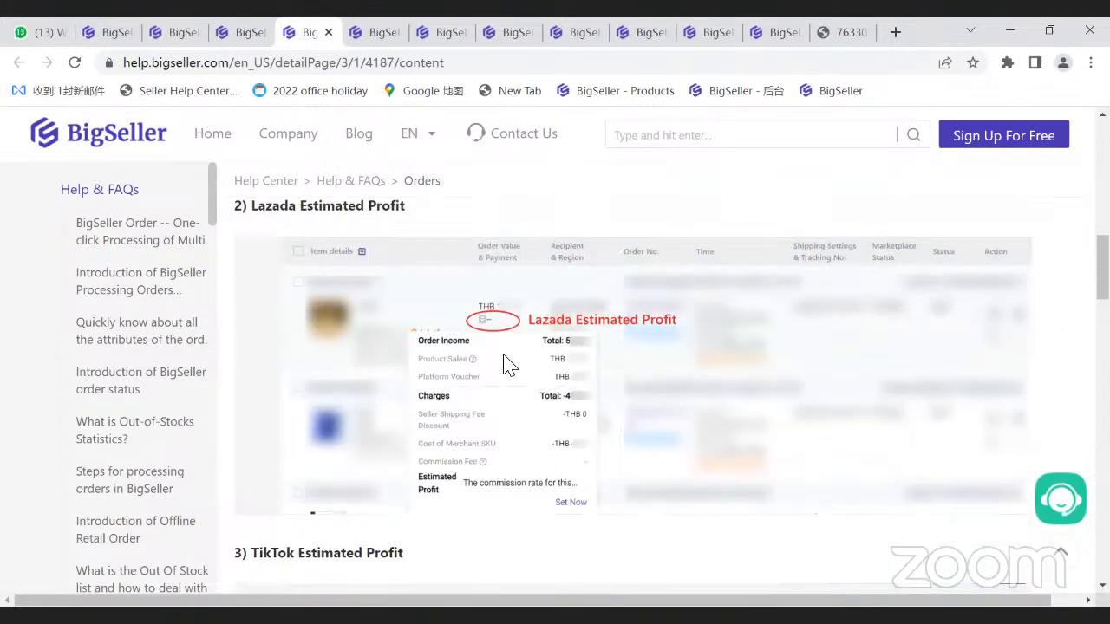
pyautogui.scroll(3, 466, 257)
pyautogui.scroll(-6, 601, 364)
pyautogui.scroll(2, 661, 396)
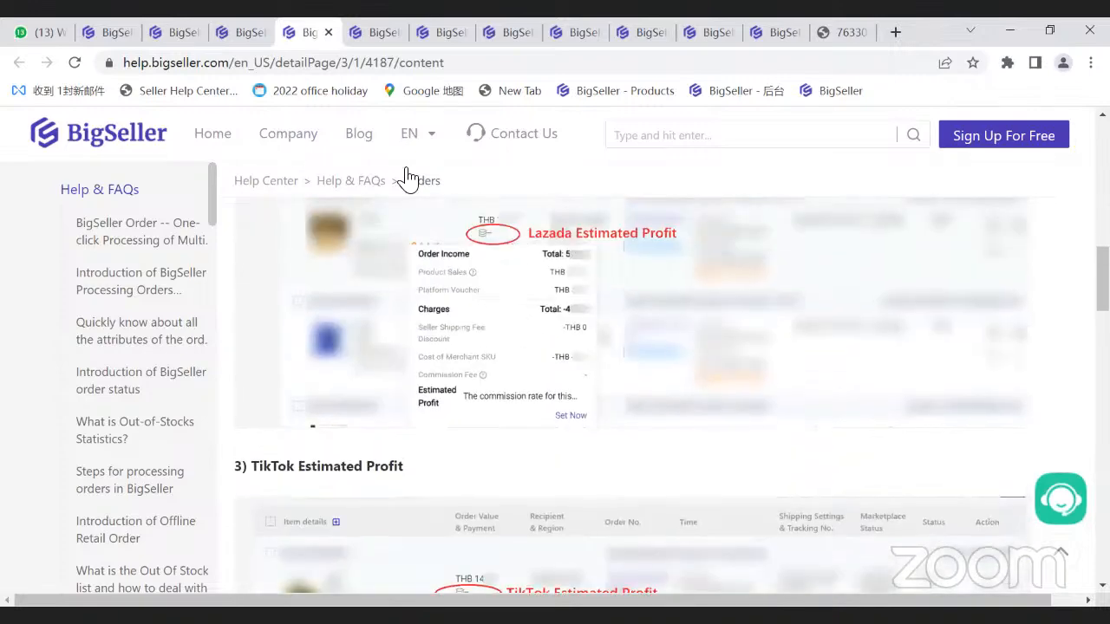
pyautogui.scroll(3, 613, 278)
pyautogui.scroll(2, 613, 277)
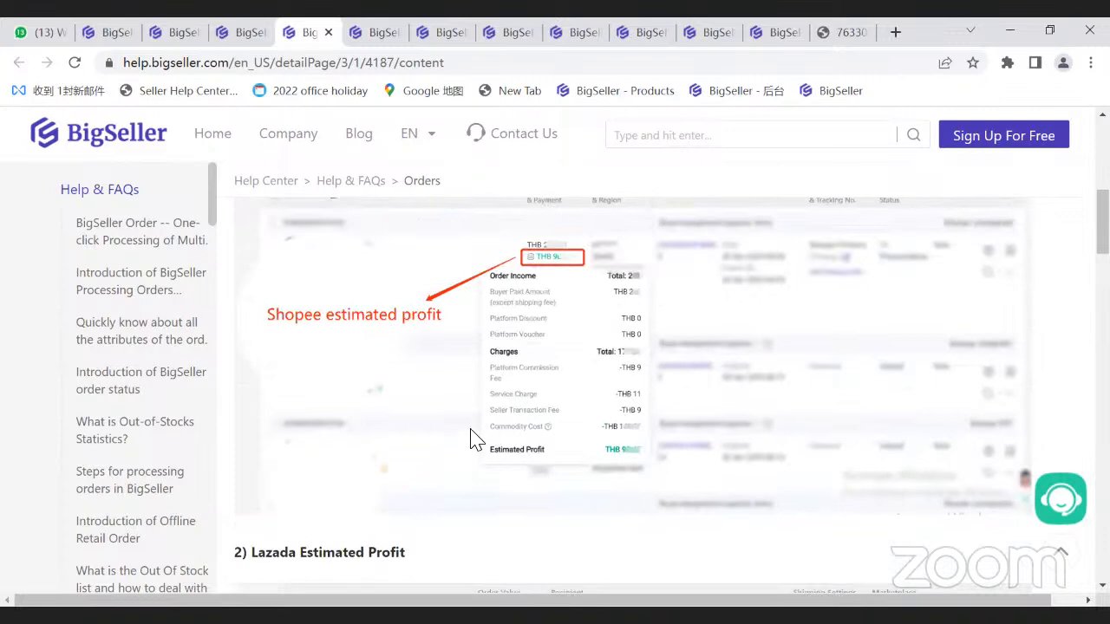
pyautogui.scroll(-4, 555, 423)
pyautogui.scroll(-2, 534, 351)
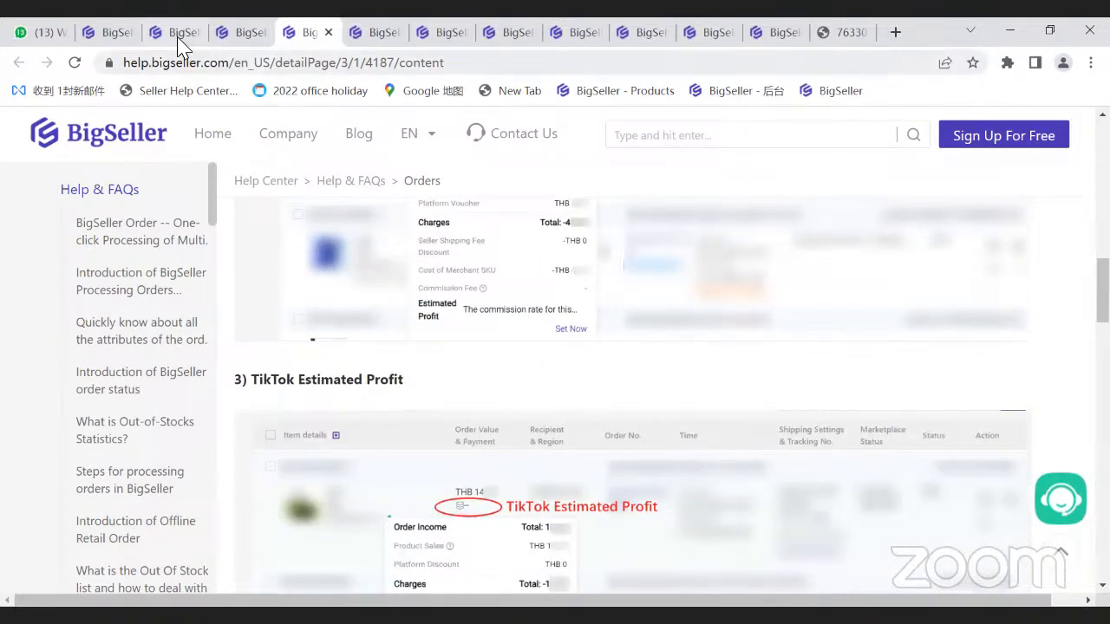
# Step: Close the BigSeller tab that precedes the Estimated Profit Settings and switch to the presentation slide listing the features
pyautogui.click(122, 32)
pyautogui.click(169, 32)
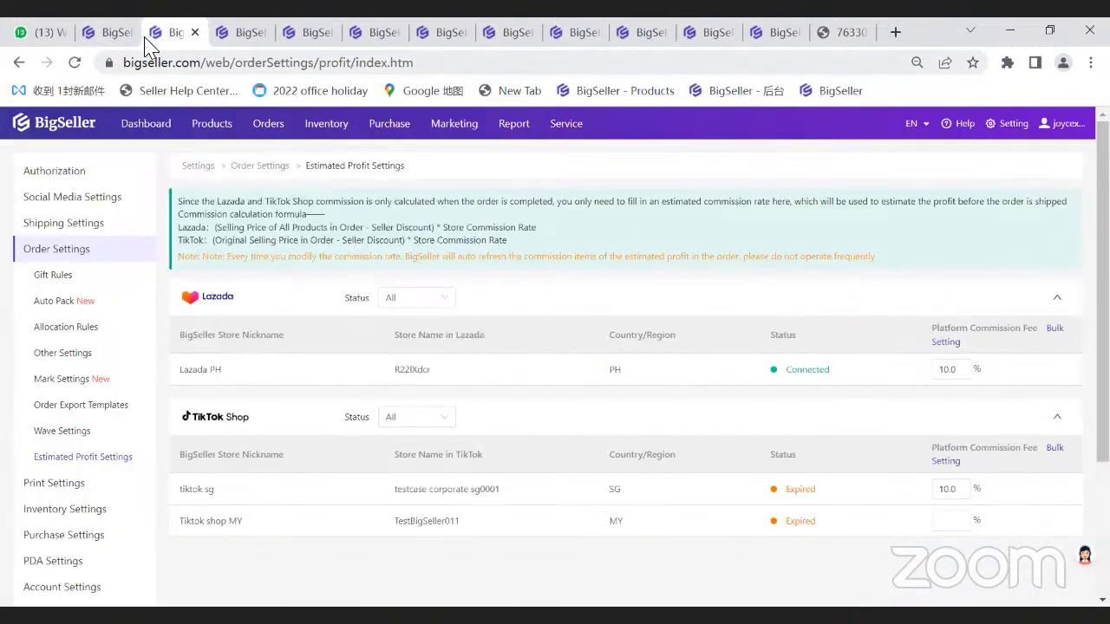
pyautogui.click(117, 33)
pyautogui.hotkey('ctrl', 'w')
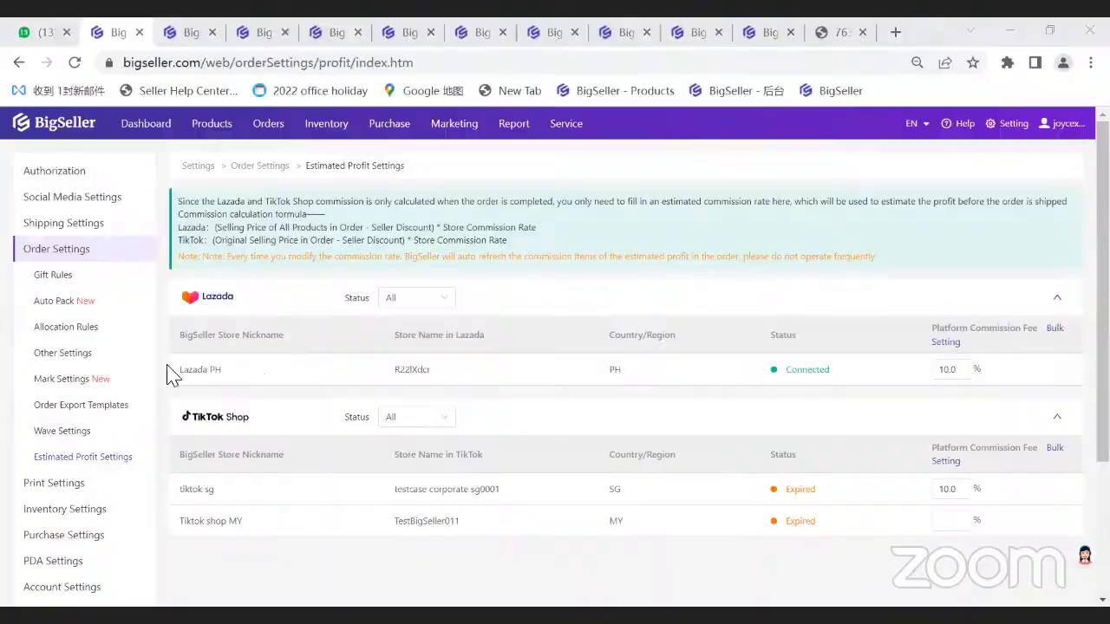
pyautogui.hotkey('alt', 'Tab')
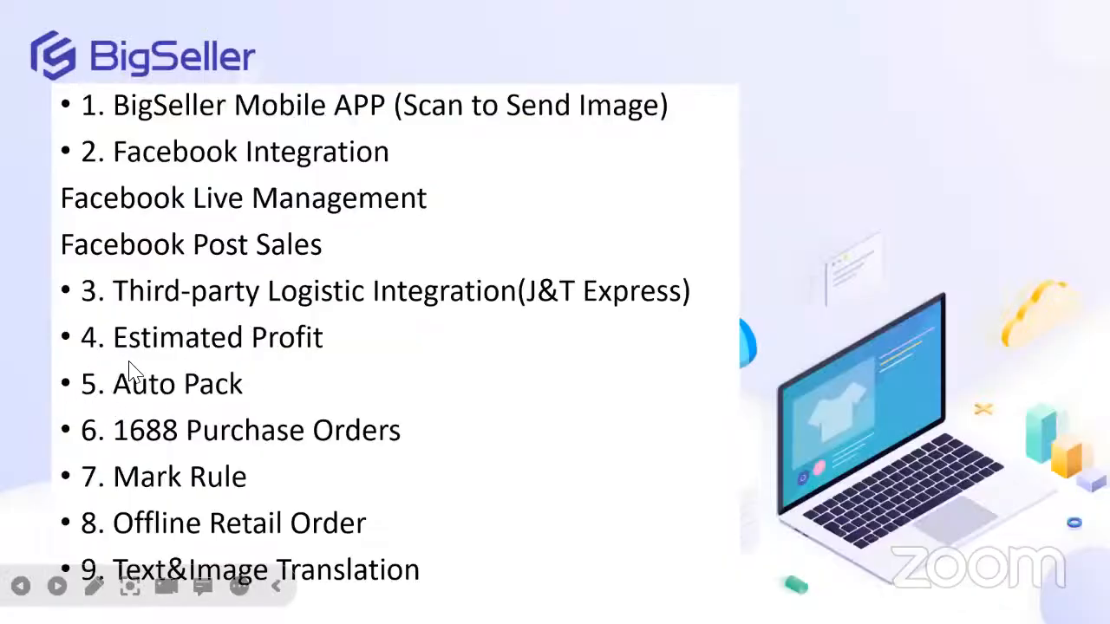
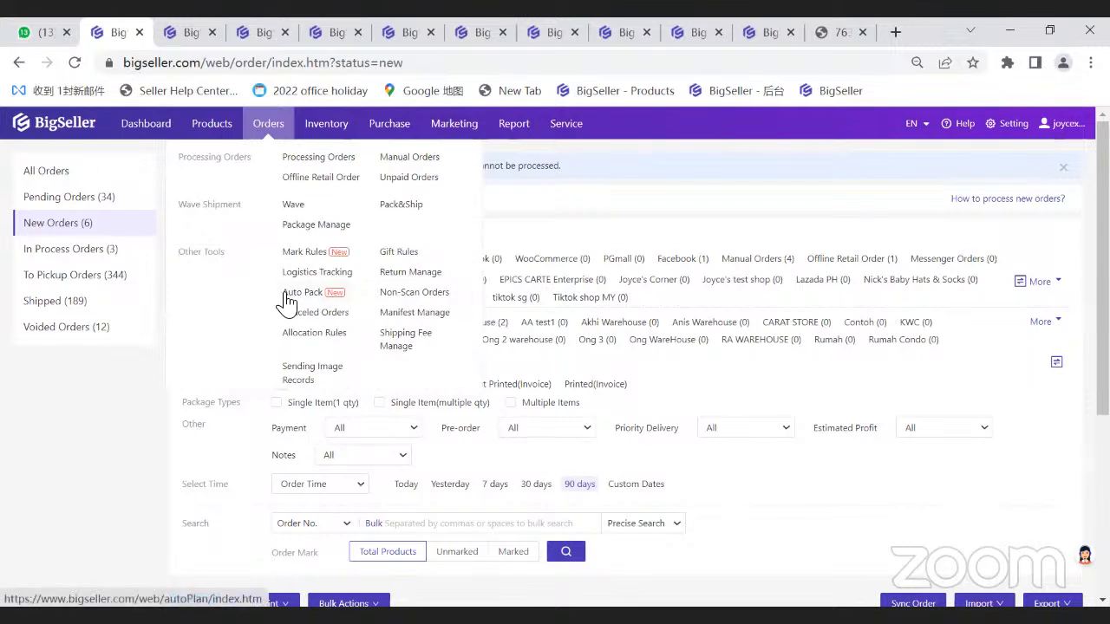
# Step: Open the Auto Pack settings from the order tools and start editing the auto pack conditions
pyautogui.click(286, 302)
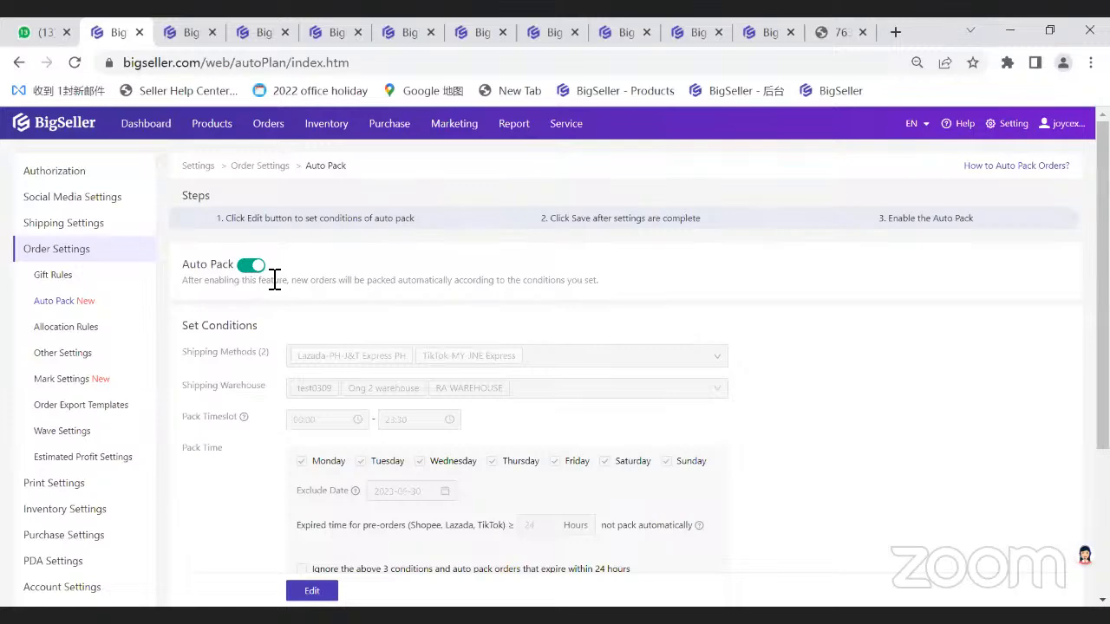
pyautogui.scroll(-3, 274, 279)
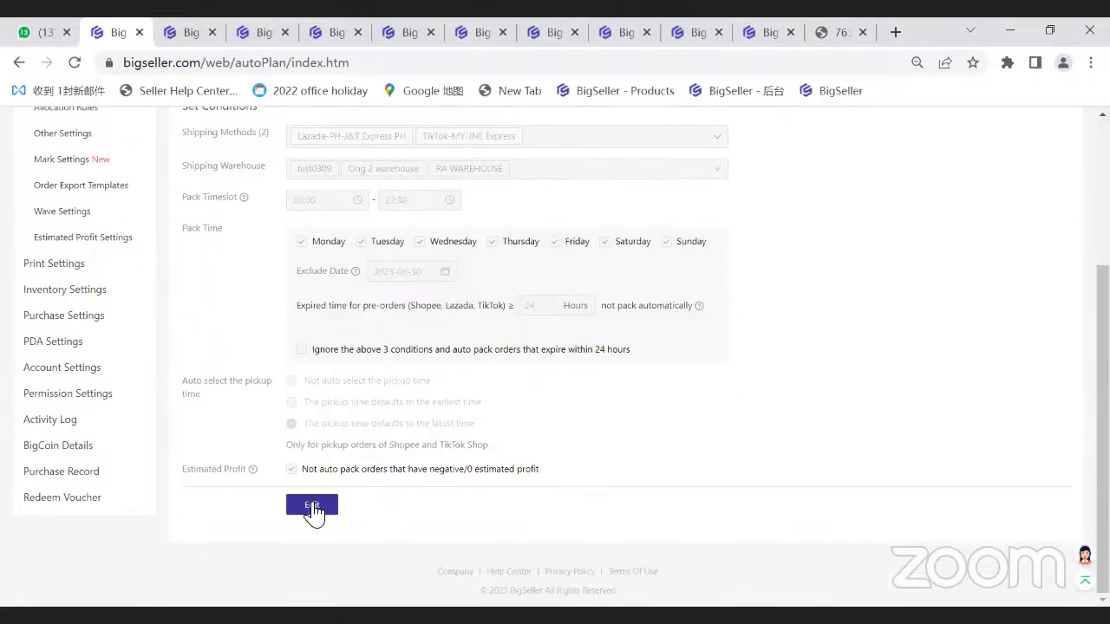
pyautogui.click(312, 505)
pyautogui.scroll(2, 210, 289)
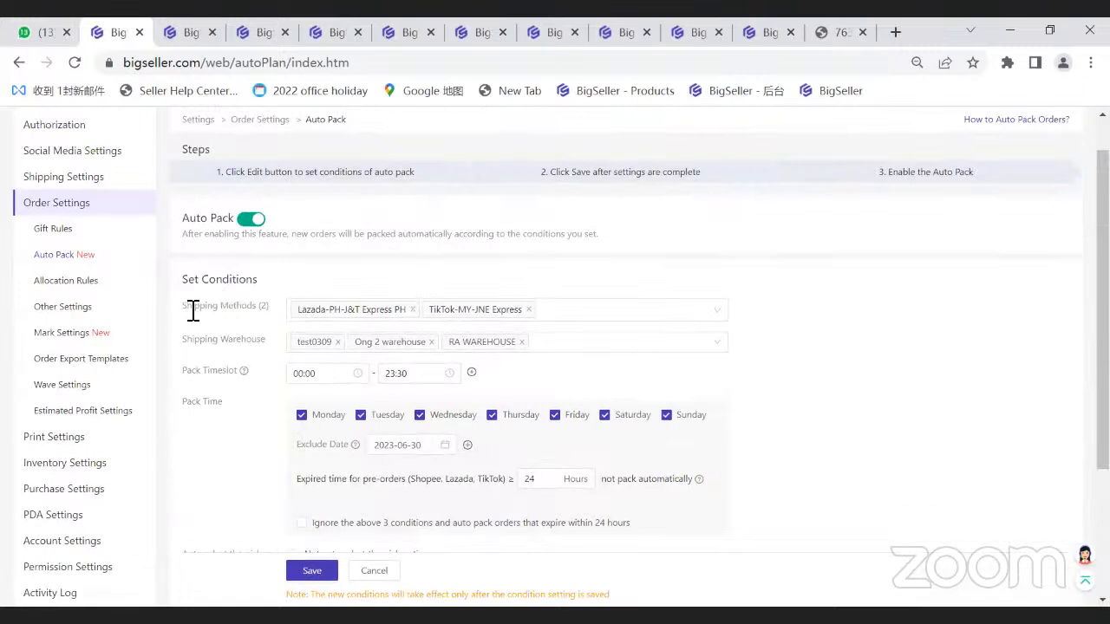
# Step: Review the Shipping Methods, Shipping Warehouse and Pack Timeslot conditions for auto pack
pyautogui.moveTo(193, 312); pyautogui.dragTo(254, 329)
pyautogui.click(257, 331)
pyautogui.scroll(1, 468, 297)
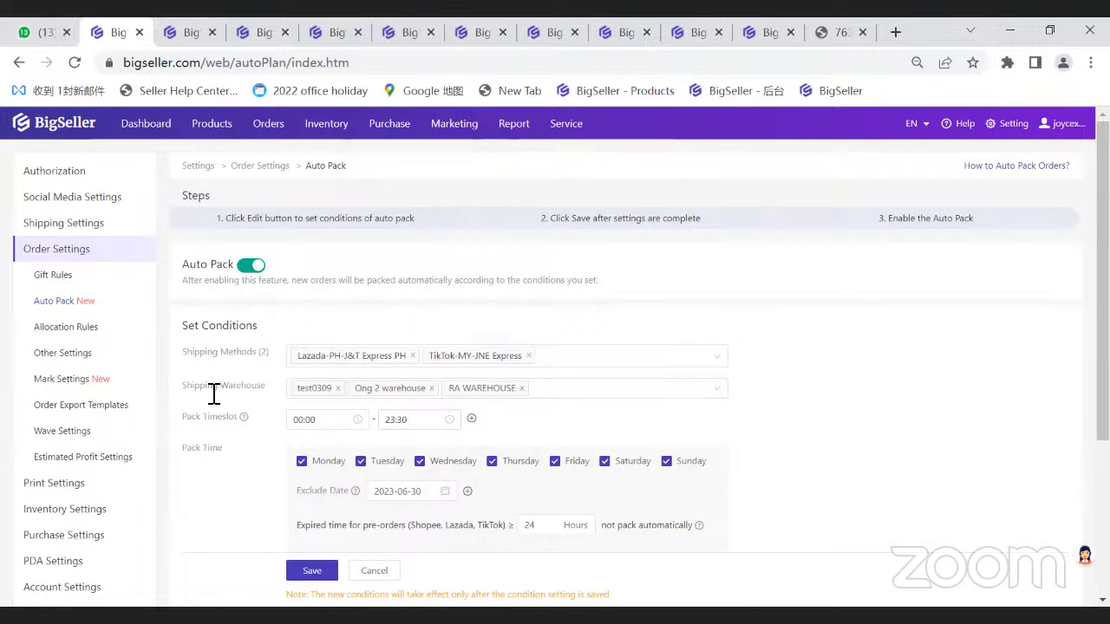
pyautogui.moveTo(215, 395); pyautogui.dragTo(255, 391)
pyautogui.click(263, 397)
pyautogui.moveTo(184, 420); pyautogui.dragTo(226, 421)
pyautogui.click(230, 442)
# Step: Set the Pack Timeslot to run from 10:00 to 11:30
pyautogui.click(317, 422)
pyautogui.scroll(-3, 312, 477)
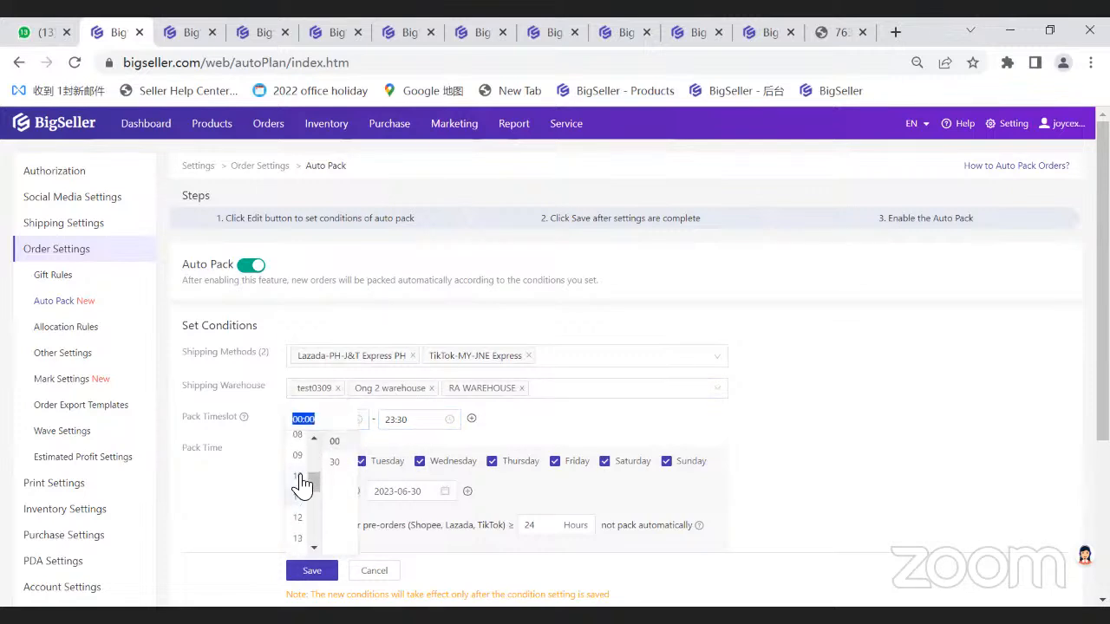
pyautogui.click(300, 488)
pyautogui.click(414, 421)
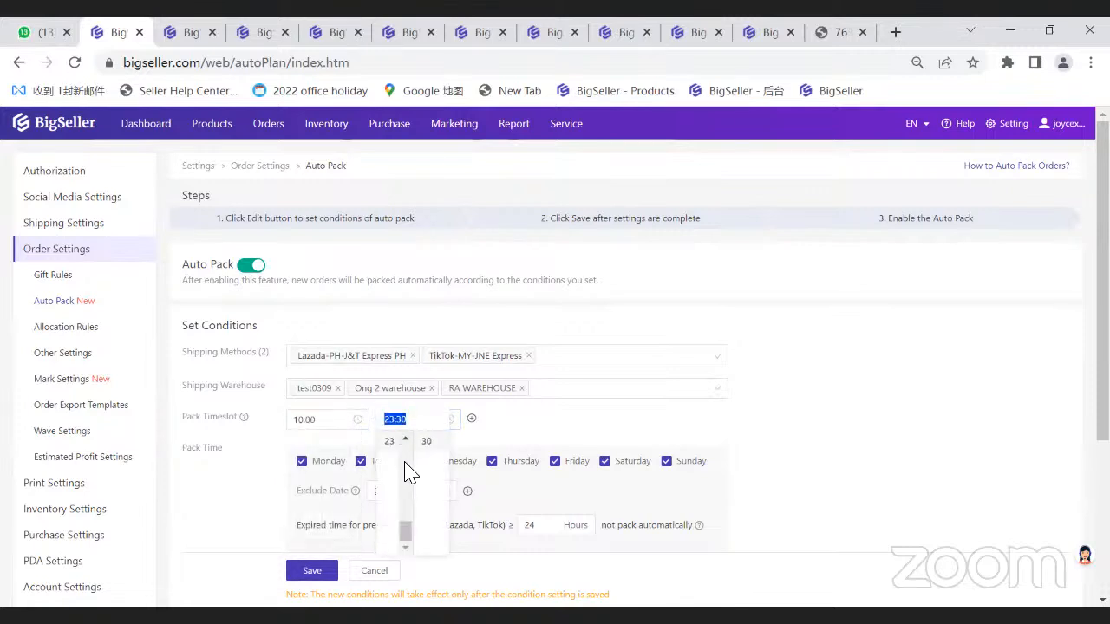
pyautogui.scroll(3, 394, 471)
pyautogui.scroll(3, 394, 473)
pyautogui.click(390, 462)
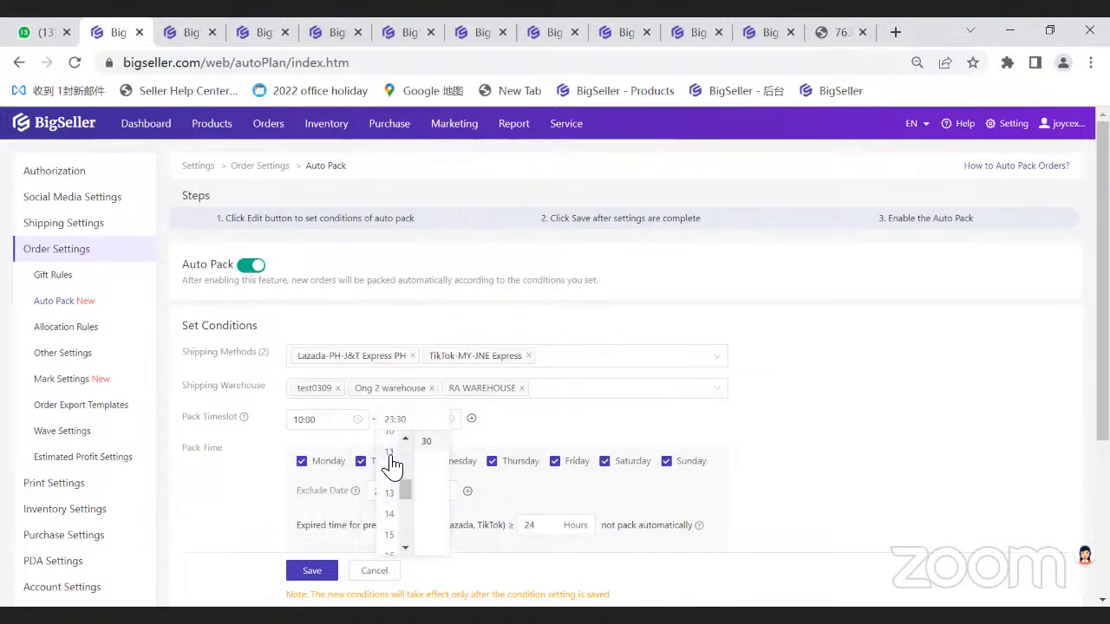
pyautogui.click(523, 425)
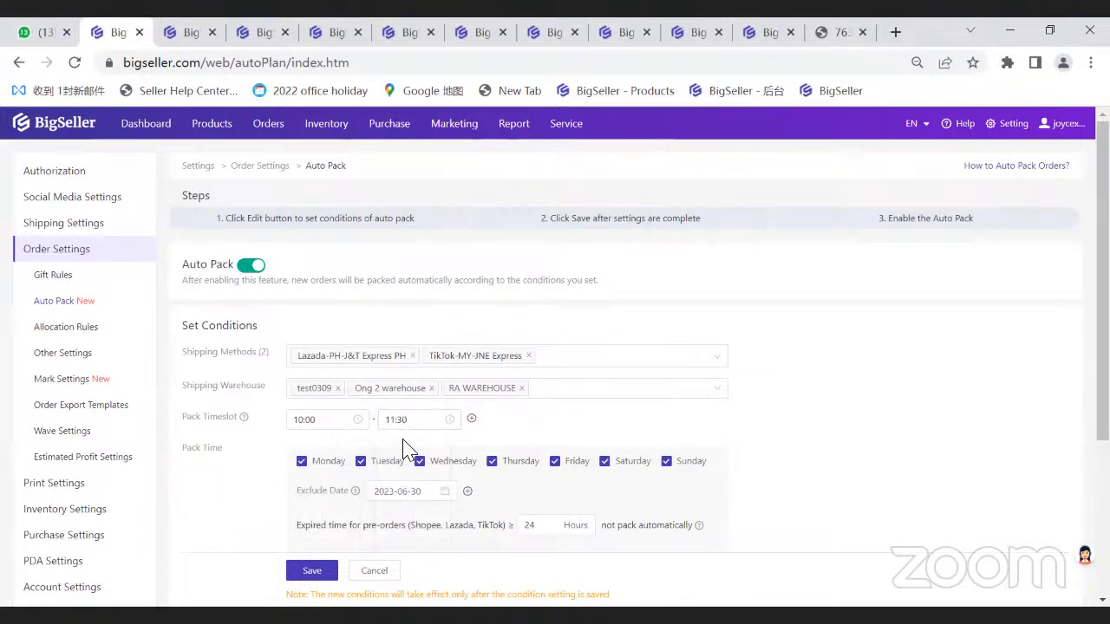
# Step: Read the Pack Timeslot help note on how often the auto pack task is performed
pyautogui.moveTo(245, 419)
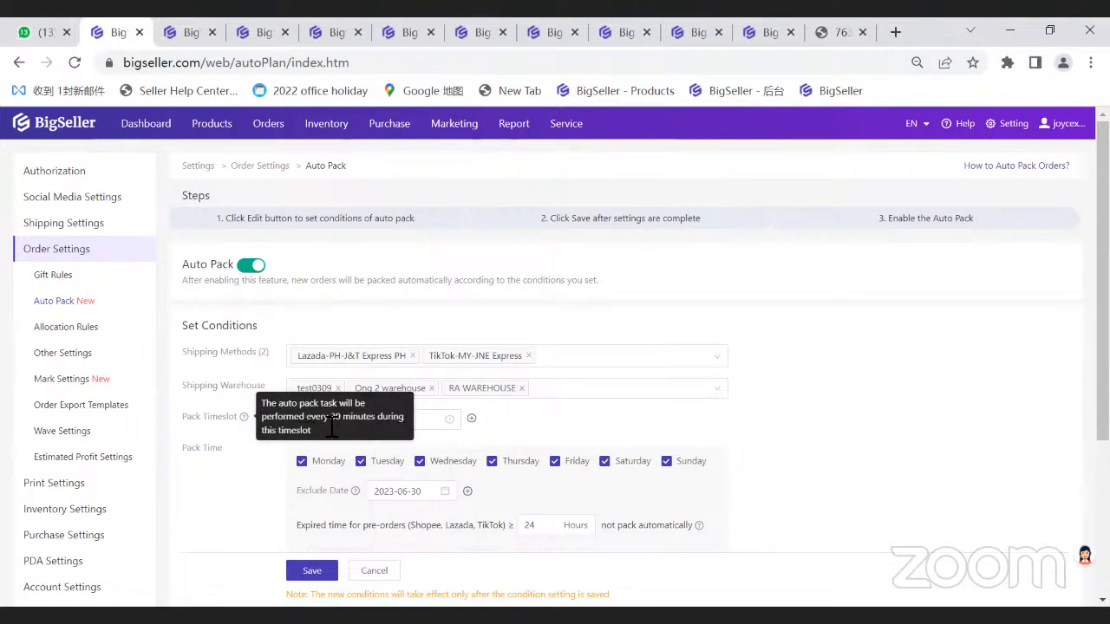
pyautogui.moveTo(318, 425); pyautogui.dragTo(375, 422)
pyautogui.click(375, 438)
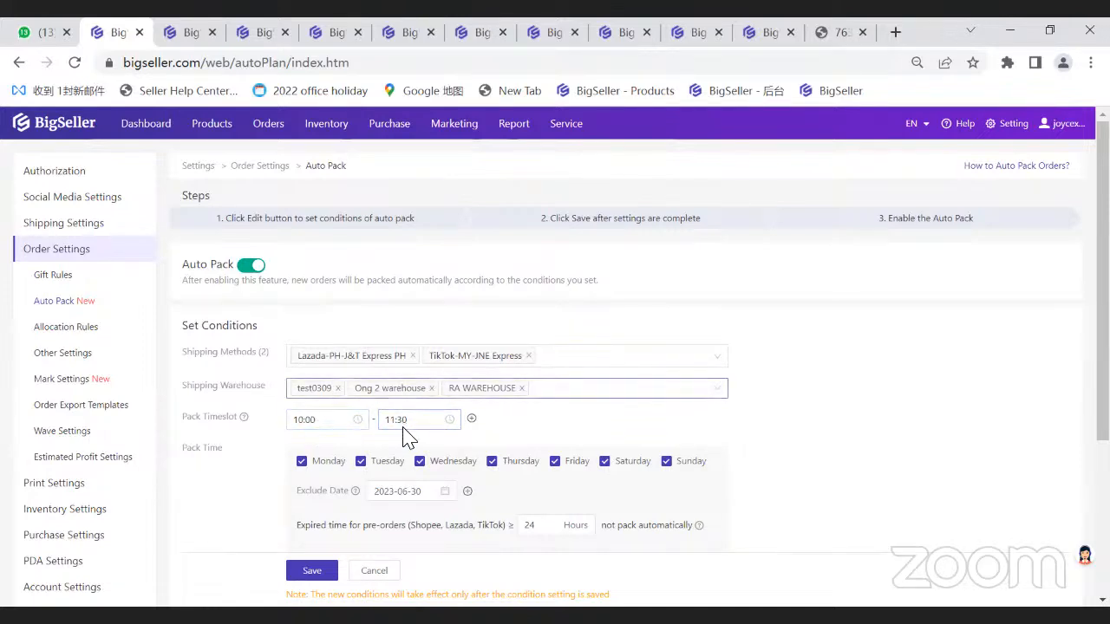
pyautogui.moveTo(245, 420)
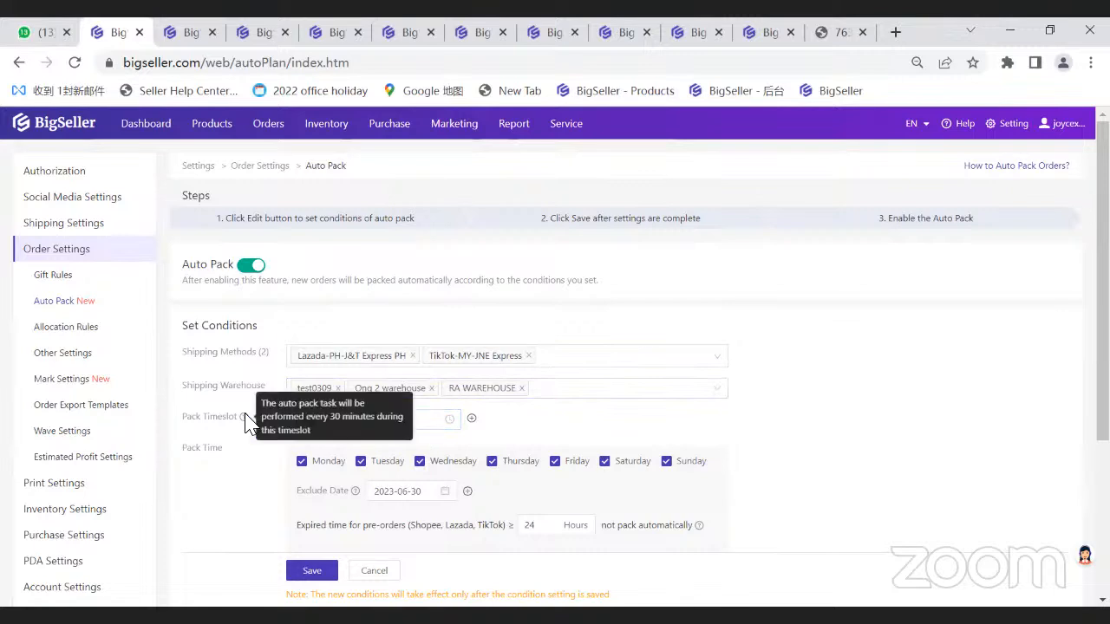
pyautogui.moveTo(312, 433); pyautogui.dragTo(295, 420)
pyautogui.click(319, 428)
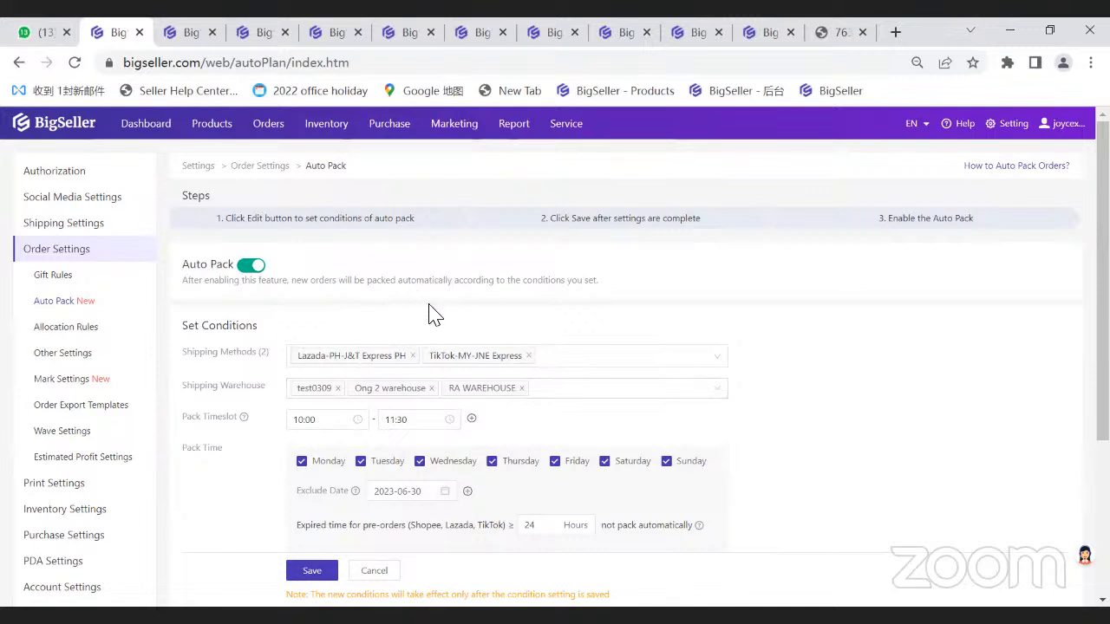
pyautogui.moveTo(243, 419)
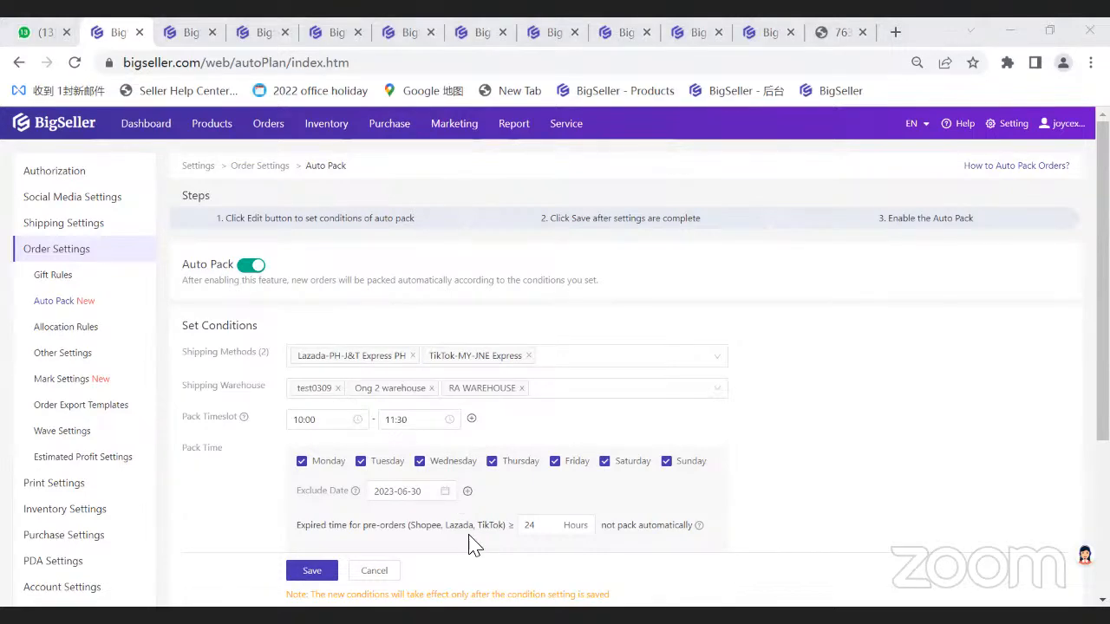
# Step: Exclude Monday through Friday from the Pack Time days, leaving only Saturday and Sunday selected
pyautogui.scroll(-2, 511, 339)
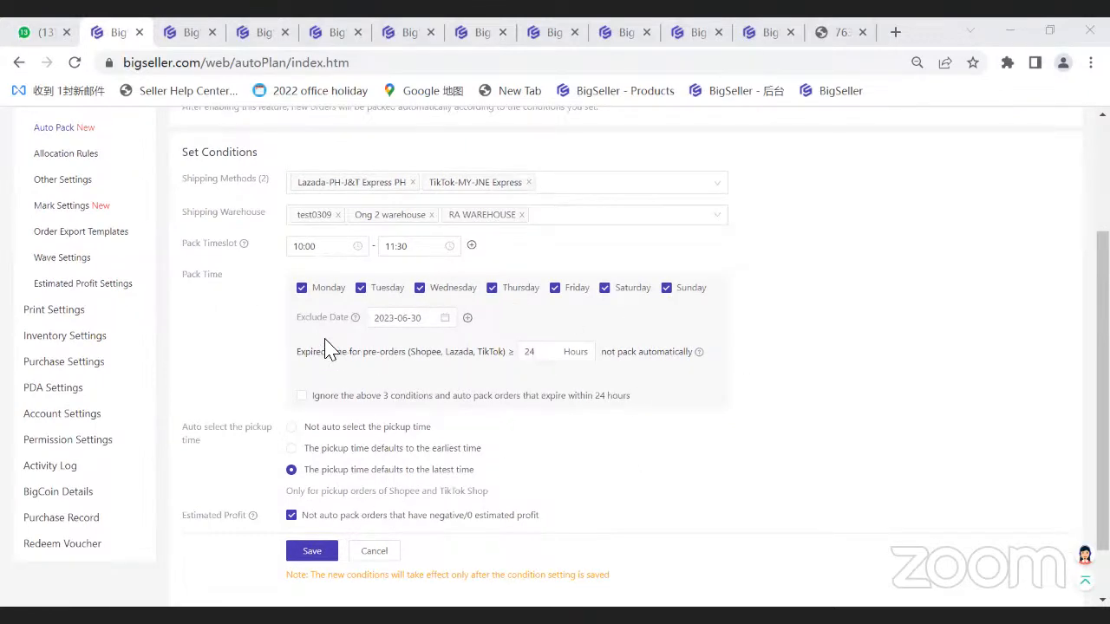
pyautogui.click(302, 287)
pyautogui.click(382, 287)
pyautogui.click(421, 287)
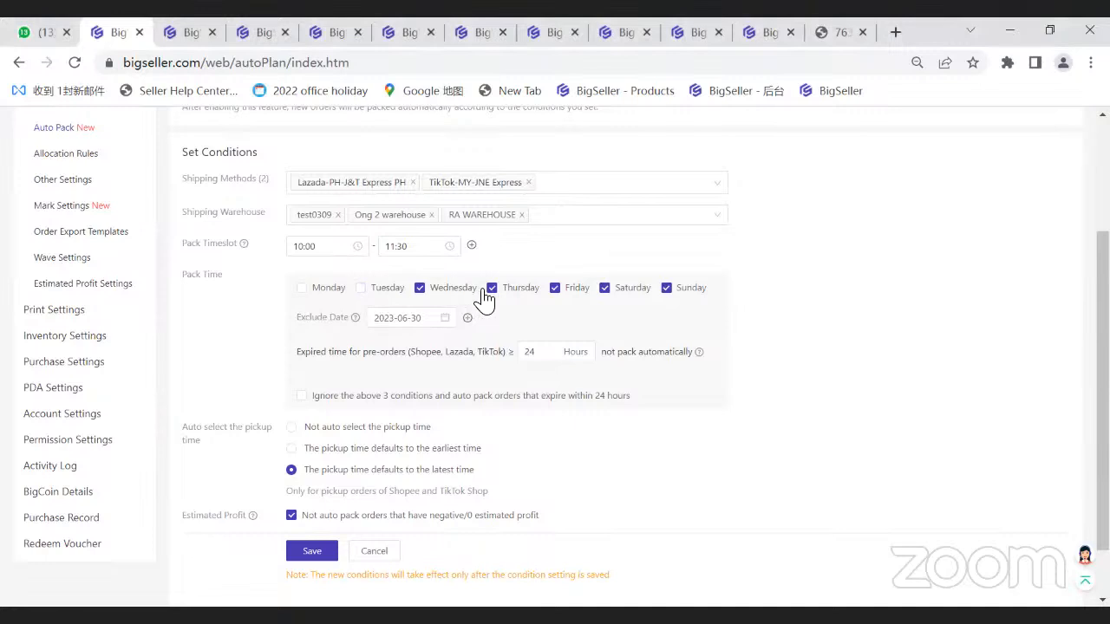
pyautogui.click(568, 295)
# Step: Clear the existing Exclude Date, add a second date field and set the first excluded date to 2023-07-22
pyautogui.click(445, 317)
pyautogui.click(467, 317)
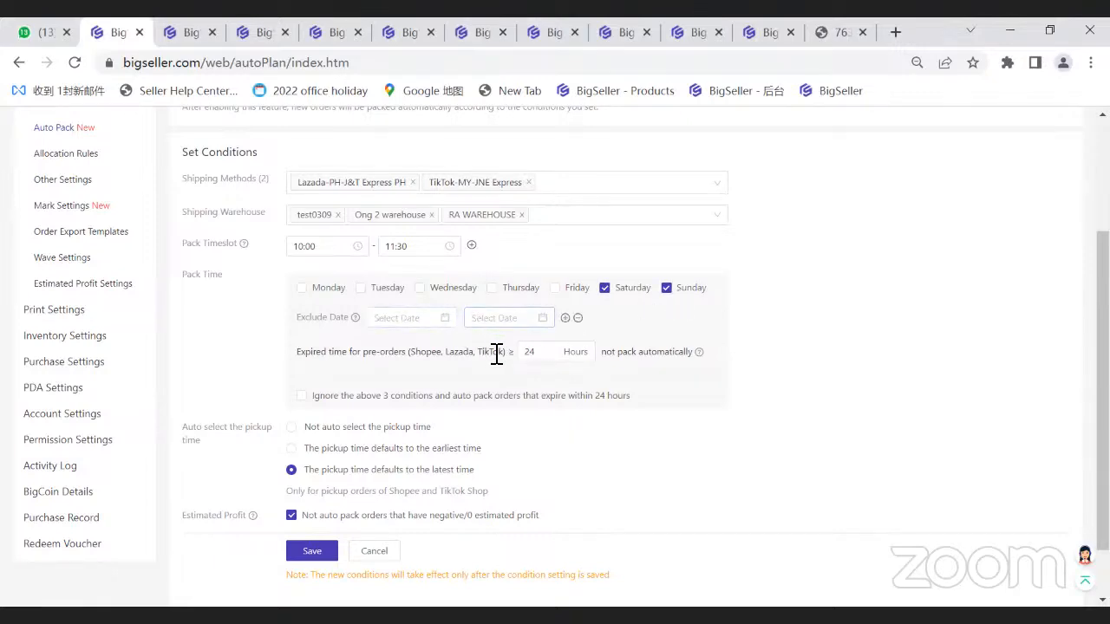
pyautogui.click(404, 317)
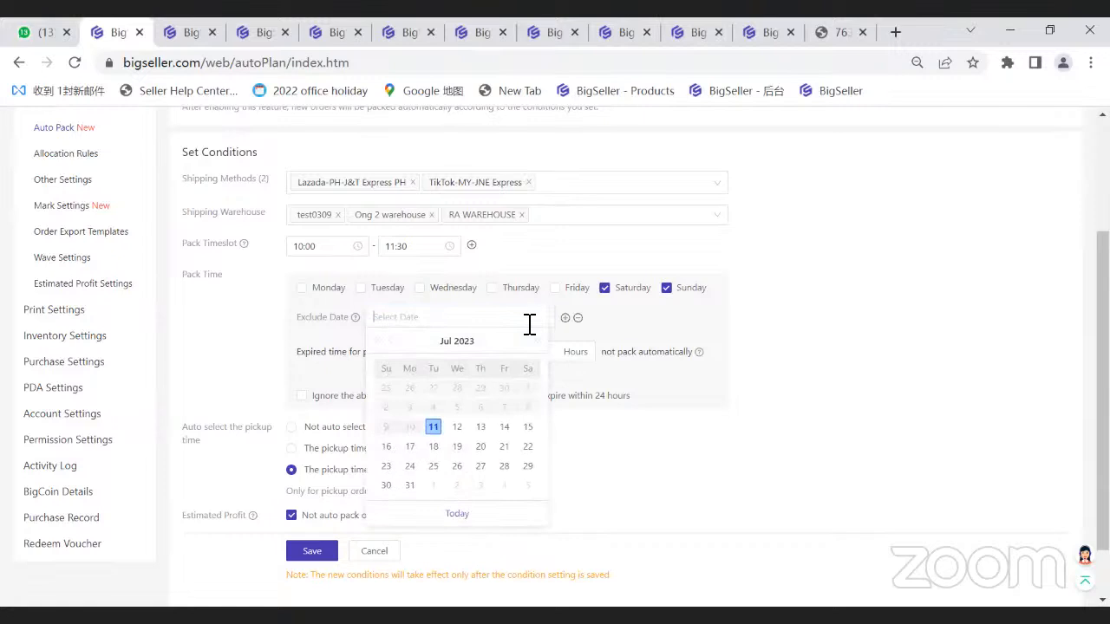
pyautogui.click(528, 448)
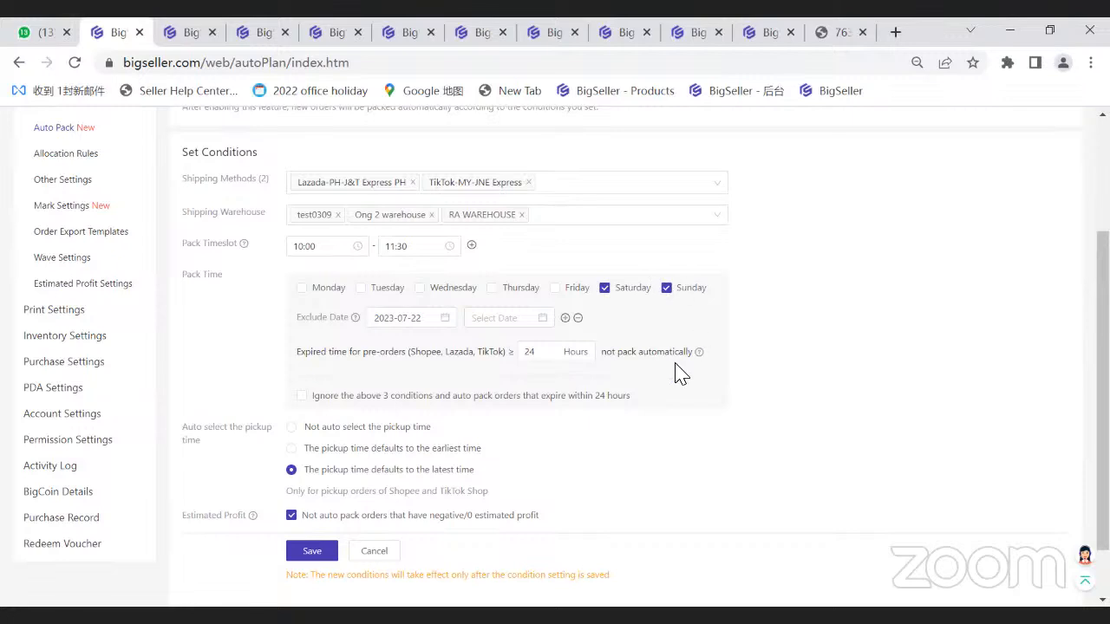
# Step: Read the condition that stops pre-orders with an expiry time of at least the set hours from packing automatically
pyautogui.moveTo(298, 351); pyautogui.dragTo(417, 353)
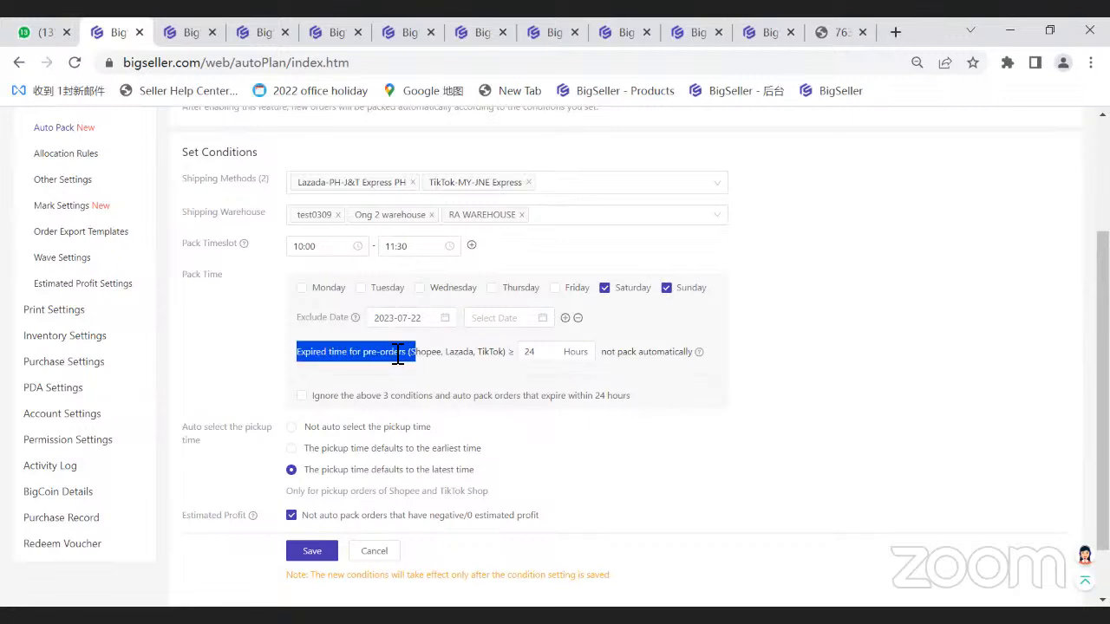
pyautogui.click(323, 359)
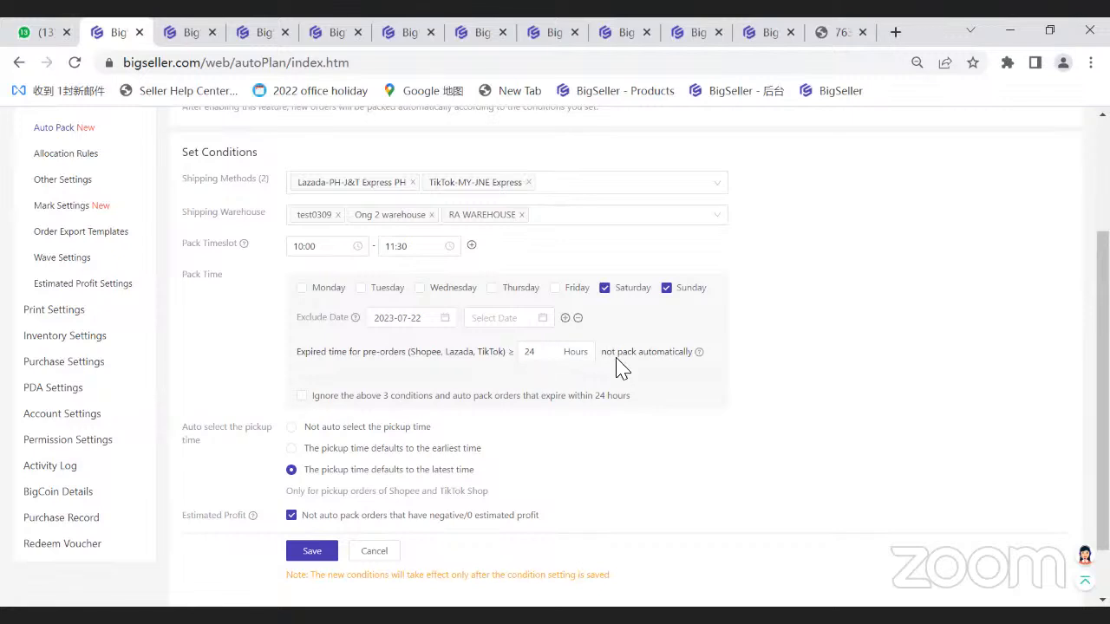
pyautogui.moveTo(613, 361); pyautogui.dragTo(670, 363)
pyautogui.click(668, 379)
# Step: Switch on and back off the option to ignore the above 3 conditions and auto pack orders that expire within 24 hours
pyautogui.moveTo(389, 399); pyautogui.dragTo(445, 399)
pyautogui.click(530, 403)
pyautogui.moveTo(511, 400); pyautogui.dragTo(611, 401)
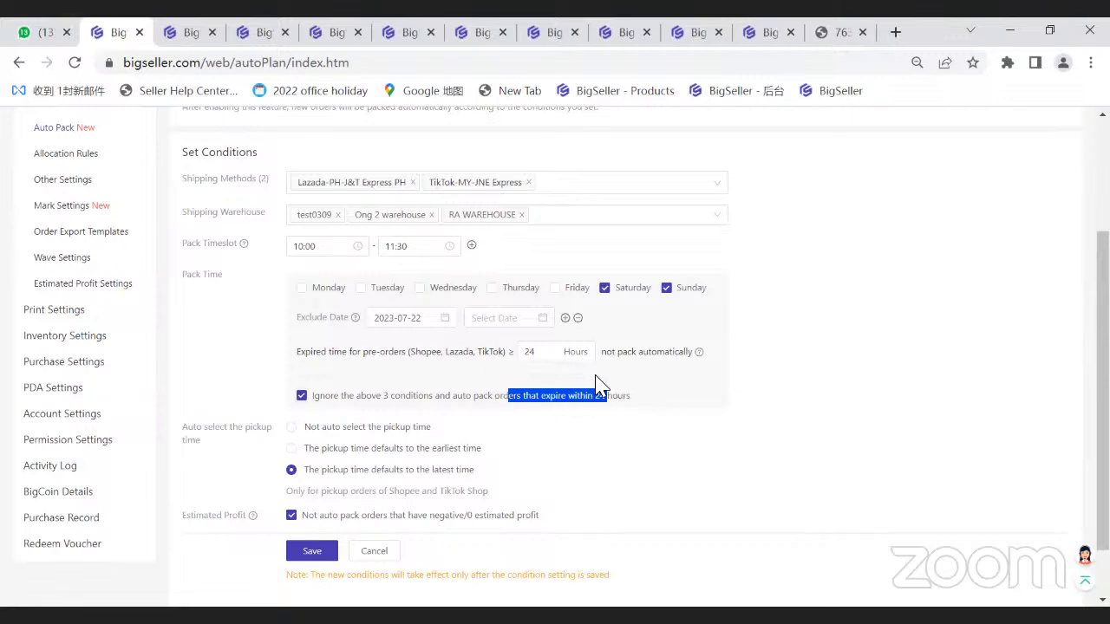
pyautogui.click(624, 400)
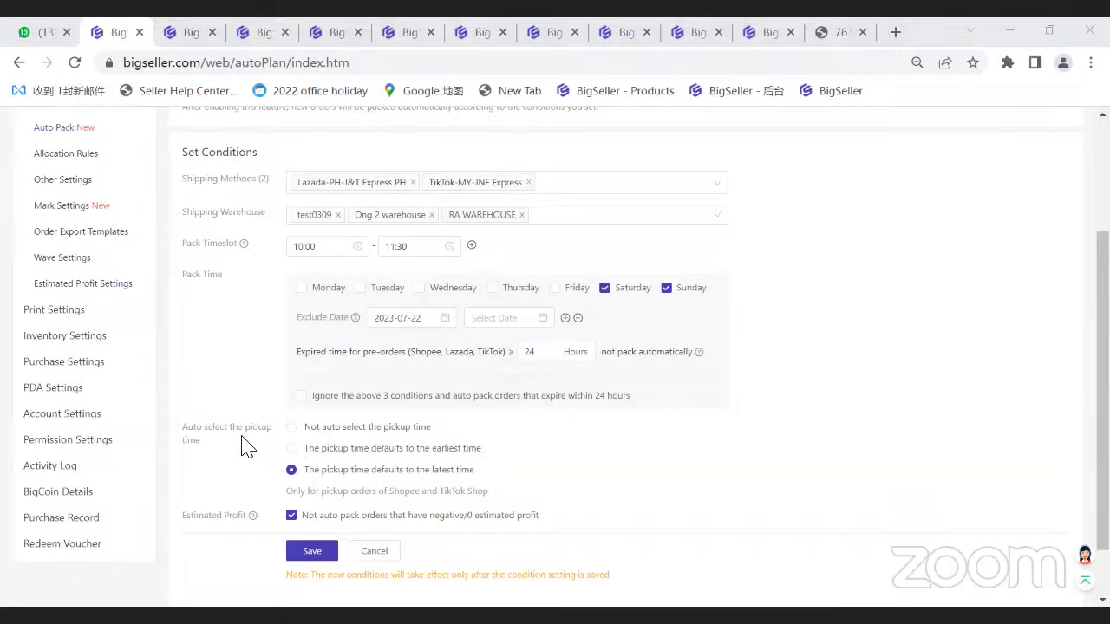
# Step: Review the auto select pickup time choices together with the other Auto Pack conditions
pyautogui.scroll(-1, 244, 447)
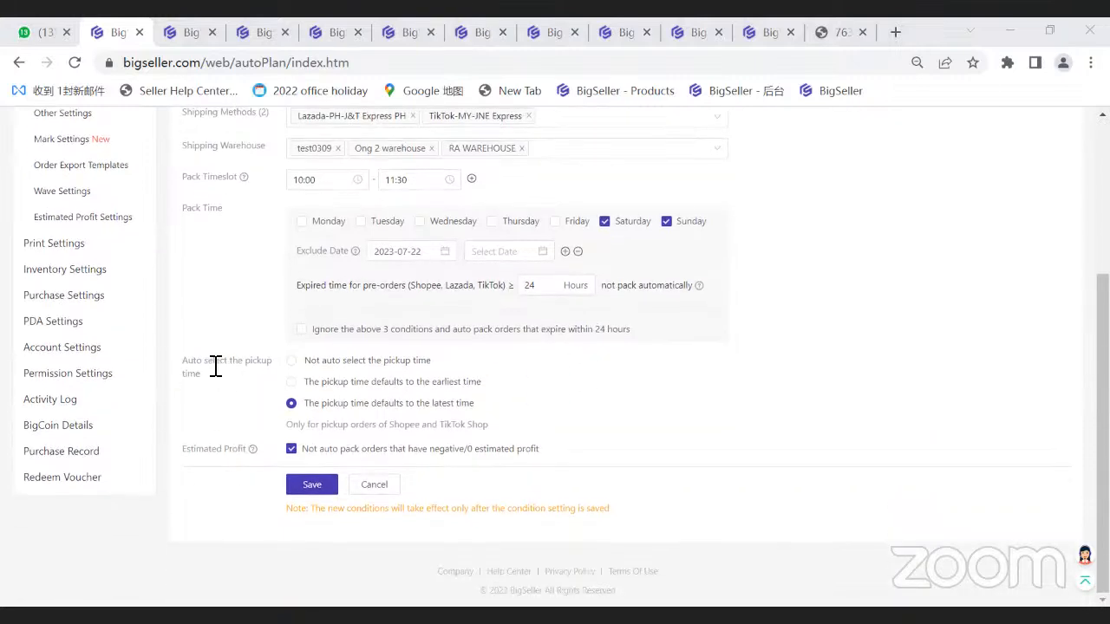
pyautogui.click(171, 351)
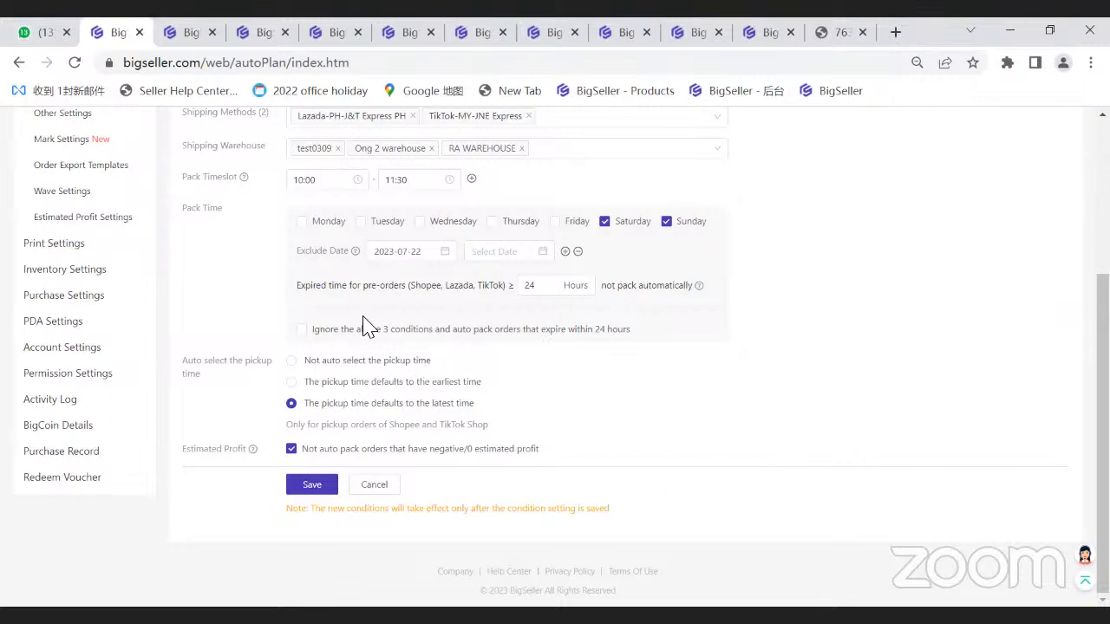
pyautogui.scroll(2, 364, 328)
pyautogui.scroll(-2, 488, 408)
pyautogui.scroll(1, 459, 401)
pyautogui.scroll(-1, 450, 406)
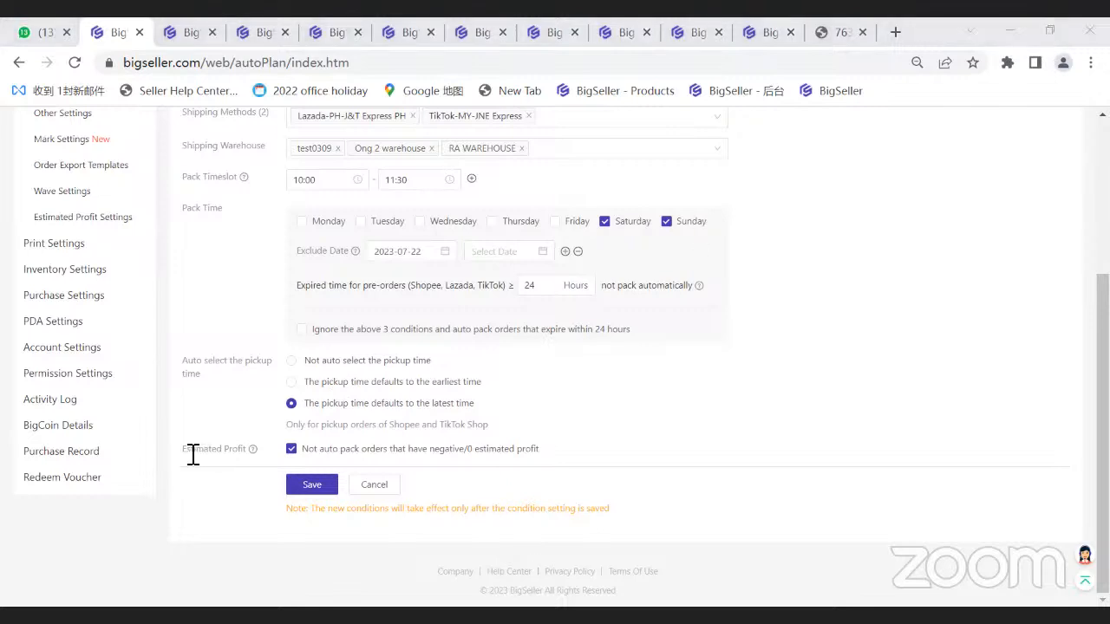
# Step: Turn off "Not auto pack orders that have negative/0 estimated profit" and switch to the training slides
pyautogui.click(221, 484)
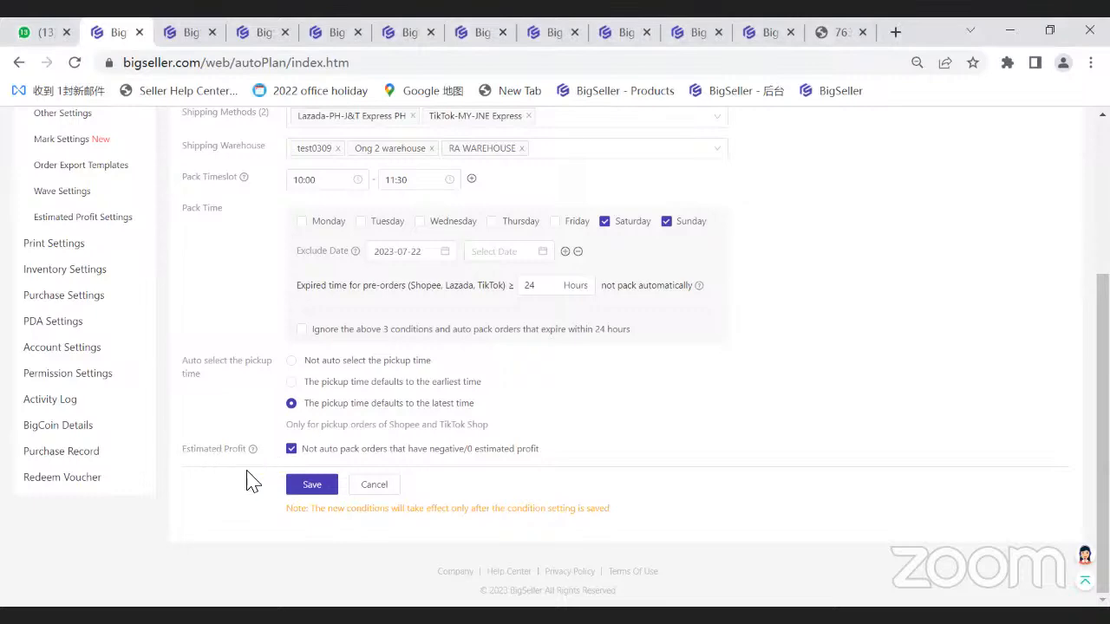
pyautogui.scroll(2, 382, 404)
pyautogui.scroll(-2, 312, 424)
pyautogui.moveTo(337, 459); pyautogui.dragTo(537, 454)
pyautogui.click(438, 460)
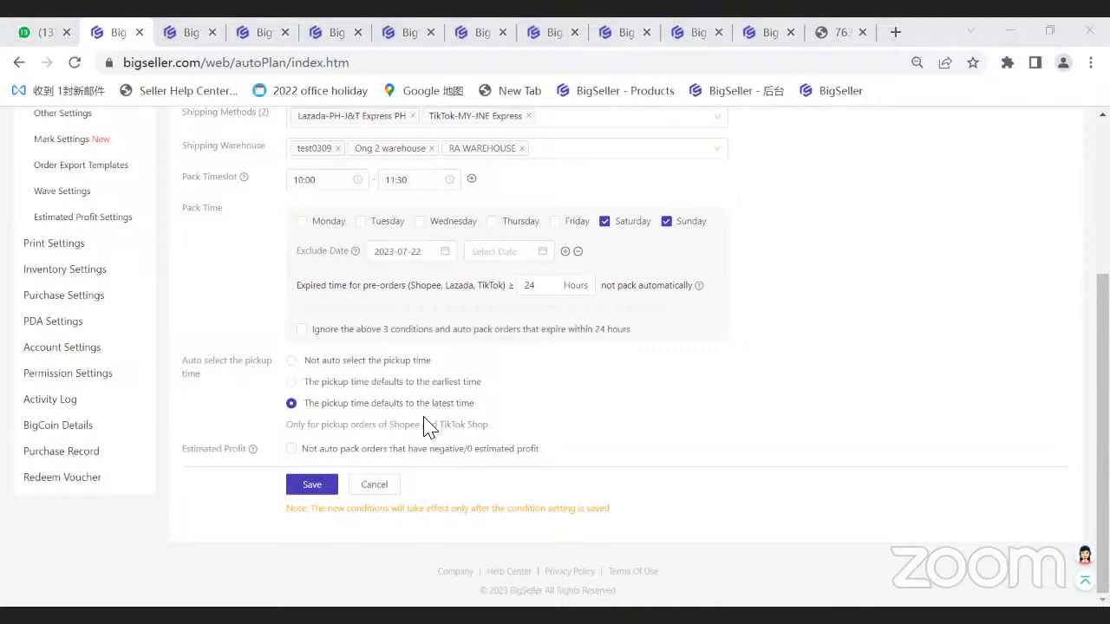
pyautogui.hotkey('alt', 'Tab')
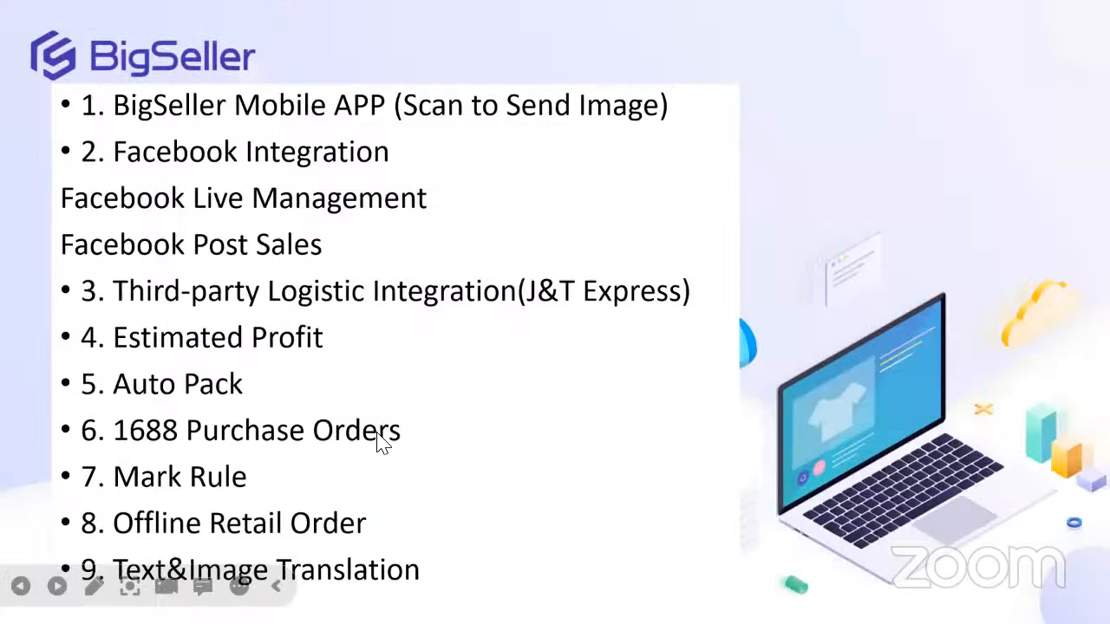
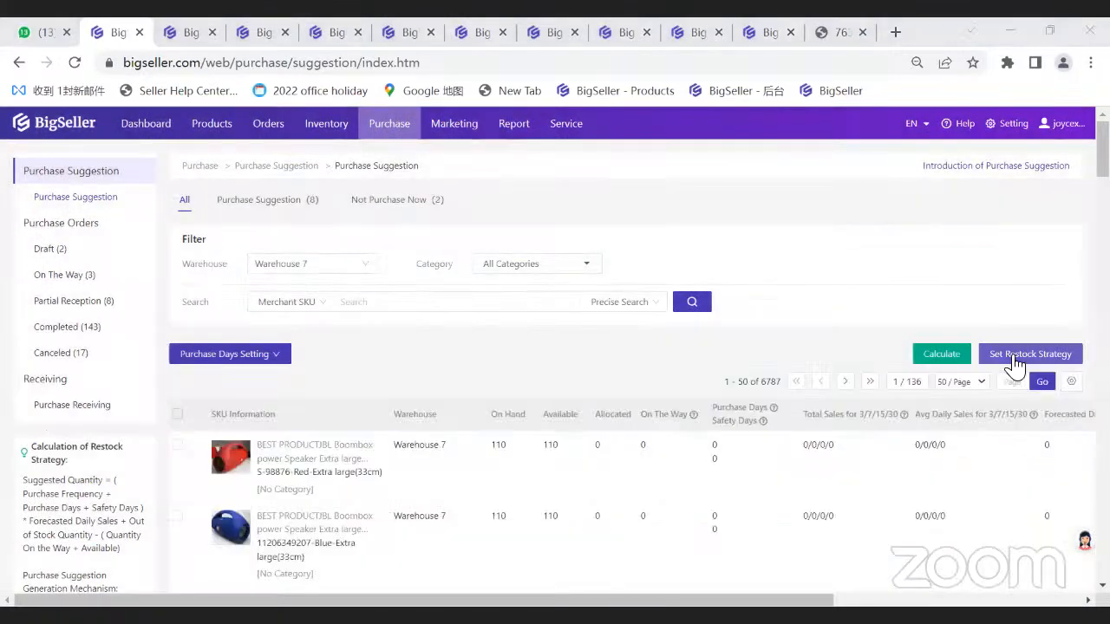
# Step: Open the restock strategy settings, examine the Forecasted Daily Sales choices and Sales Coefficient, and close them without saving
pyautogui.click(1026, 357)
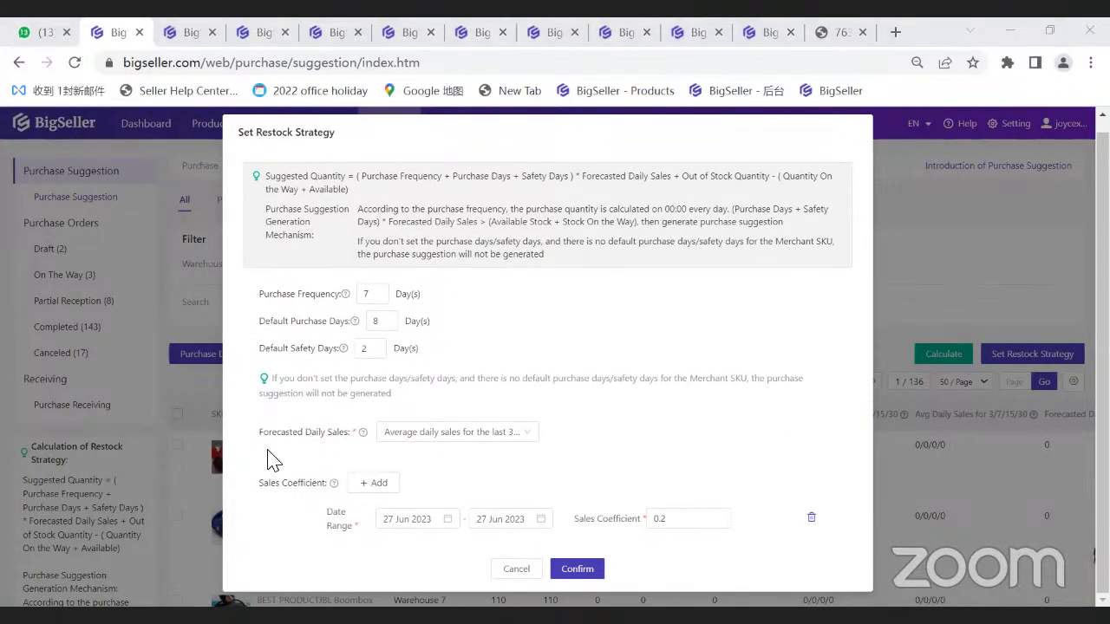
pyautogui.click(427, 436)
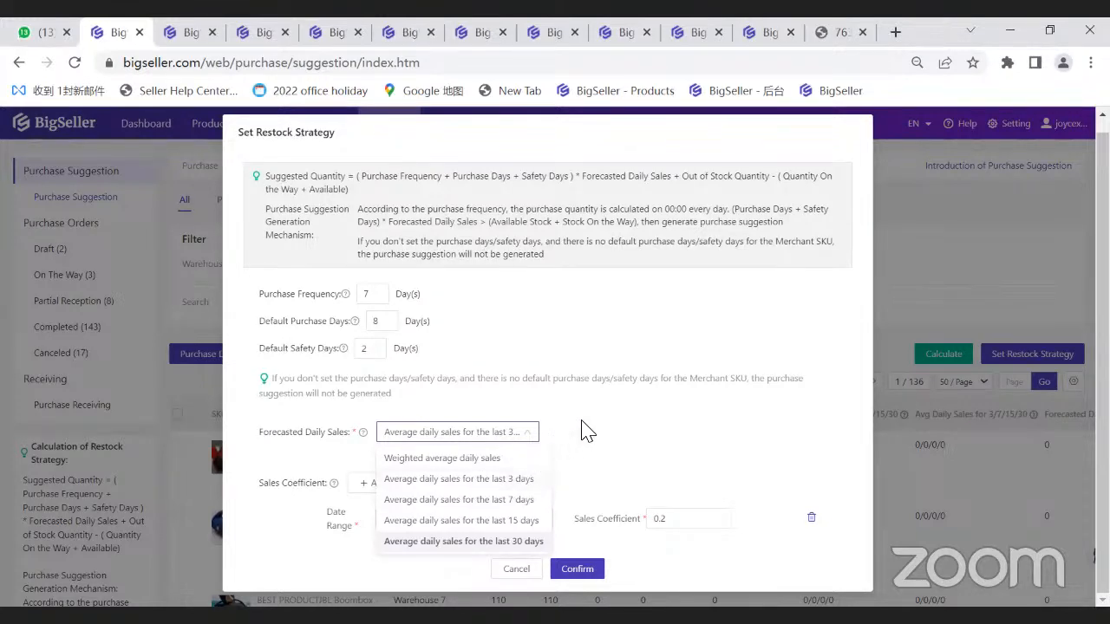
pyautogui.click(563, 468)
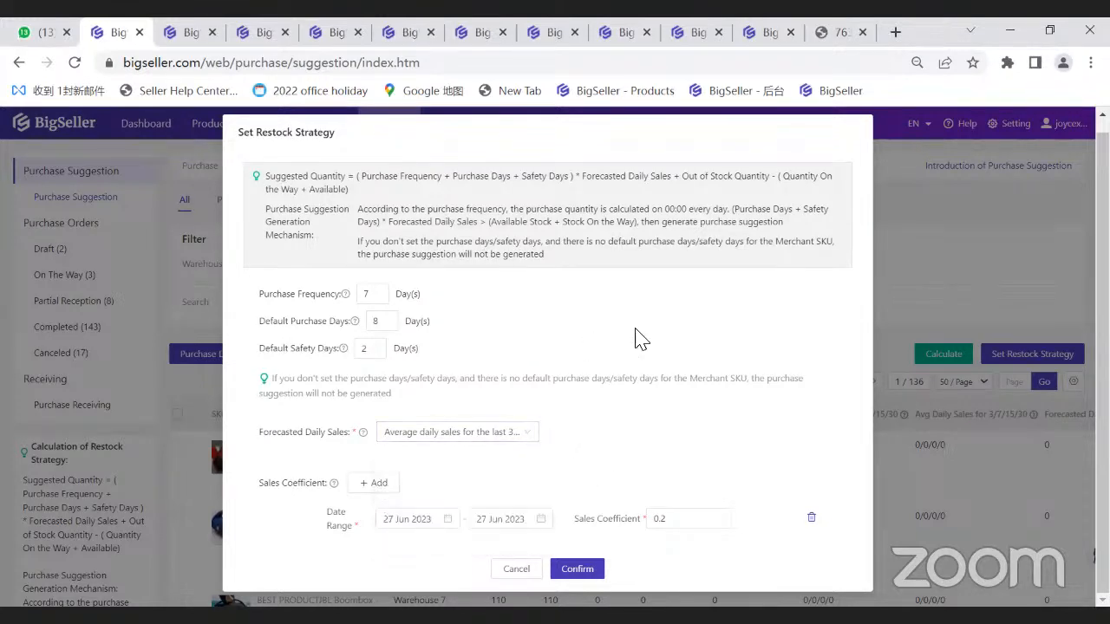
pyautogui.click(490, 433)
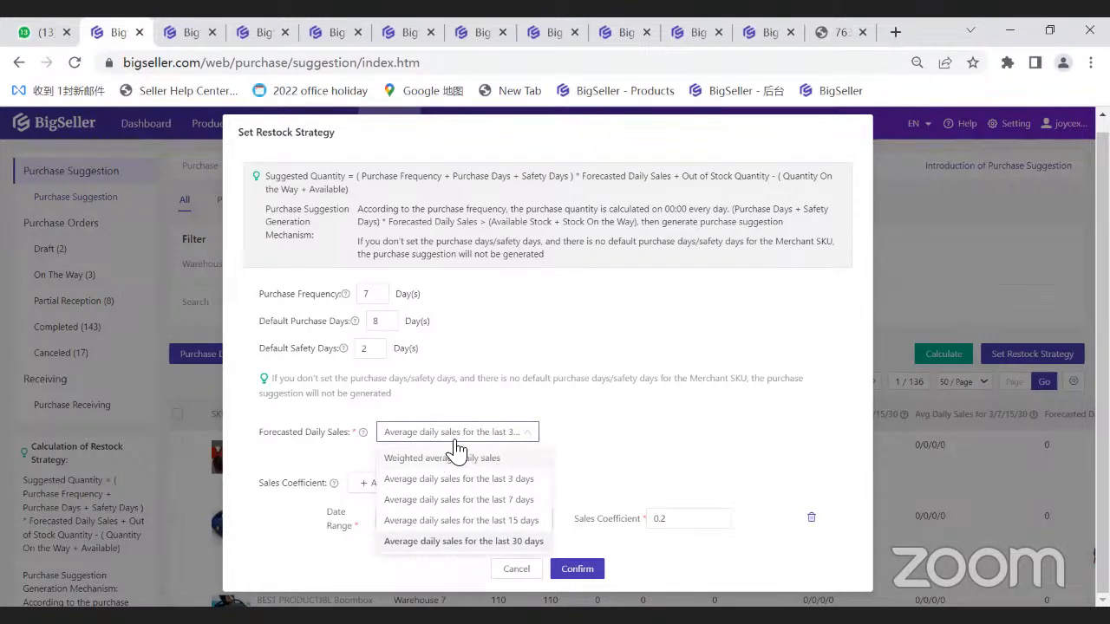
pyautogui.click(624, 408)
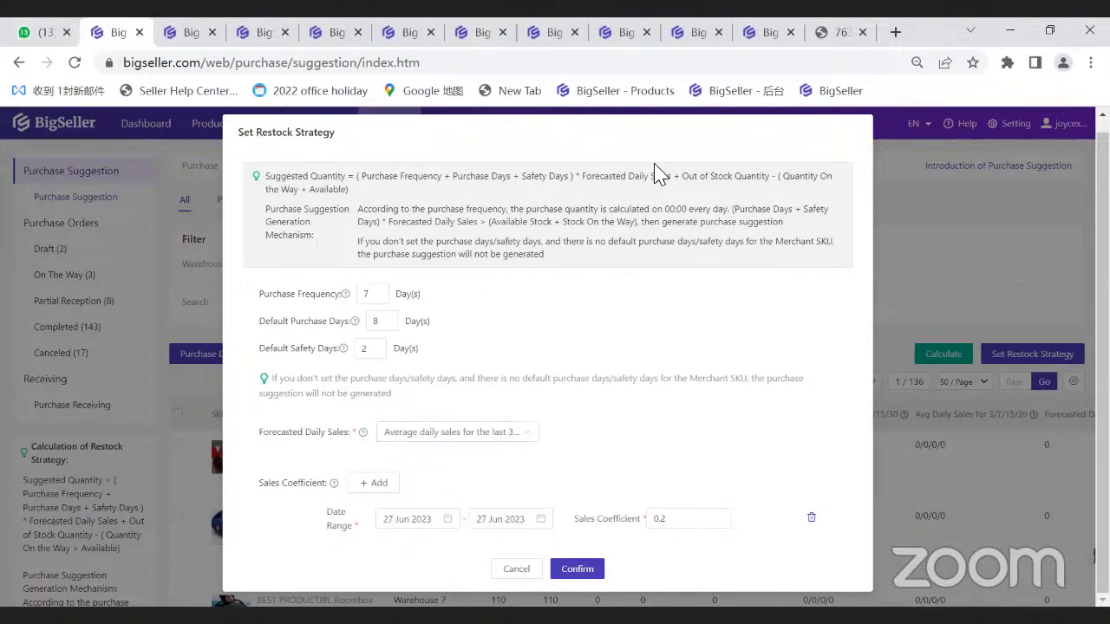
pyautogui.scroll(1, 513, 370)
pyautogui.scroll(-1, 512, 370)
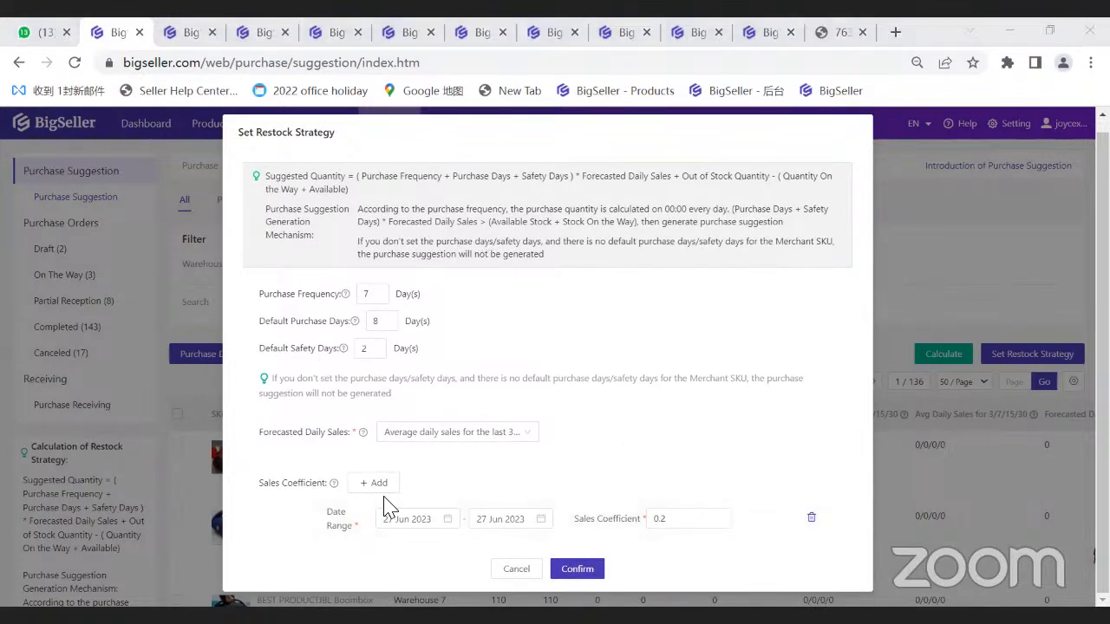
pyautogui.click(516, 570)
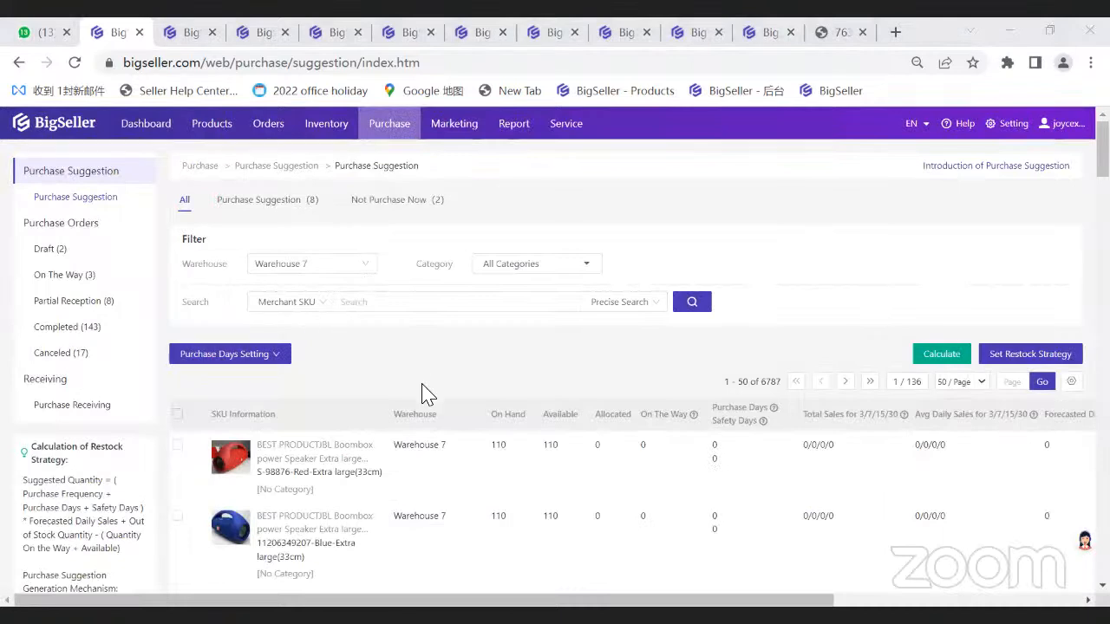
# Step: Select the Bag-Pink SKU among the purchase suggestions and open the import and export choices of the draft purchase orders
pyautogui.click(260, 204)
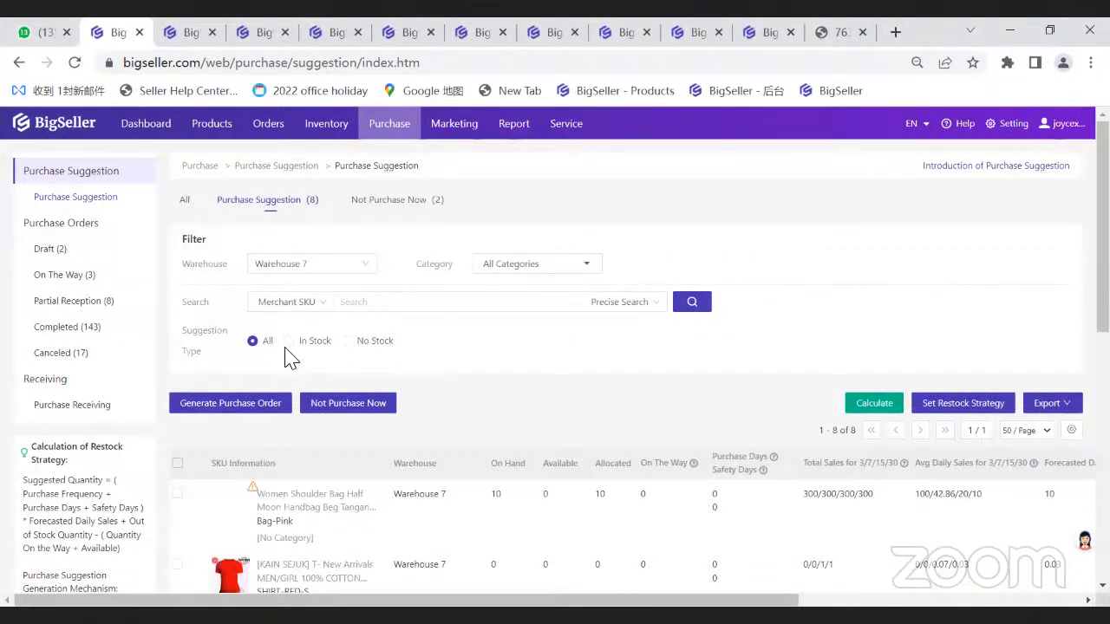
pyautogui.click(177, 493)
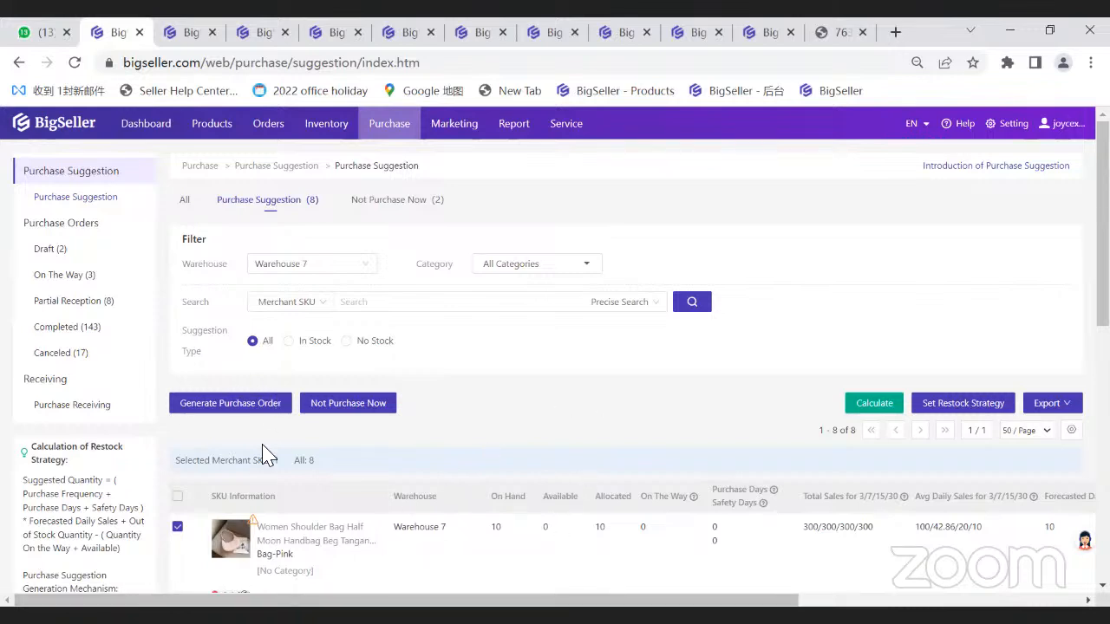
pyautogui.click(51, 253)
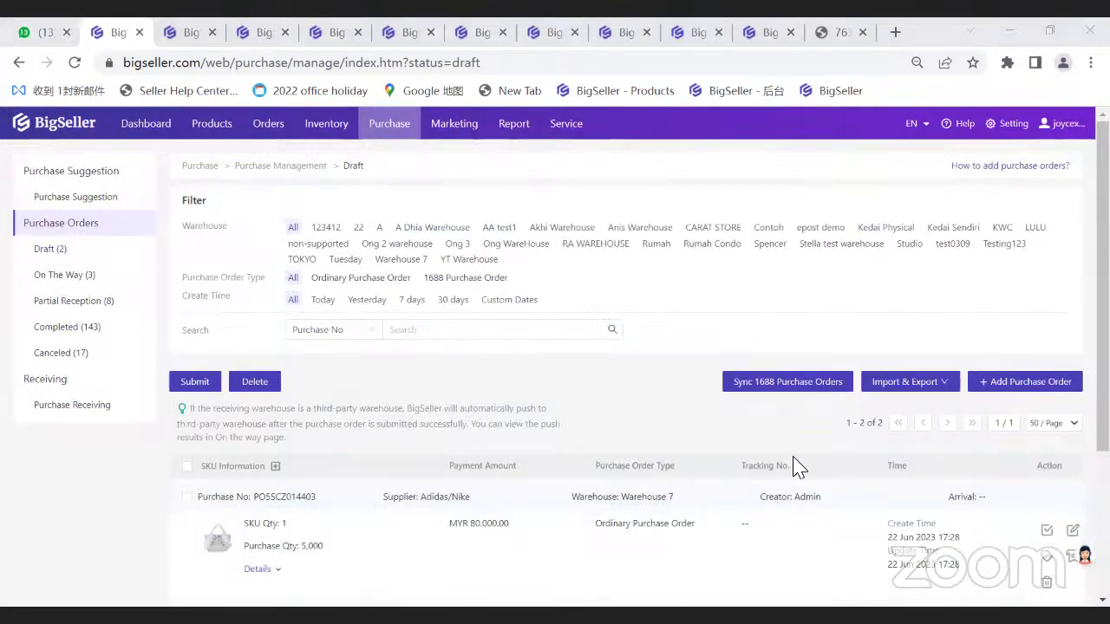
pyautogui.click(909, 381)
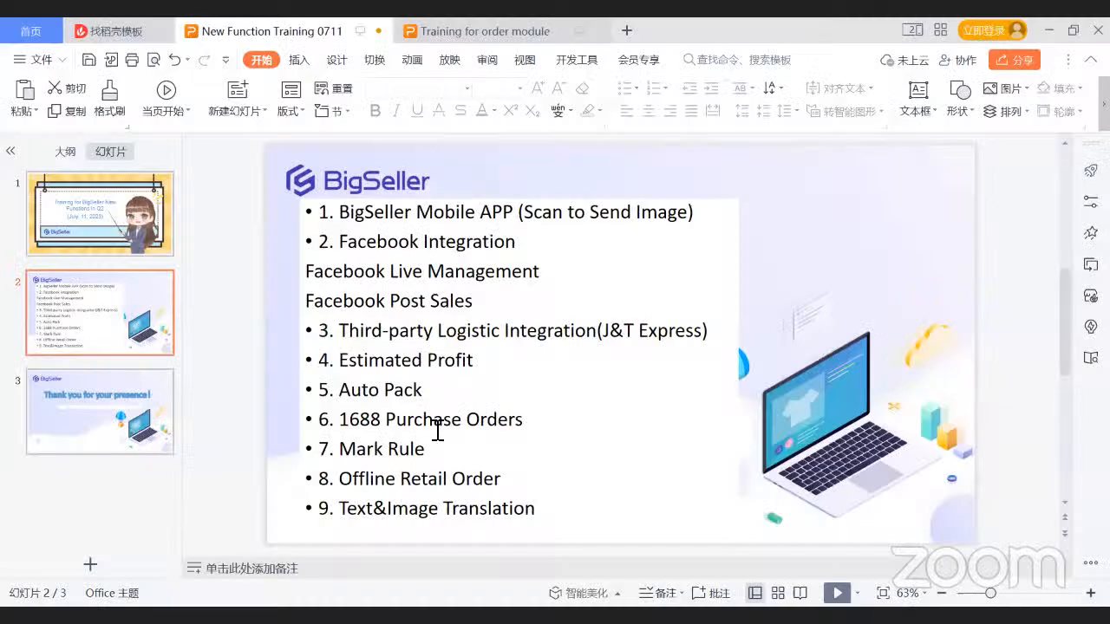
# Step: Point out the agenda items from 1688 Purchase Orders to Text&Image Translation on slide 2 of the training presentation
pyautogui.tripleClick(436, 426)
pyautogui.tripleClick(436, 451)
pyautogui.moveTo(339, 484); pyautogui.dragTo(438, 488)
pyautogui.moveTo(388, 521); pyautogui.dragTo(479, 501)
pyautogui.click(348, 421)
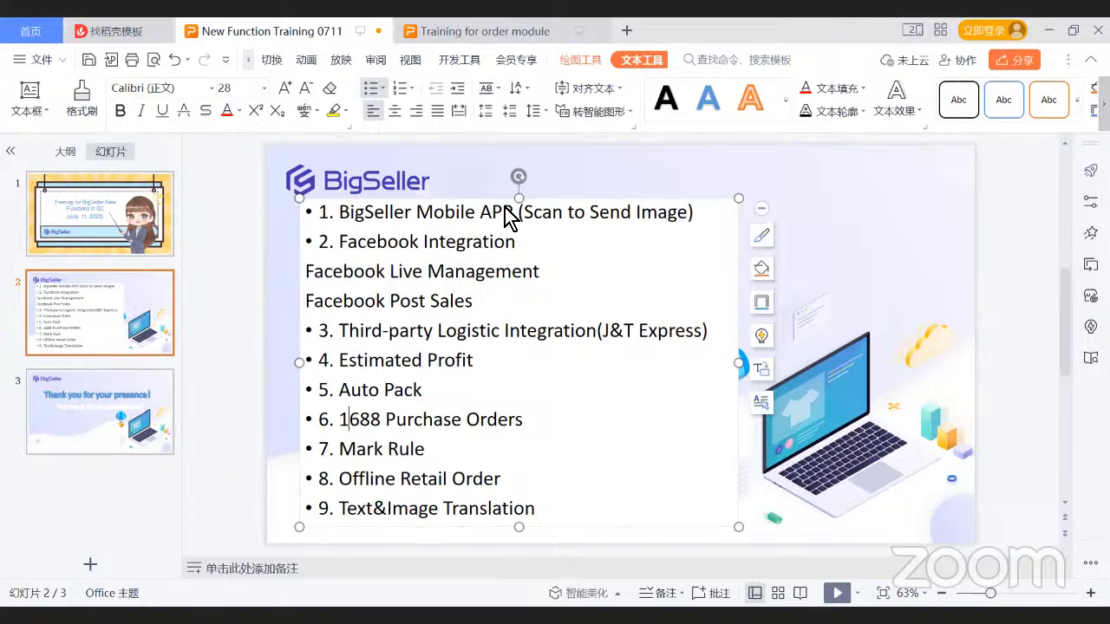
pyautogui.doubleClick(360, 421)
pyautogui.press('End')
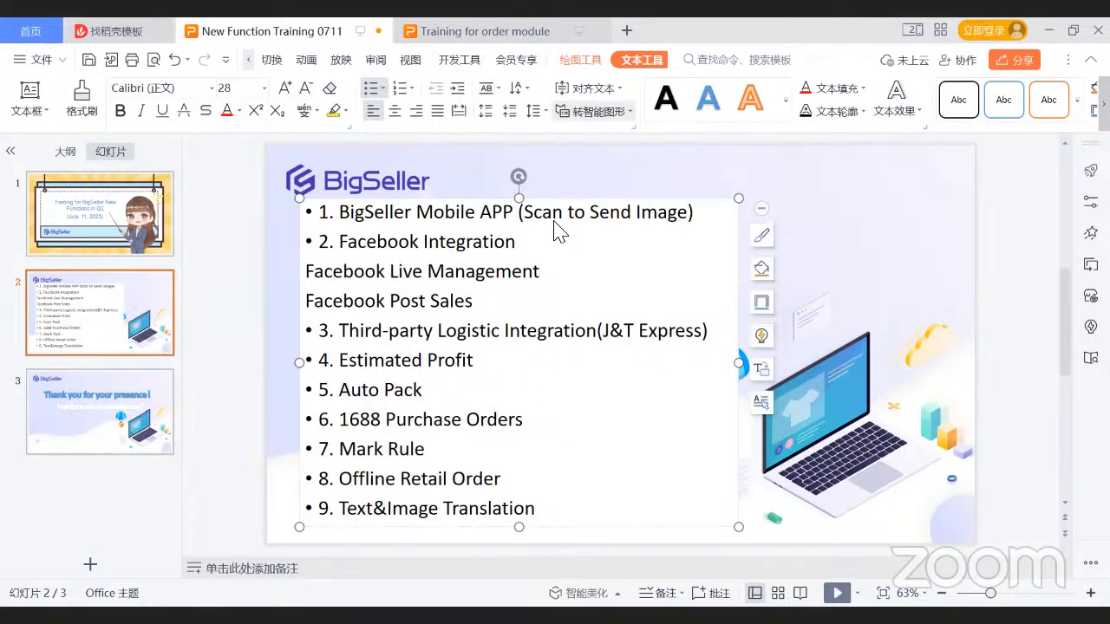
# Step: Switch back to BigSeller, select the first On The Way purchase order and view the available Inventory functions
pyautogui.hotkey('alt', 'Tab')
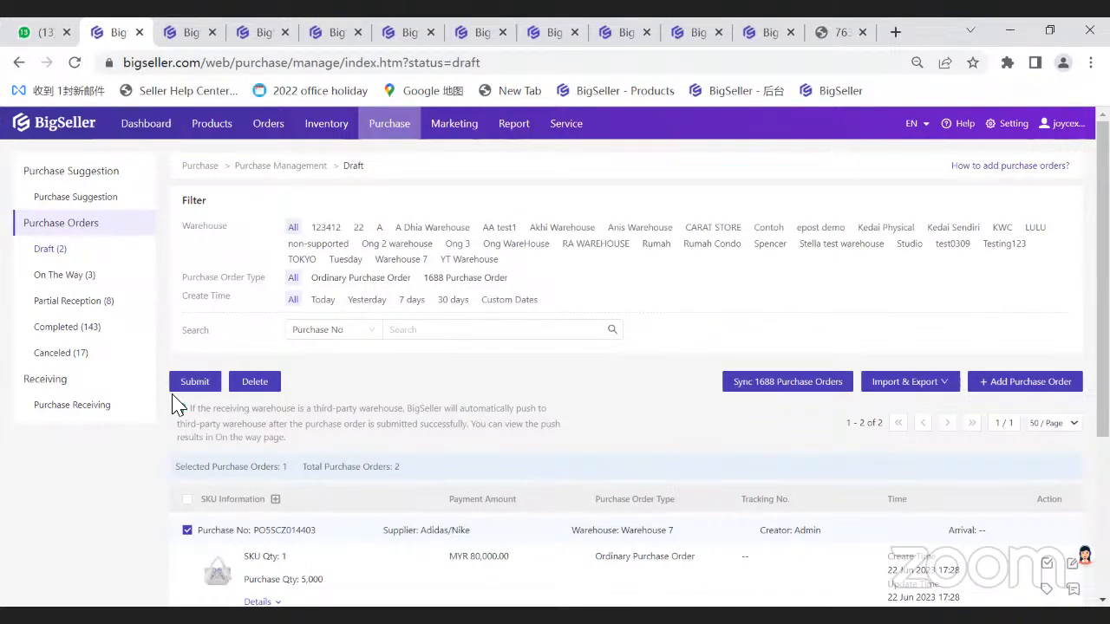
pyautogui.click(71, 276)
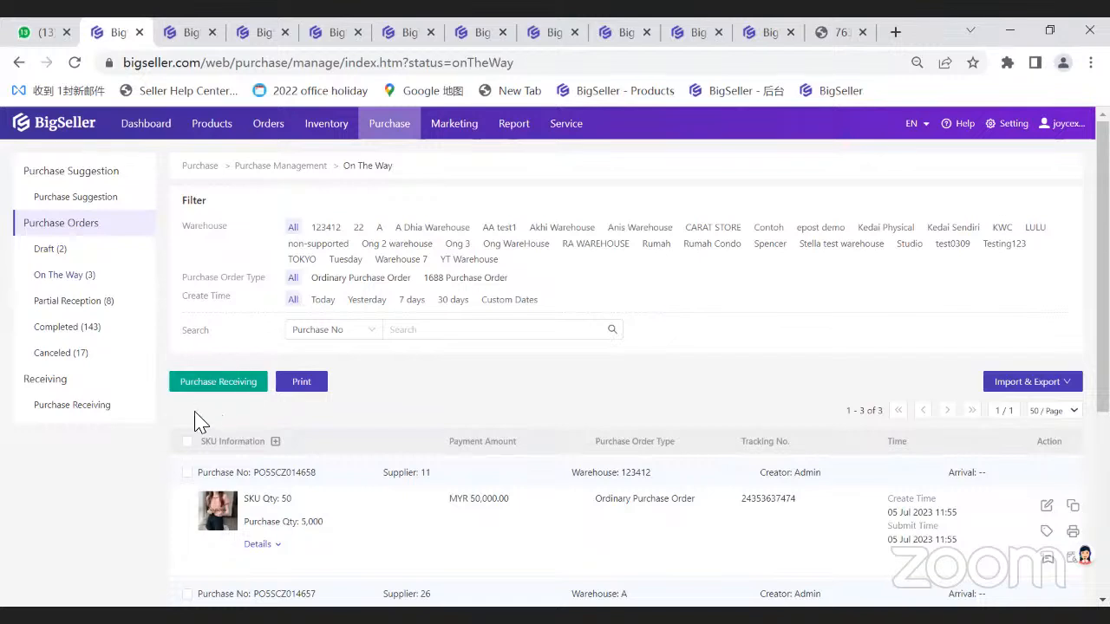
pyautogui.click(188, 473)
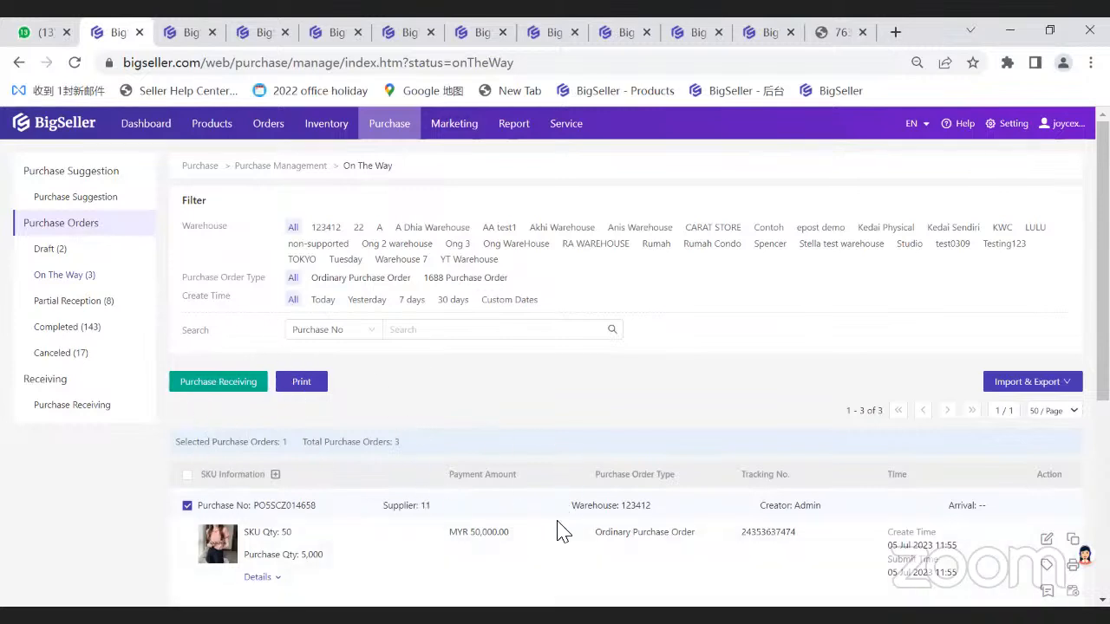
pyautogui.moveTo(275, 189)
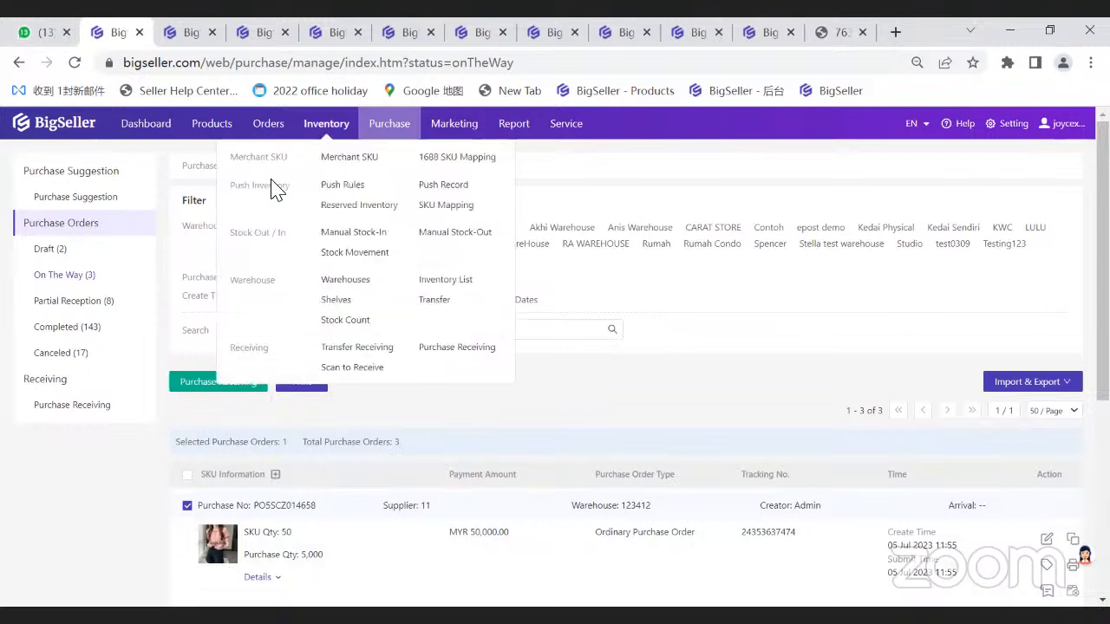
pyautogui.moveTo(329, 130)
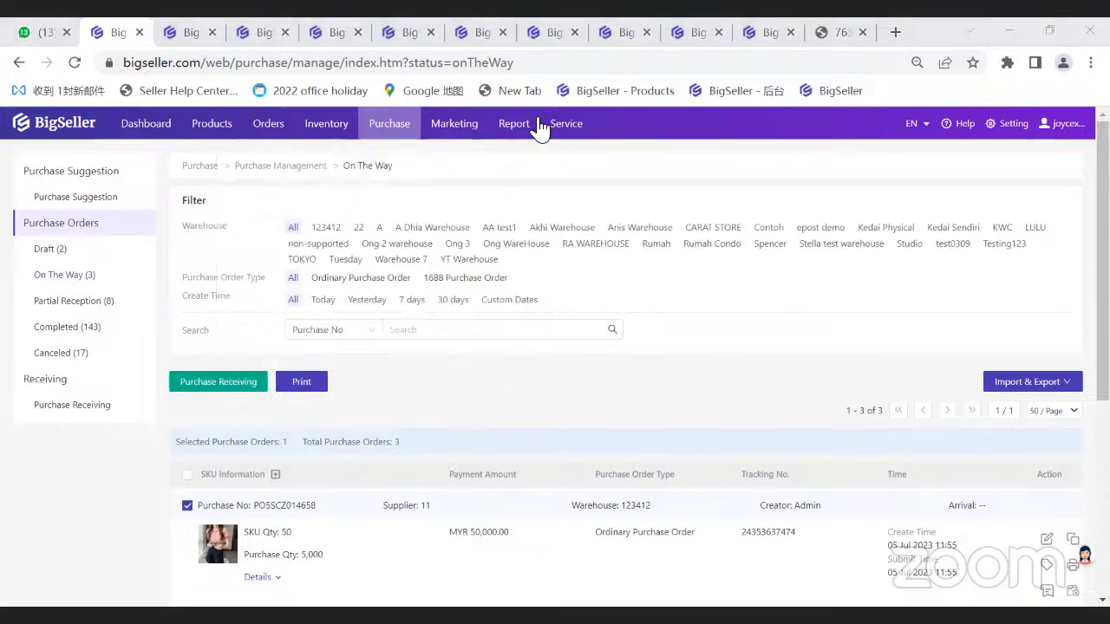
# Step: Return to the training slides and point out the 1688 Purchase Orders and Mark Rule agenda items
pyautogui.moveTo(377, 425); pyautogui.dragTo(486, 425)
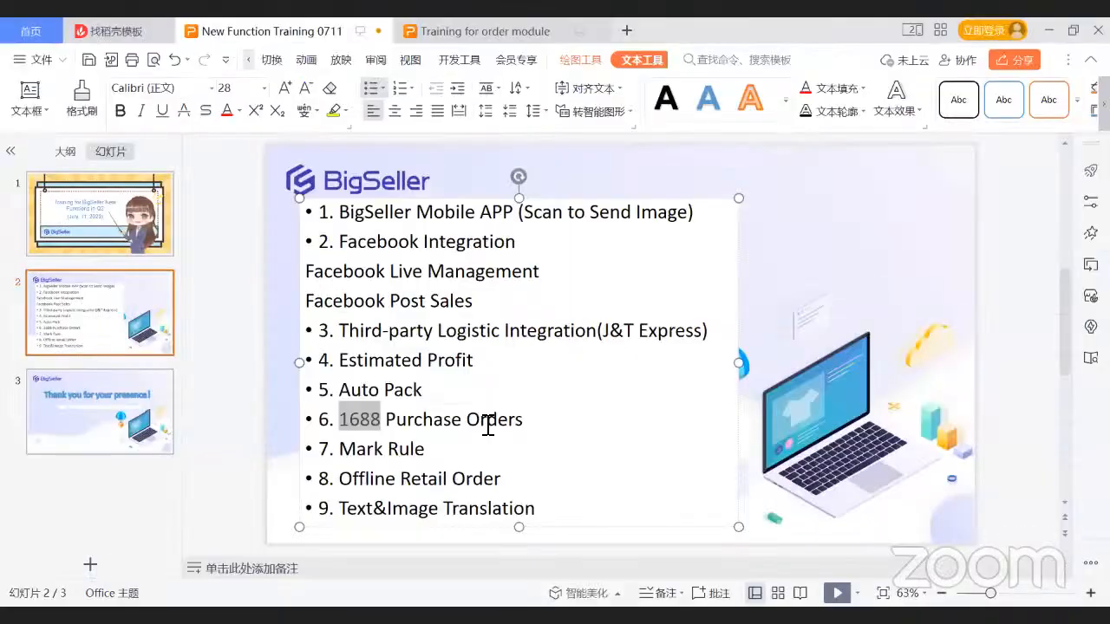
pyautogui.click(440, 456)
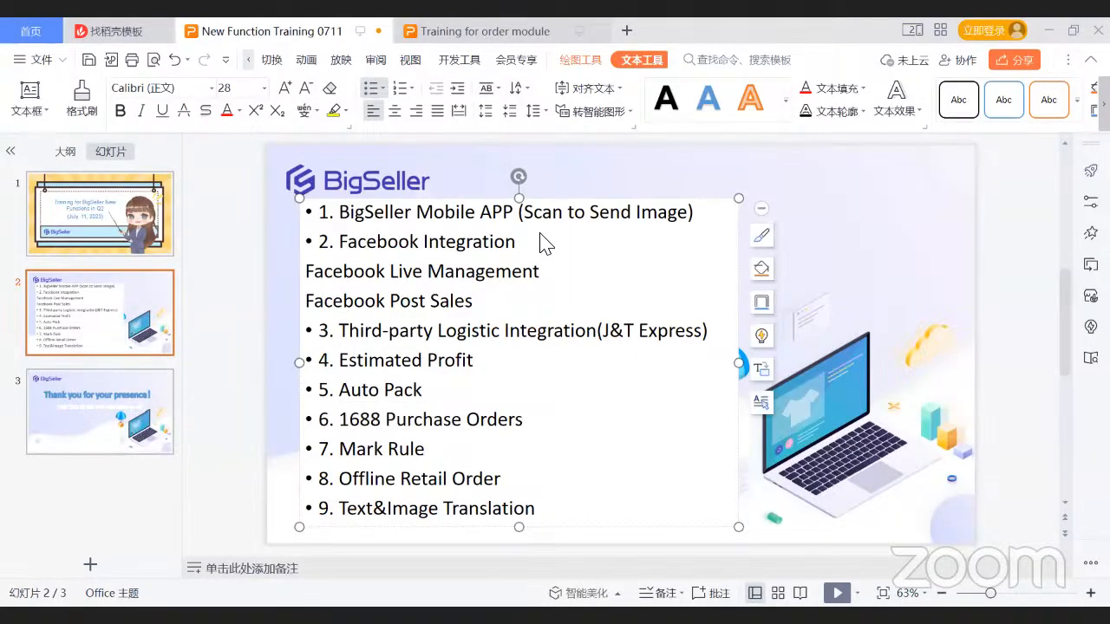
# Step: Switch to BigSeller and open order processing to examine the New Orders waiting to be packed and their order mark
pyautogui.hotkey('alt', 'Tab')
pyautogui.moveTo(268, 124)
pyautogui.click(288, 159)
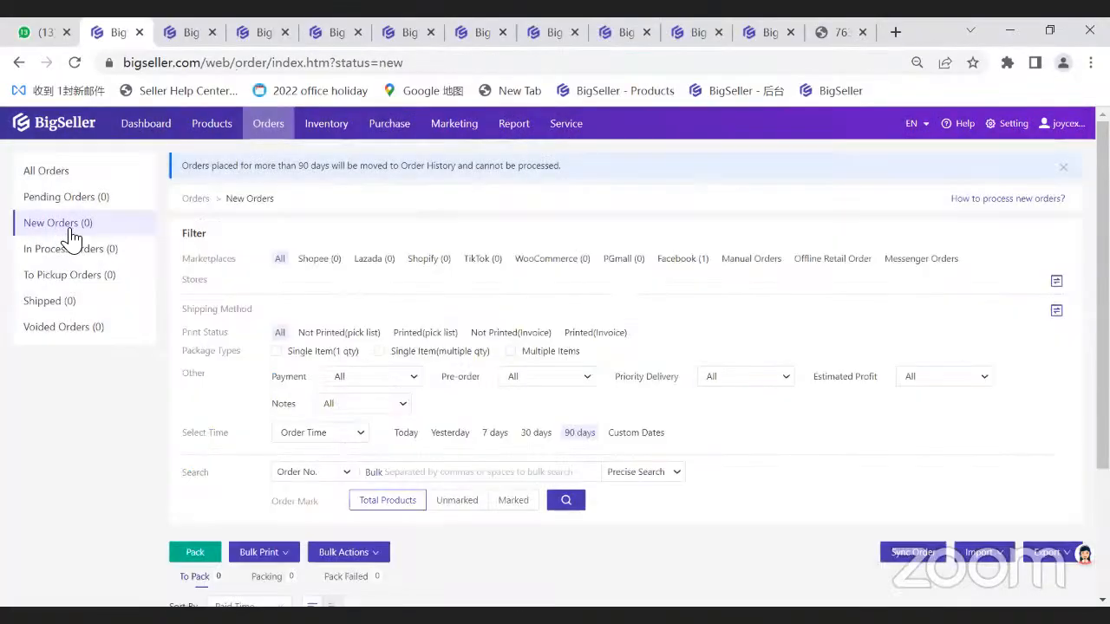
pyautogui.scroll(-3, 307, 341)
pyautogui.moveTo(378, 347)
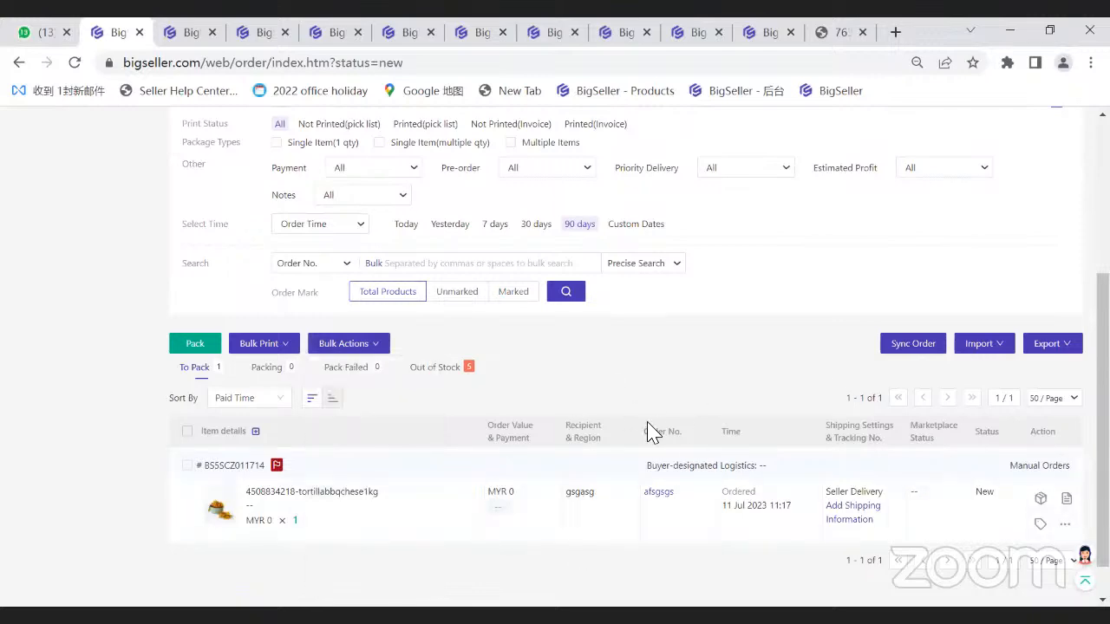
pyautogui.scroll(1, 538, 377)
pyautogui.scroll(3, 580, 371)
# Step: Open the Mark Rules page for orders
pyautogui.moveTo(268, 123)
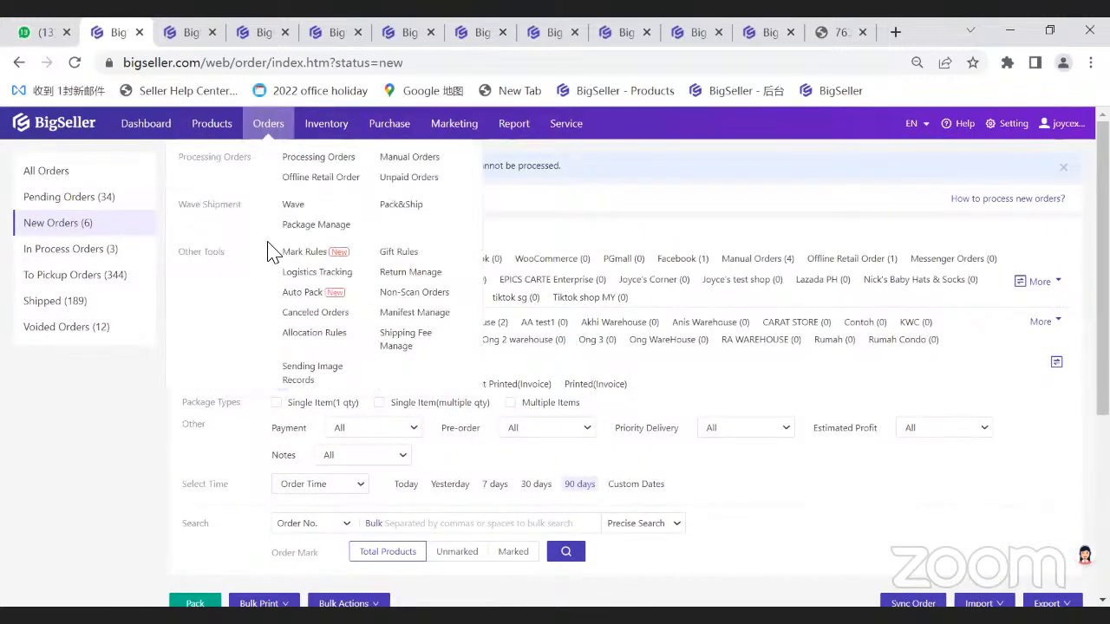
pyautogui.click(302, 258)
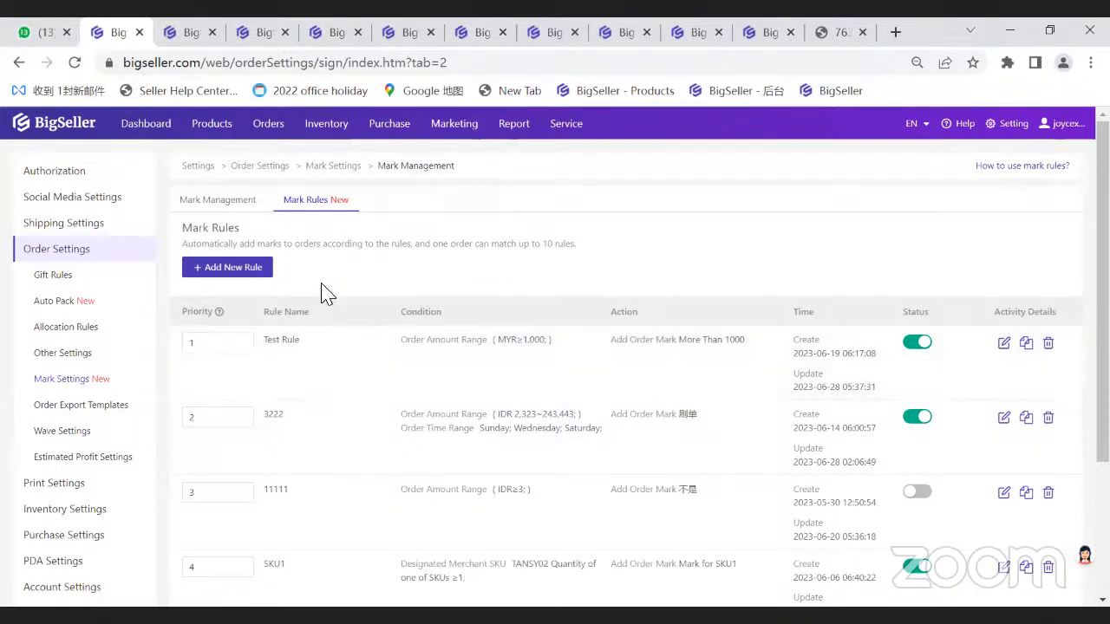
# Step: Start a new mark rule with the Designated Merchant SKU condition selected, and discard it
pyautogui.click(234, 268)
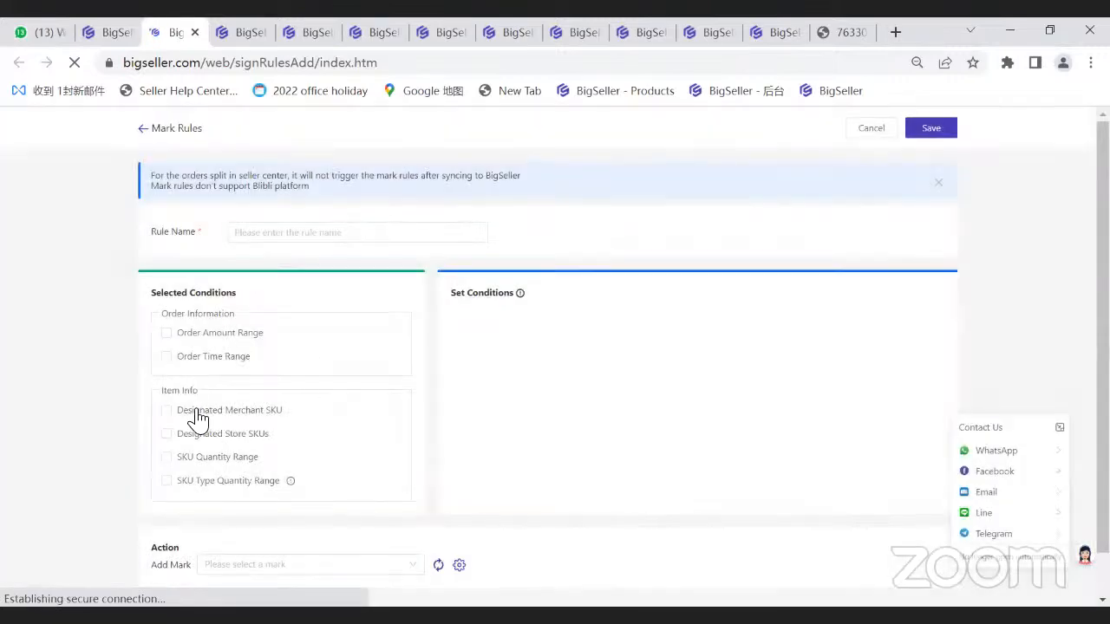
pyautogui.click(197, 416)
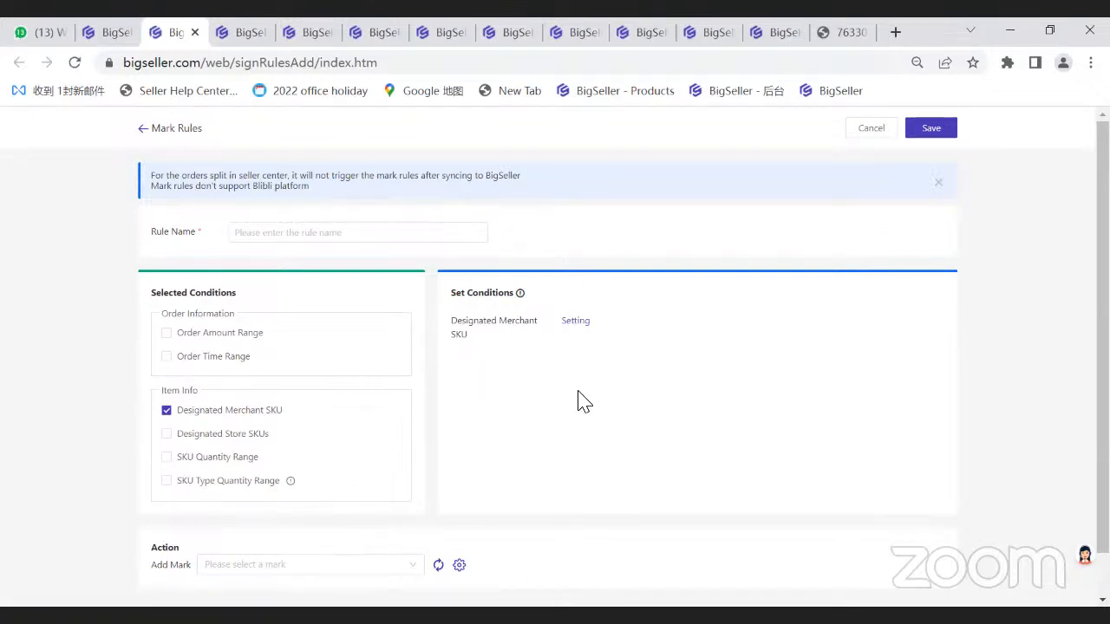
pyautogui.click(143, 132)
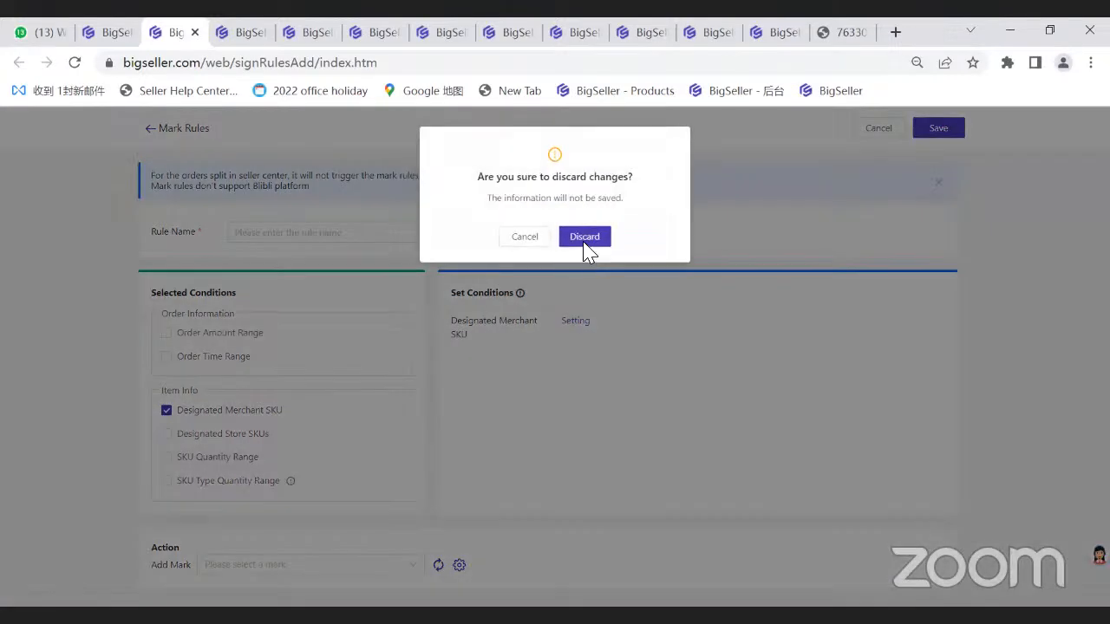
pyautogui.click(580, 231)
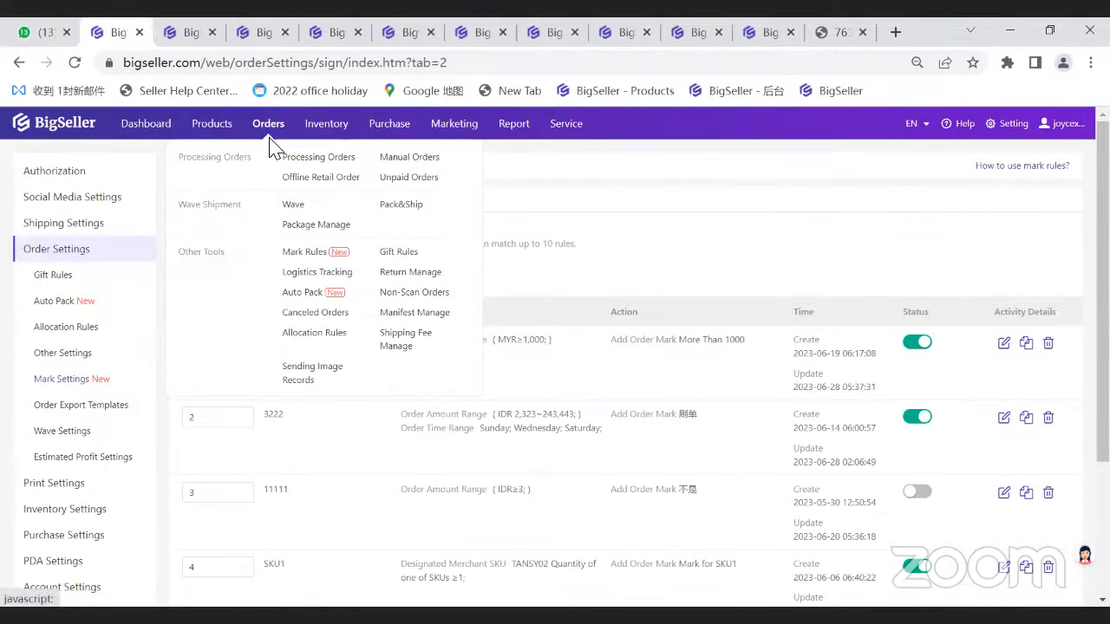
# Step: Open the New Orders and set the Order Mark filter to Marked to view the available marks
pyautogui.click(279, 159)
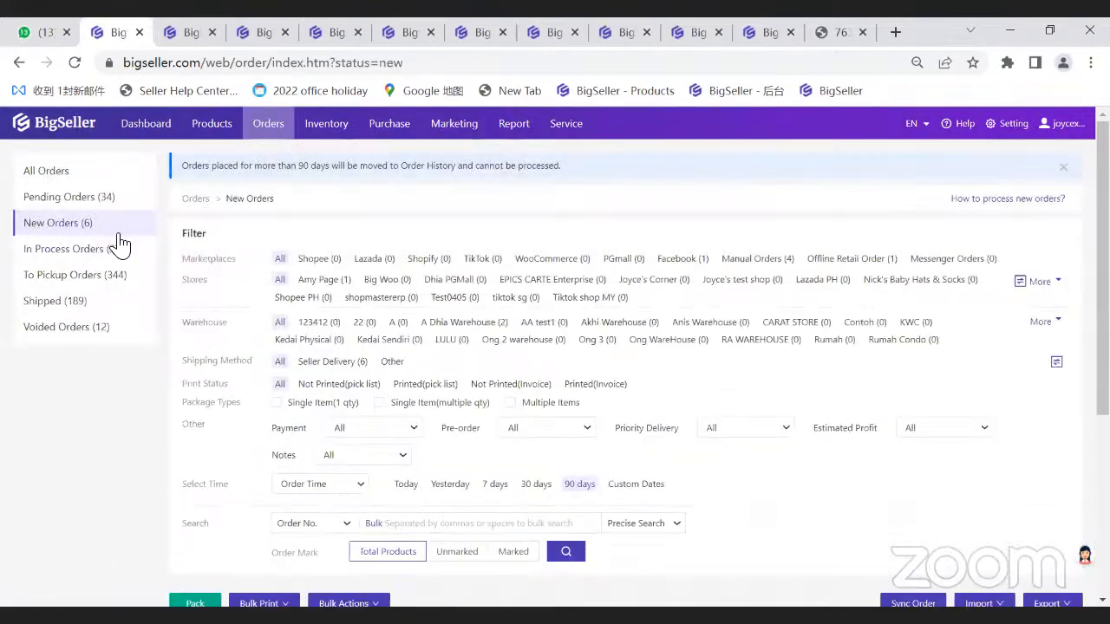
pyautogui.scroll(-3, 415, 353)
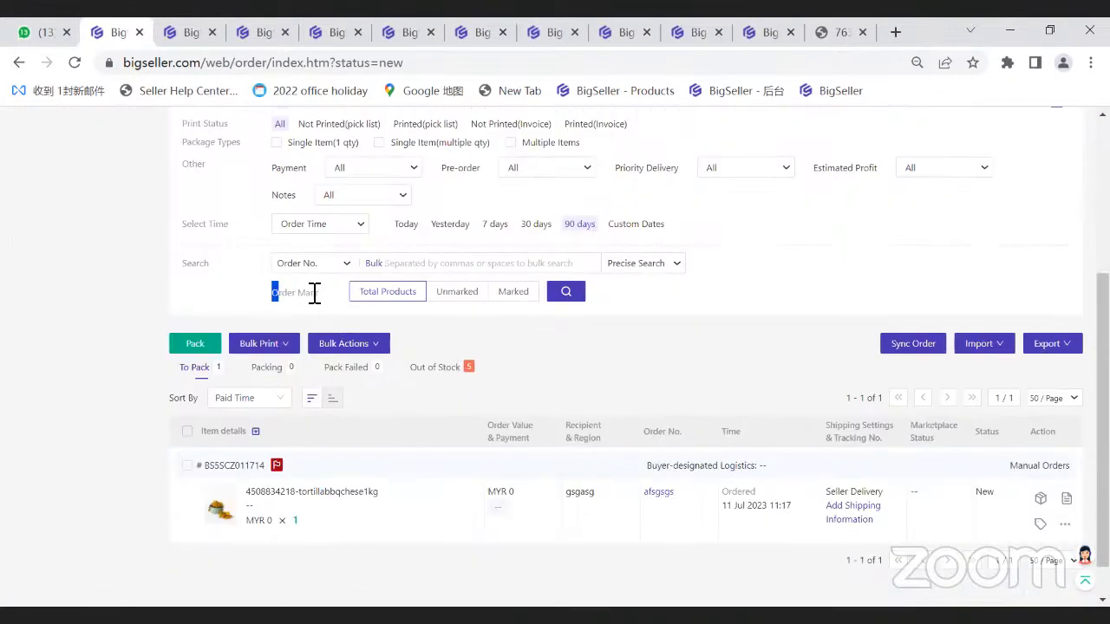
pyautogui.click(505, 298)
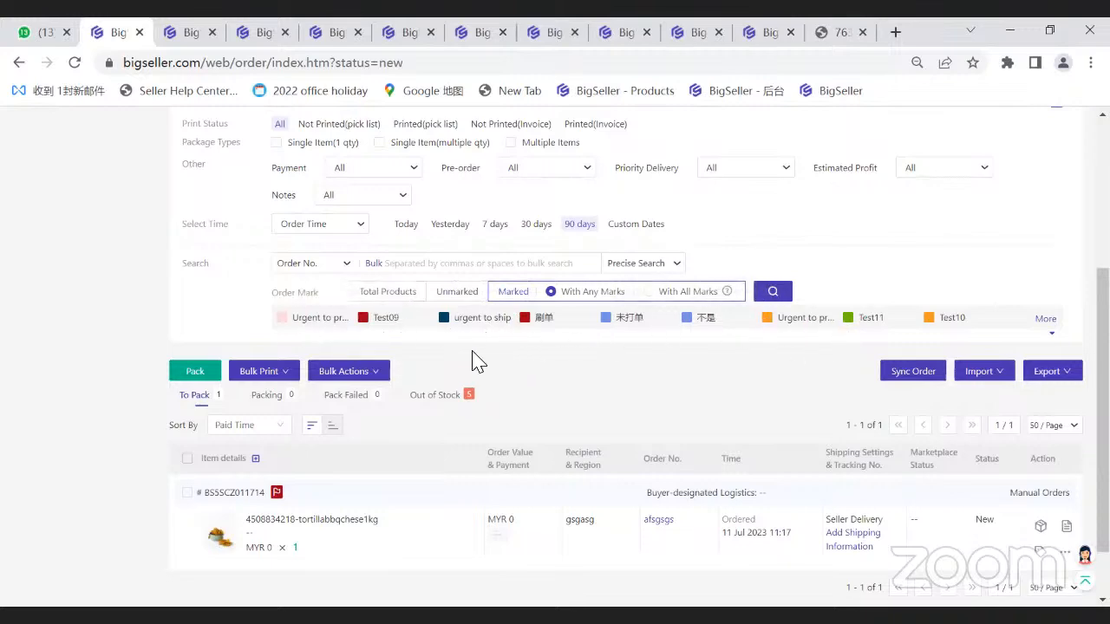
# Step: Return to the Mark Rules page, switch to Mark Management and review the list of order marks
pyautogui.scroll(3, 720, 360)
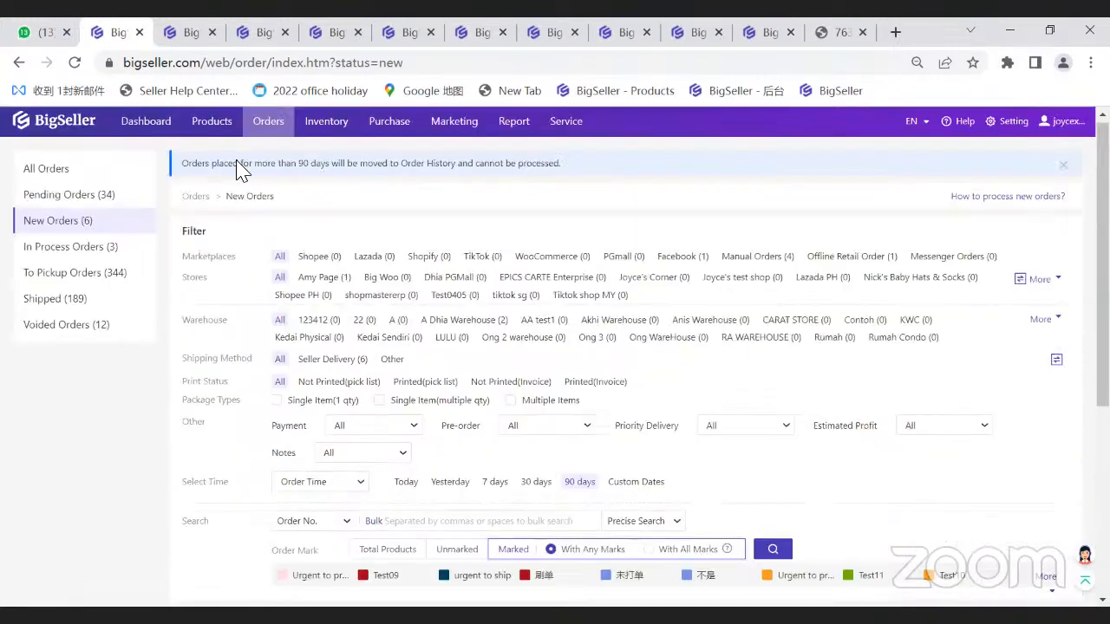
pyautogui.moveTo(268, 124)
pyautogui.click(289, 260)
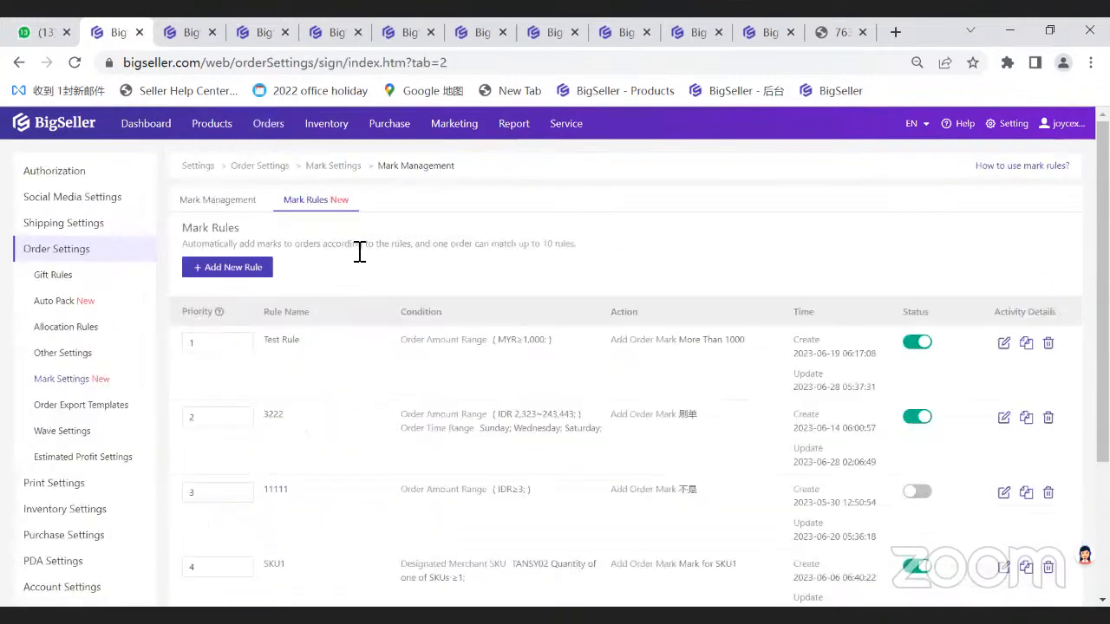
pyautogui.click(221, 201)
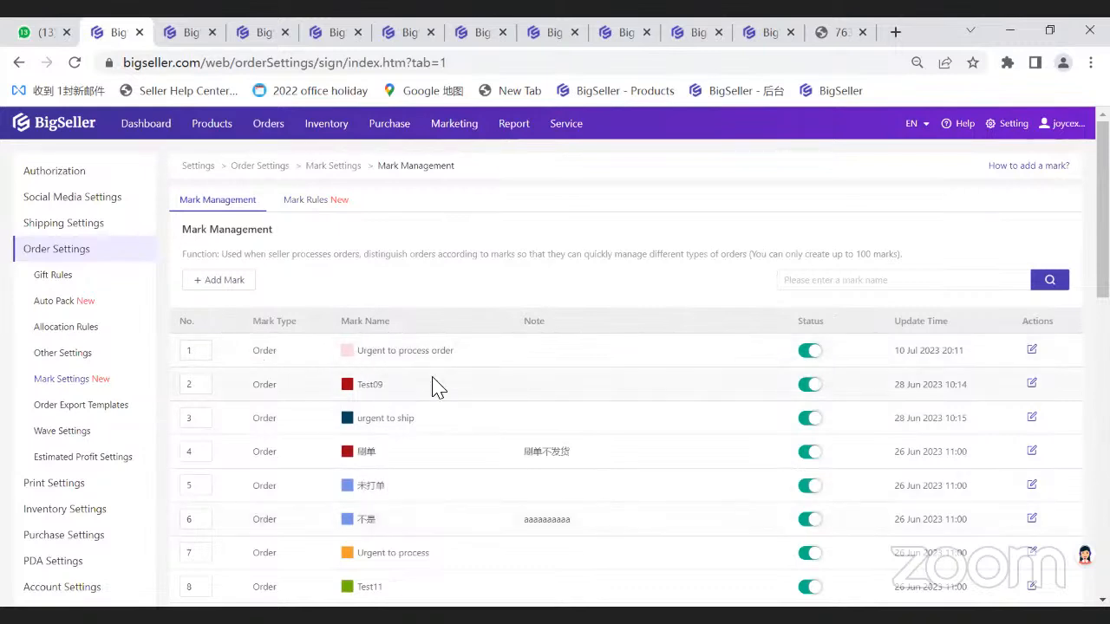
pyautogui.moveTo(367, 356); pyautogui.dragTo(471, 367)
pyautogui.click(459, 420)
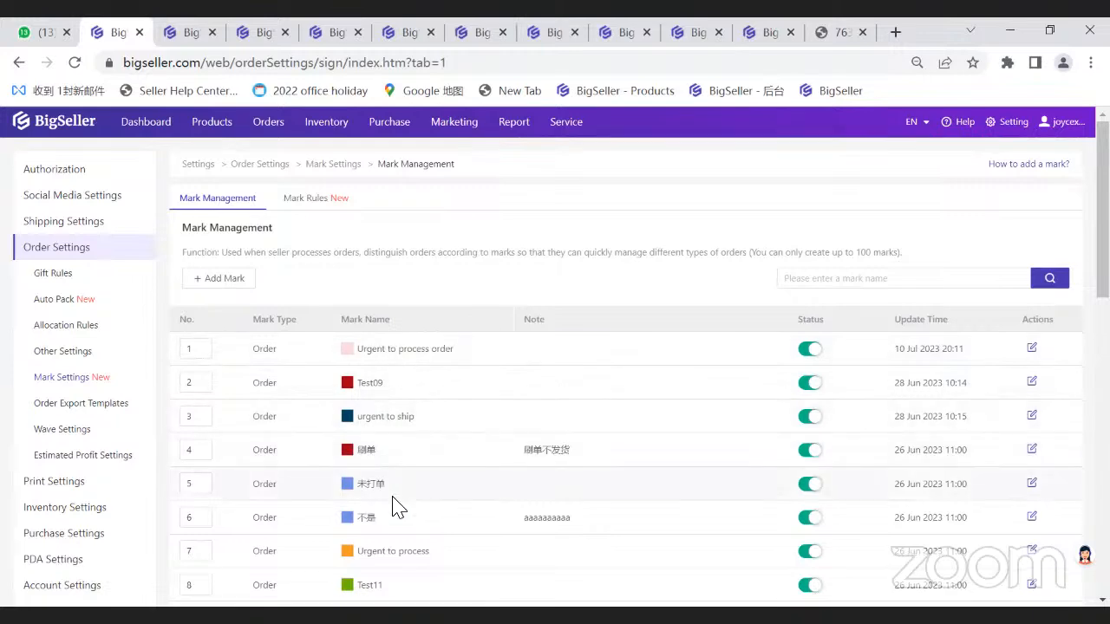
pyautogui.scroll(-3, 392, 507)
pyautogui.scroll(1, 408, 478)
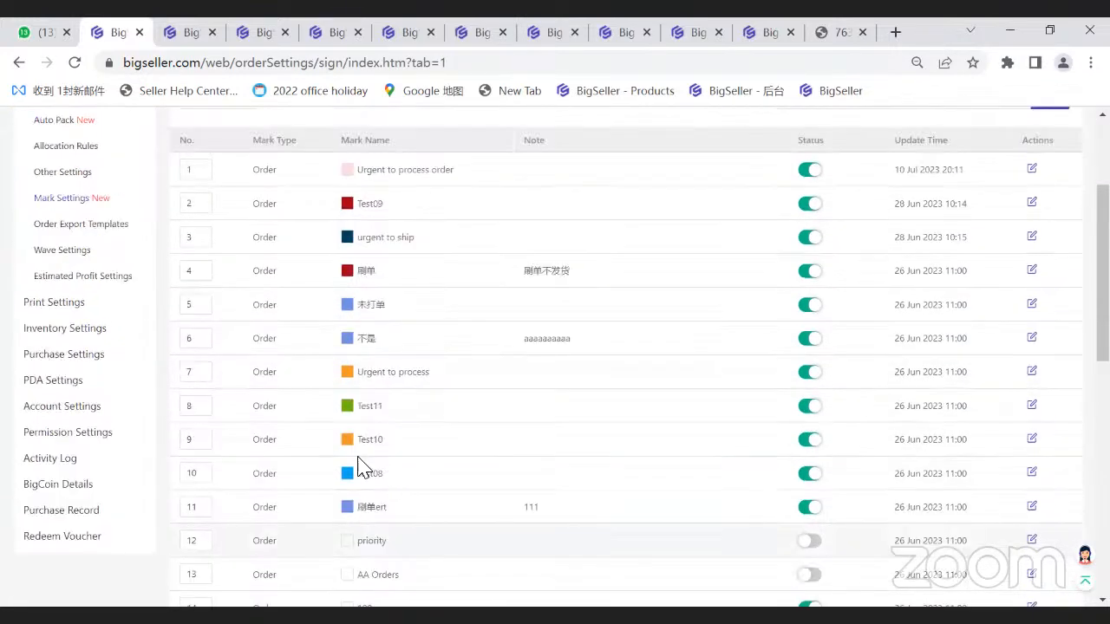
pyautogui.scroll(5, 392, 475)
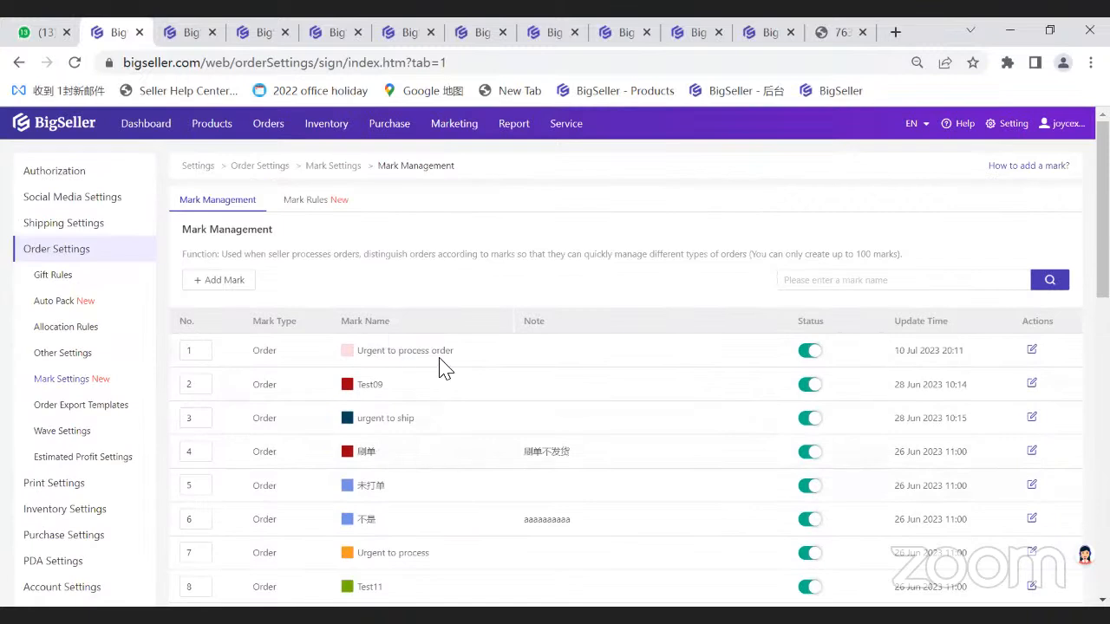
# Step: Check the agenda in the training slides, and return to BigSeller to view the Orders functions
pyautogui.moveTo(443, 111)
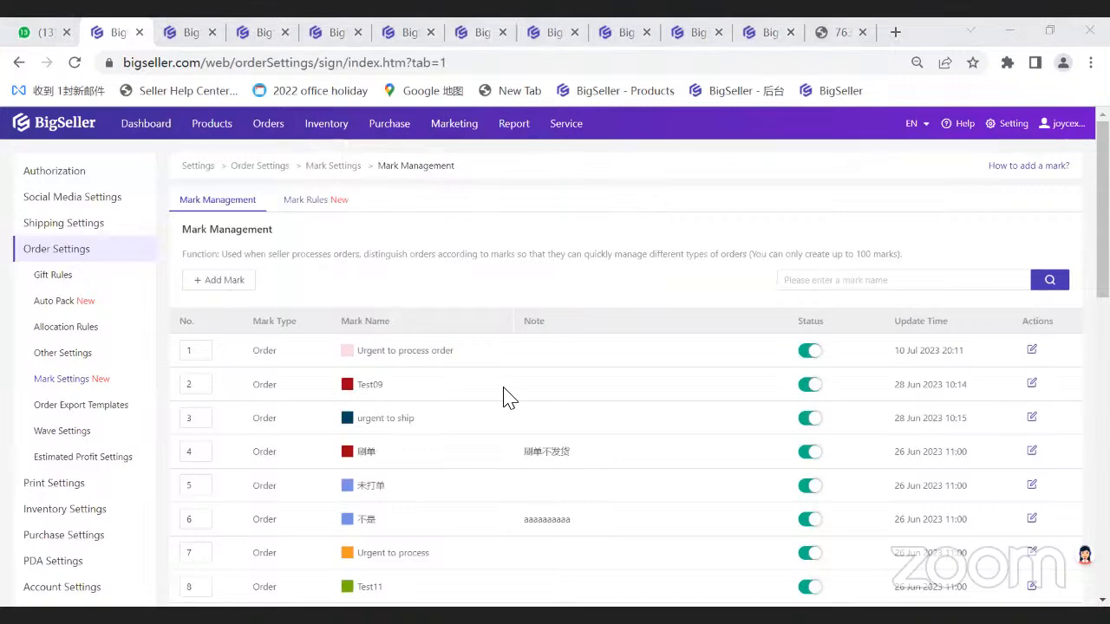
pyautogui.hotkey('alt', 'Tab')
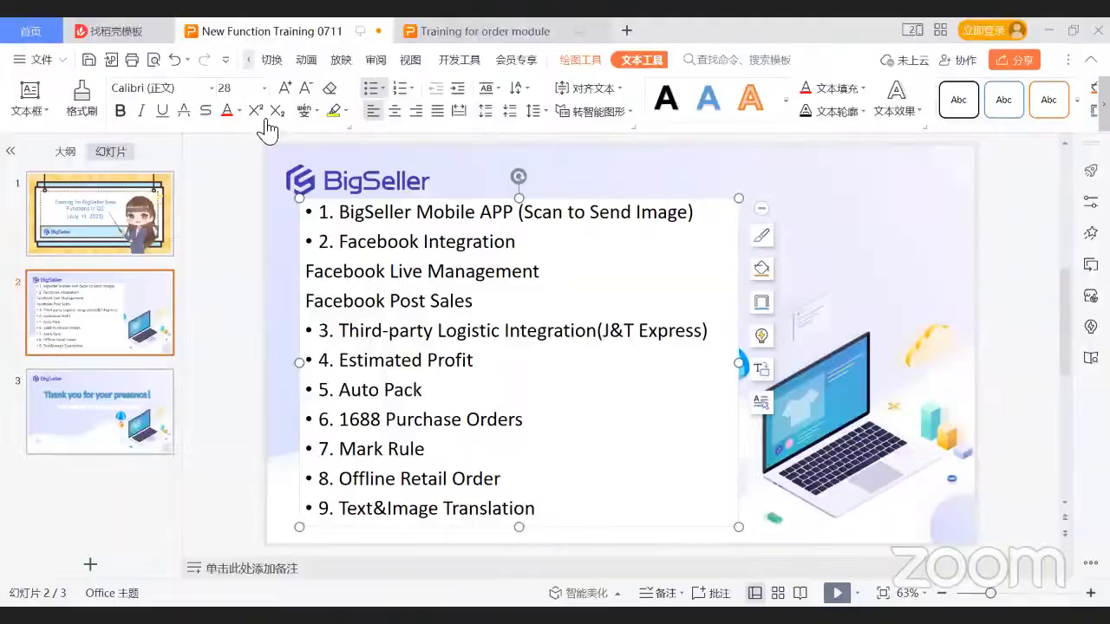
pyautogui.hotkey('alt', 'Tab')
pyautogui.moveTo(268, 127)
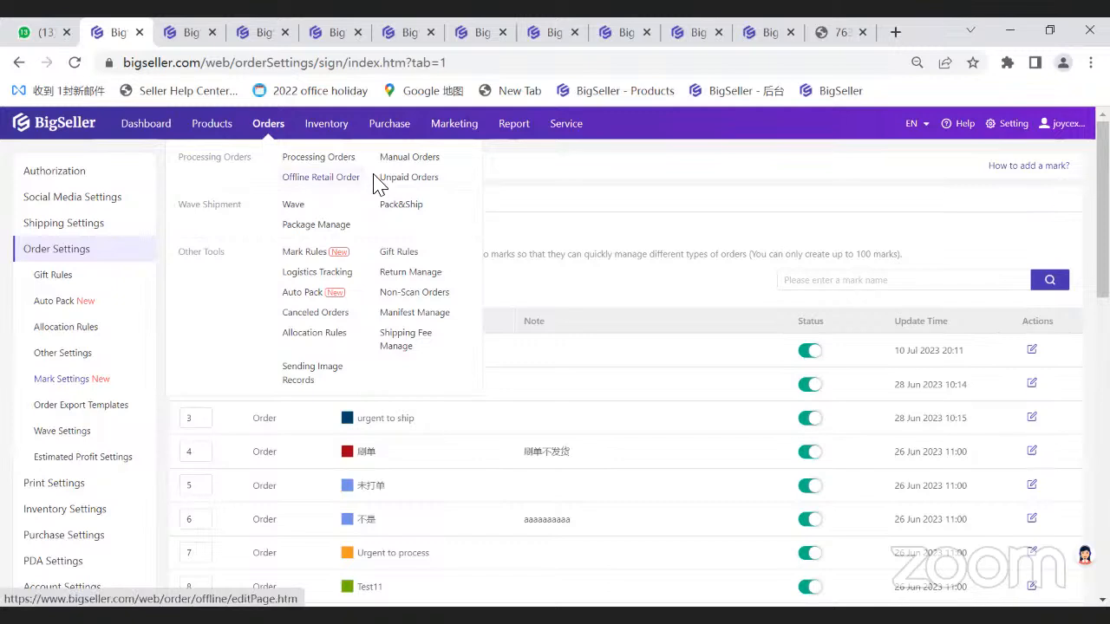
# Step: Open Offline Selling Price and examine the purchase quantity tiers and unit prices of the second merchant SKU
pyautogui.moveTo(437, 130)
pyautogui.click(424, 198)
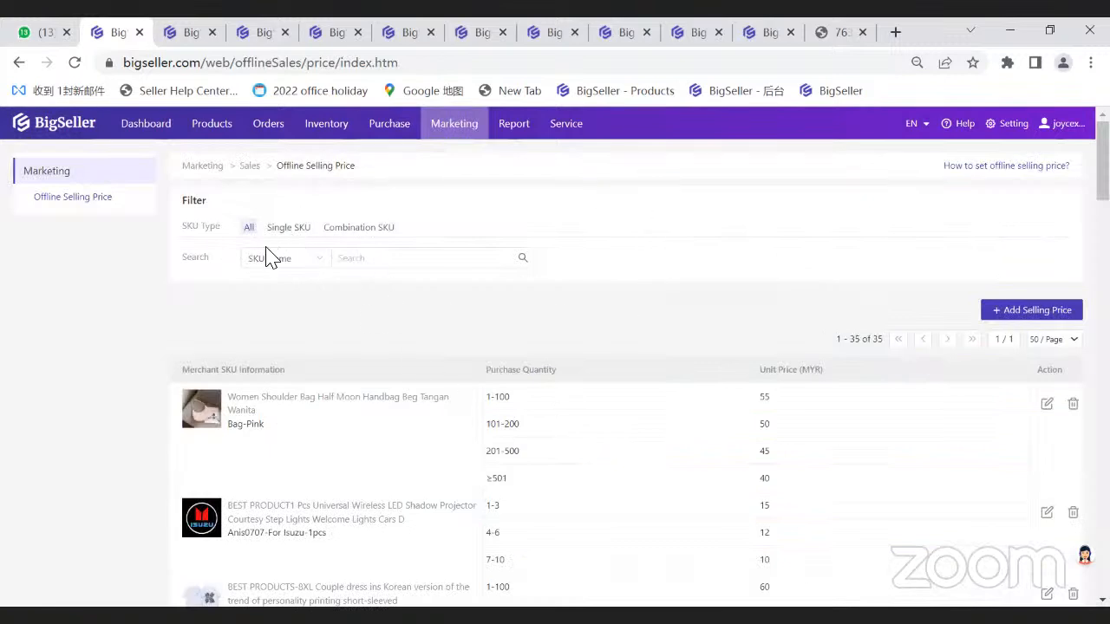
pyautogui.moveTo(333, 138)
pyautogui.doubleClick(767, 506)
pyautogui.click(802, 371)
pyautogui.click(495, 532)
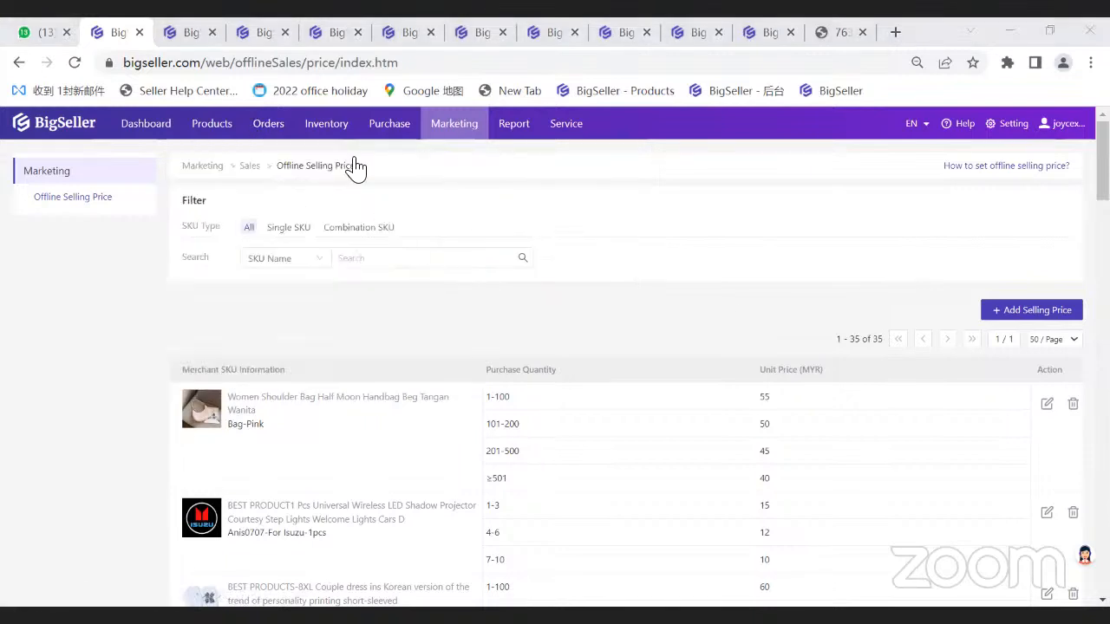
# Step: Open a new Offline Retail Order and view the customer search without choosing a customer
pyautogui.moveTo(455, 128)
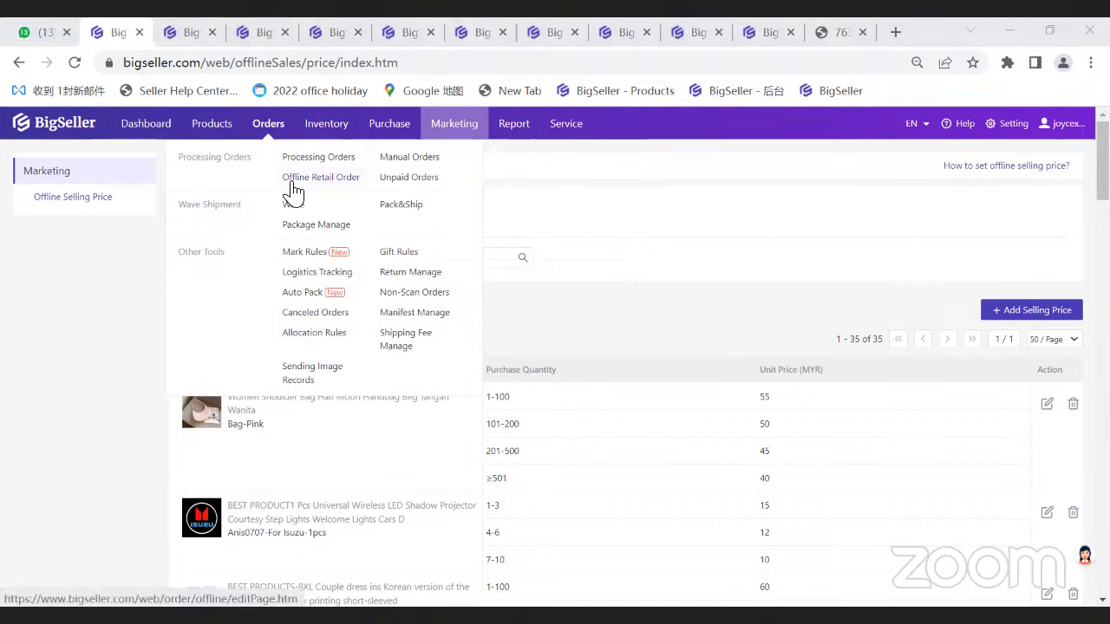
pyautogui.click(289, 184)
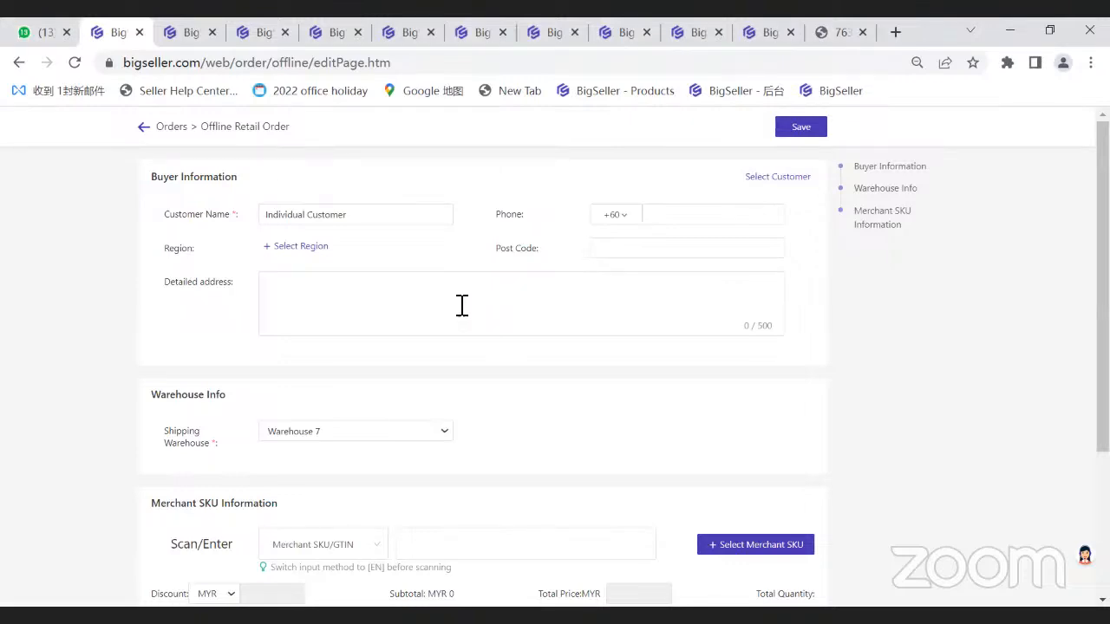
pyautogui.click(765, 177)
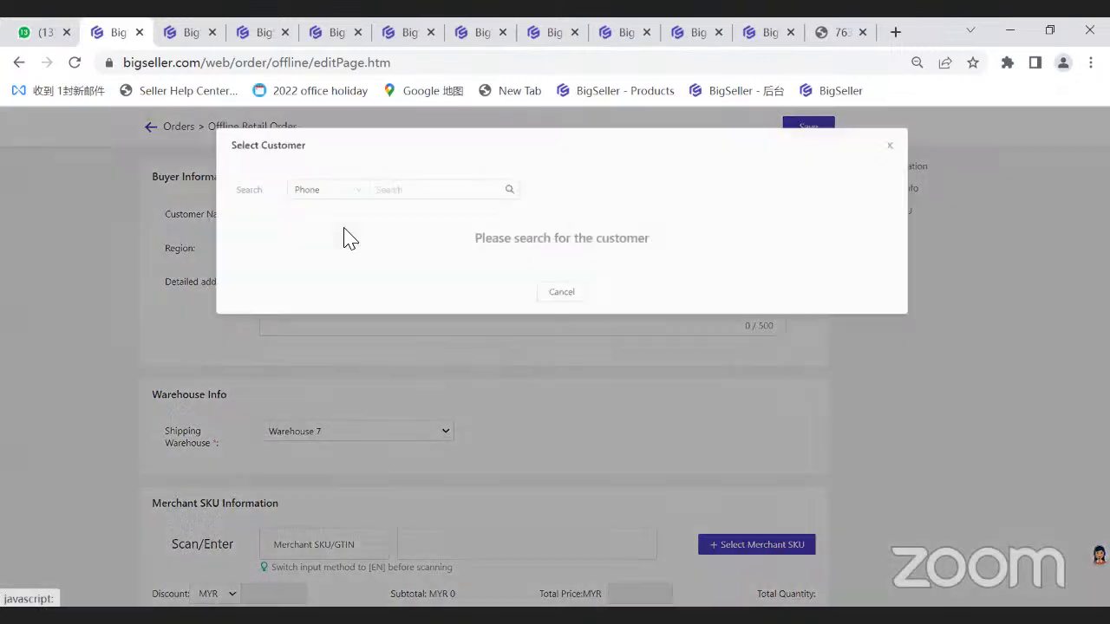
pyautogui.click(893, 147)
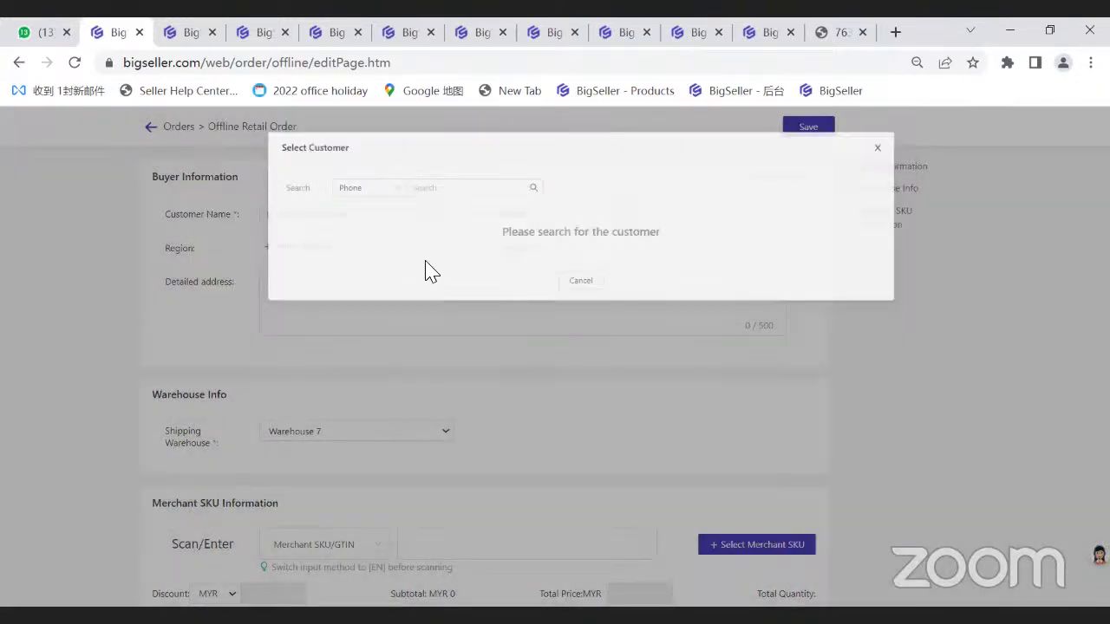
# Step: View the merchant SKU selection for the offline retail order without adding any SKU, and discard the order
pyautogui.scroll(-3, 472, 430)
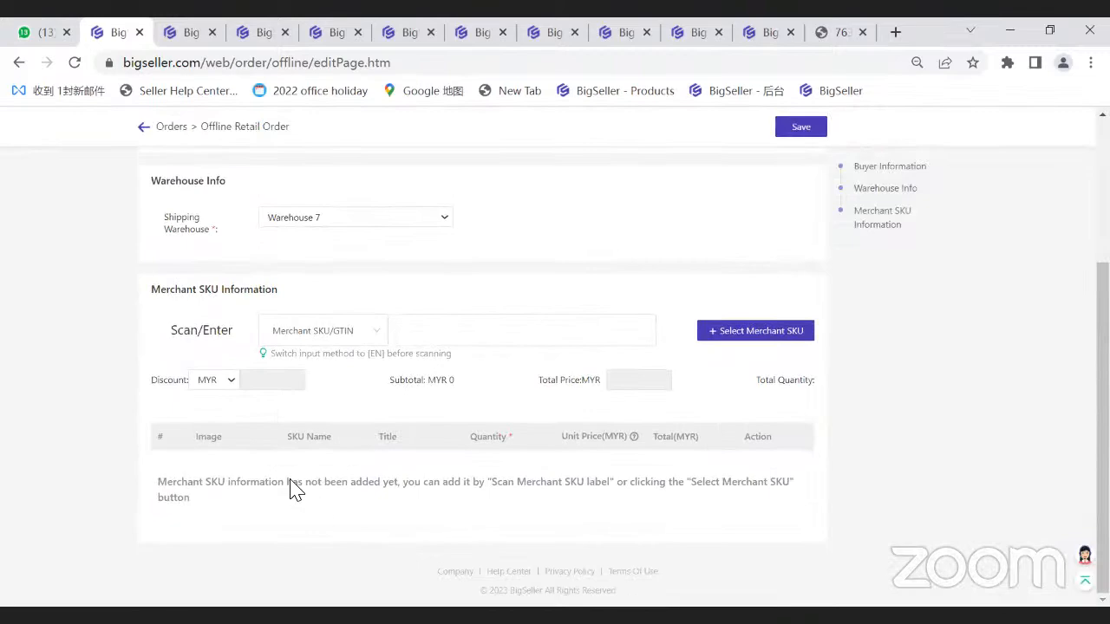
pyautogui.click(760, 335)
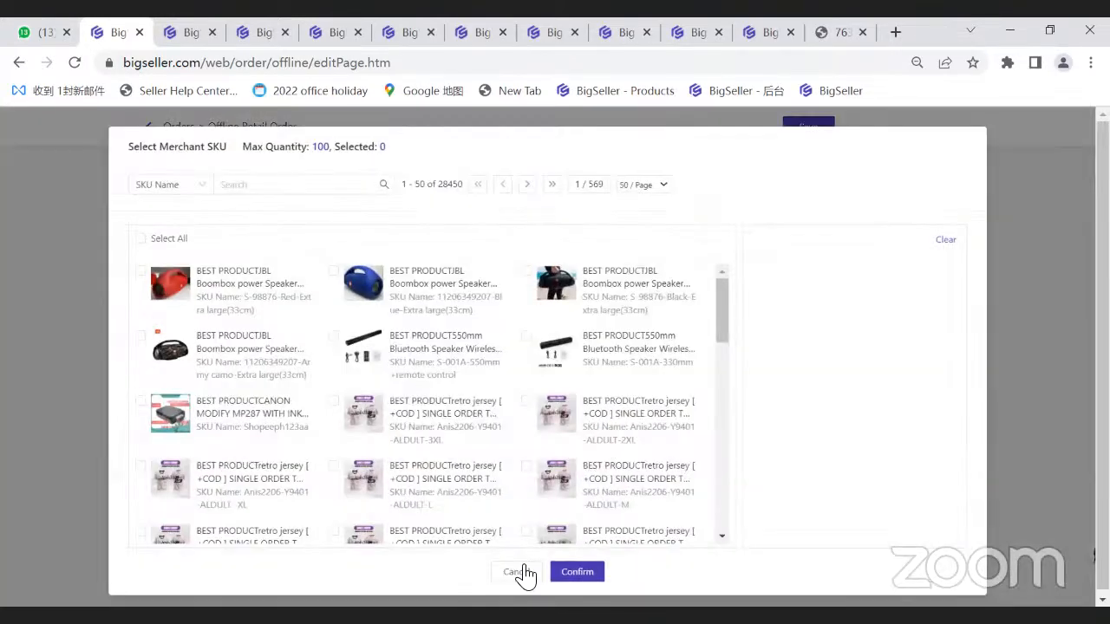
pyautogui.click(523, 573)
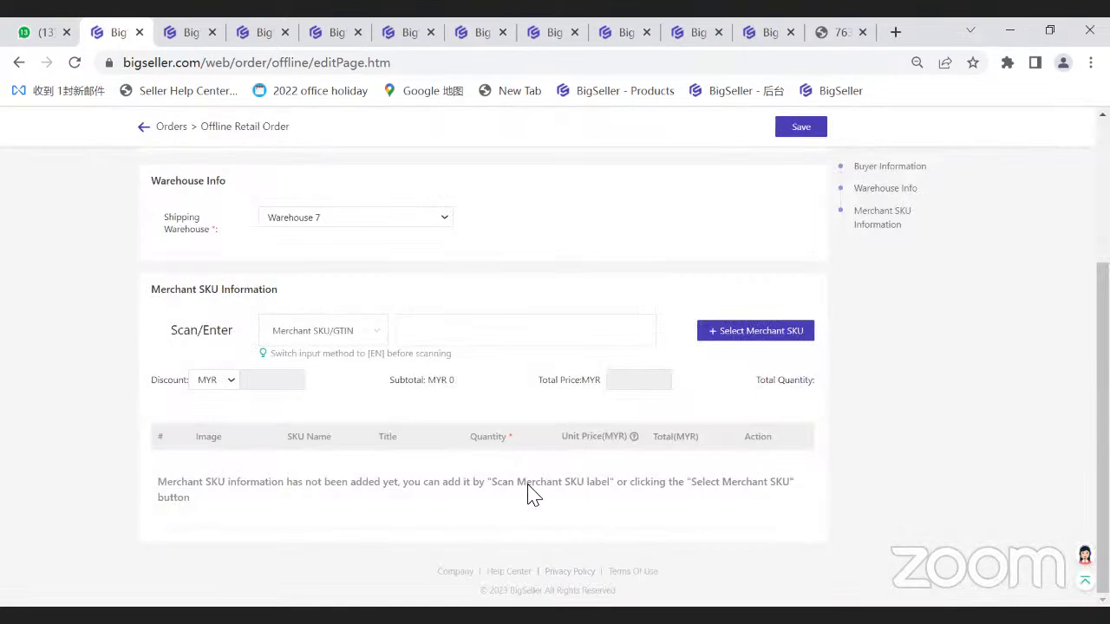
pyautogui.click(141, 130)
pyautogui.click(582, 252)
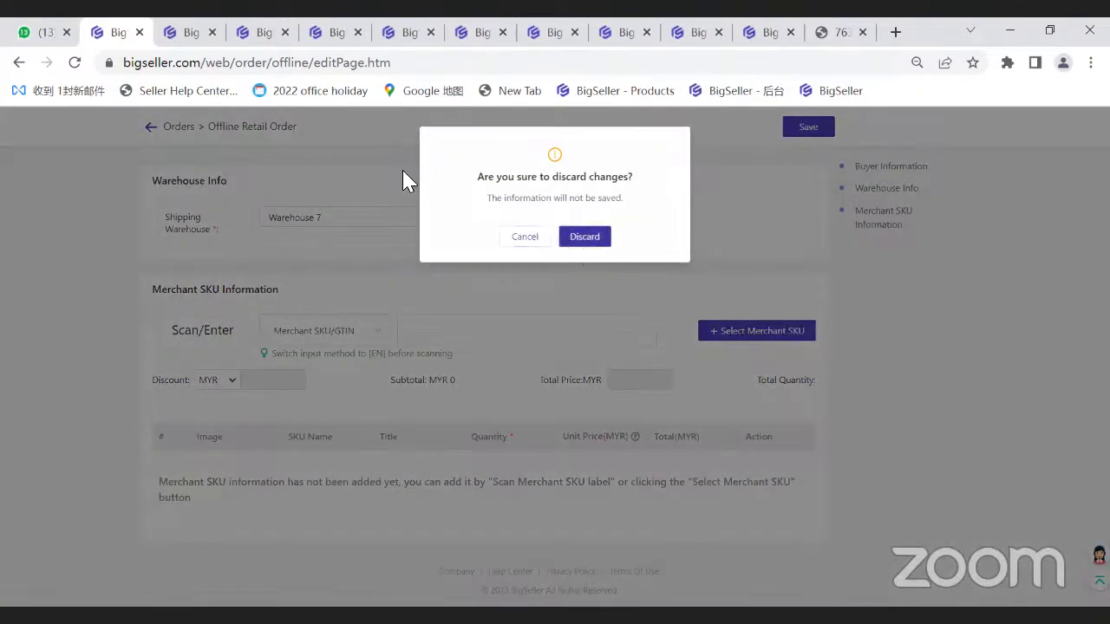
# Step: Examine the unit price for the 4-6 purchase quantity tier in the Offline Selling Price list
pyautogui.moveTo(433, 134)
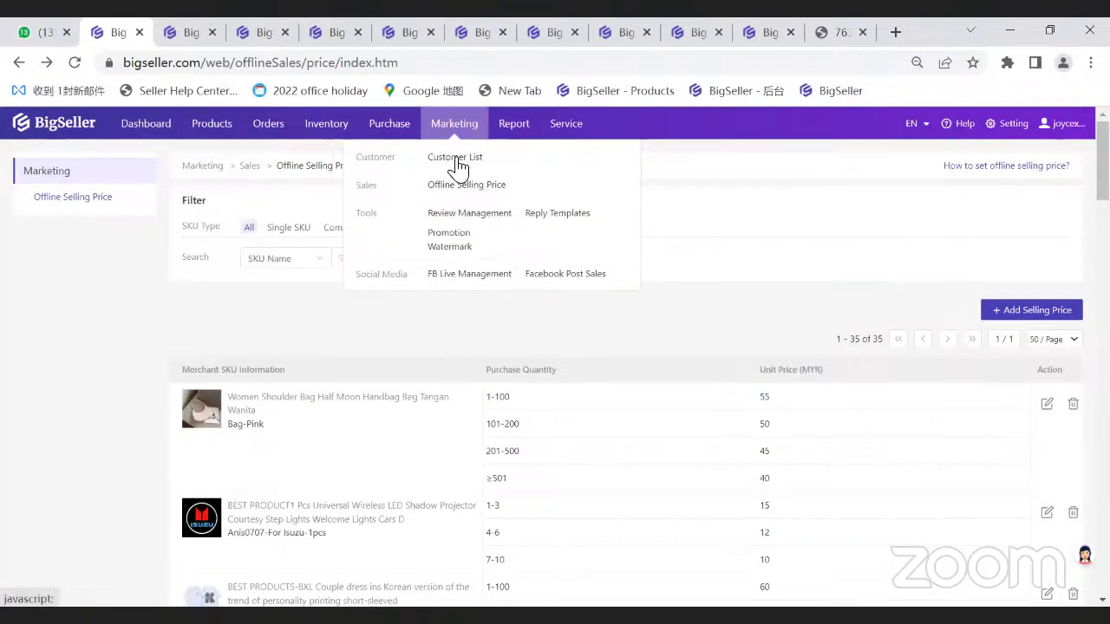
pyautogui.scroll(-1, 446, 532)
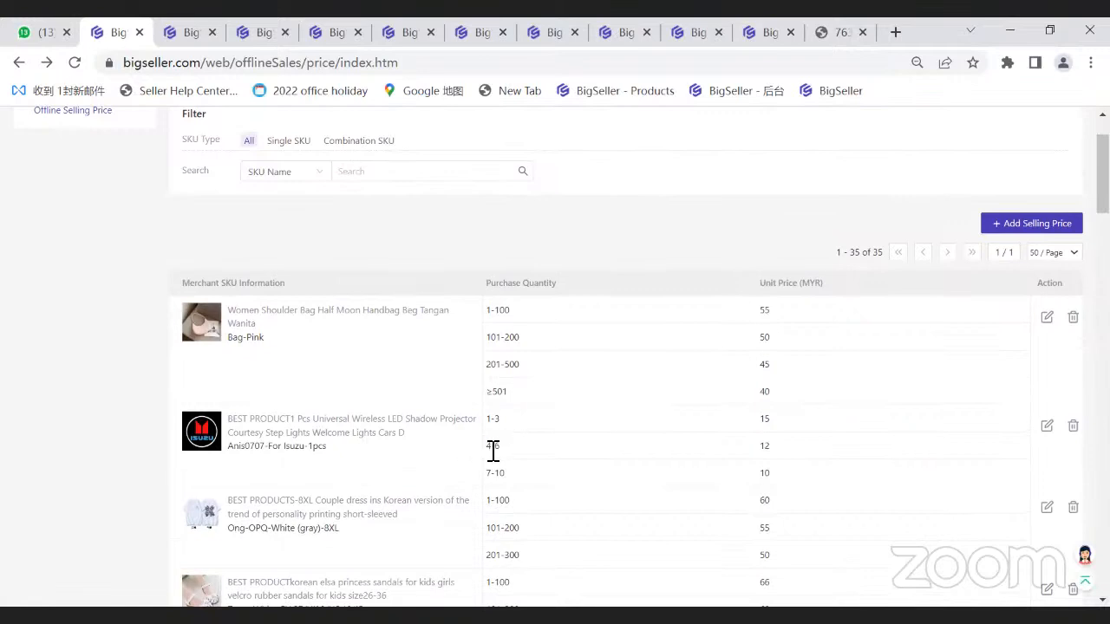
pyautogui.click(536, 447)
pyautogui.doubleClick(771, 451)
pyautogui.click(759, 449)
pyautogui.scroll(1, 384, 261)
# Step: Reopen the Offline Retail Order form, review its buyer, warehouse and merchant SKU sections, and discard it
pyautogui.moveTo(268, 130)
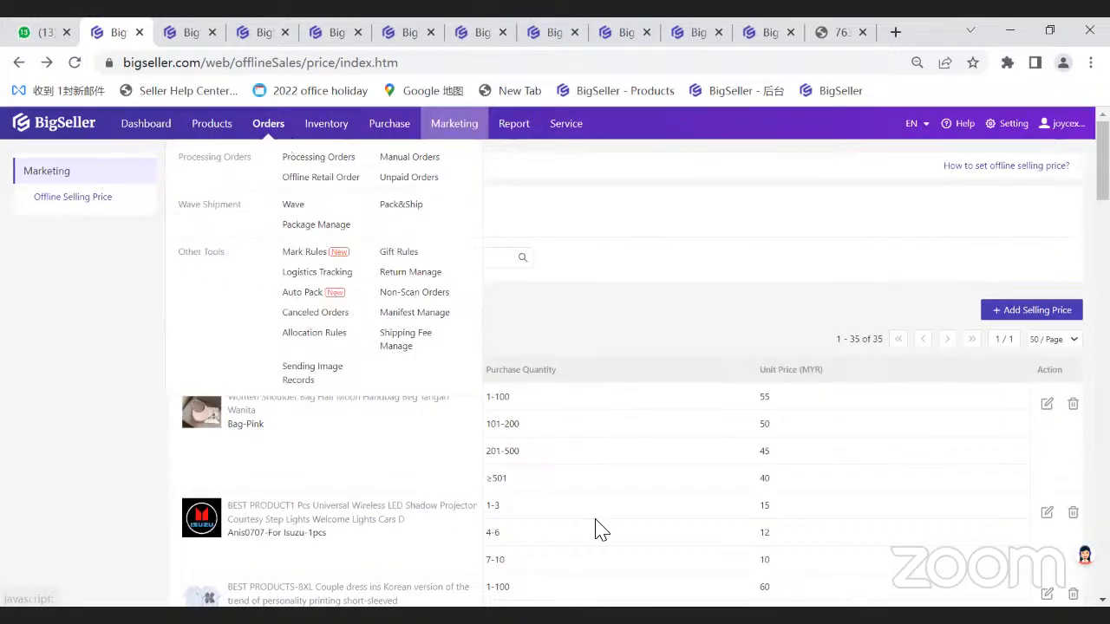
pyautogui.click(320, 177)
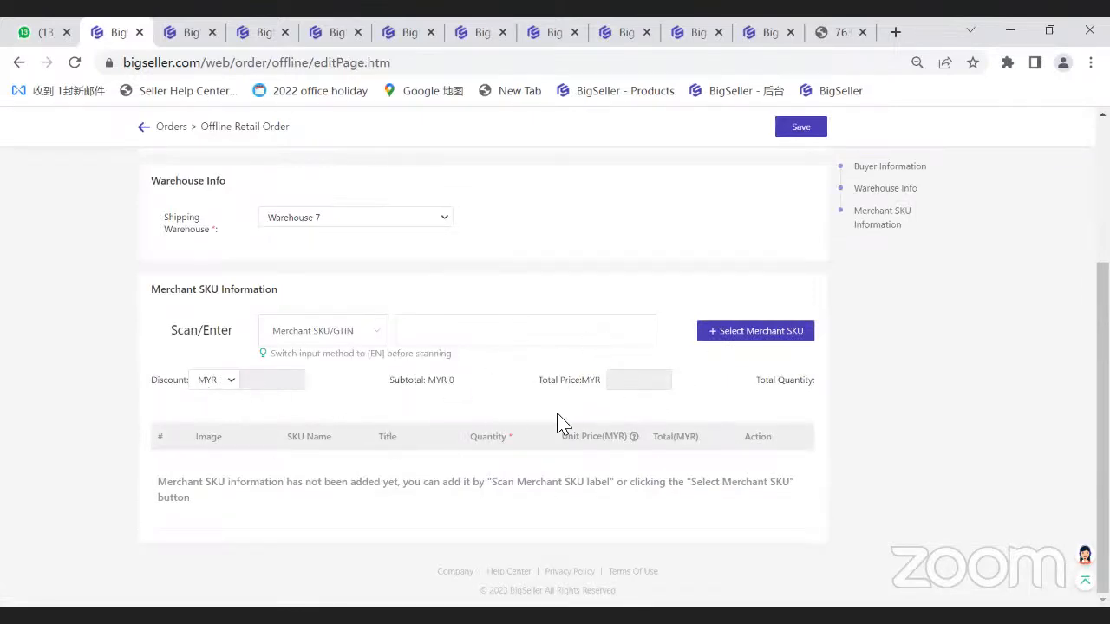
pyautogui.scroll(3, 701, 310)
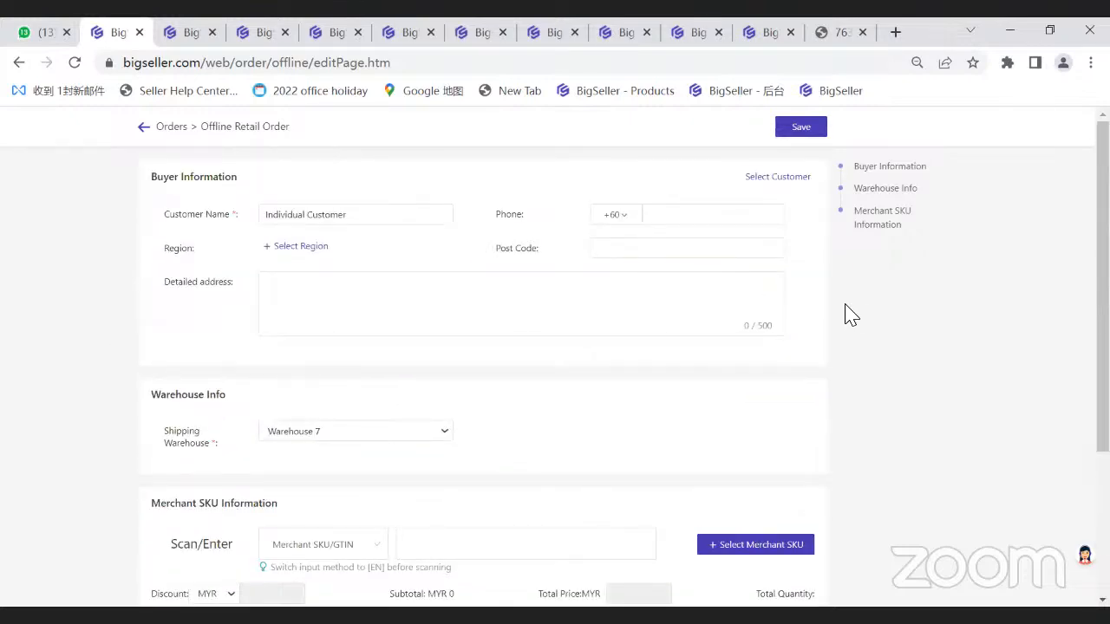
pyautogui.scroll(-3, 657, 408)
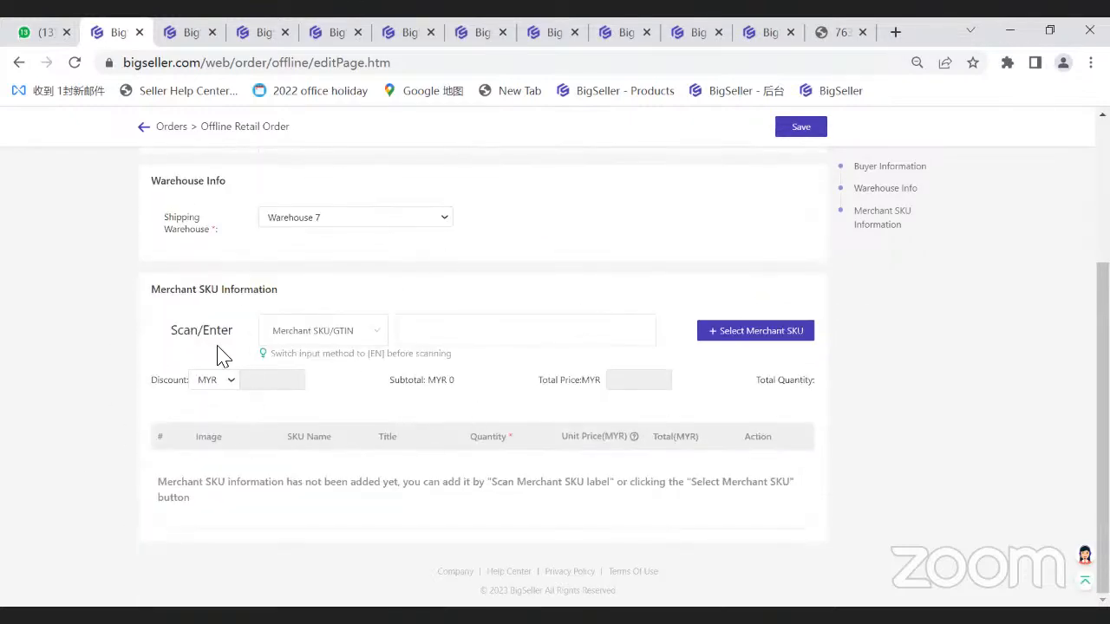
pyautogui.scroll(3, 800, 402)
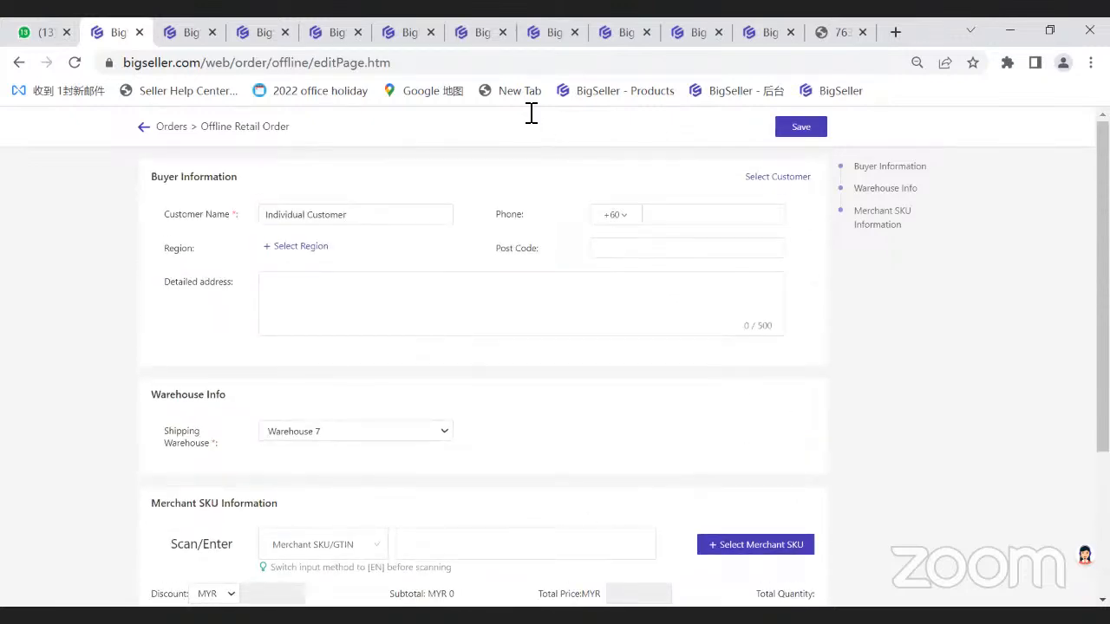
pyautogui.scroll(-3, 638, 405)
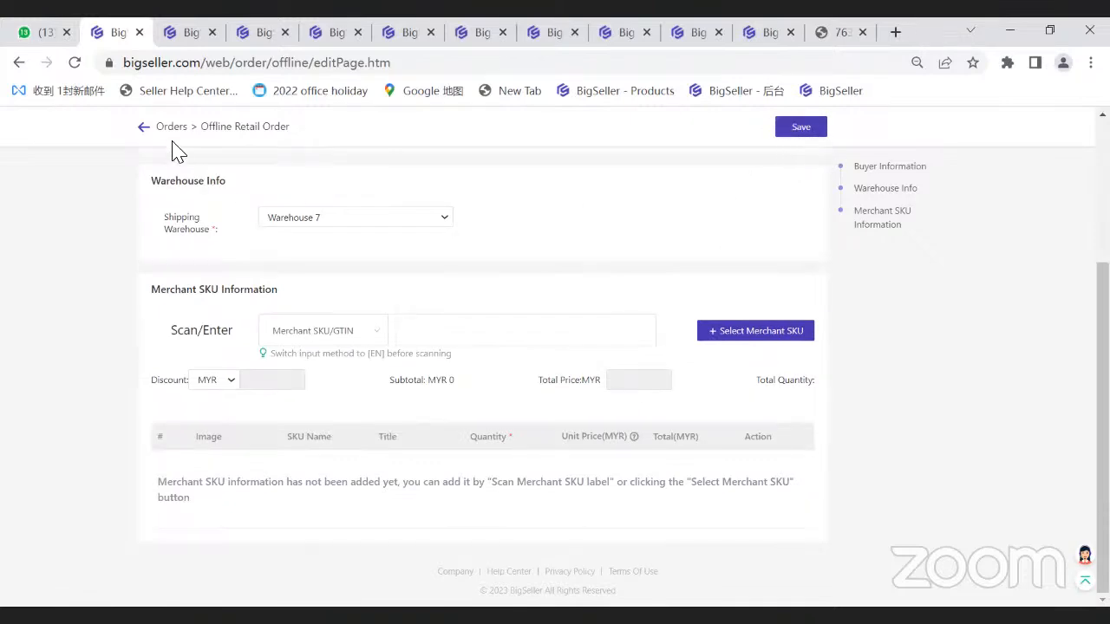
pyautogui.click(142, 128)
pyautogui.click(565, 234)
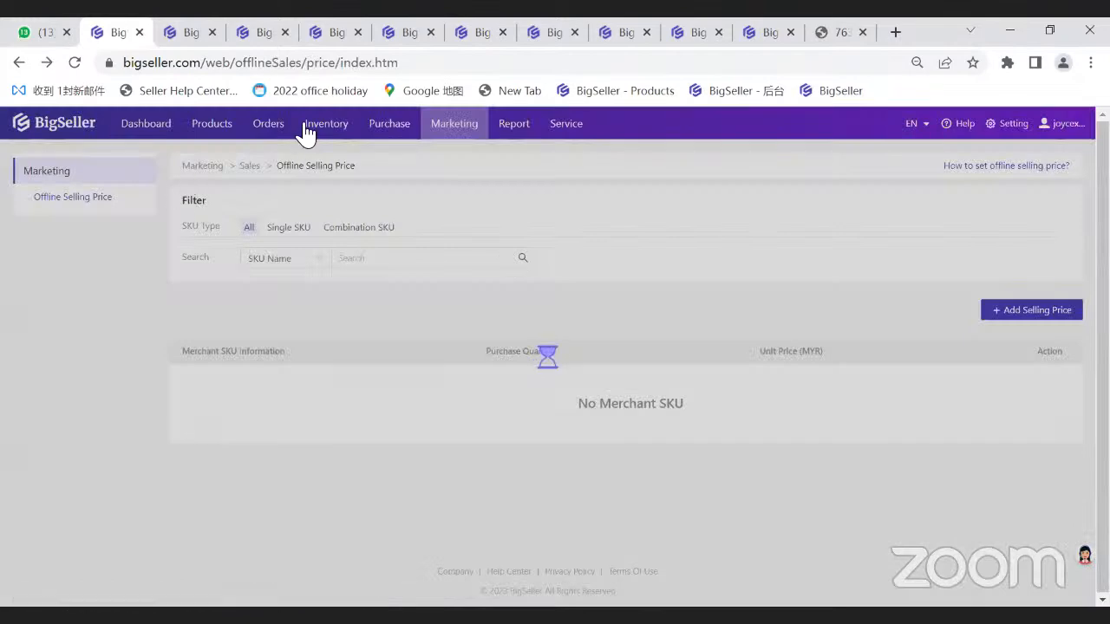
# Step: Open the New Orders list and view the additional actions available for the manual order
pyautogui.moveTo(278, 131)
pyautogui.click(287, 158)
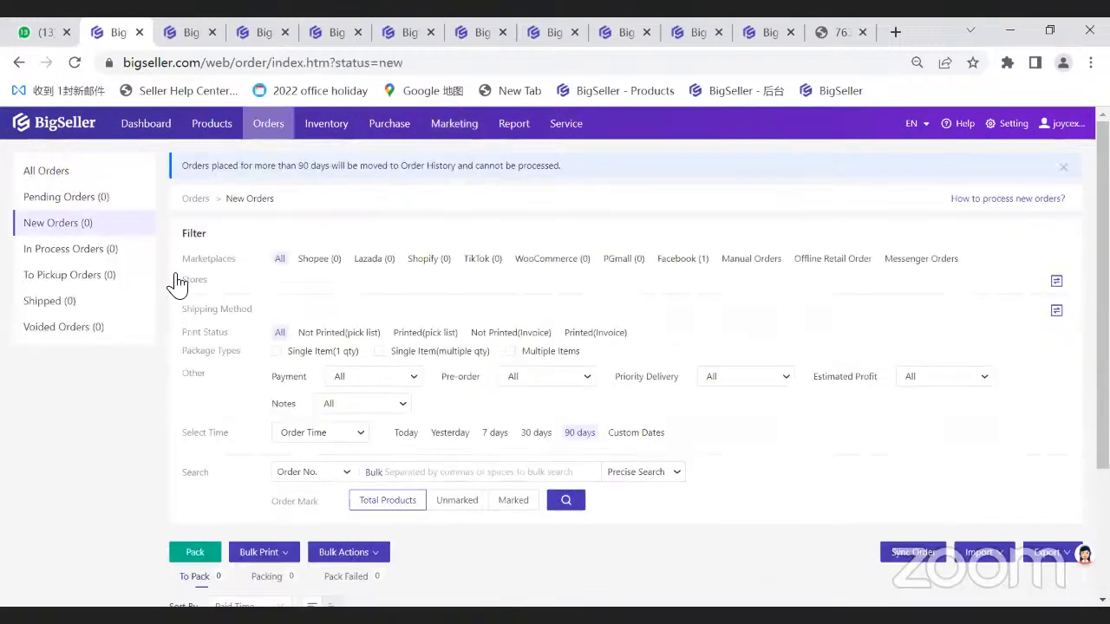
pyautogui.scroll(-5, 986, 496)
pyautogui.moveTo(1065, 486)
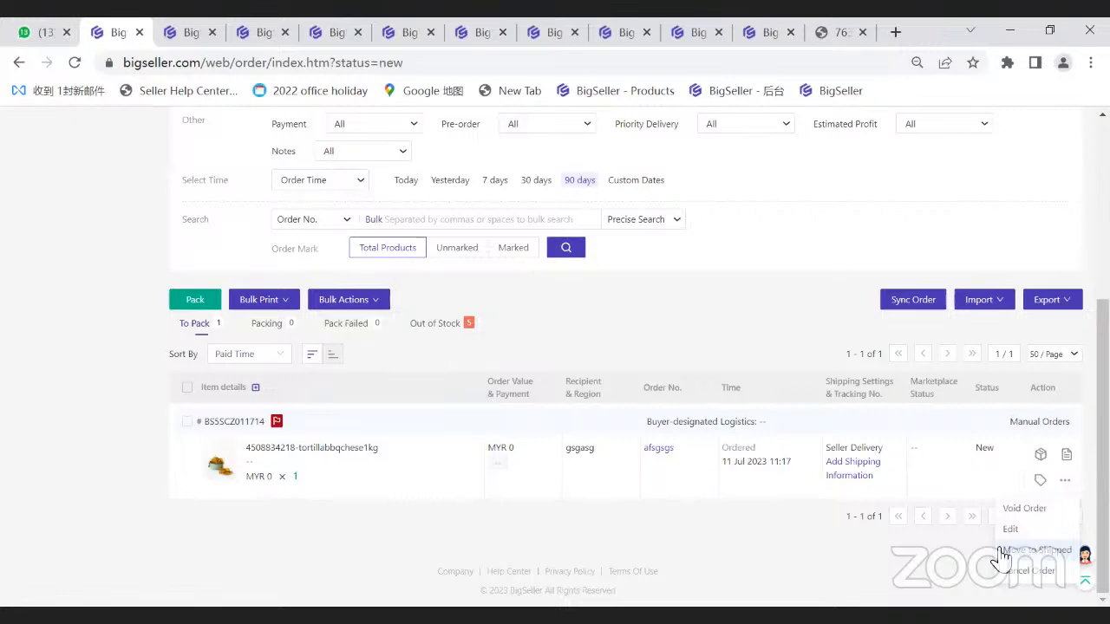
pyautogui.scroll(3, 217, 425)
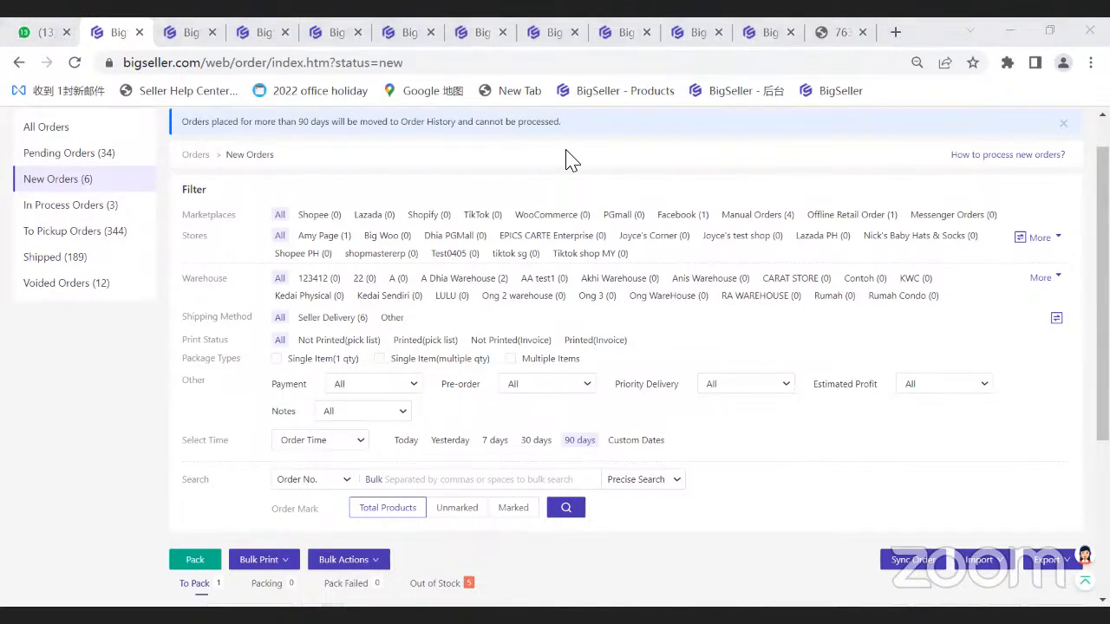
# Step: Check the New Function Training agenda slide, return to BigSeller and review the sites supported for scraping by link on the Scrape Products page
pyautogui.hotkey('alt', 'Tab')
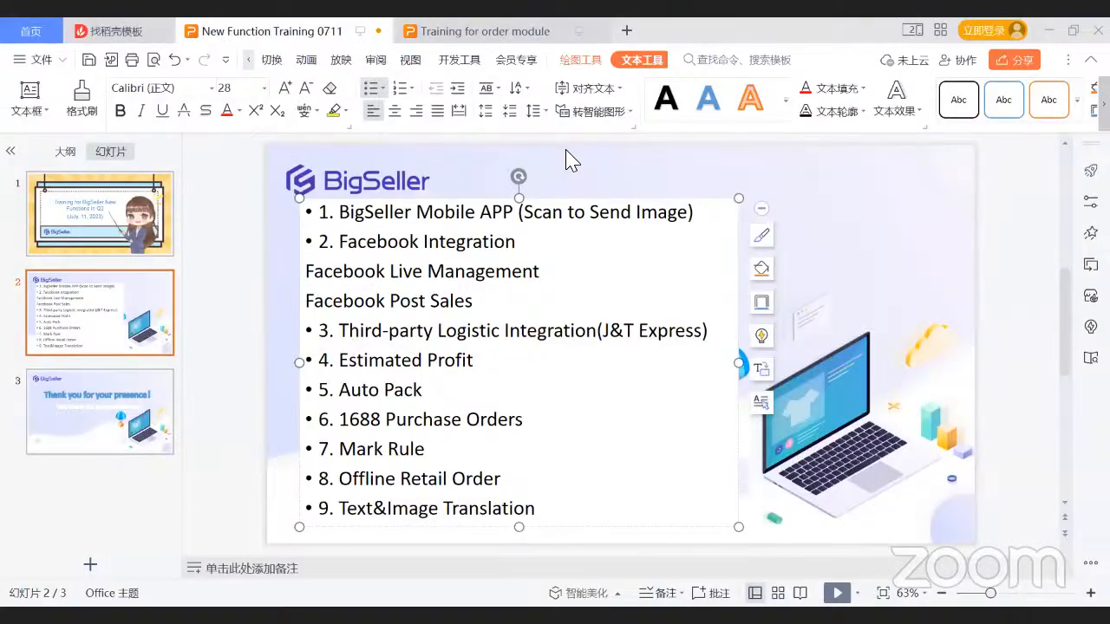
pyautogui.hotkey('alt', 'Tab')
pyautogui.moveTo(205, 129)
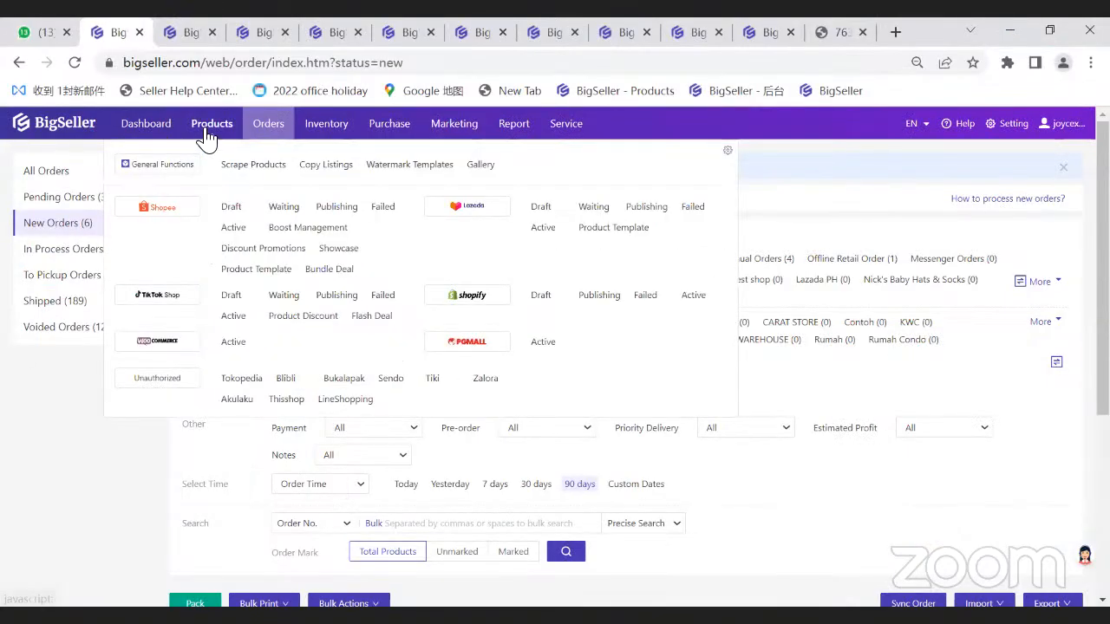
pyautogui.click(234, 171)
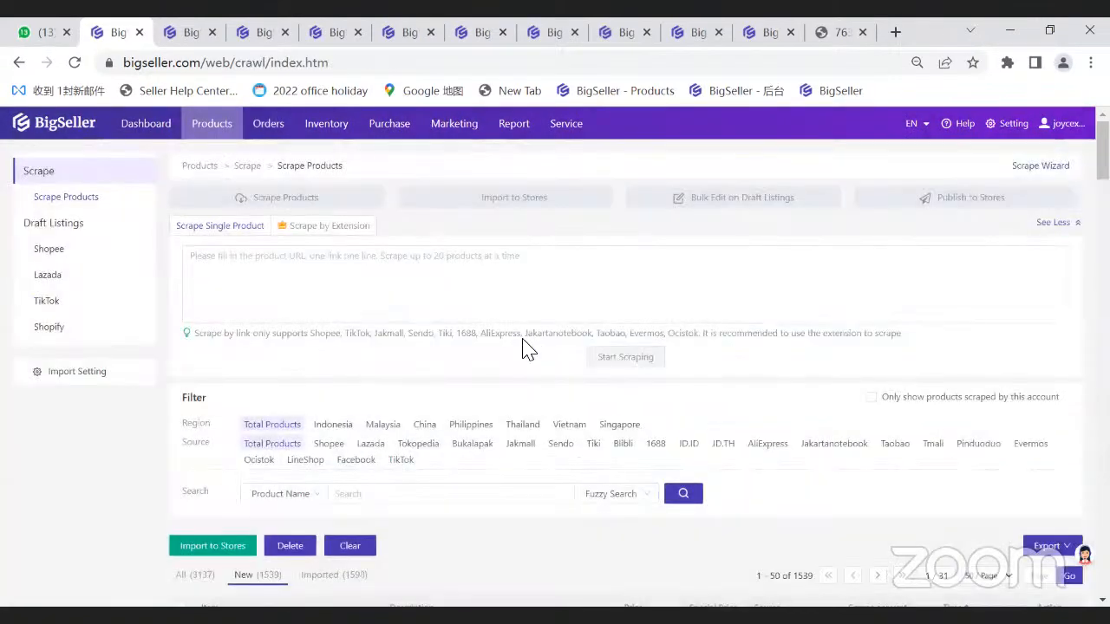
pyautogui.moveTo(466, 333); pyautogui.dragTo(652, 335)
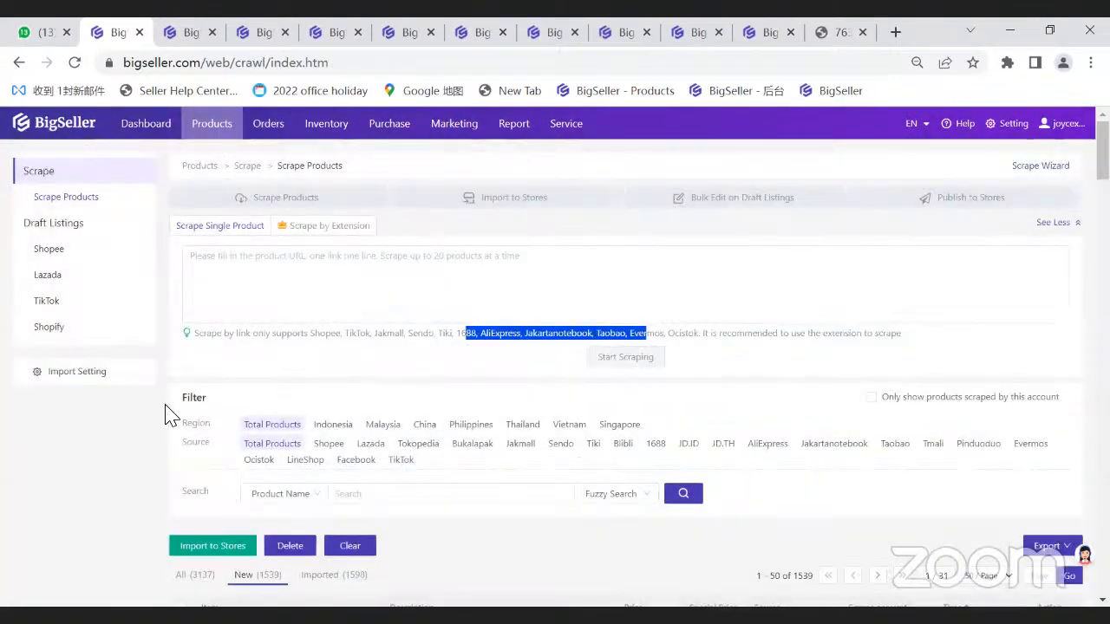
pyautogui.click(573, 307)
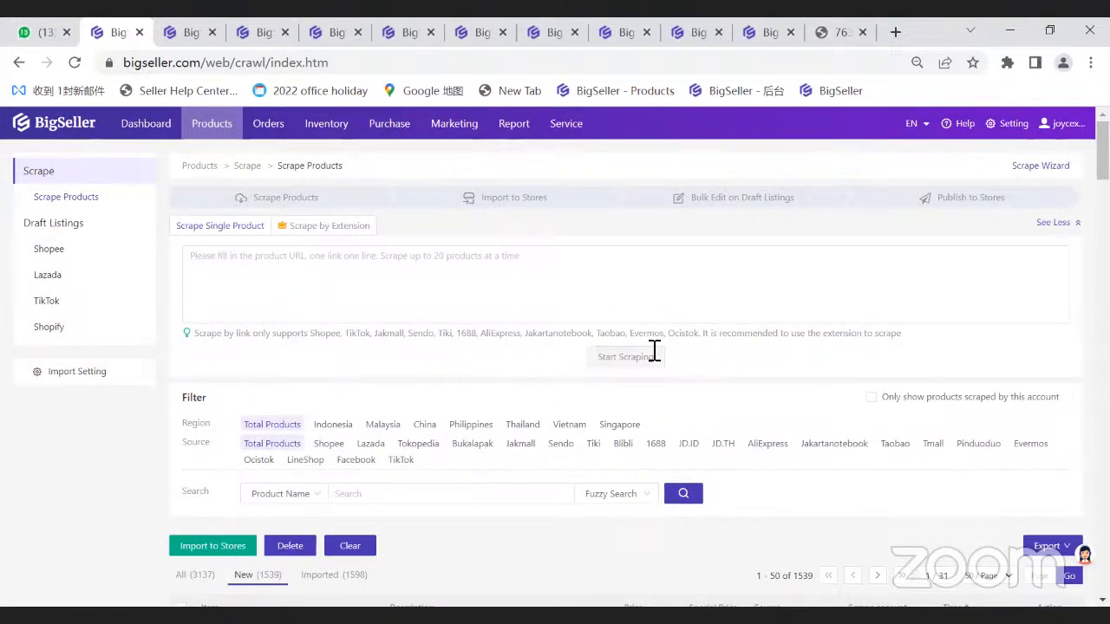
# Step: Select the first scraped 1688 shoe product, open it for editing and view its translation language options
pyautogui.scroll(-3, 677, 388)
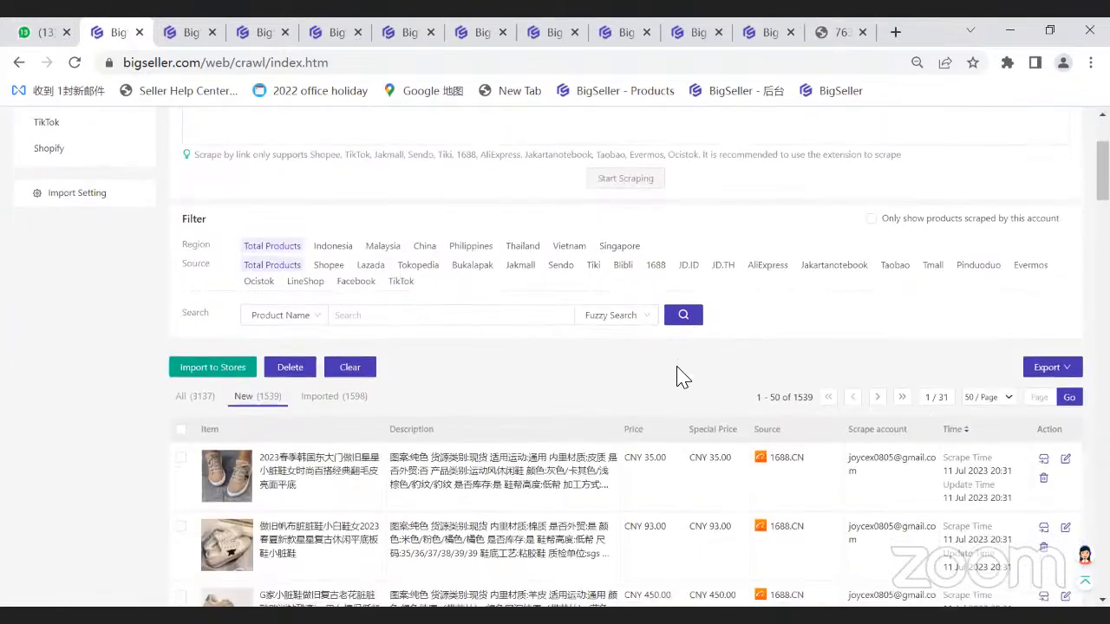
pyautogui.click(181, 375)
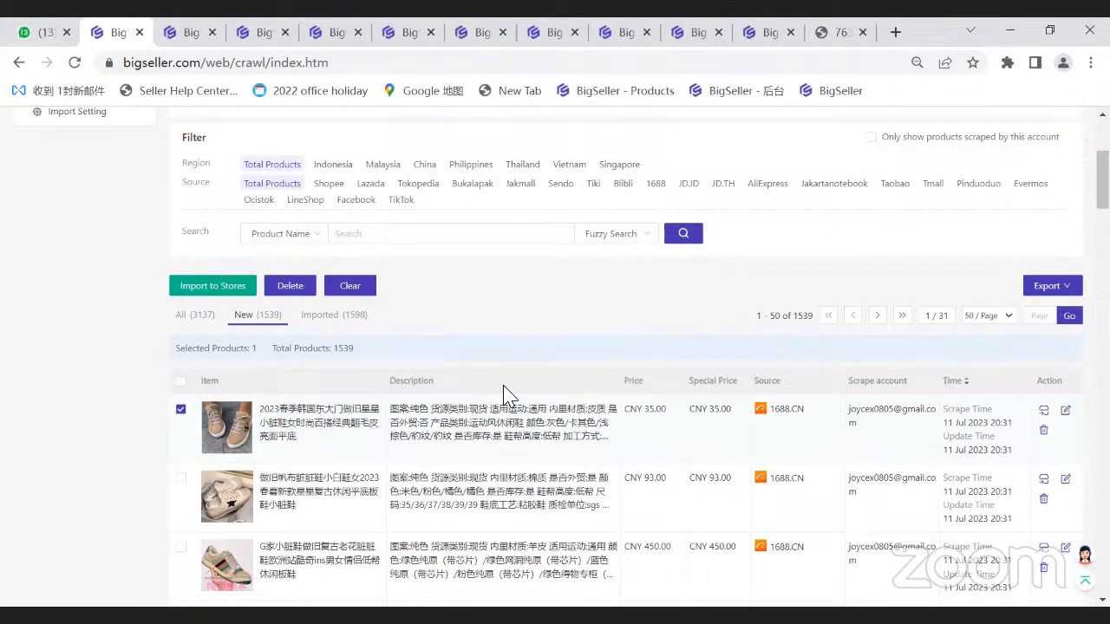
pyautogui.click(1066, 411)
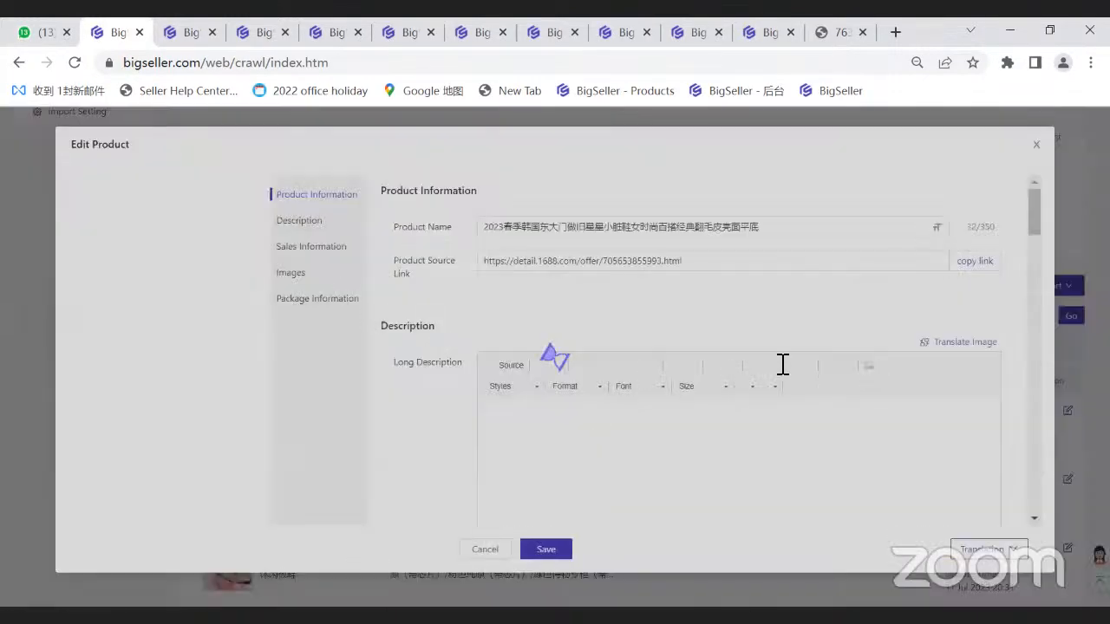
pyautogui.click(984, 548)
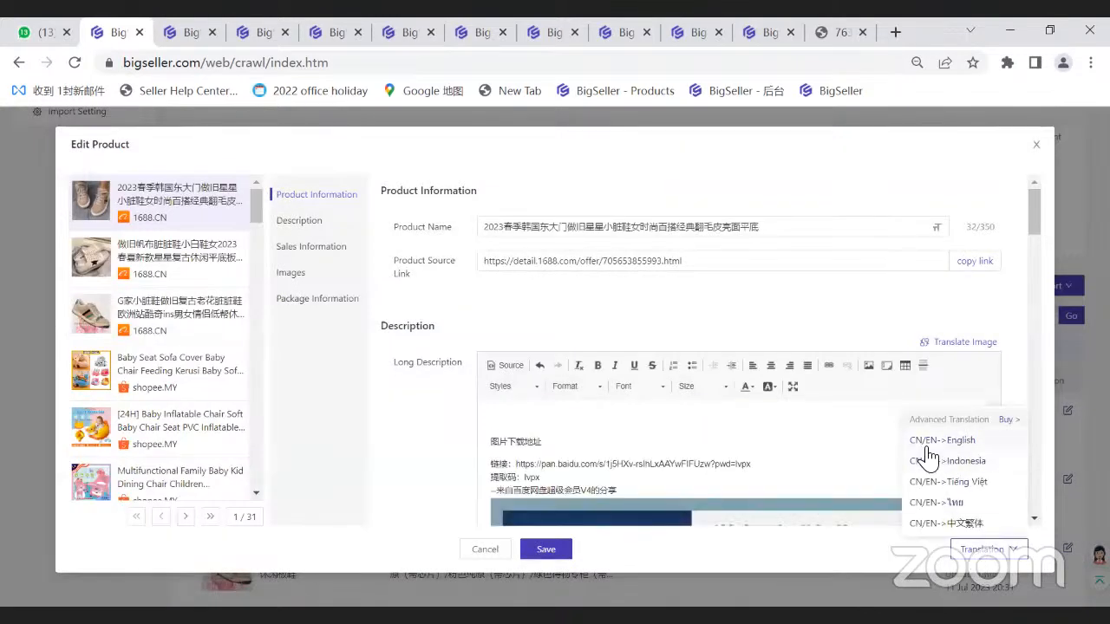
# Step: View the Translate Image dialog for the long description and examine its notice on BigCoin deduction per image
pyautogui.click(941, 347)
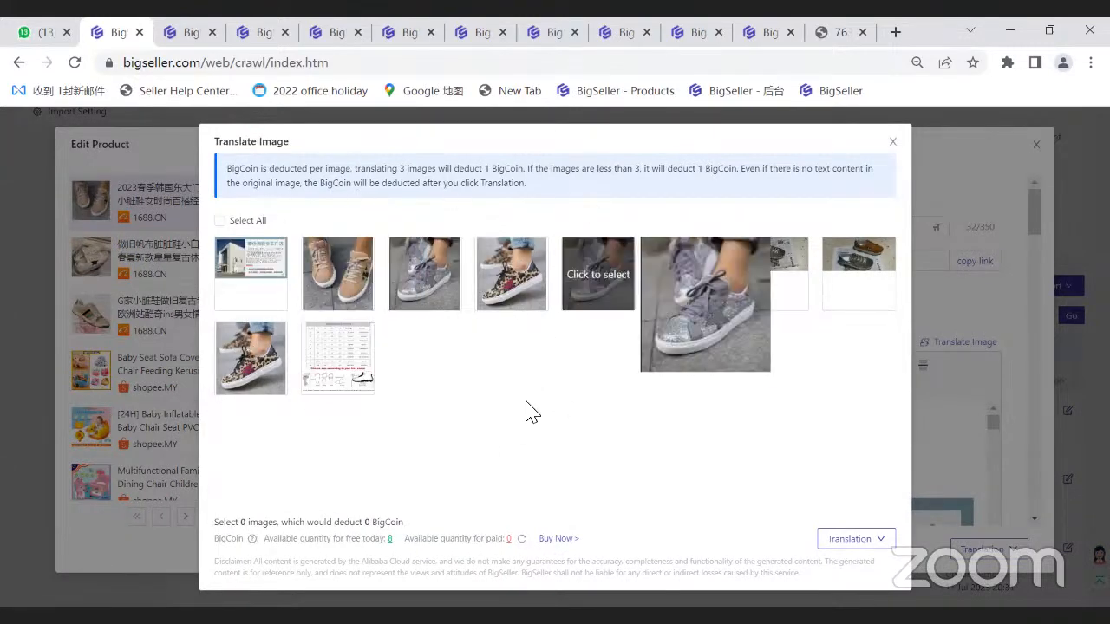
pyautogui.click(892, 141)
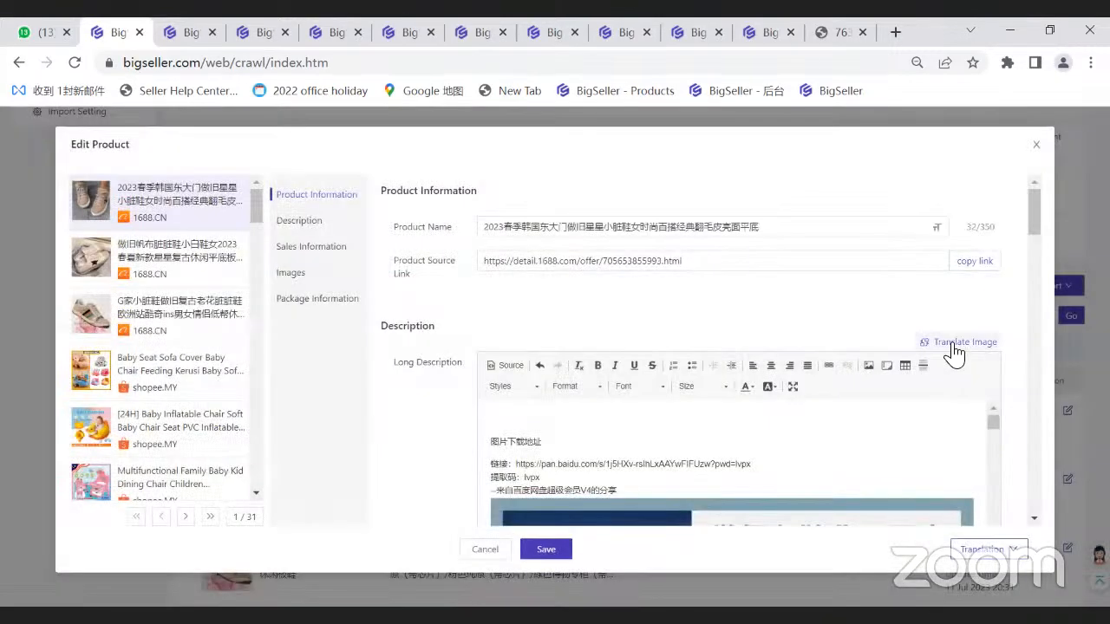
pyautogui.click(954, 346)
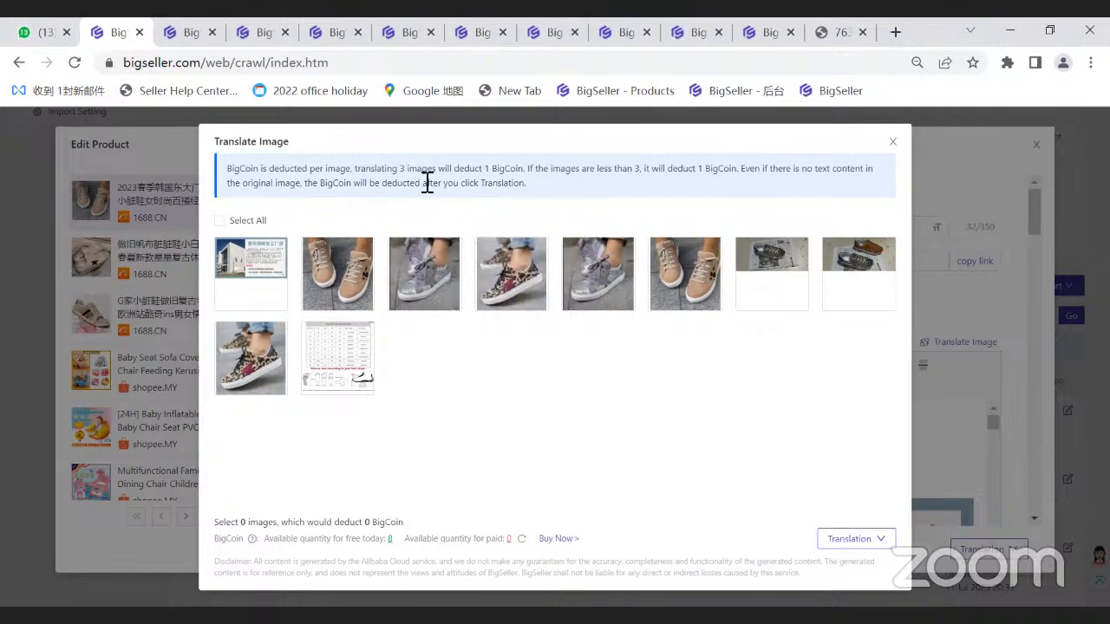
pyautogui.moveTo(398, 173); pyautogui.dragTo(551, 169)
pyautogui.click(468, 178)
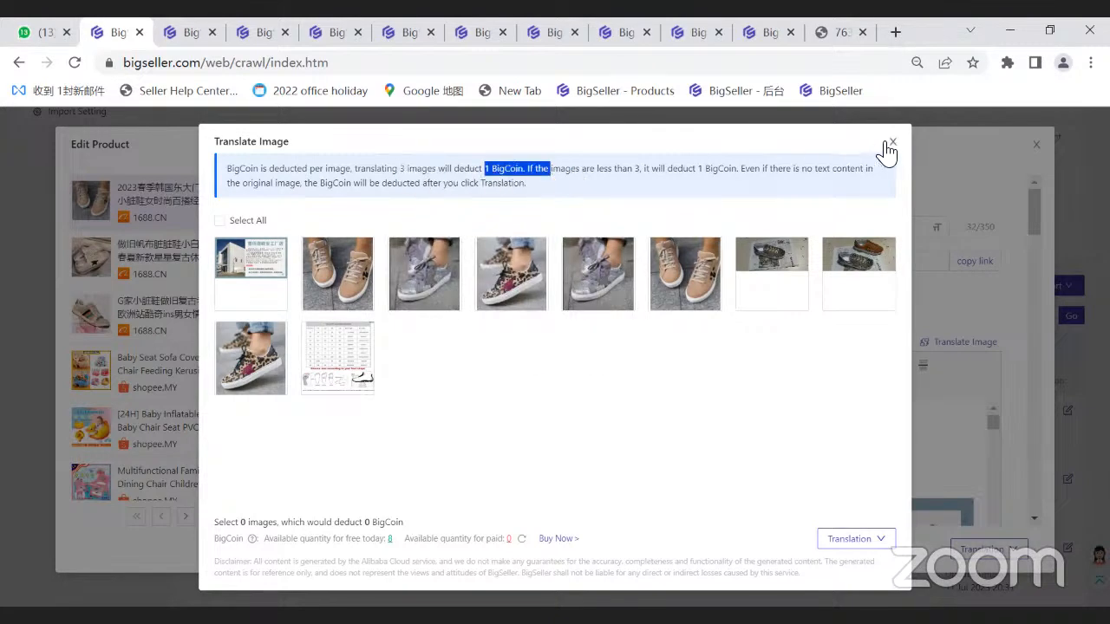
# Step: Review the Translate Text charges, view the BigCoin purchase offer on the subscription page and dismiss it
pyautogui.click(978, 546)
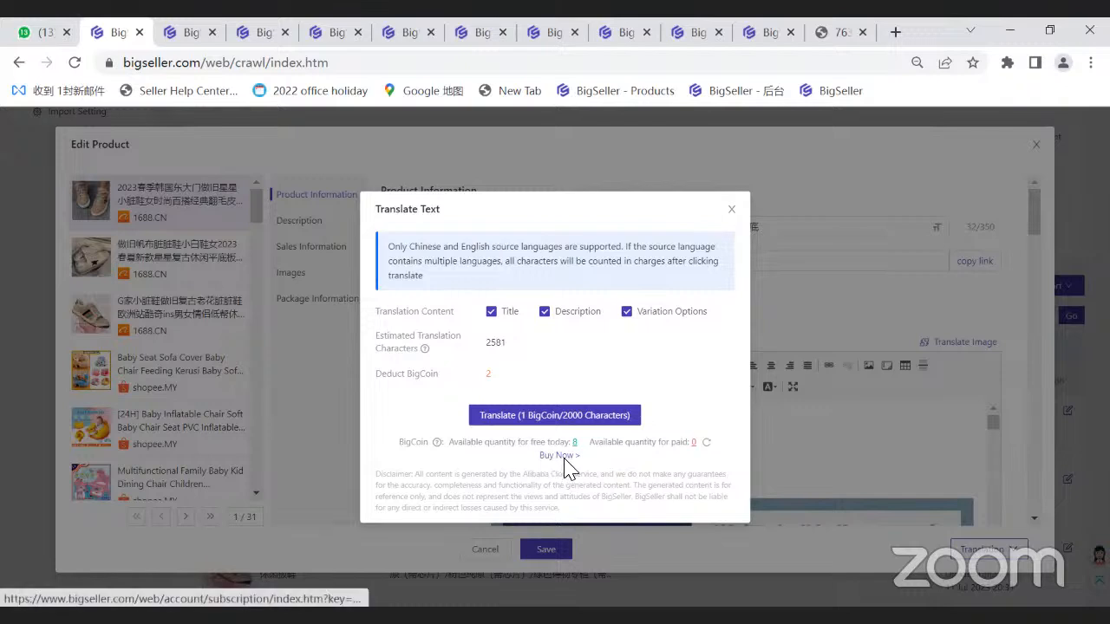
pyautogui.click(568, 457)
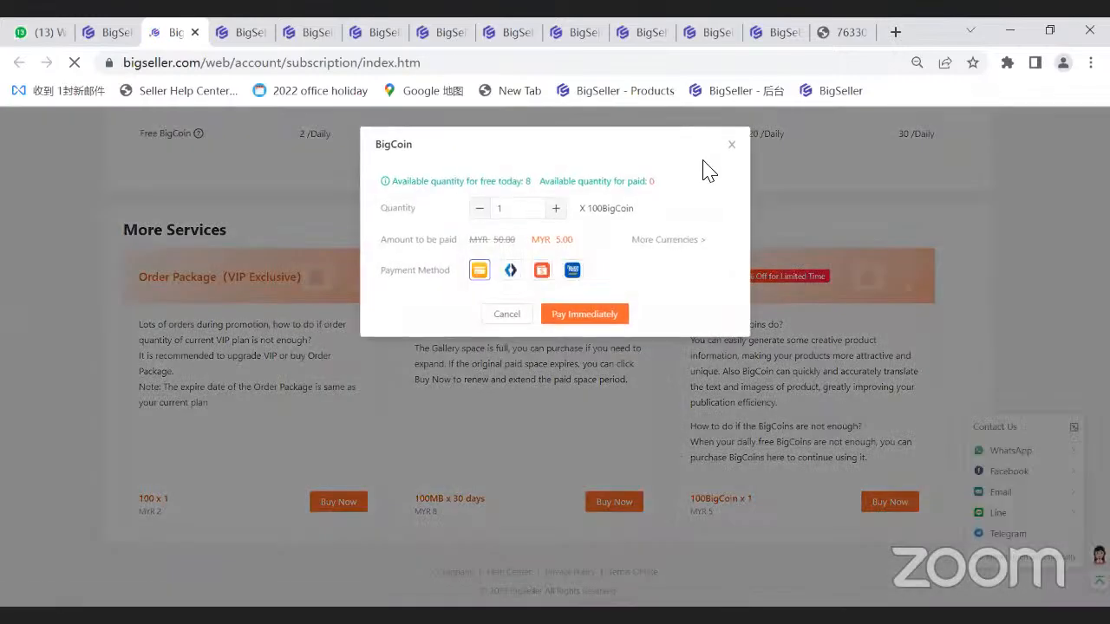
pyautogui.click(731, 144)
# Step: Examine the daily Free BigCoin allowance of each plan in the subscription comparison table
pyautogui.scroll(3, 286, 408)
pyautogui.moveTo(328, 403); pyautogui.dragTo(181, 391)
pyautogui.click(307, 391)
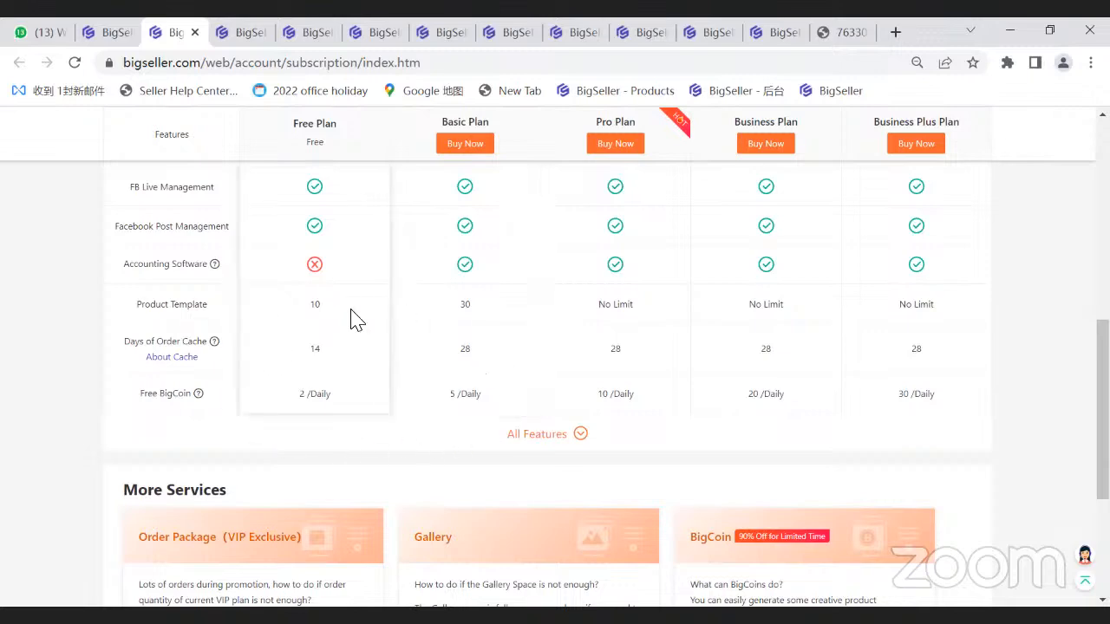
# Step: Reopen the BigCoin purchase offer, view the price in PHP, CNY and MYR, and cancel the purchase
pyautogui.scroll(-3, 738, 411)
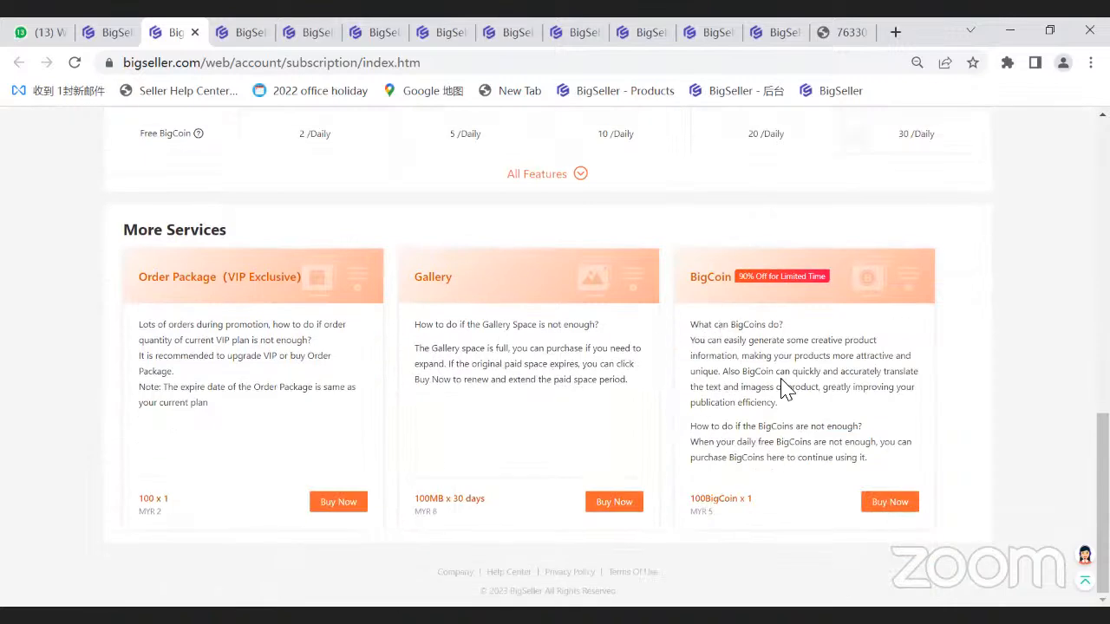
pyautogui.click(877, 508)
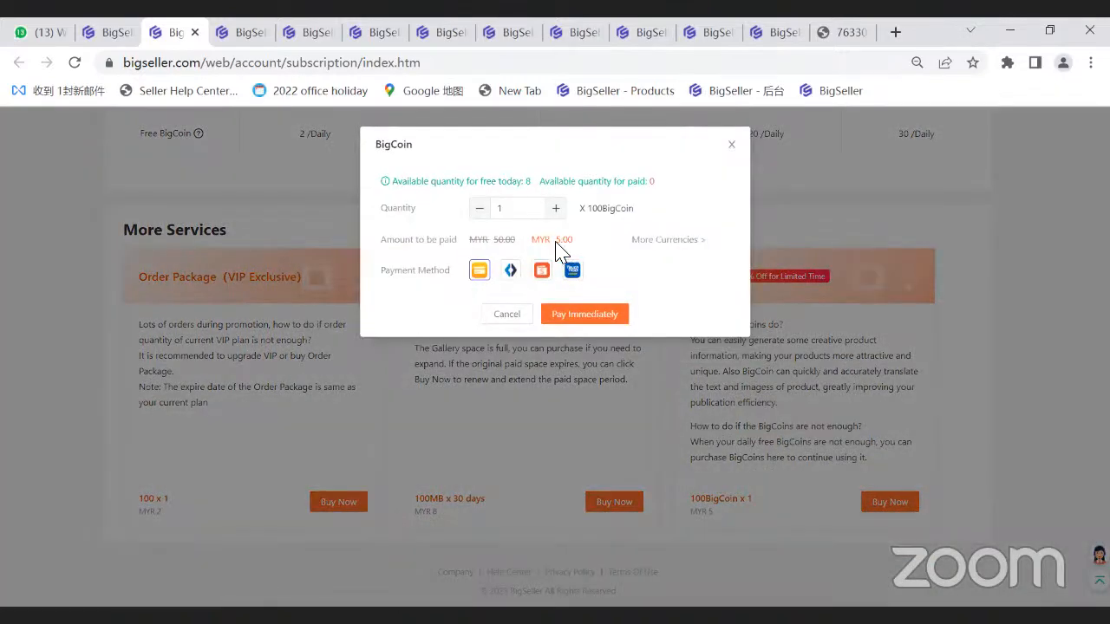
pyautogui.click(652, 238)
pyautogui.click(516, 240)
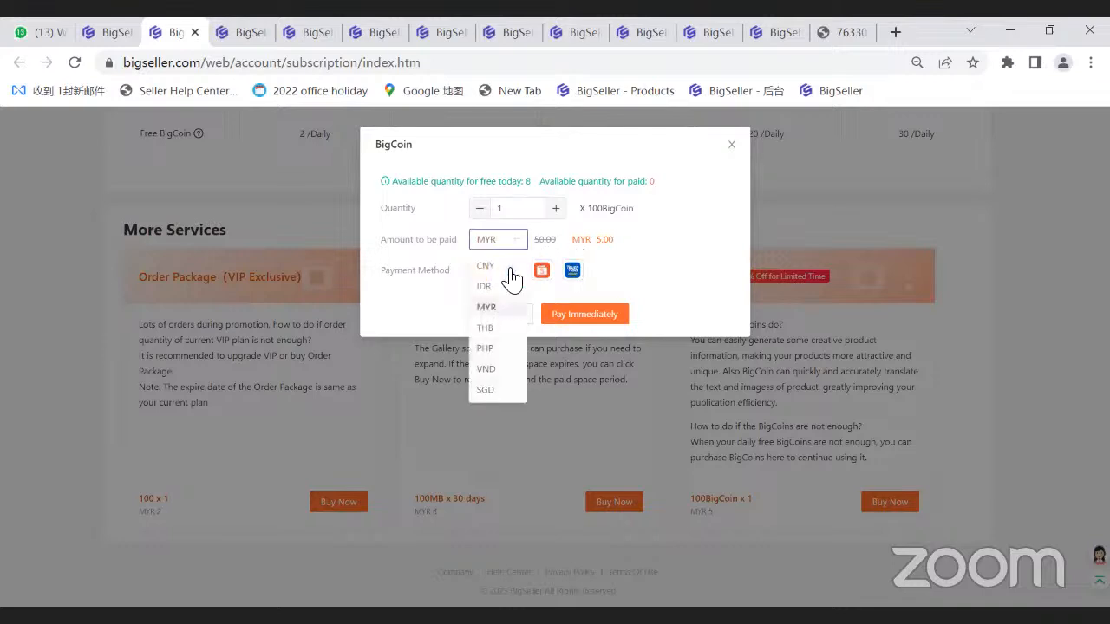
pyautogui.click(499, 348)
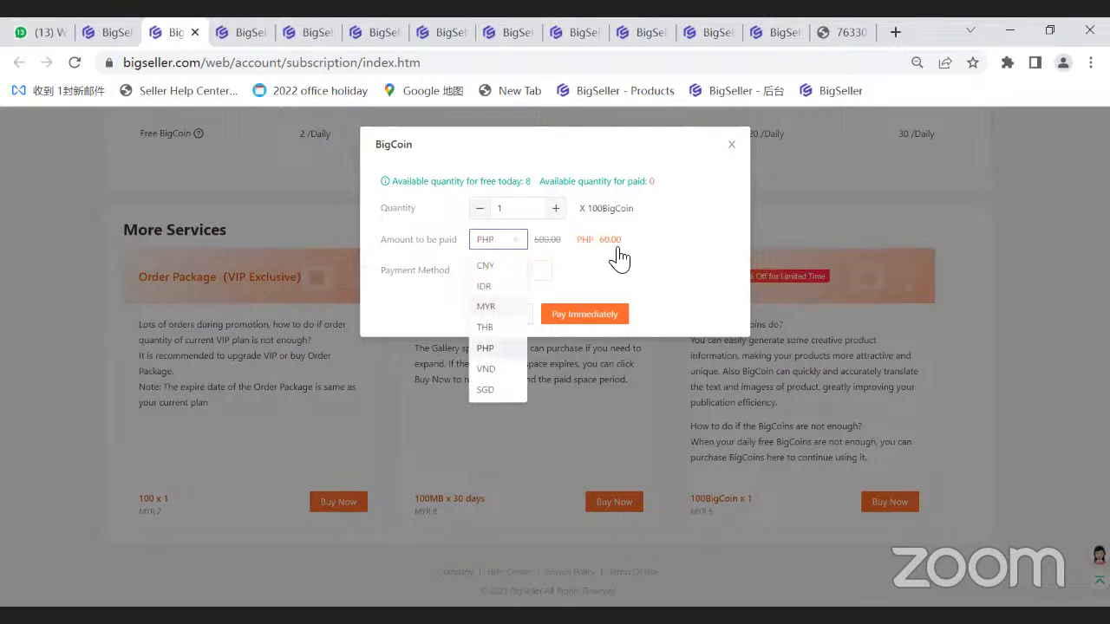
pyautogui.click(507, 245)
pyautogui.click(493, 271)
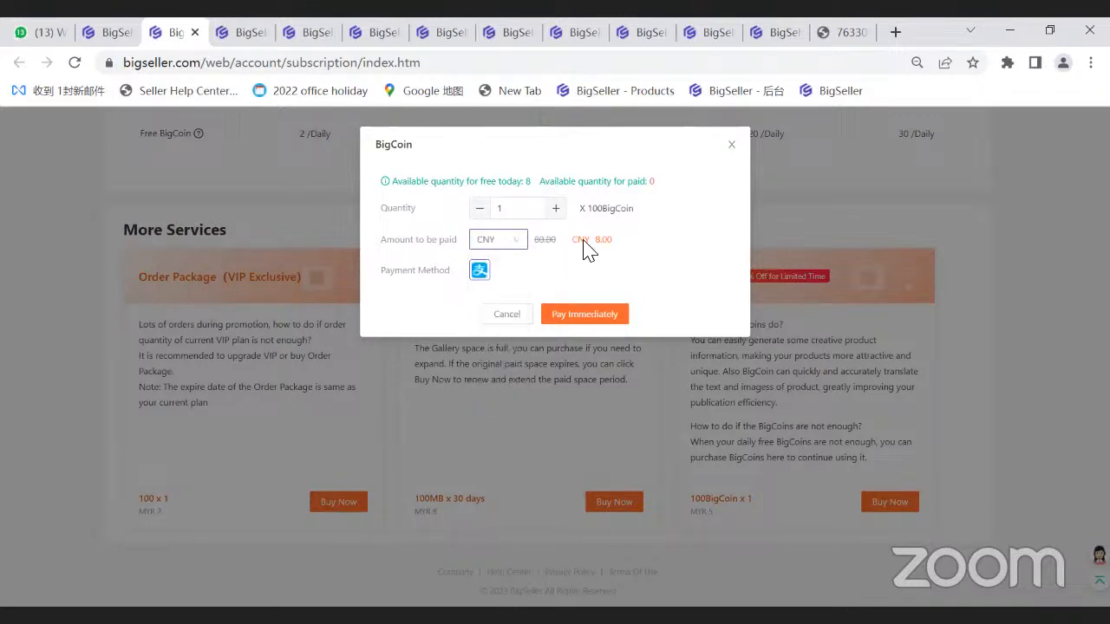
pyautogui.click(487, 247)
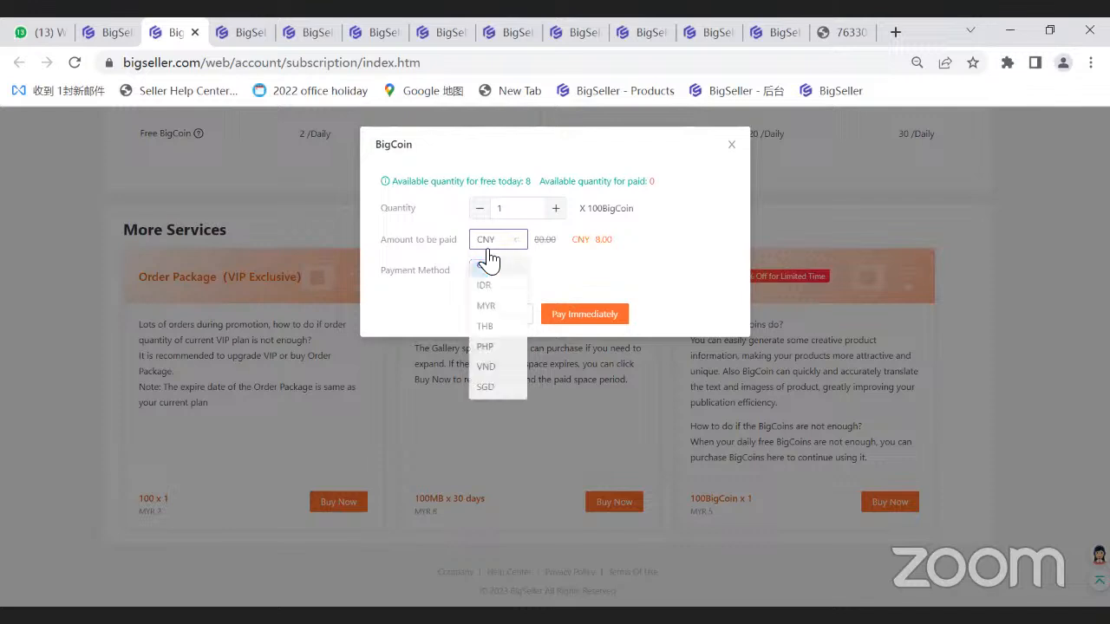
pyautogui.click(487, 307)
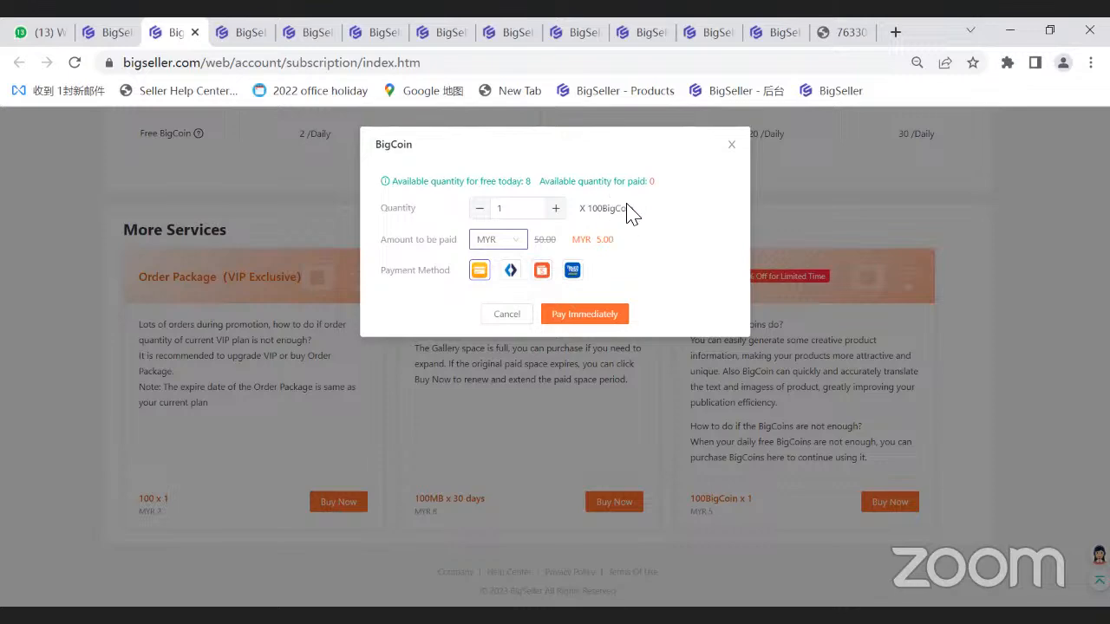
pyautogui.click(507, 313)
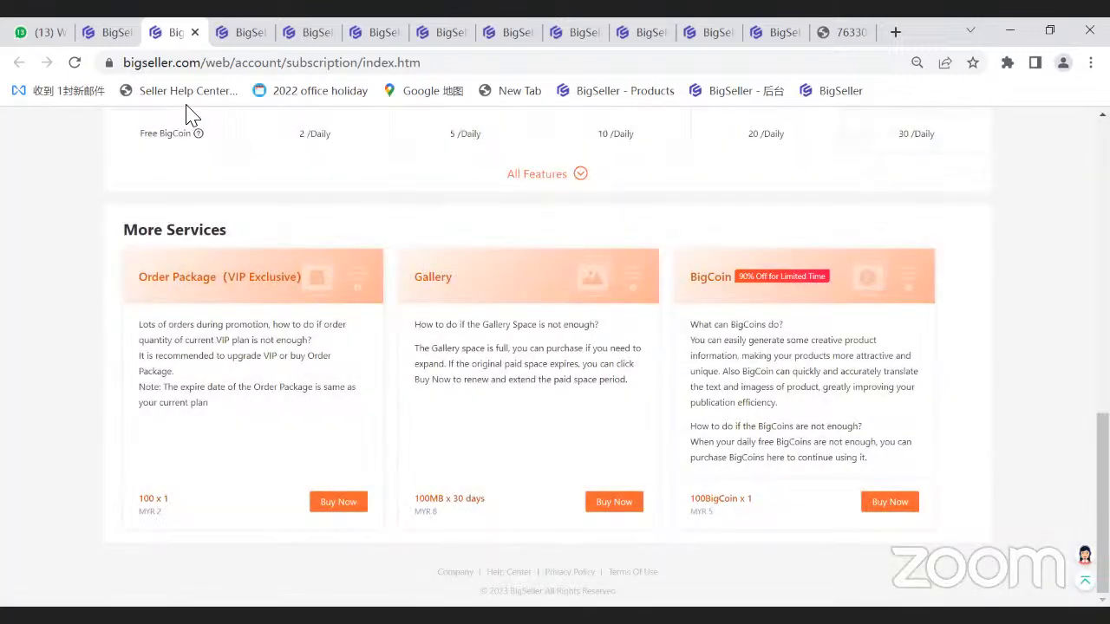
# Step: Return to Scrape Products, open the first 1688 shoe product for editing and view its Translate Text dialog
pyautogui.scroll(10, 235, 217)
pyautogui.moveTo(242, 144)
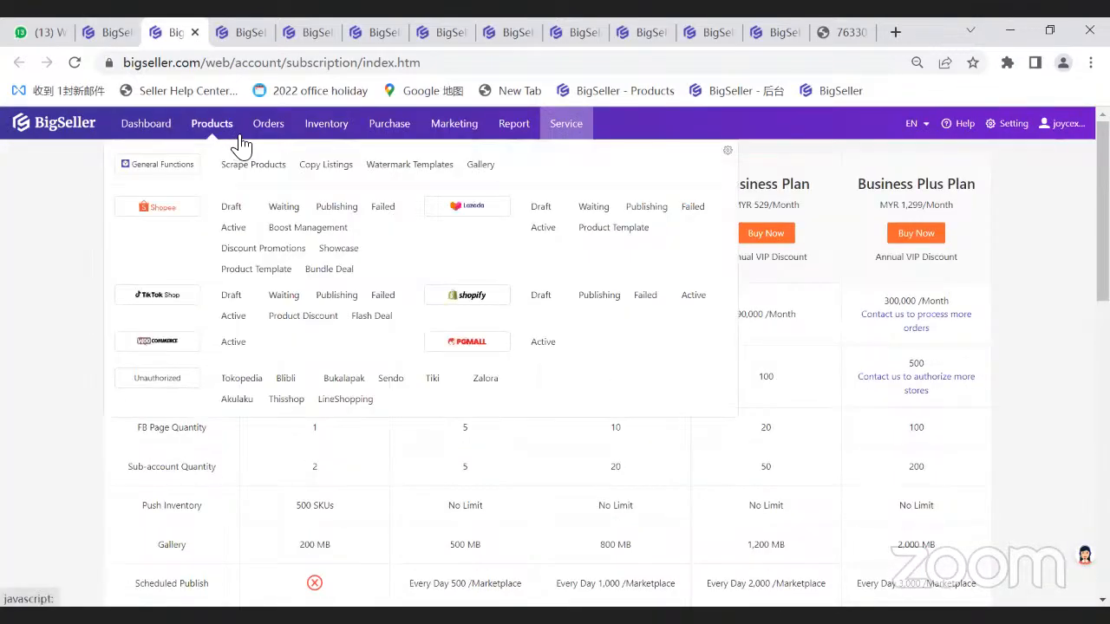
pyautogui.click(236, 165)
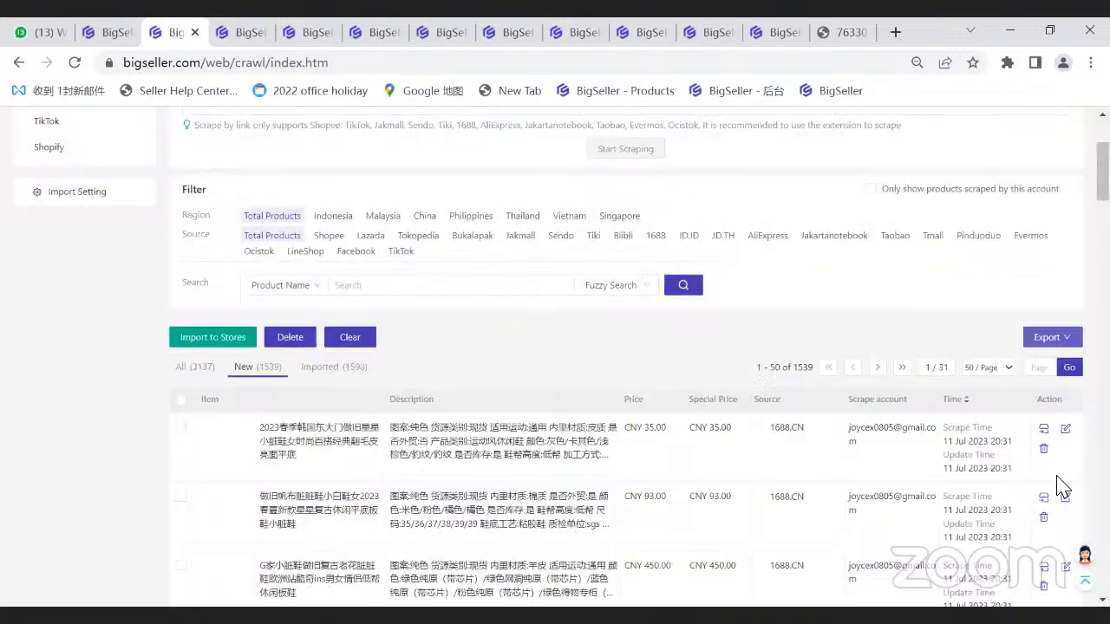
pyautogui.click(1064, 458)
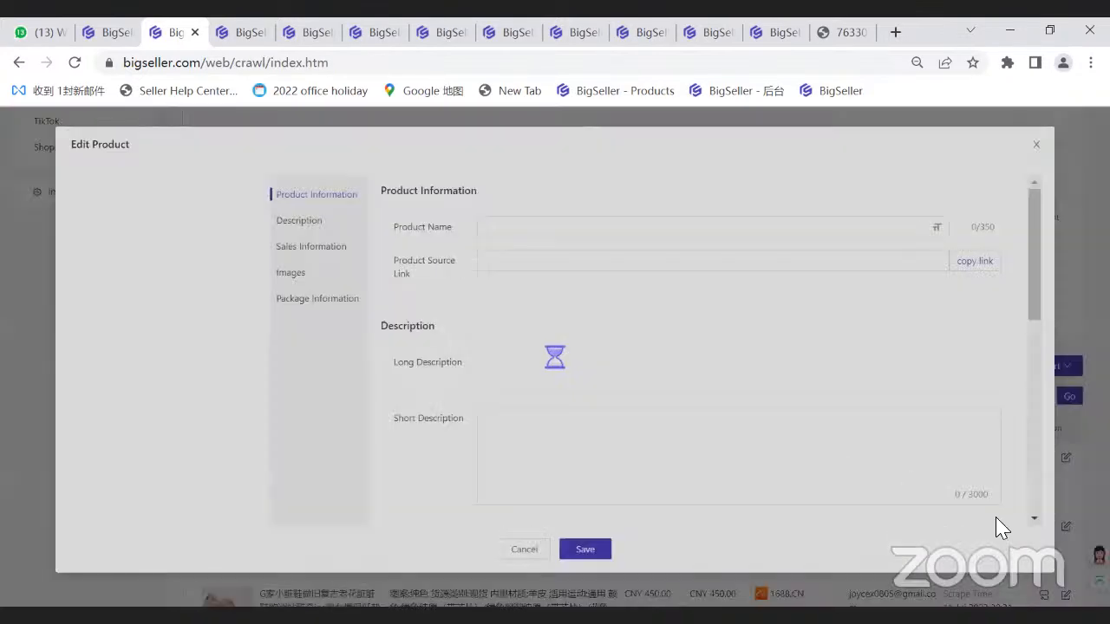
pyautogui.moveTo(1004, 548)
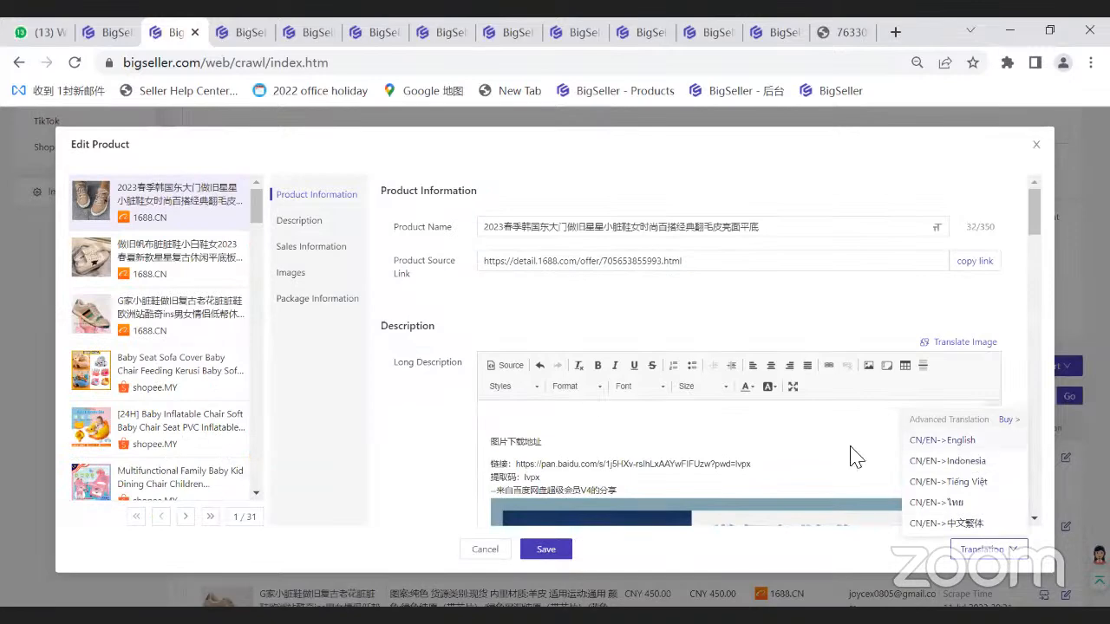
pyautogui.click(855, 453)
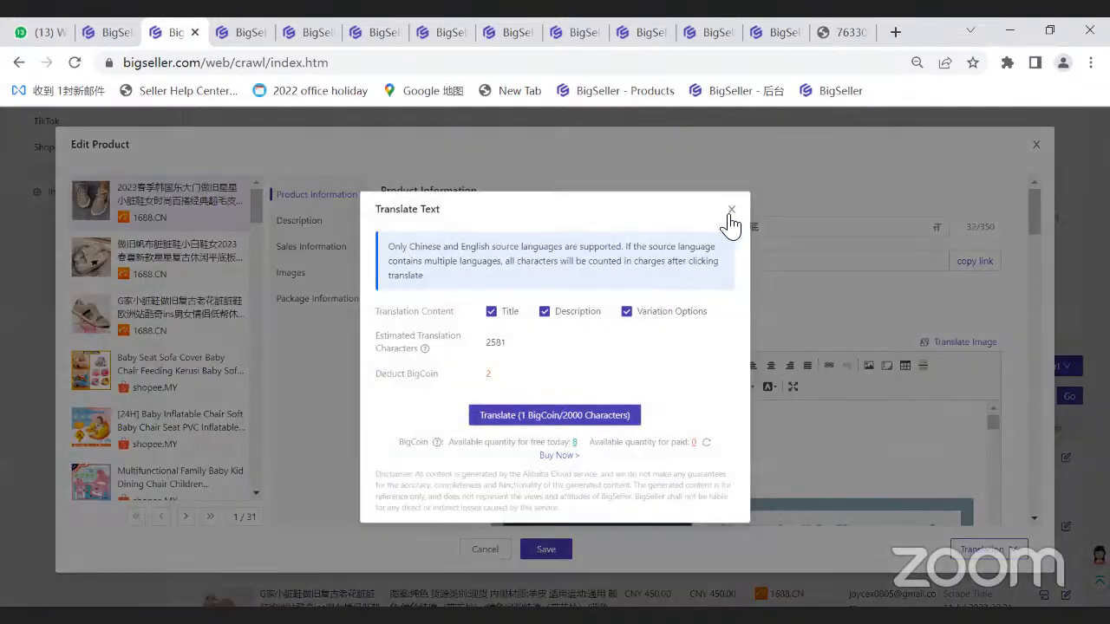
# Step: Close the text translation, review the image translation's BigCoin deduction rule again and close the product editor without translating
pyautogui.click(943, 355)
pyautogui.click(962, 344)
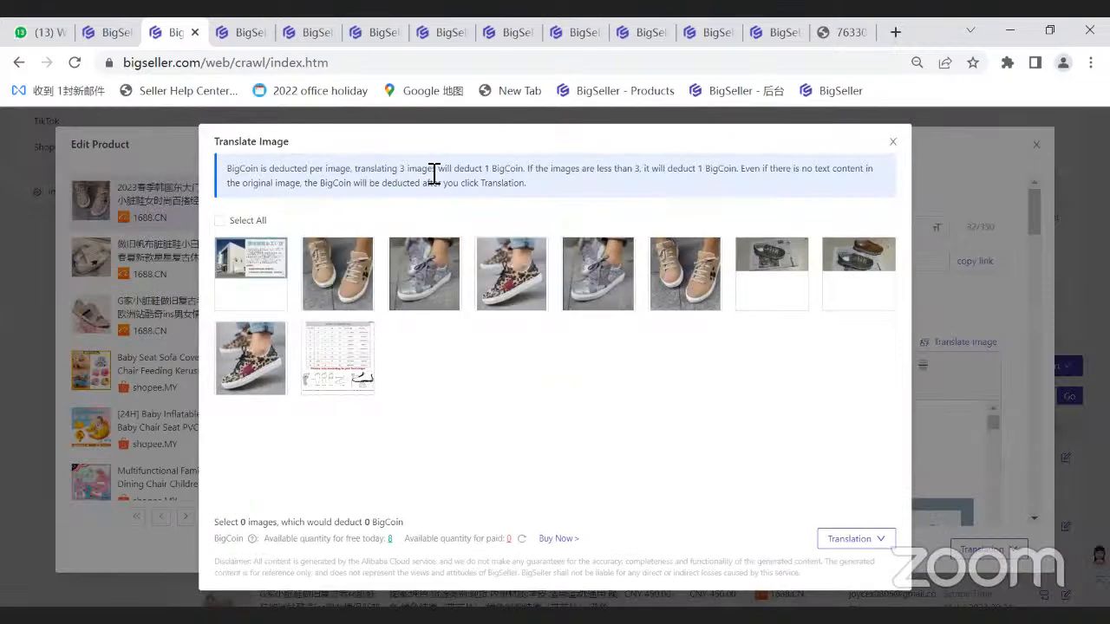
pyautogui.moveTo(436, 174); pyautogui.dragTo(537, 173)
pyautogui.click(538, 174)
pyautogui.press('Escape')
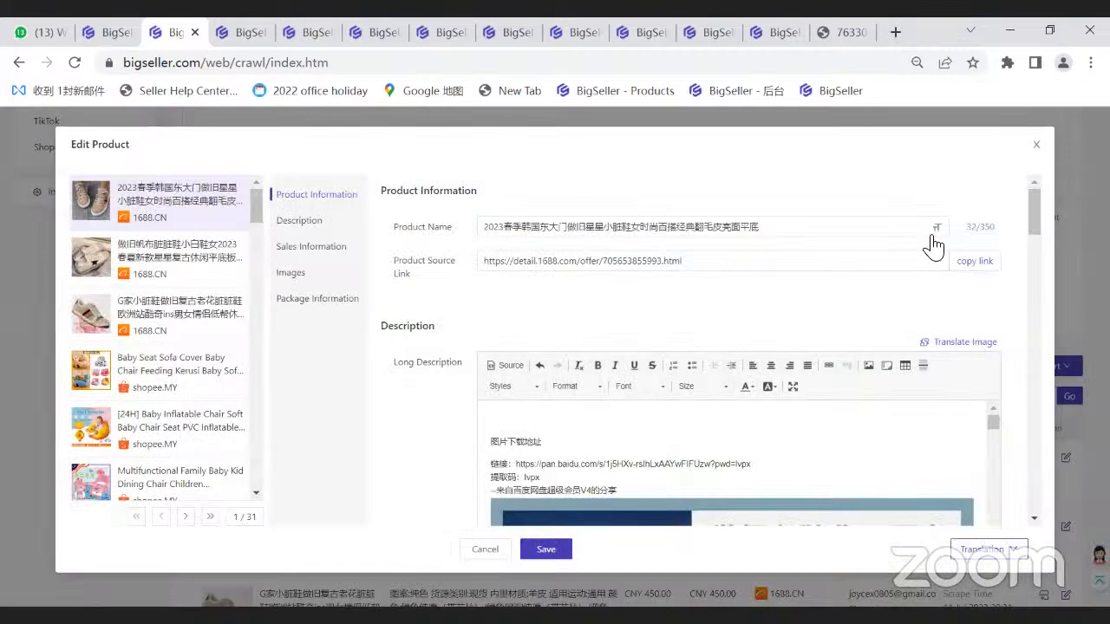
pyautogui.click(1060, 499)
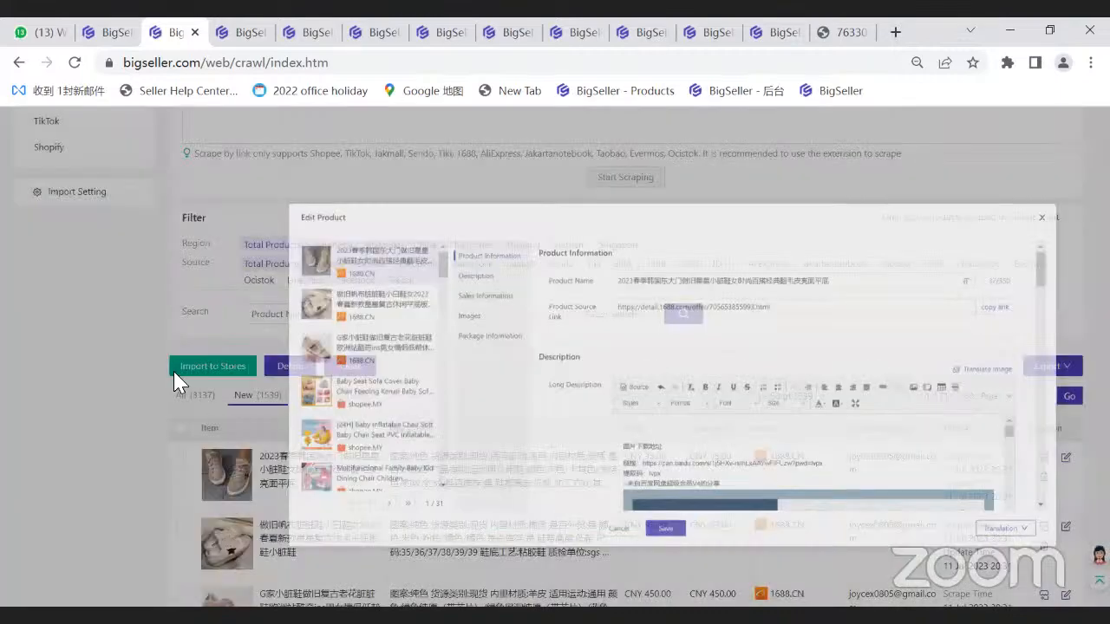
# Step: Leave Scrape Products and open the Shopee draft listings
pyautogui.scroll(2, 223, 375)
pyautogui.scroll(-2, 223, 403)
pyautogui.scroll(2, 222, 382)
pyautogui.moveTo(206, 134)
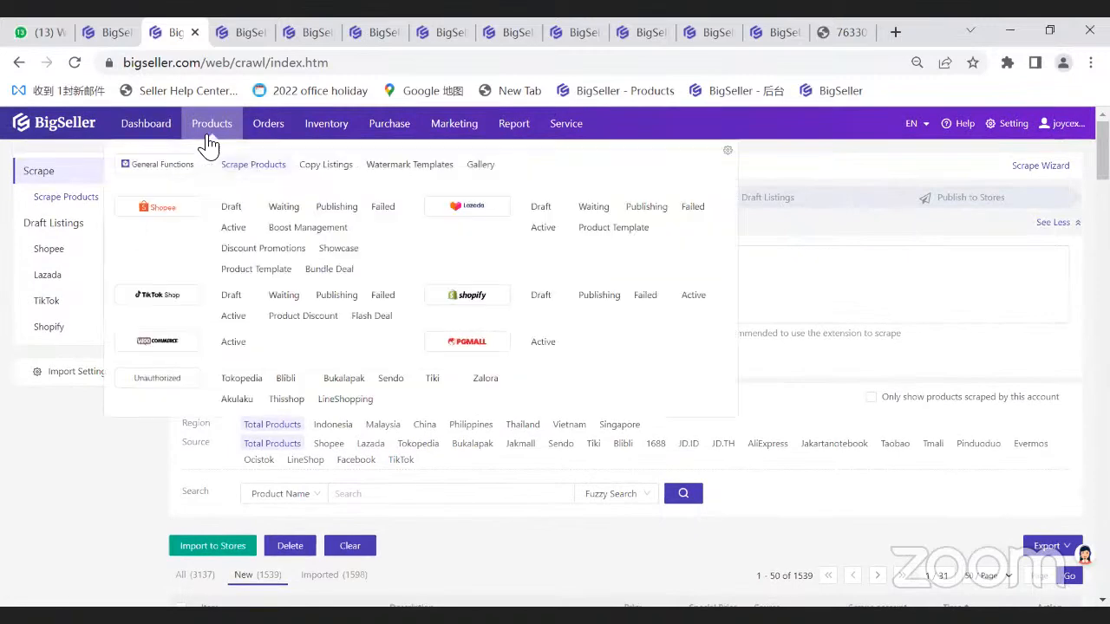
pyautogui.click(230, 227)
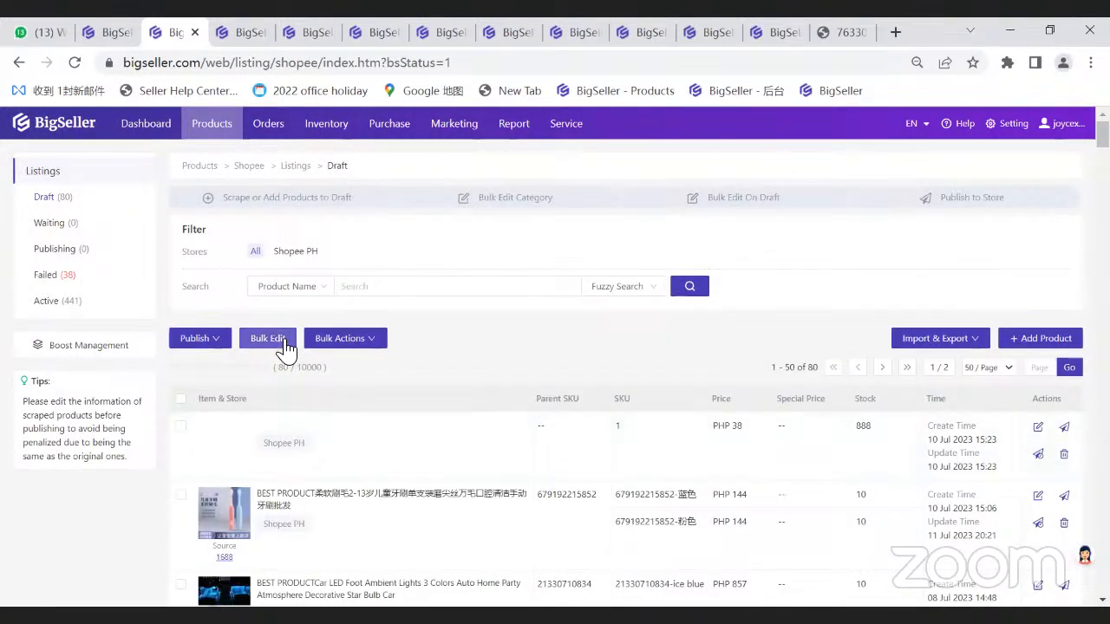
# Step: Open the first Shopee draft for editing, view its text translation languages and the image translation option, and discard the edit
pyautogui.click(1037, 426)
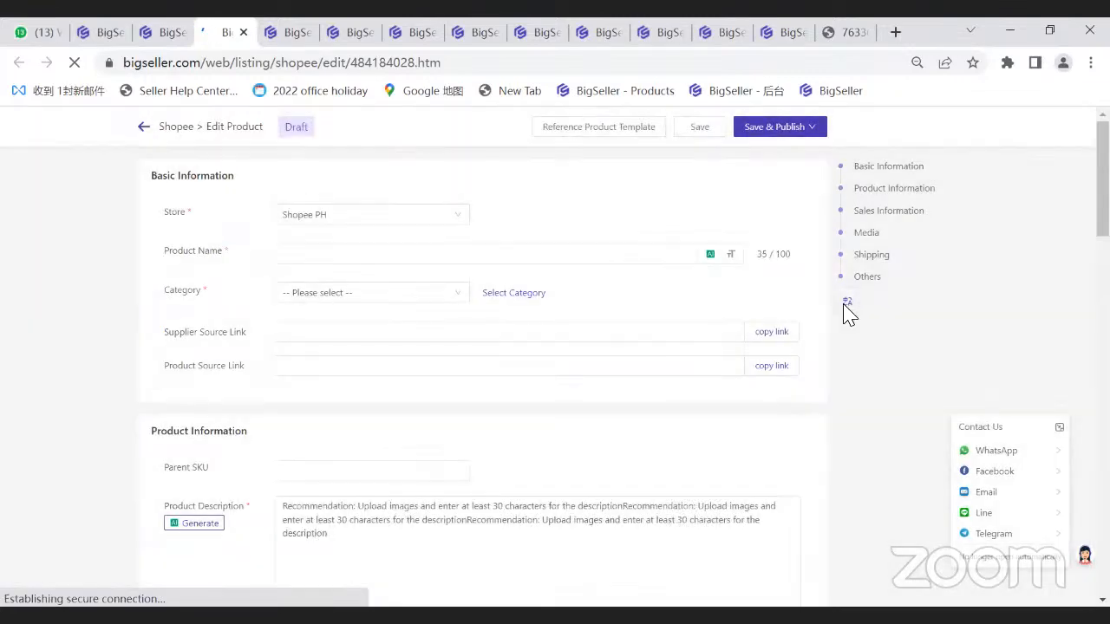
pyautogui.moveTo(844, 305)
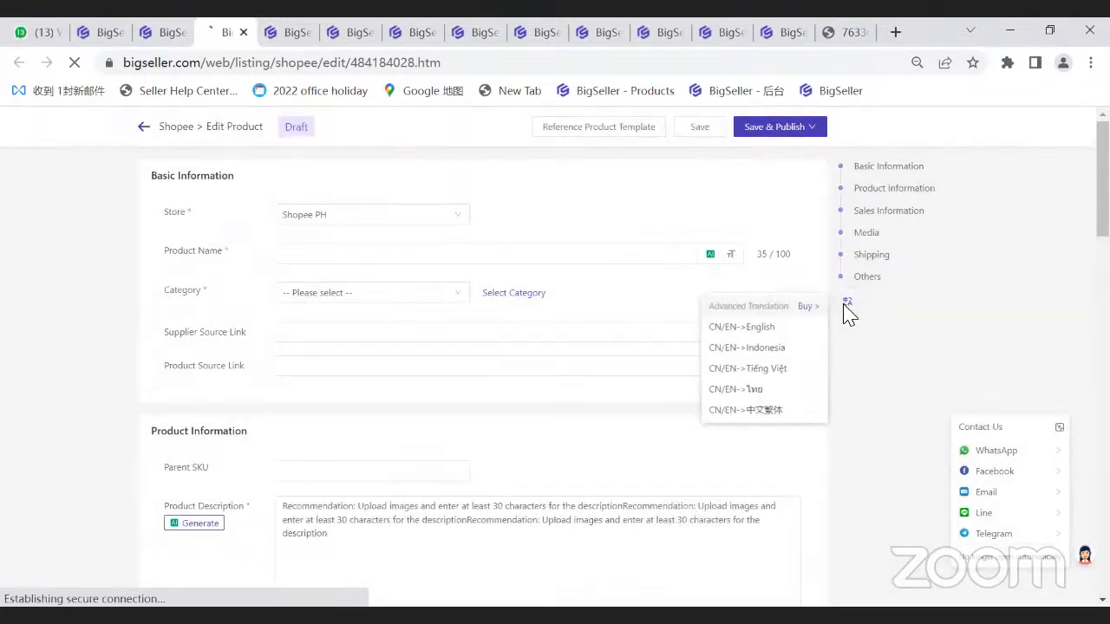
pyautogui.scroll(-15, 845, 314)
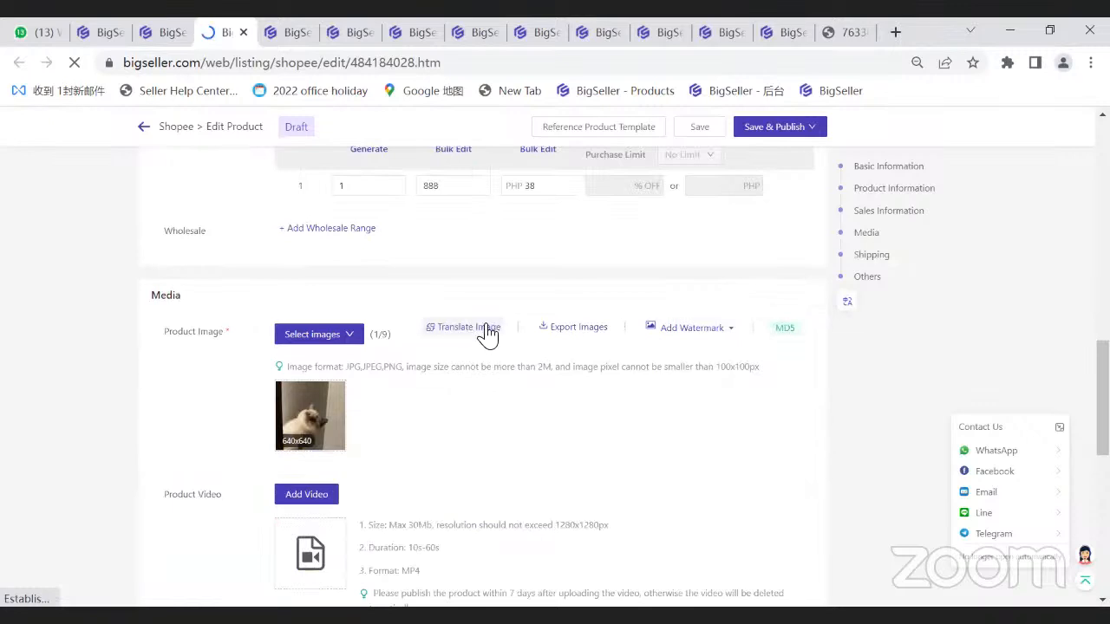
pyautogui.click(145, 128)
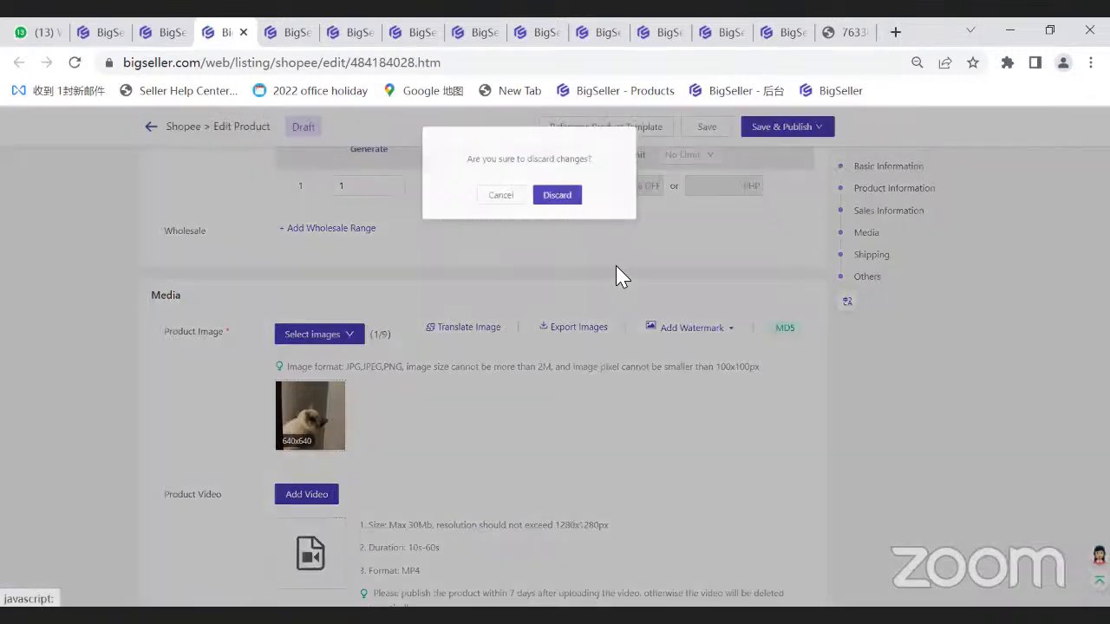
pyautogui.click(579, 201)
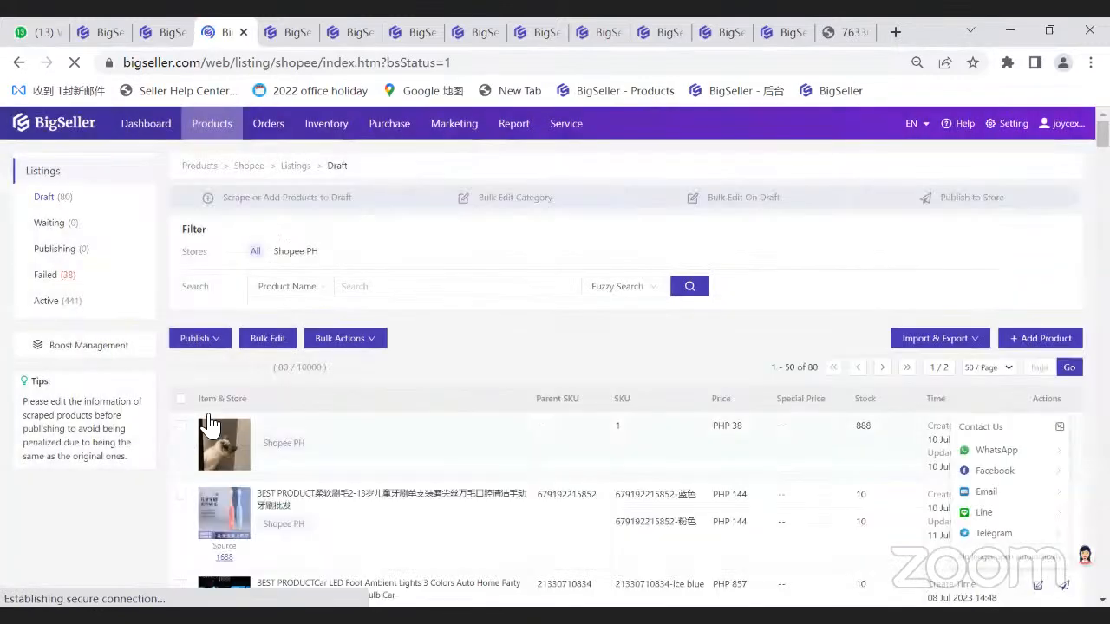
# Step: Start a bulk edit of the first Shopee draft and map it to the Well Being category
pyautogui.click(180, 426)
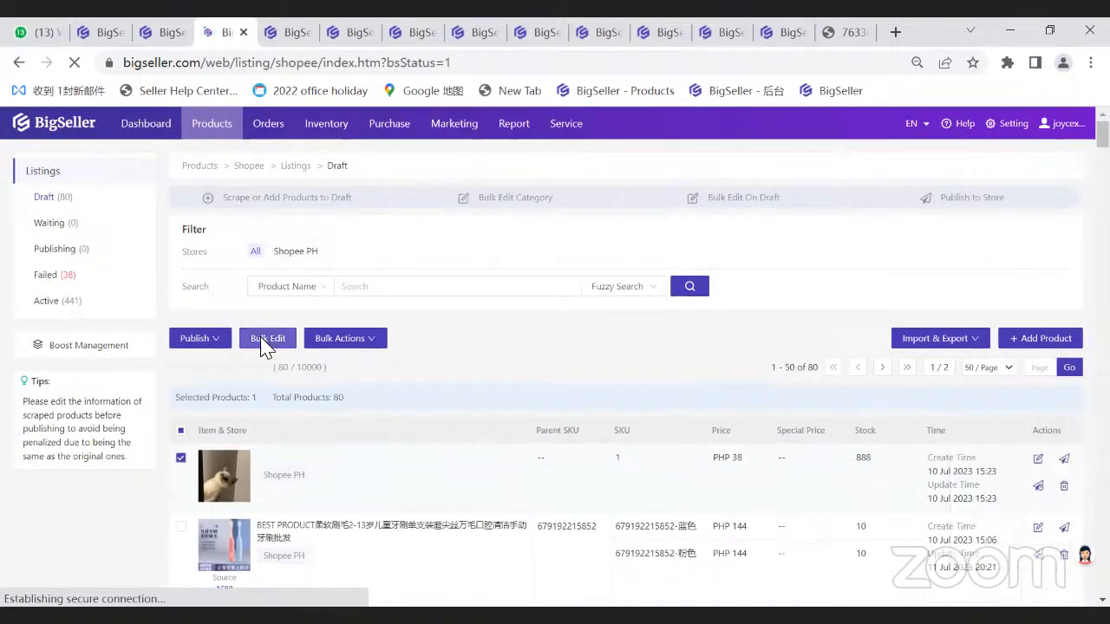
pyautogui.click(267, 338)
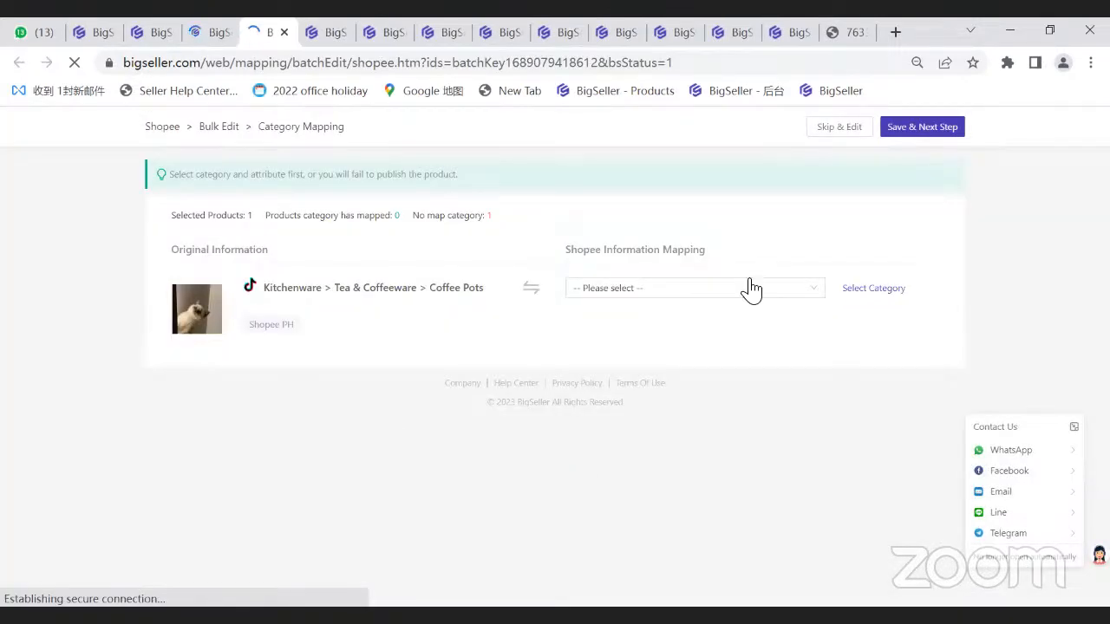
pyautogui.click(748, 290)
pyautogui.click(594, 335)
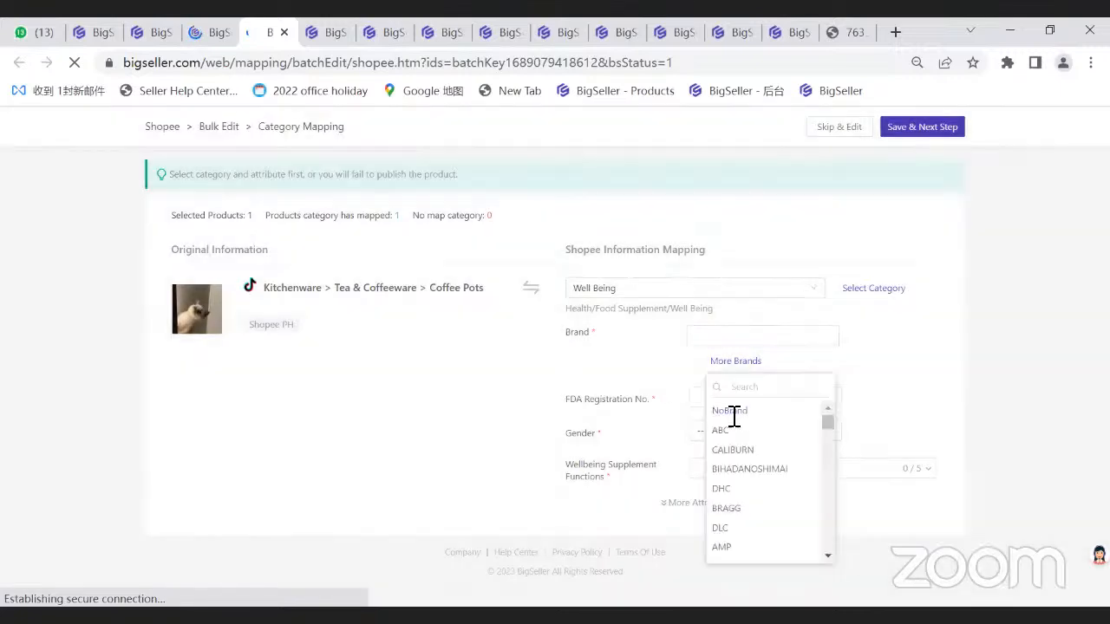
# Step: Set the brand to NoBrand, the FDA registration number to 1 and the gender to Female, and choose a wellbeing supplement function
pyautogui.click(731, 411)
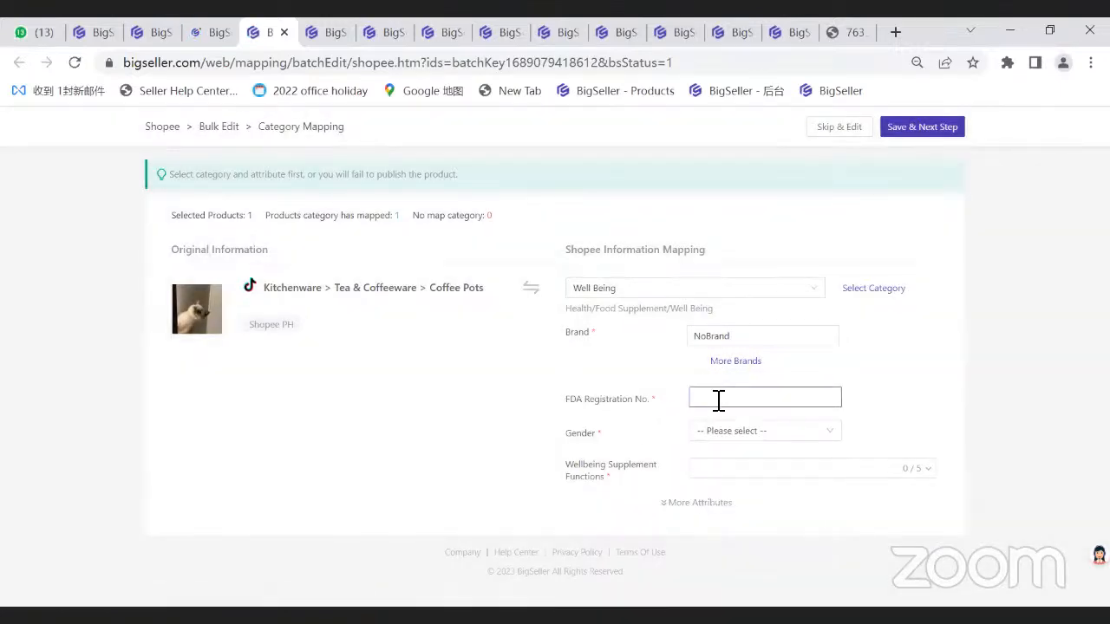
pyautogui.click(718, 434)
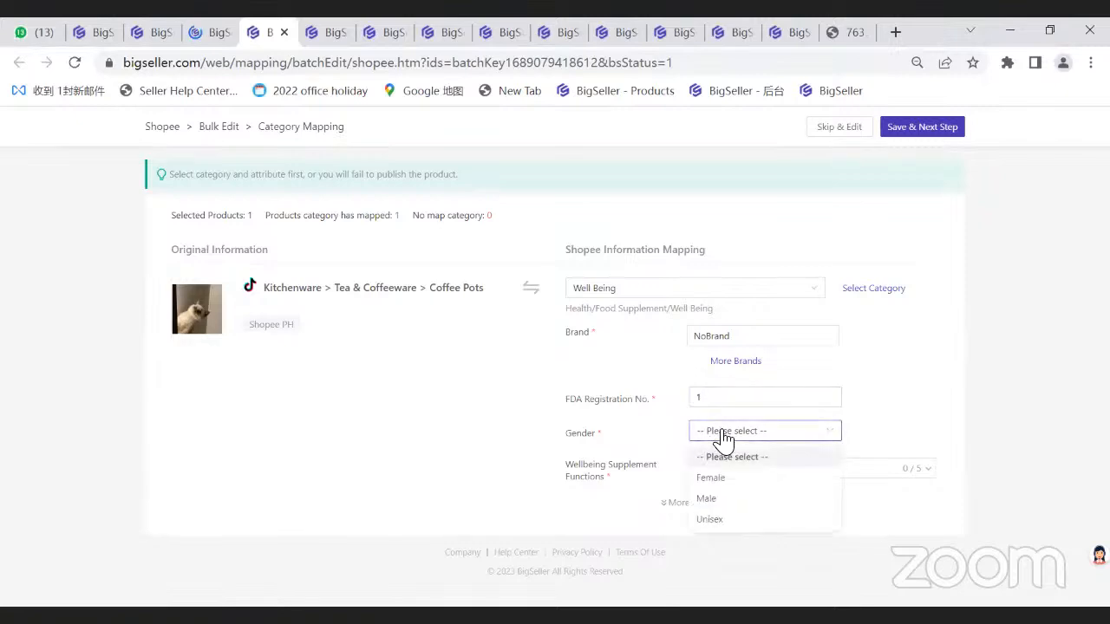
pyautogui.click(726, 476)
pyautogui.click(724, 472)
pyautogui.click(704, 330)
# Step: Save the category mapping, continue to the bulk edit table and view its translation options
pyautogui.click(915, 132)
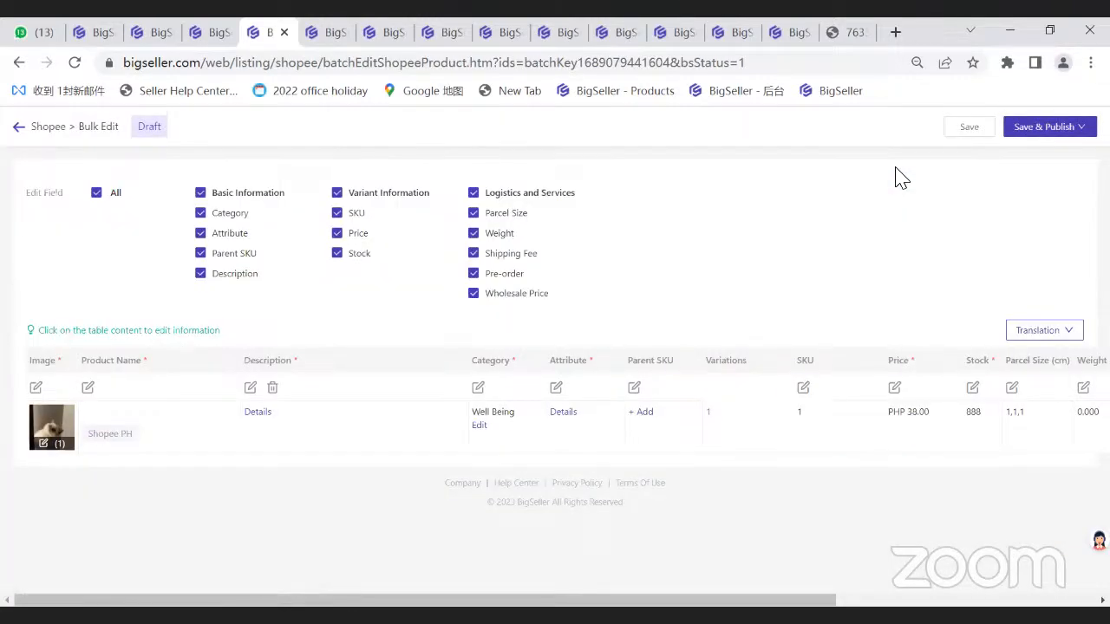
pyautogui.click(1028, 341)
pyautogui.click(988, 418)
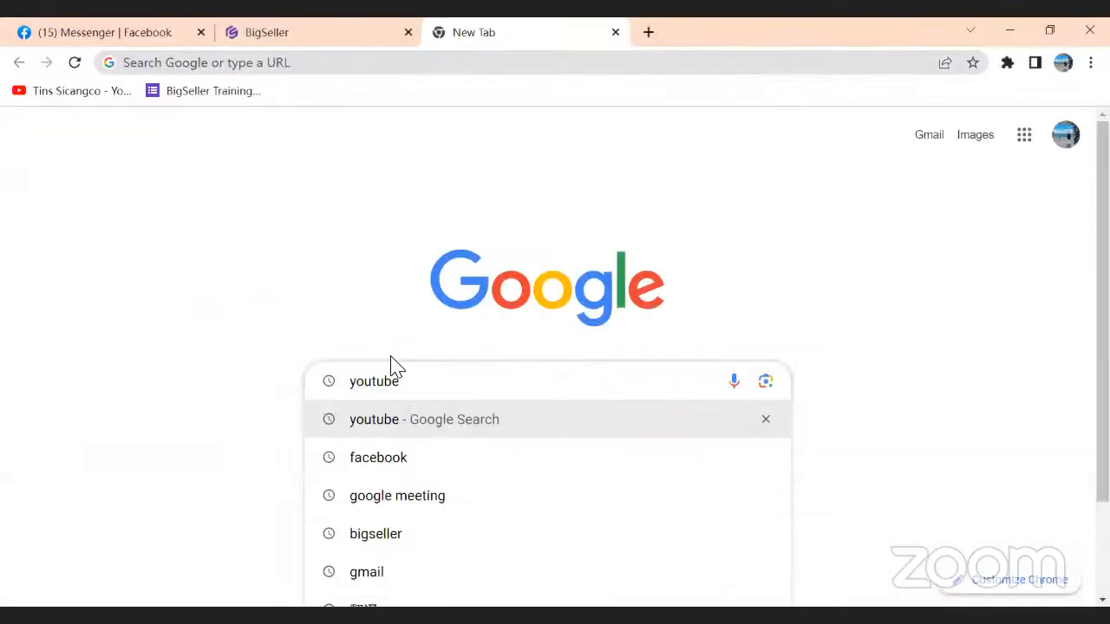
# Step: Open YouTube in the other browser window and view the official BigSeller channel's home page
pyautogui.press('Return')
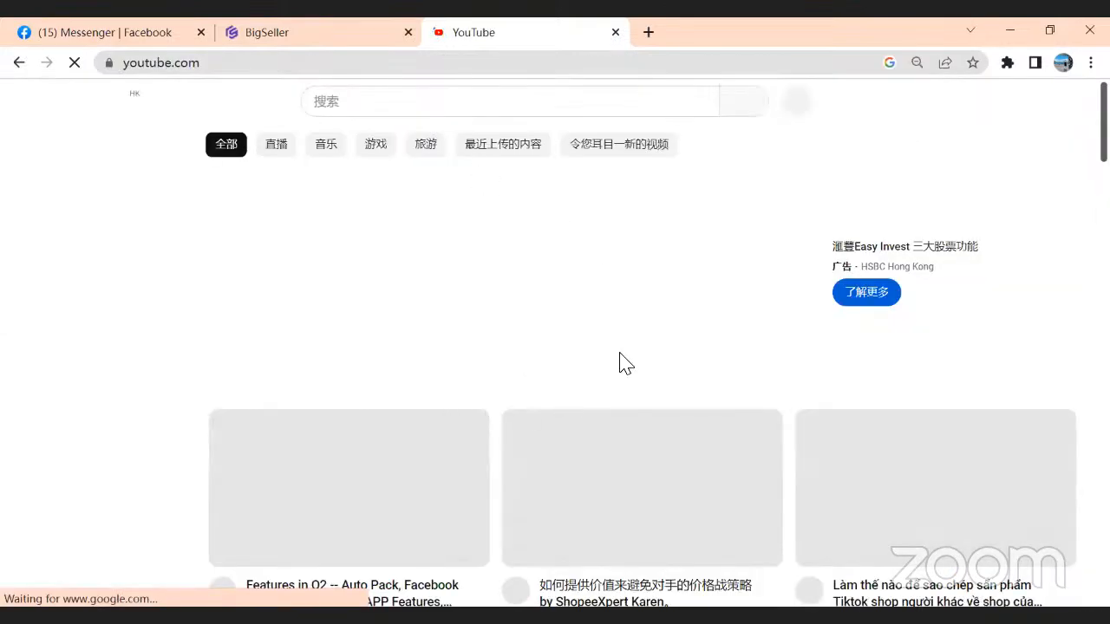
pyautogui.scroll(-2, 596, 365)
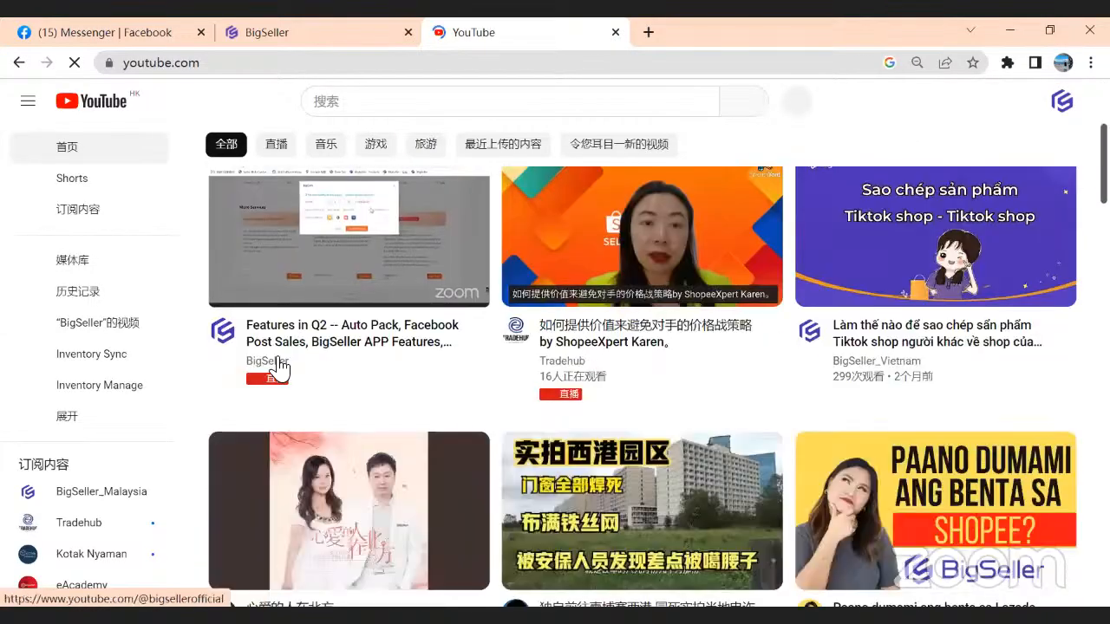
pyautogui.click(278, 360)
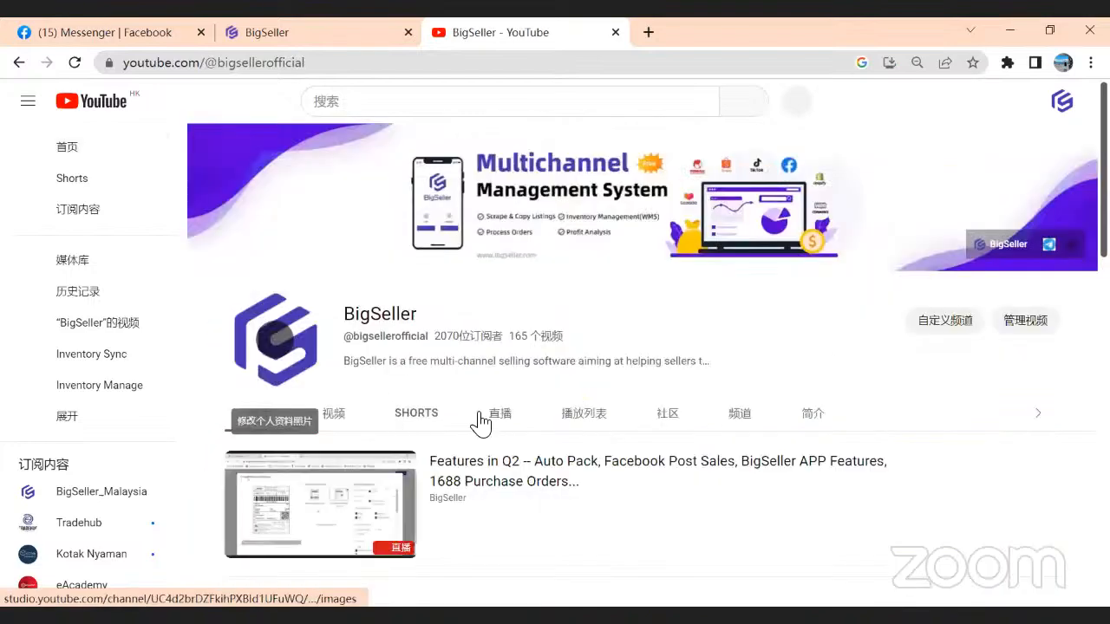
pyautogui.scroll(-2, 564, 451)
pyautogui.scroll(-2, 533, 366)
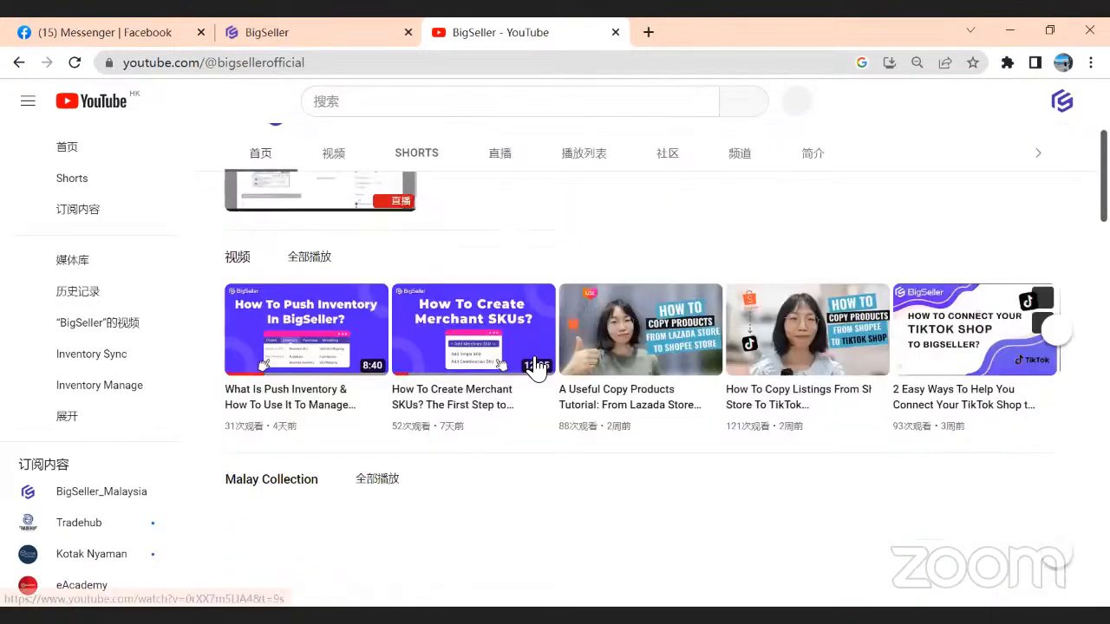
# Step: Show the BigSeller channel's live streams and look through the recorded training classes
pyautogui.scroll(5, 526, 429)
pyautogui.click(511, 414)
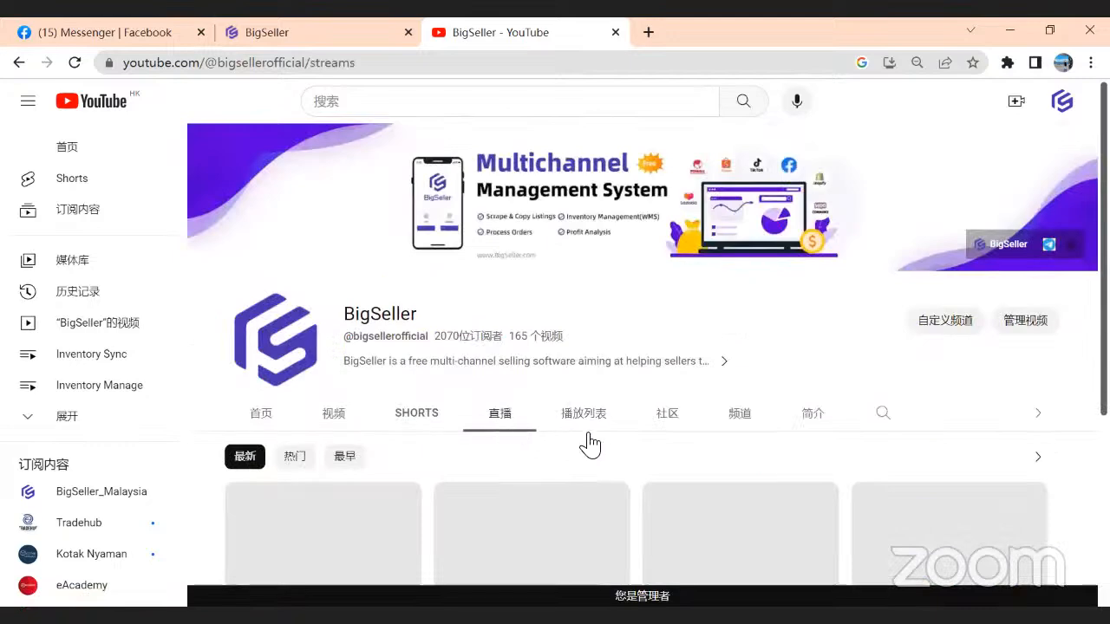
pyautogui.scroll(-3, 654, 446)
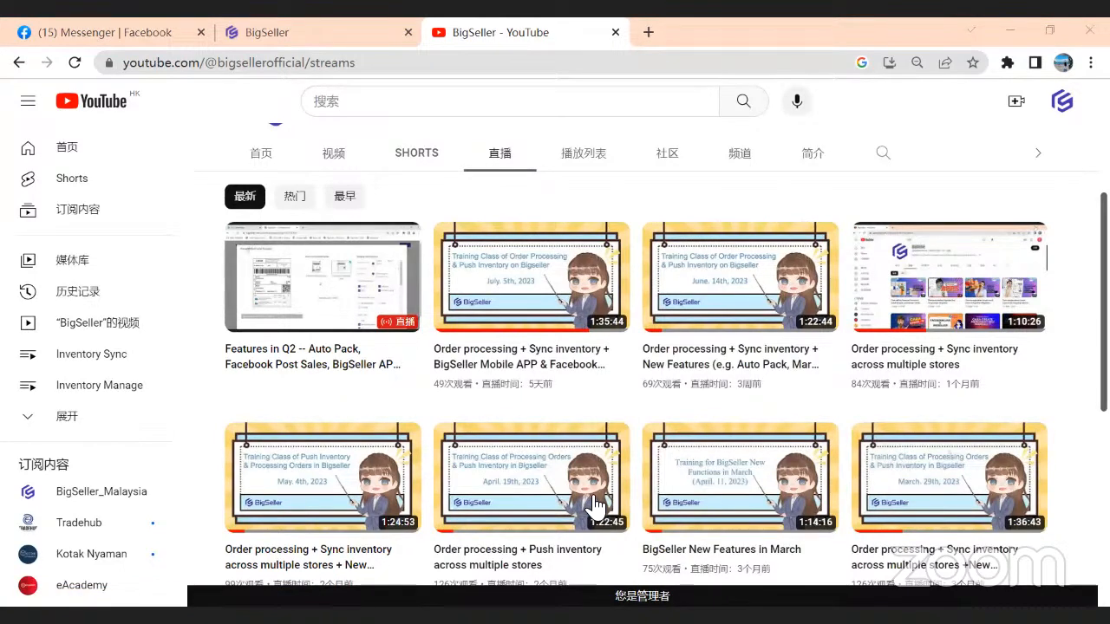
# Step: Switch back to the BigSeller window, return to the Shopee draft listings and open the Training Request page of Service
pyautogui.hotkey('alt', 'Tab')
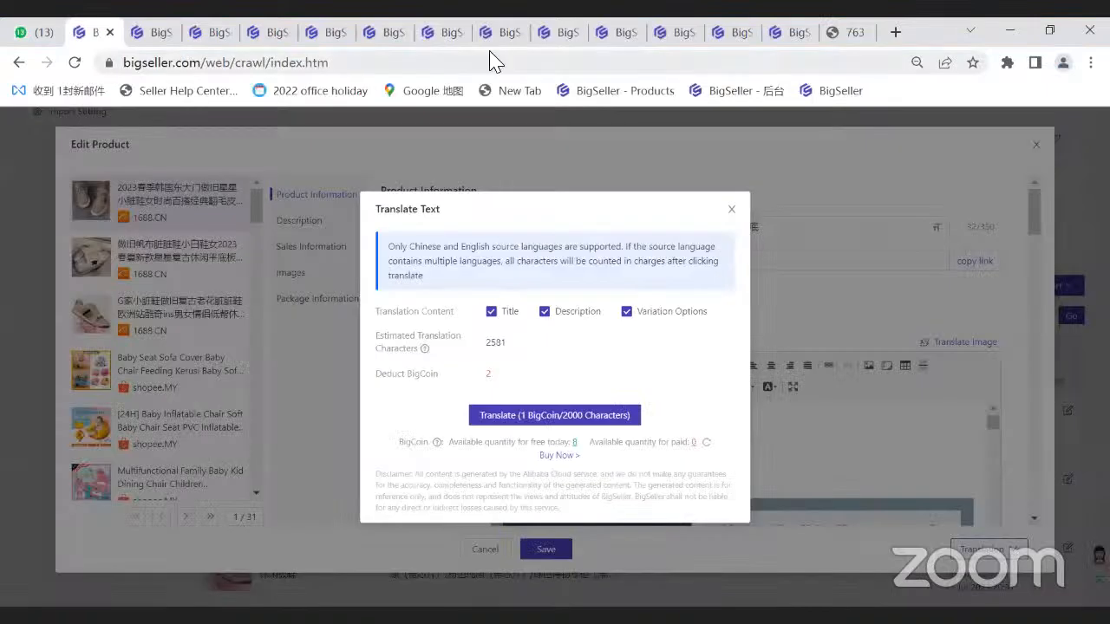
pyautogui.click(436, 33)
pyautogui.click(600, 33)
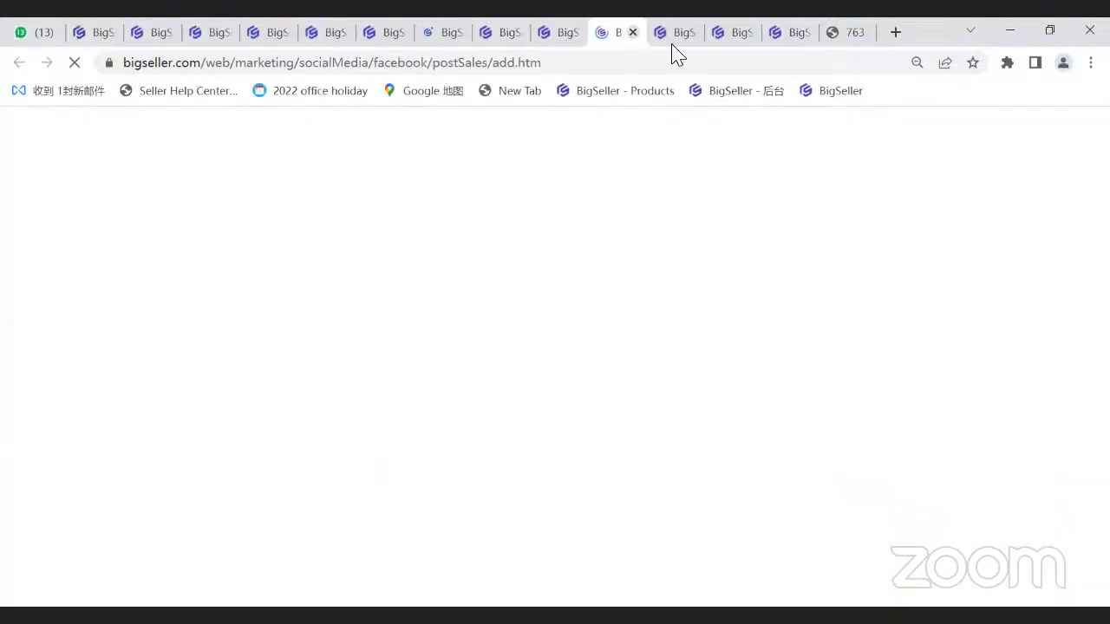
pyautogui.click(677, 36)
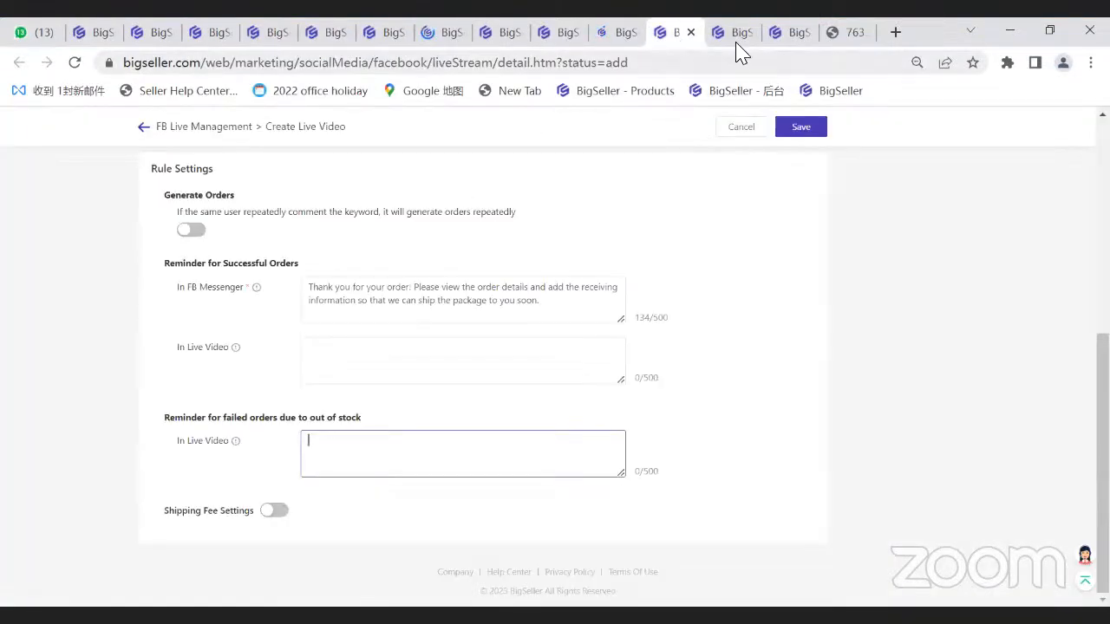
pyautogui.click(738, 34)
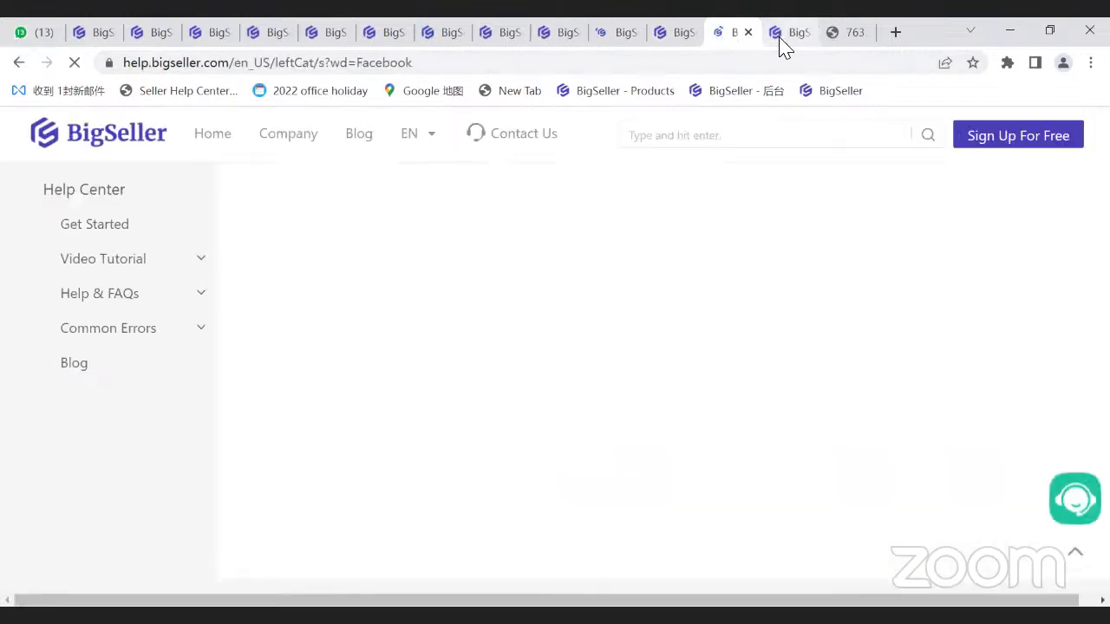
pyautogui.click(156, 34)
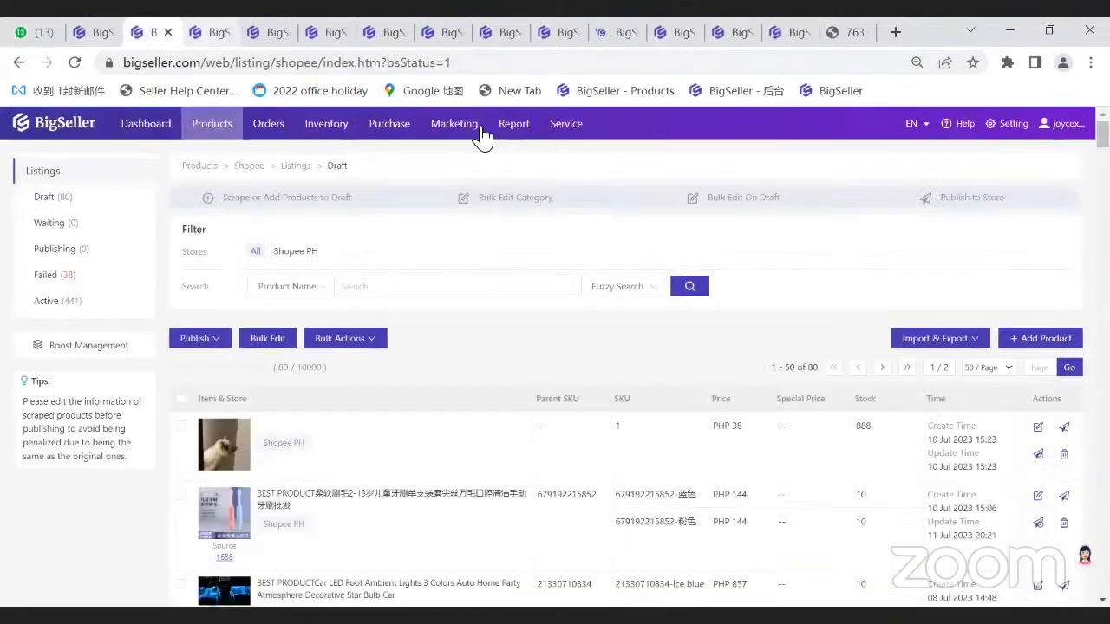
pyautogui.moveTo(567, 124)
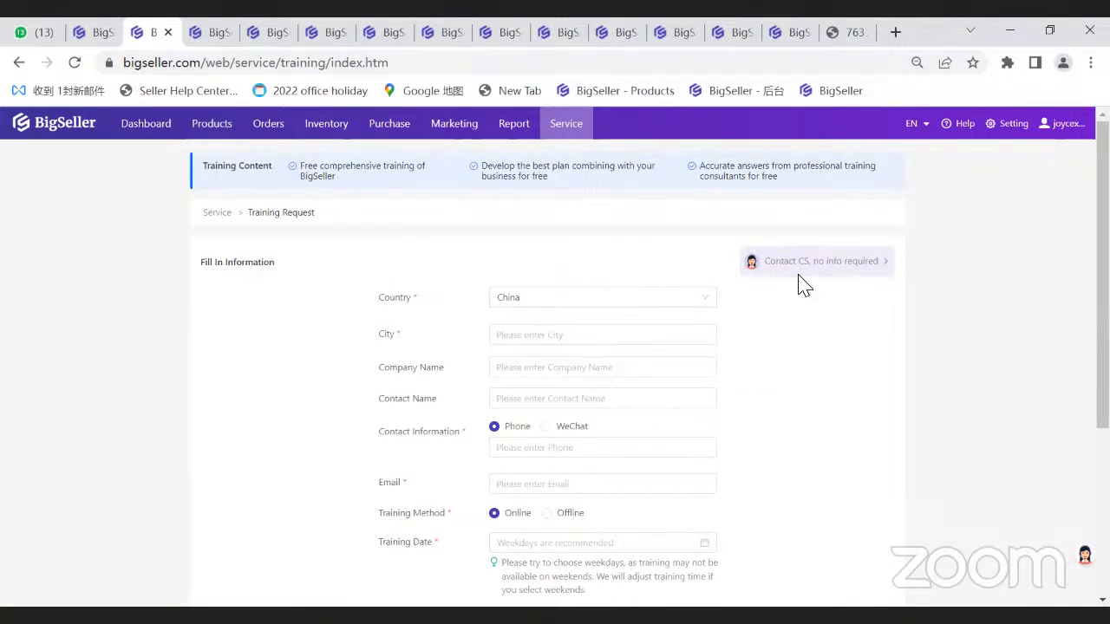
# Step: Examine the fields and training topics of the training request form without filling it in
pyautogui.scroll(-1, 635, 332)
pyautogui.click(538, 253)
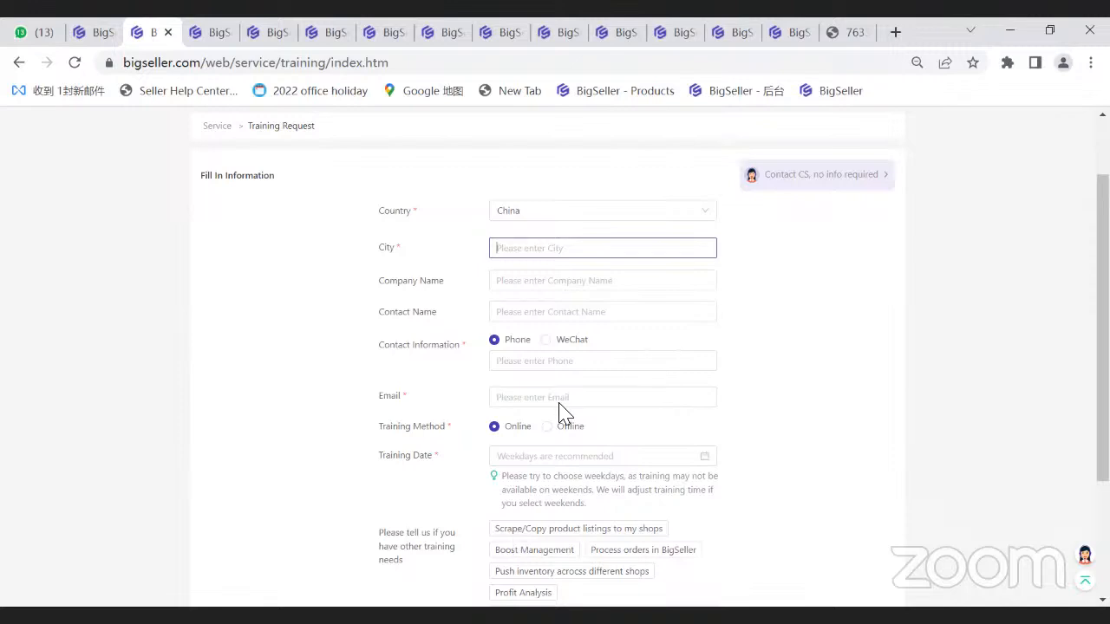
pyautogui.scroll(1, 578, 425)
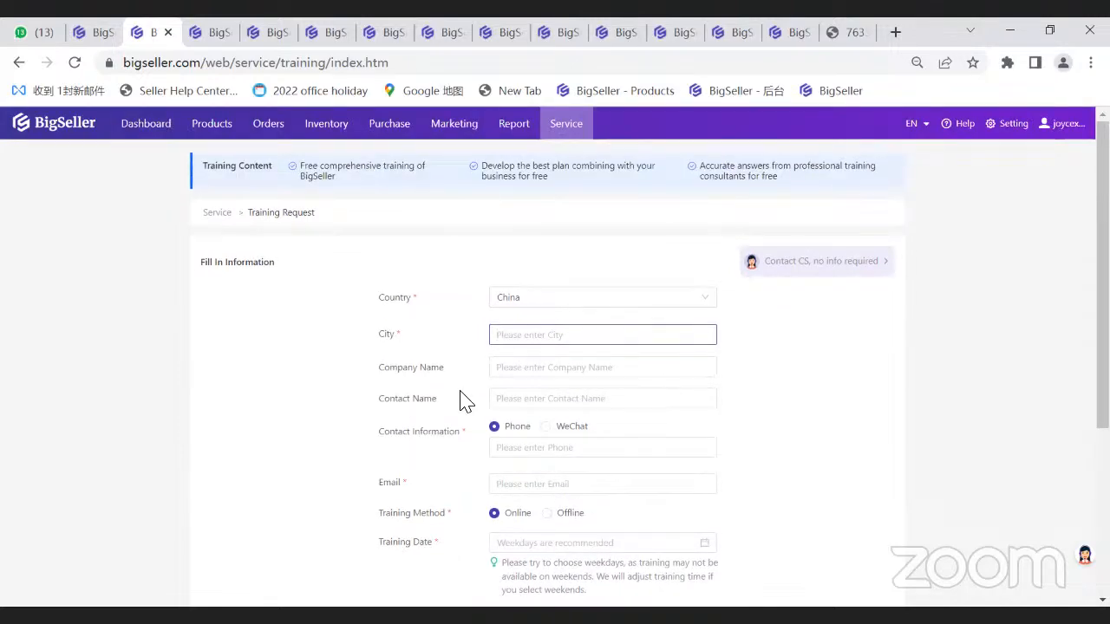